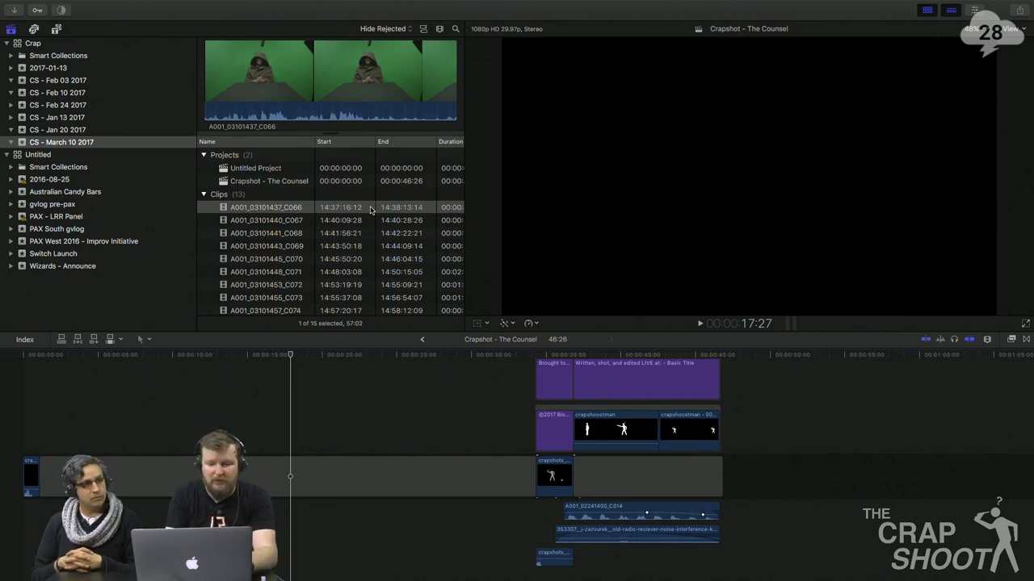
- Preview the March 10 green-screen clips in the browser, from A001_03101506_C076 back through A001_03101445_C070
scroll(306, 235, "down", 3)
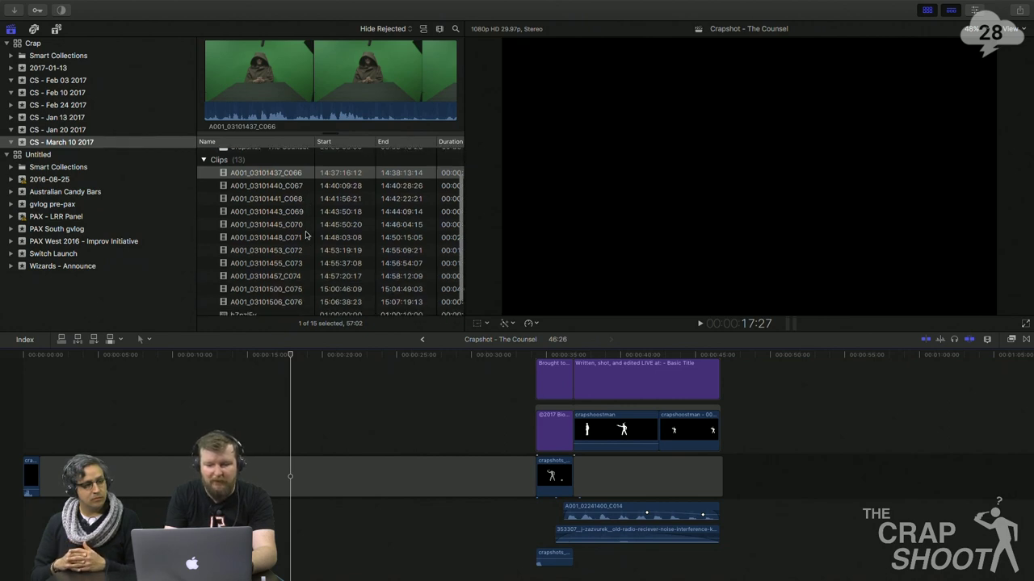
scroll(306, 235, "up", 1)
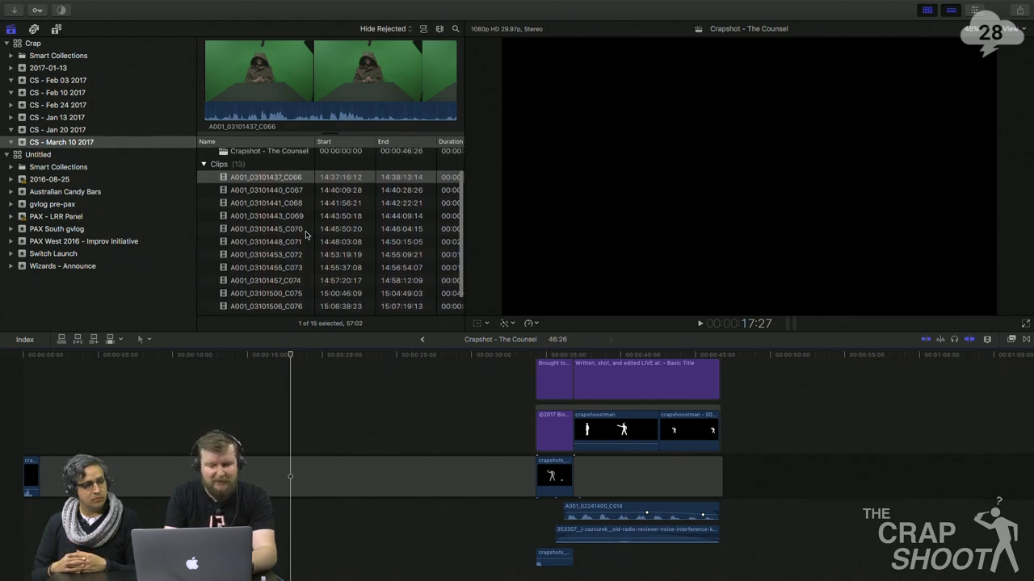
scroll(306, 235, "down", 2)
scroll(306, 235, "up", 1)
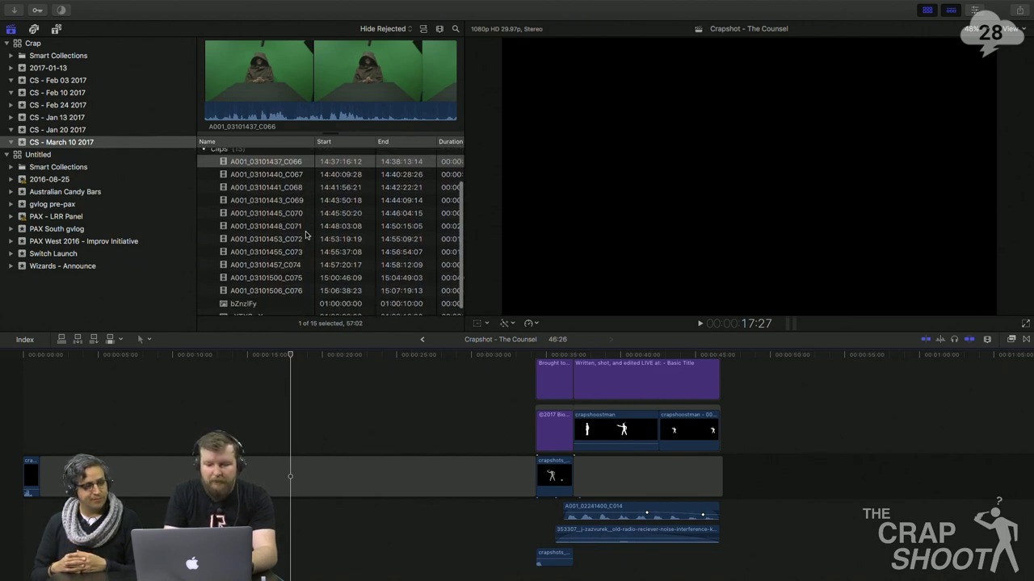
left_click(305, 291)
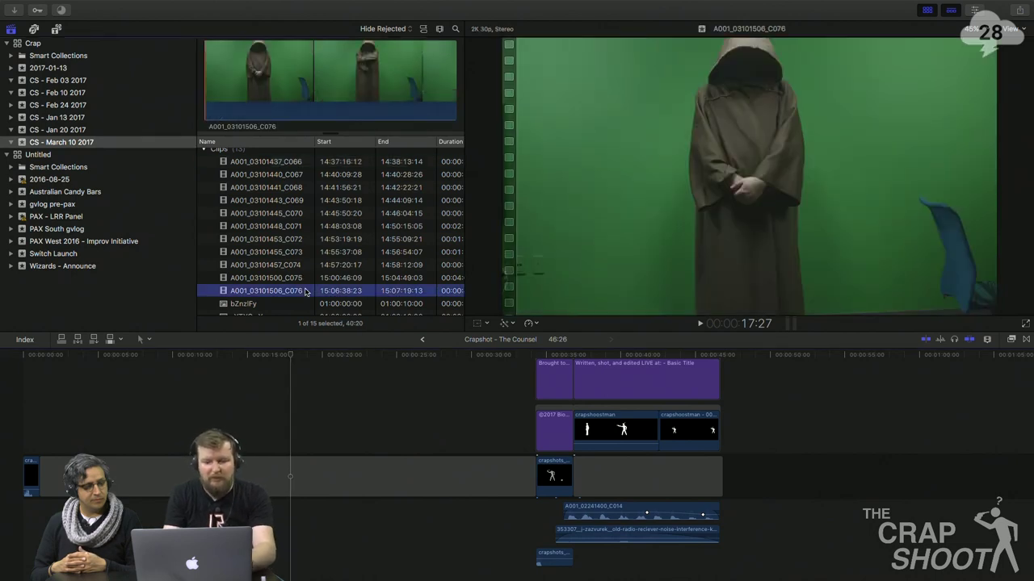
key("Up")
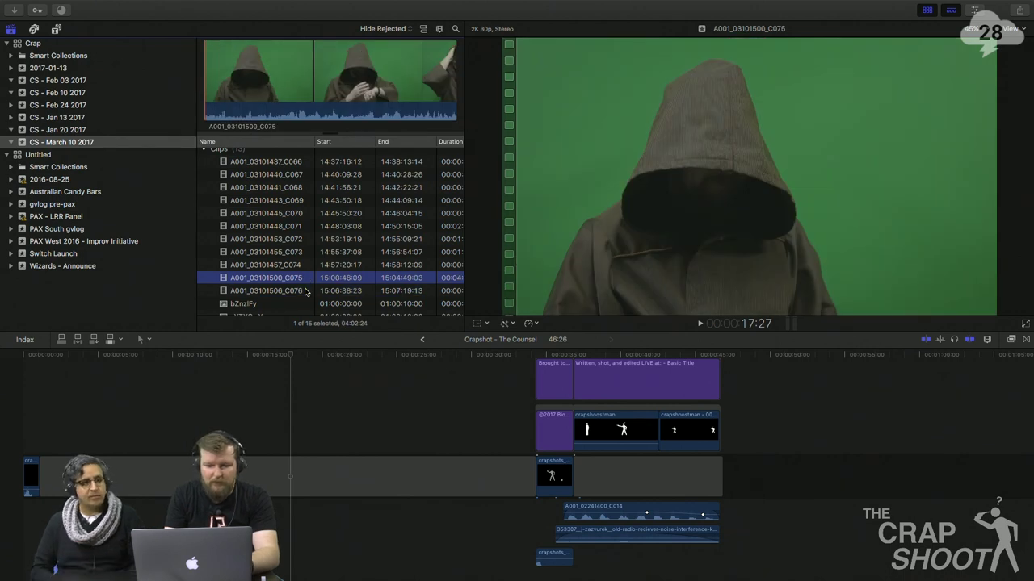
key("Up")
key("Up")
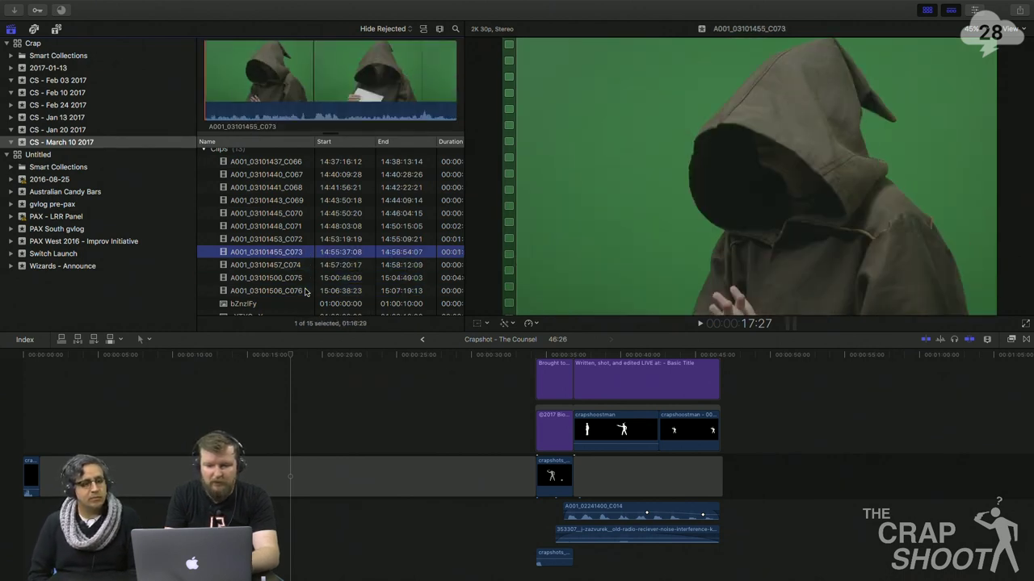
key("Up")
key("Up")
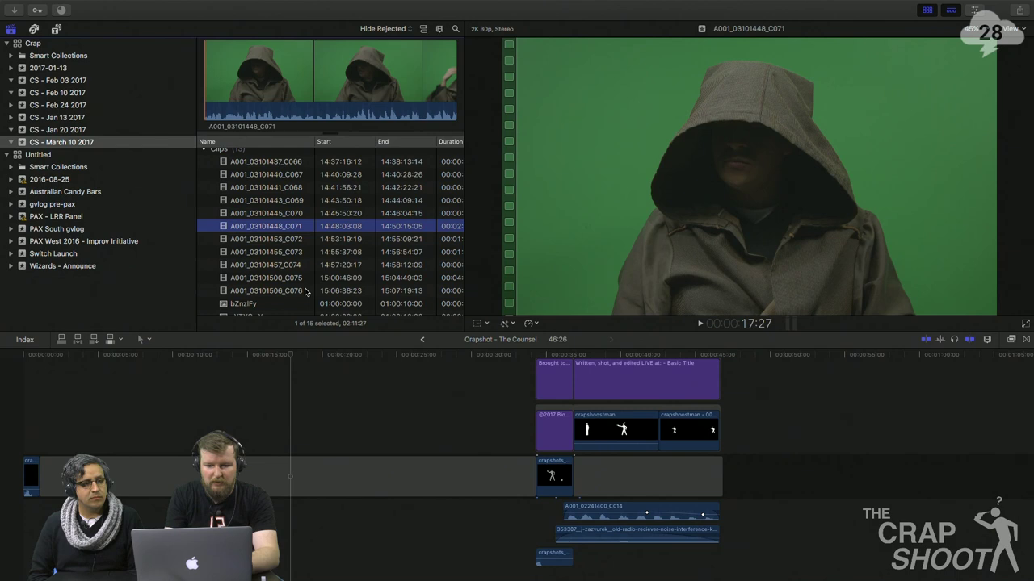
key("Up")
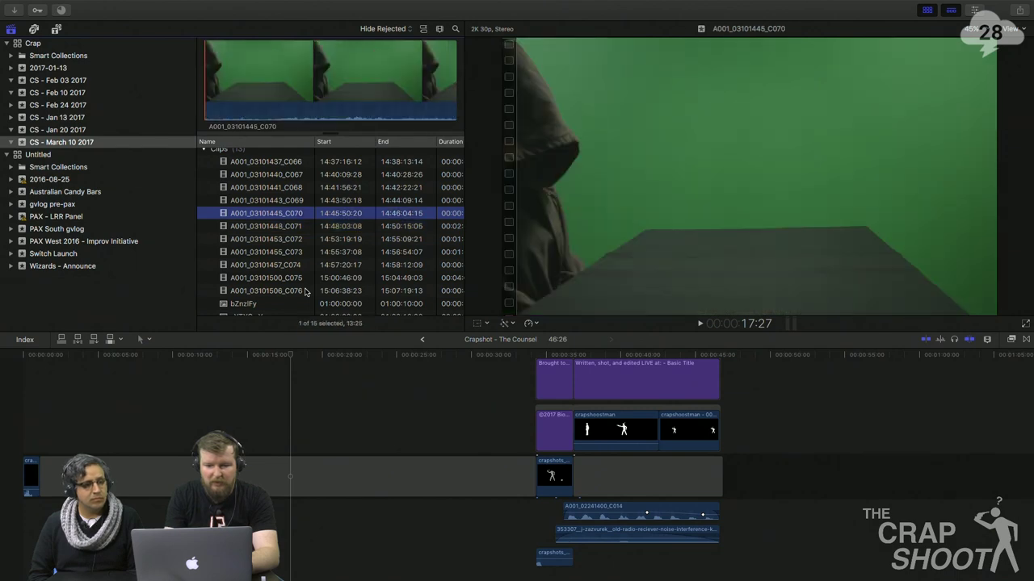
- Insert clips C071 through C075 from the browser into the timeline gap between the opening and closing credits
key("Down")
left_click(311, 277, "shift")
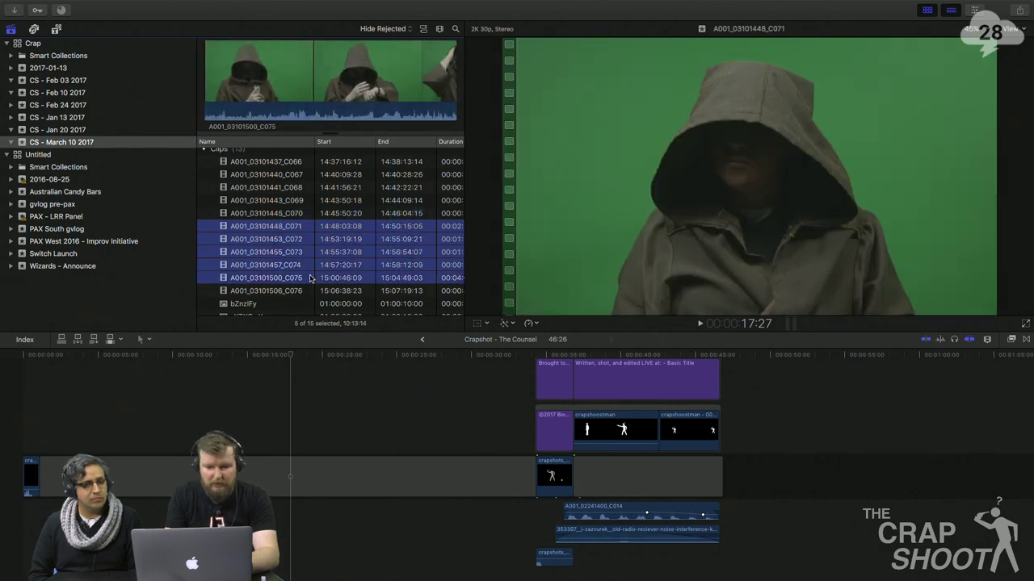
left_click(276, 384)
key("w")
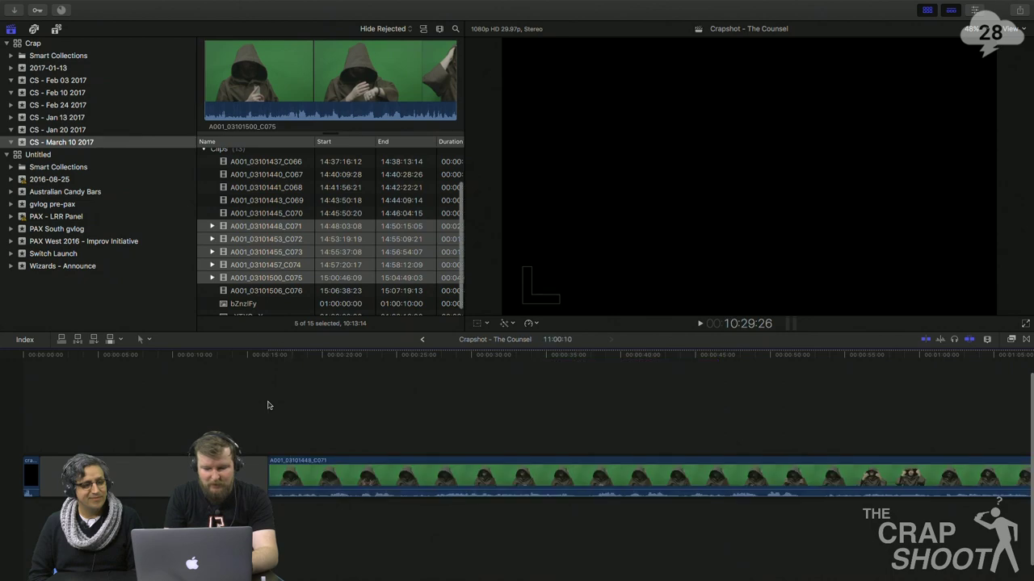
- Set the audio configuration of all five inserted clips to Dual Mono and disable their Dialogue-2 channel
key("shift+z")
left_click_drag(208, 394, 653, 523)
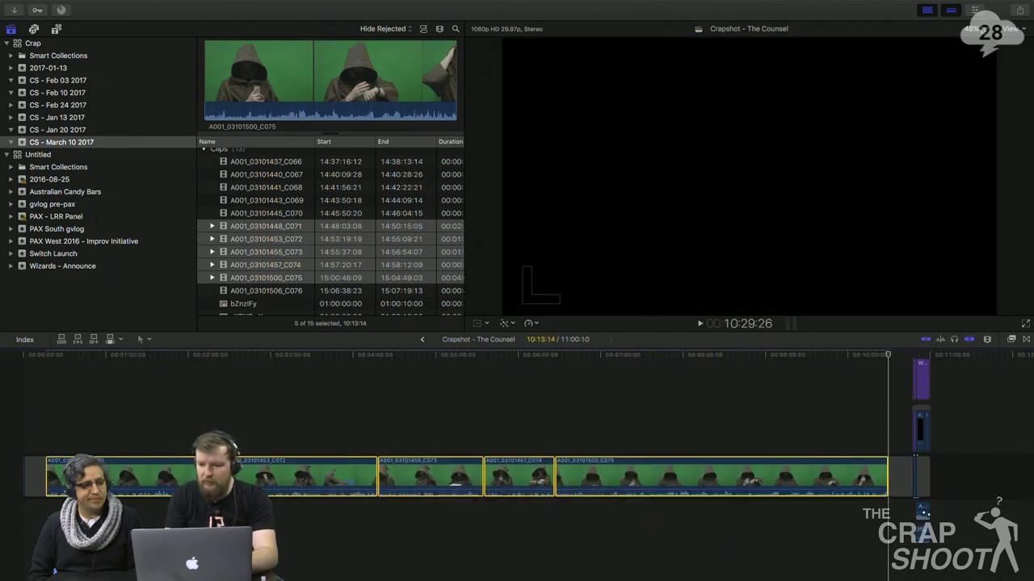
left_click(975, 10)
left_click(840, 28)
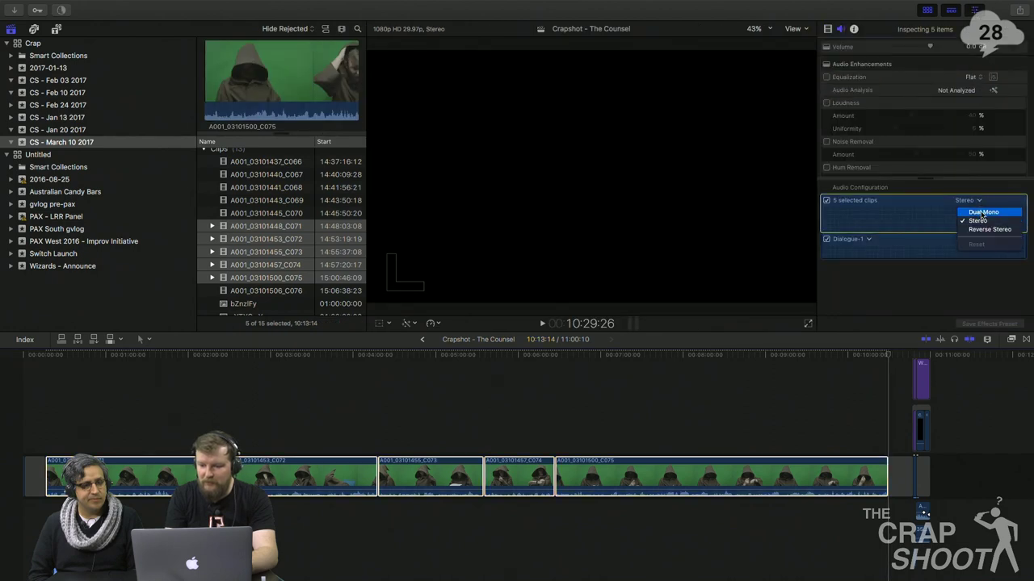
left_click(983, 212)
left_click(826, 267)
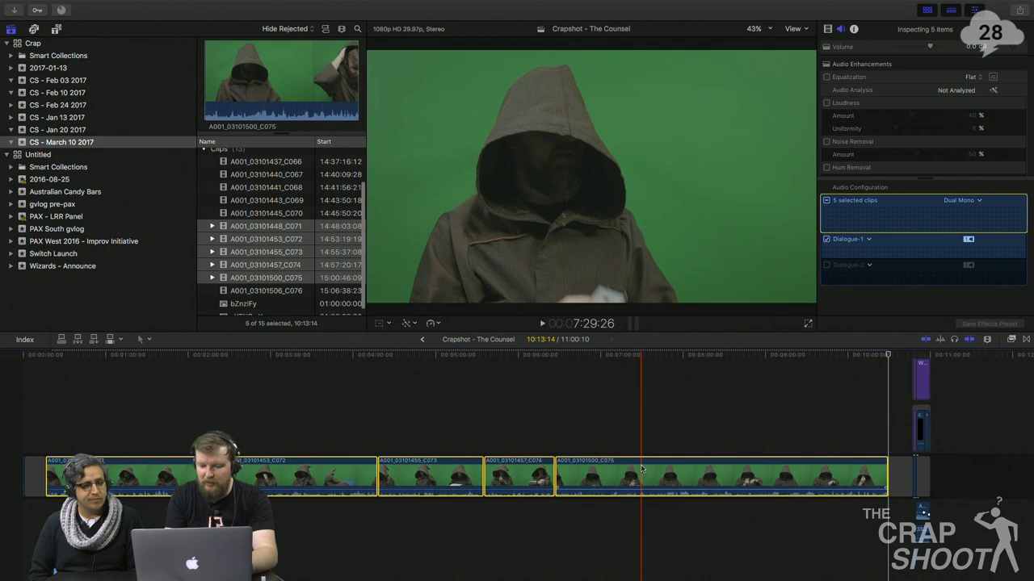
- Raise the volume of all five inserted clips to 6.0 dB
left_click(559, 420)
key("super+equal")
key("super+equal")
scroll(560, 420, "right", 4)
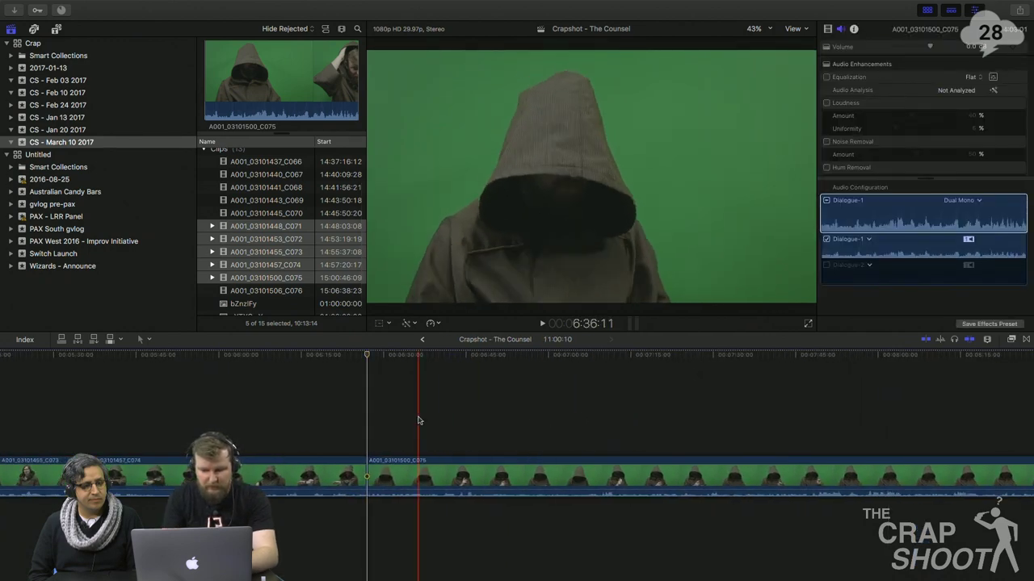
key("shift+z")
left_click_drag(616, 423, 187, 453)
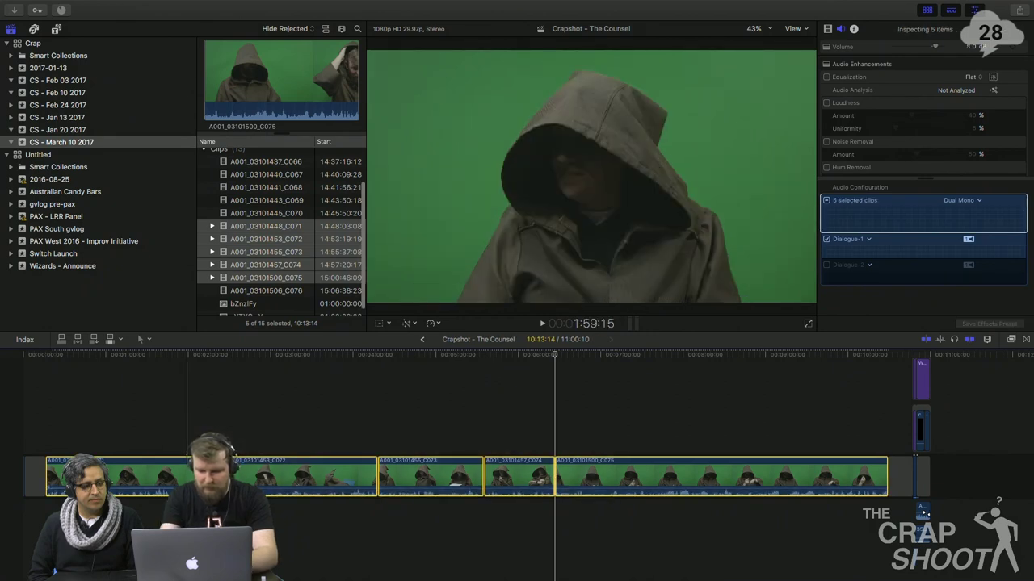
- Play clip C075 from its beginning and trim its start to 7:09:06 on the timeline
left_click(564, 399)
key("super+equal")
key("super+equal")
key("super+equal")
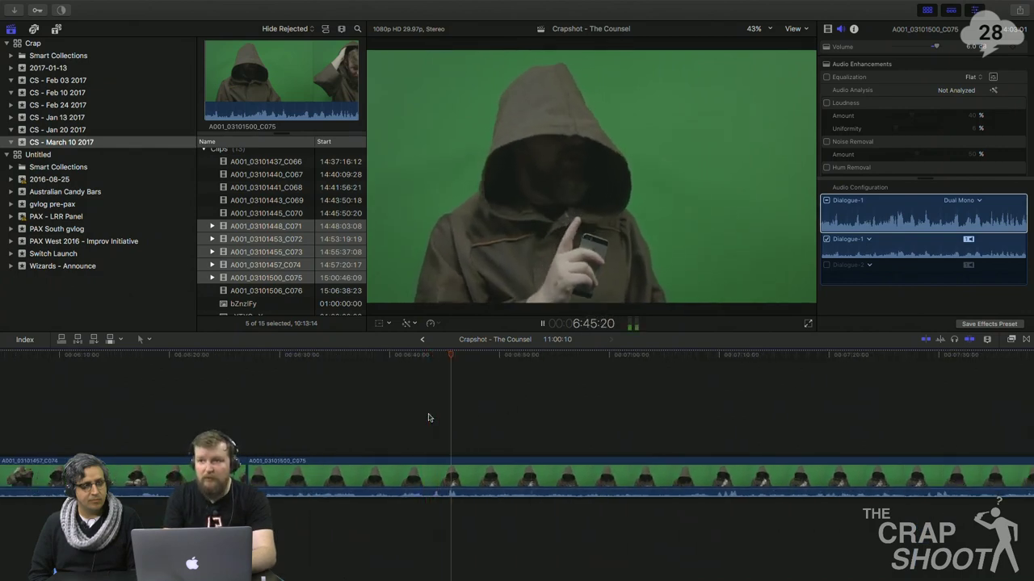
key("space")
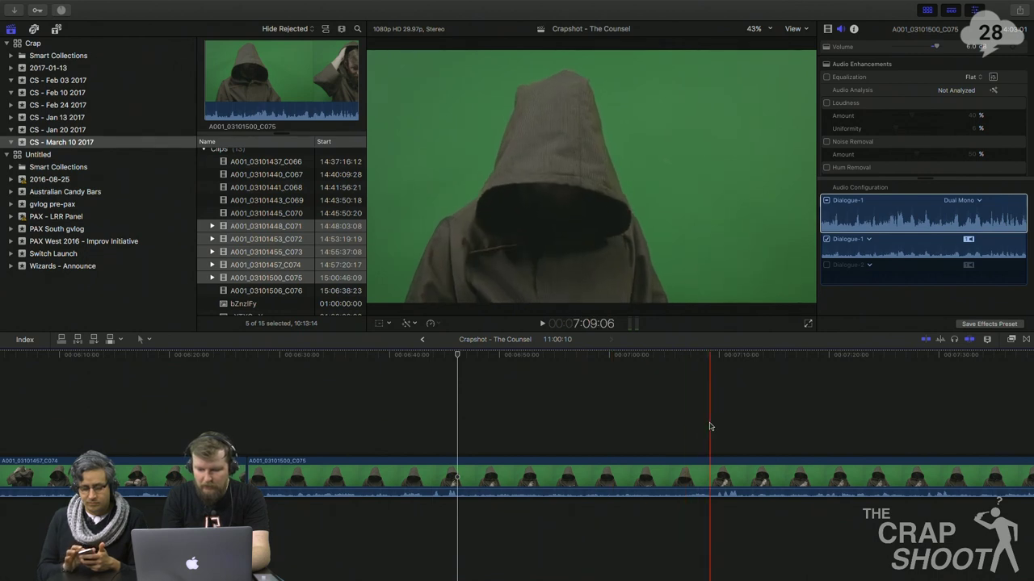
key("alt+bracketleft")
- Play the trimmed start of clip C075 and cut the clip at 6:29:25, after its opening line
key("space")
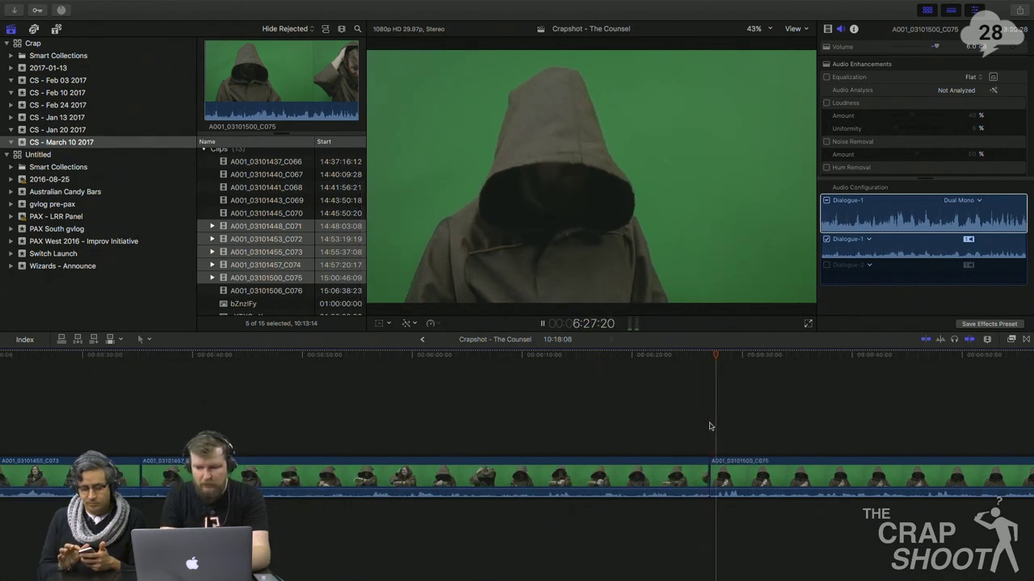
key("space")
key("b")
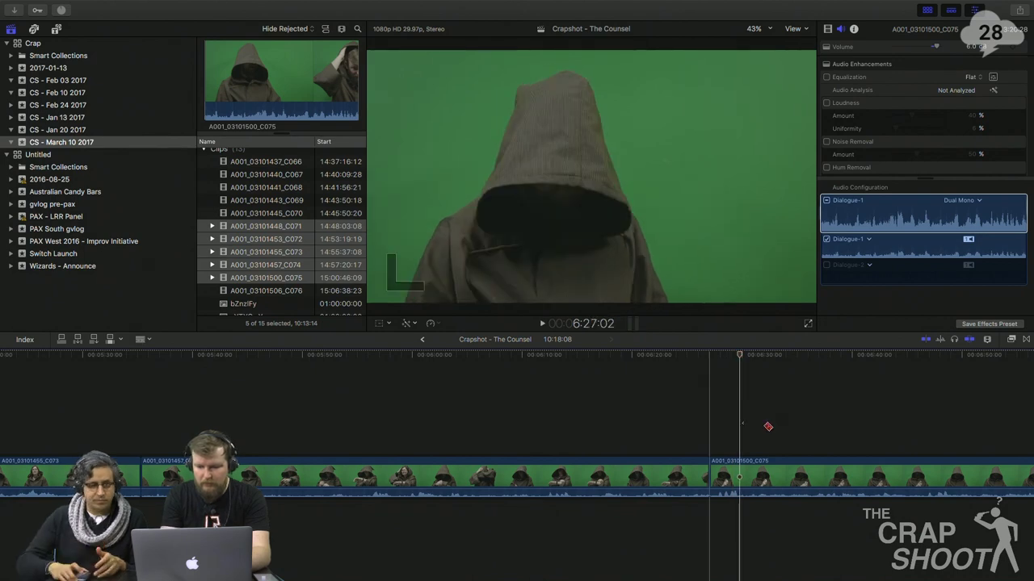
left_click(746, 423)
- Cut the remaining C075 footage at about 6:49 and trim the start of the preceding segment to 6:46:26
scroll(748, 423, "right", 1)
scroll(747, 422, "right", 10)
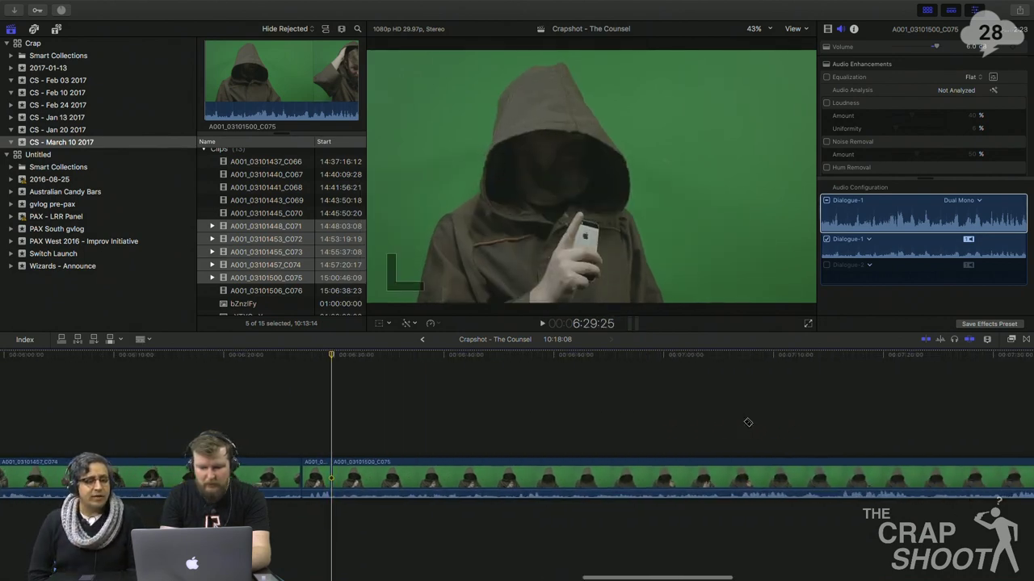
scroll(568, 422, "right", 5)
key("a")
key("space")
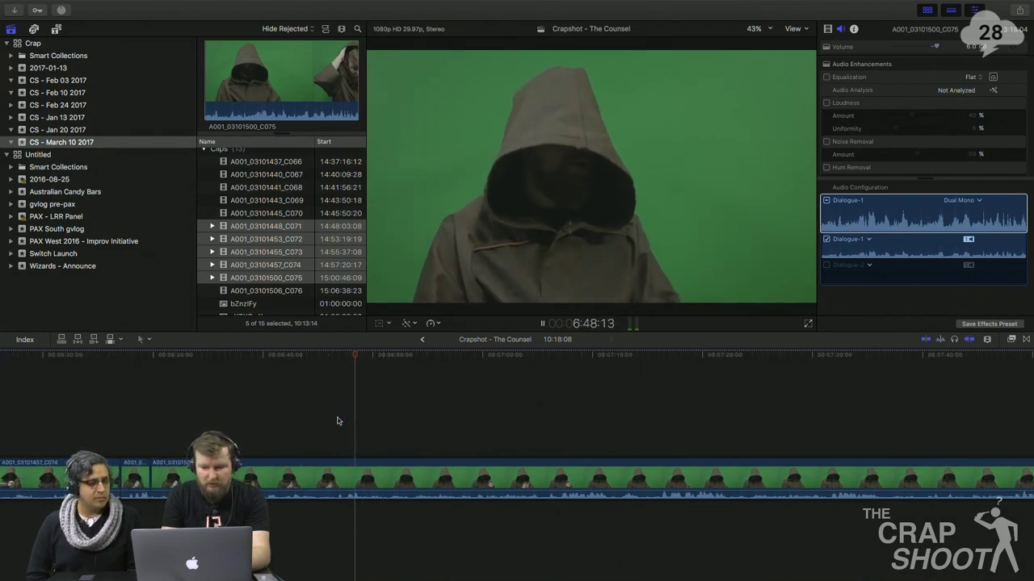
key("b")
left_click(361, 428)
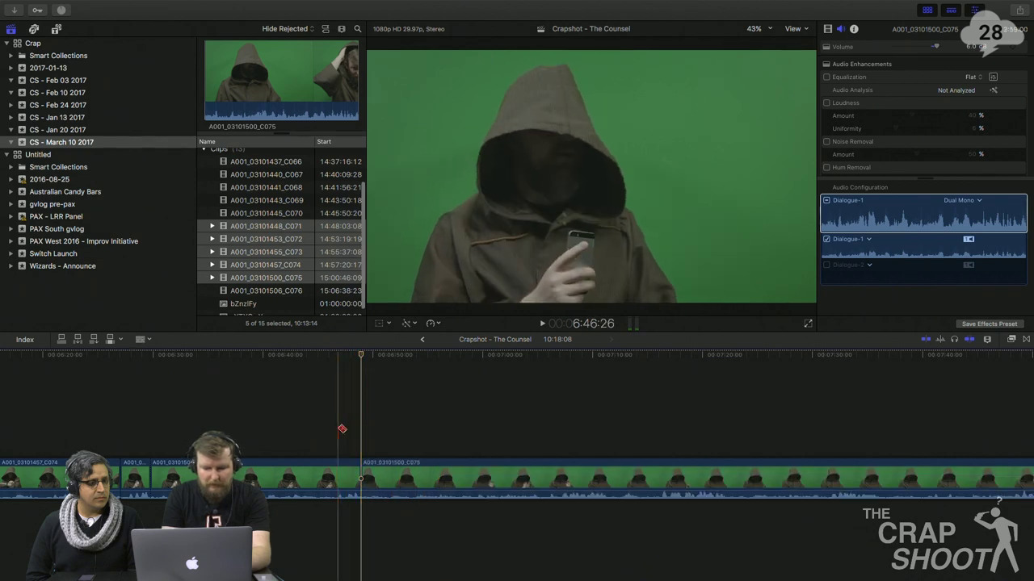
key("alt+bracketleft")
- Play through the rest of the C075 footage and cut it at 6:54:19
scroll(341, 429, "right", 4)
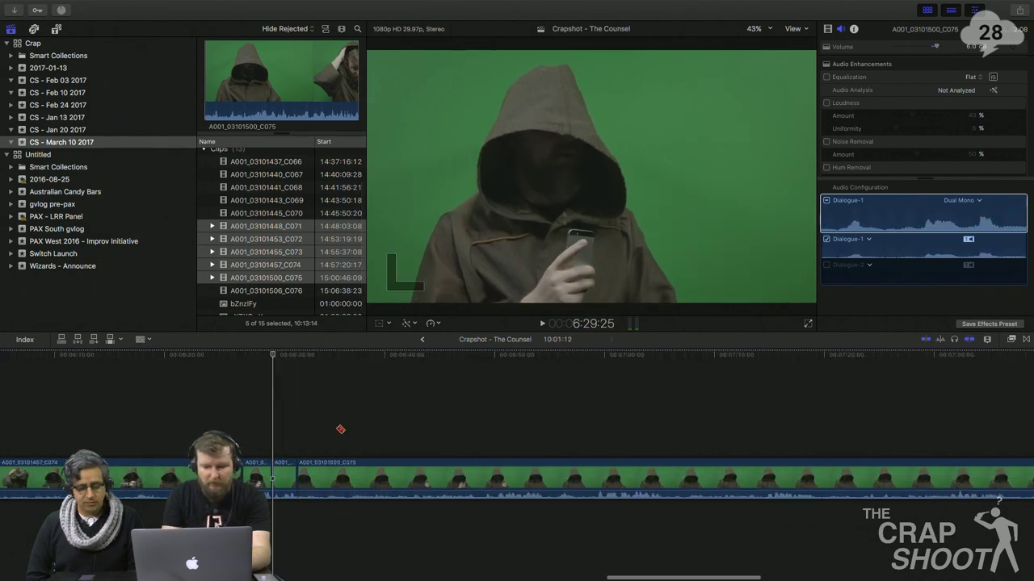
key("space")
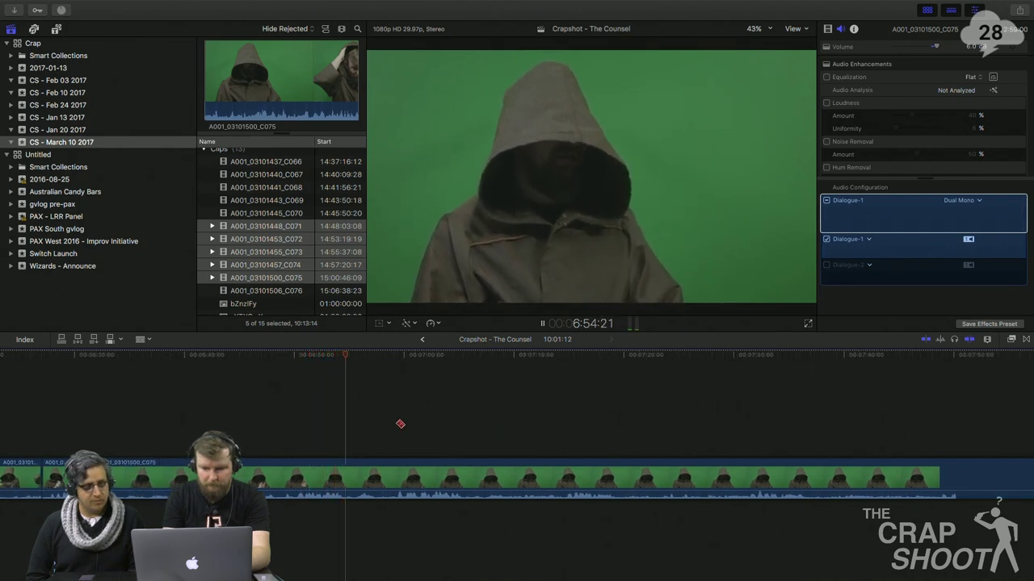
left_click(398, 414)
key("space")
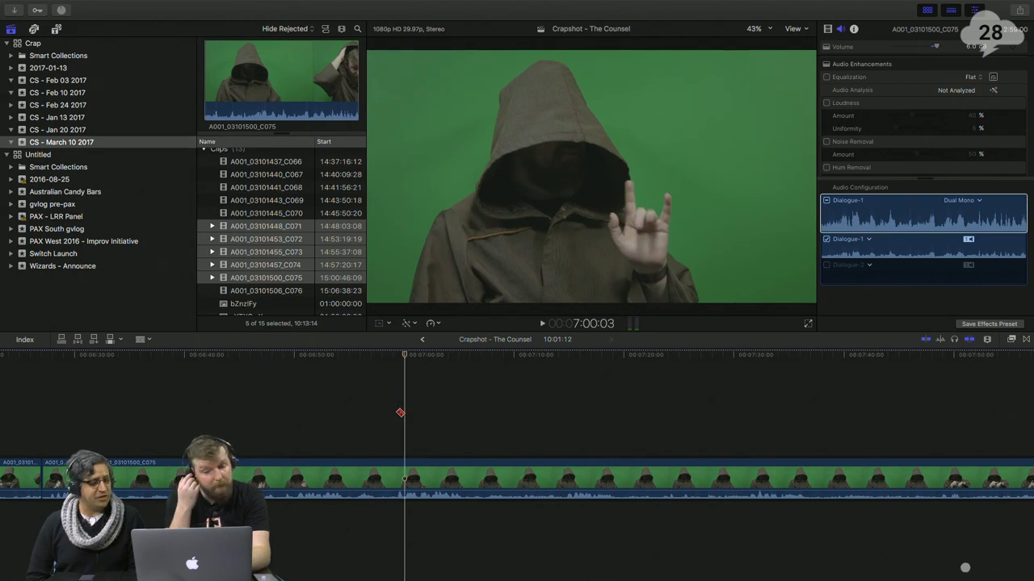
left_click(398, 415)
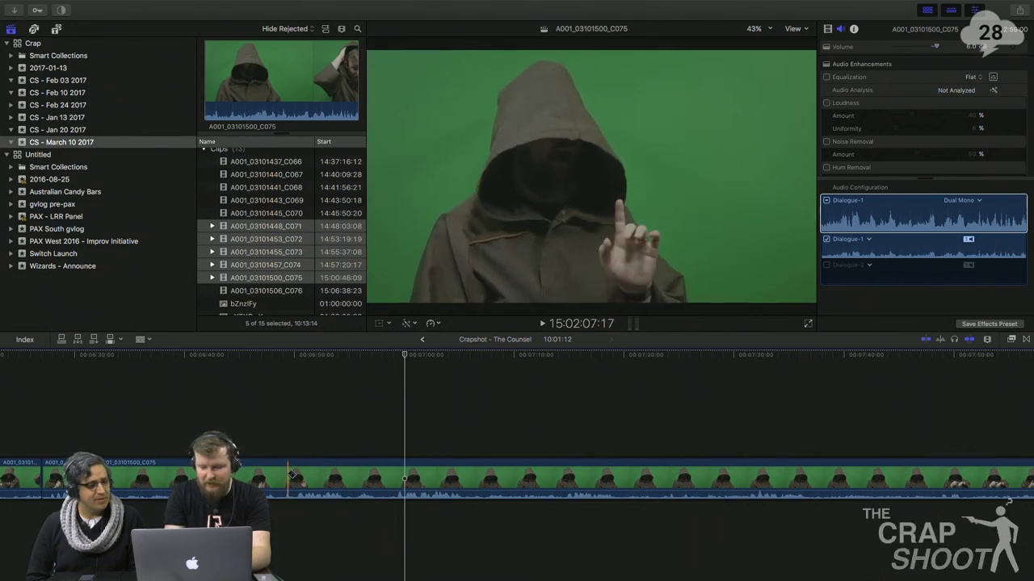
key("space")
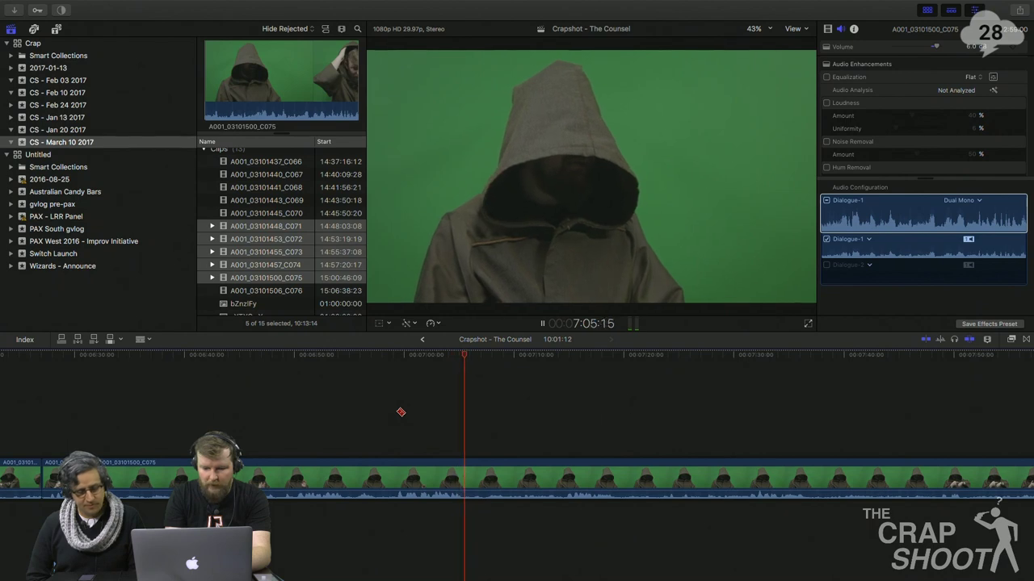
left_click(296, 413)
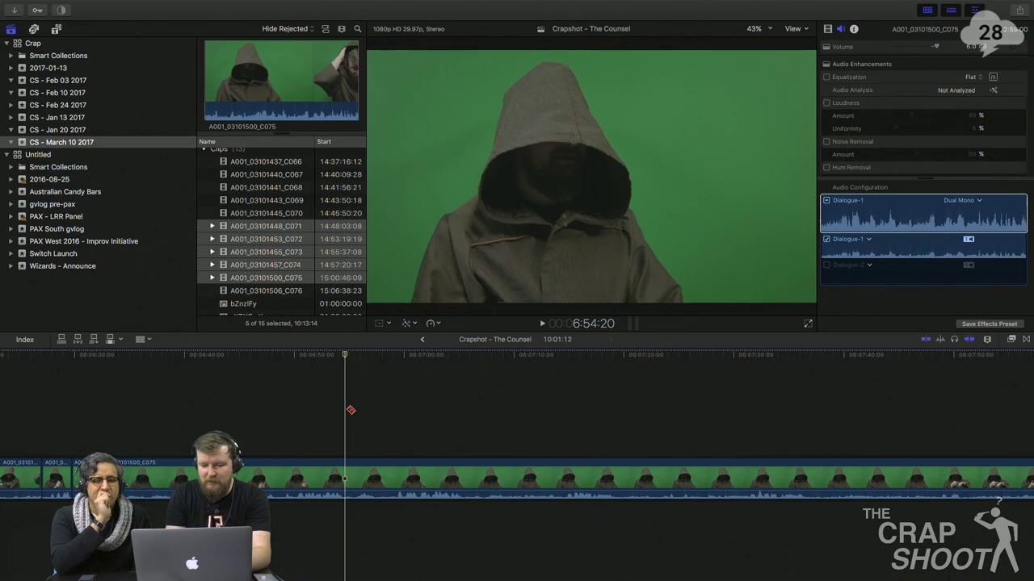
key("super+b")
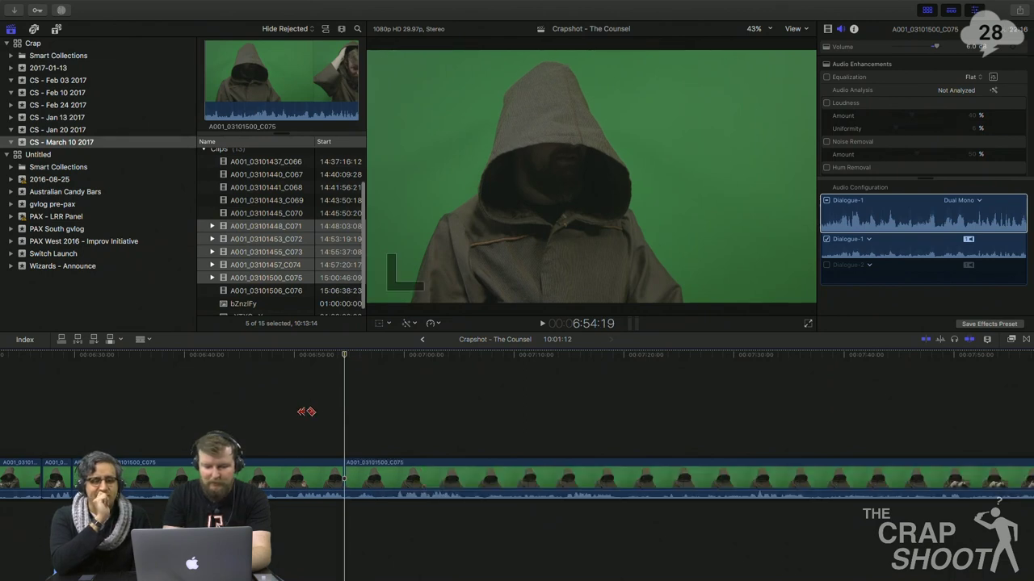
- Trim the start of the C075 segment just before the newest cut to 6:50:07
key("space")
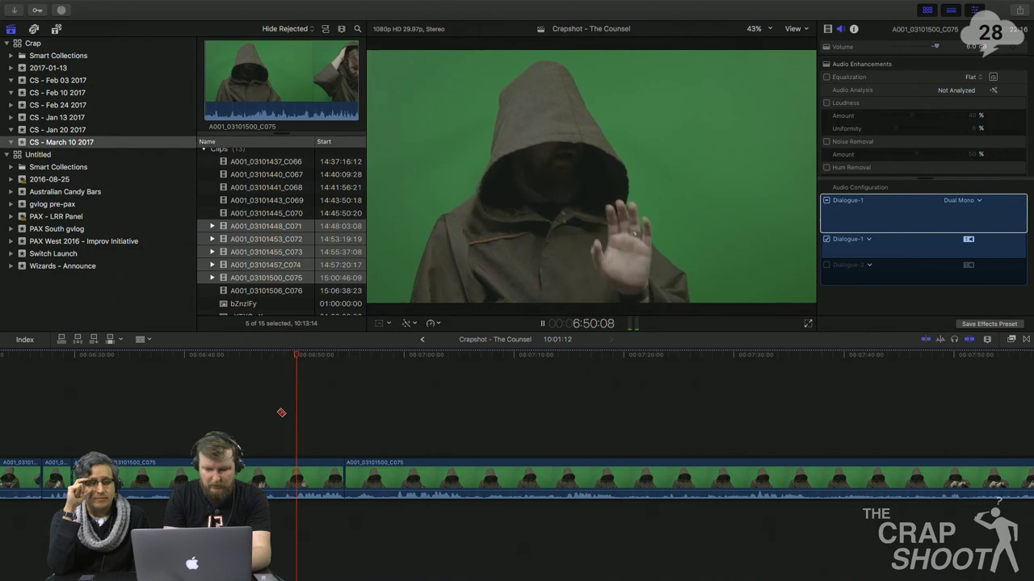
key("space")
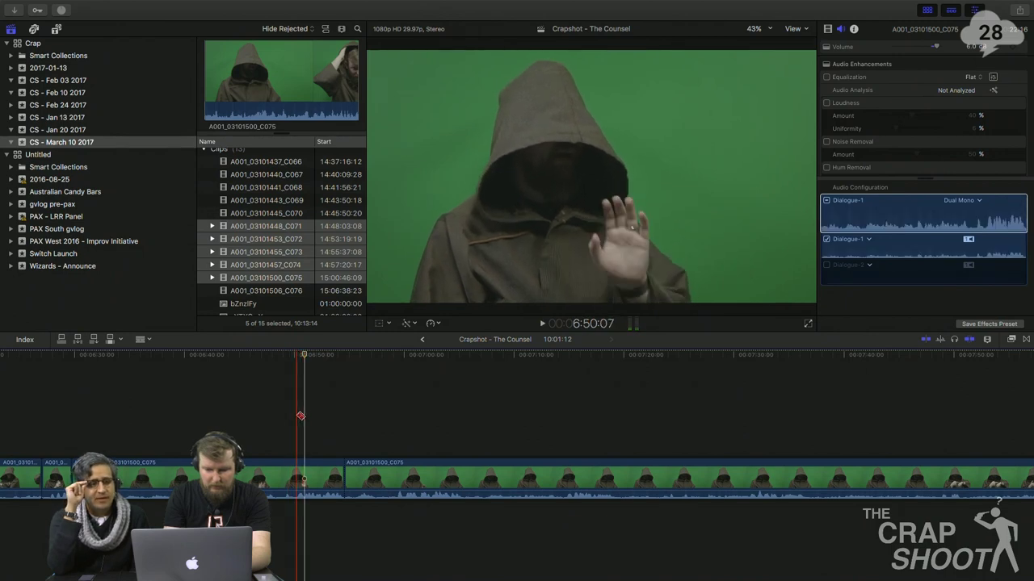
key("alt+[")
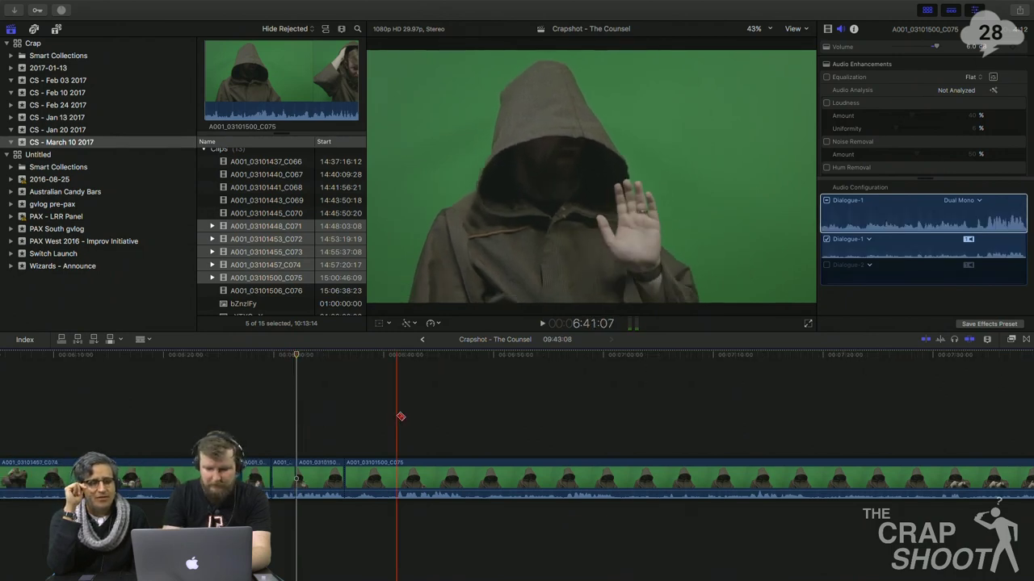
- Play further into C075, cut it at about 7:13 and delete the 37-second segment before that cut
scroll(401, 417, "right", 3)
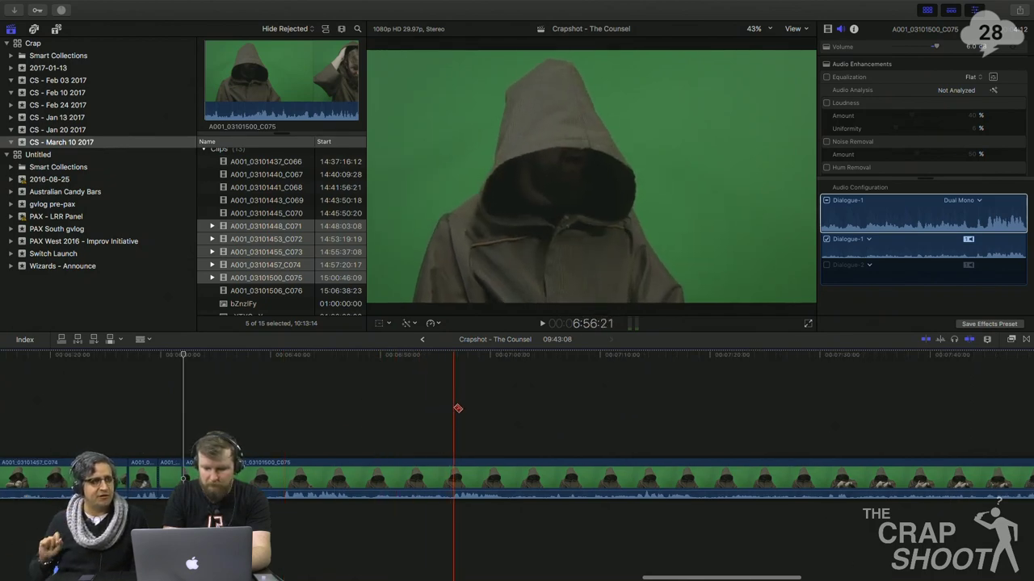
key("space")
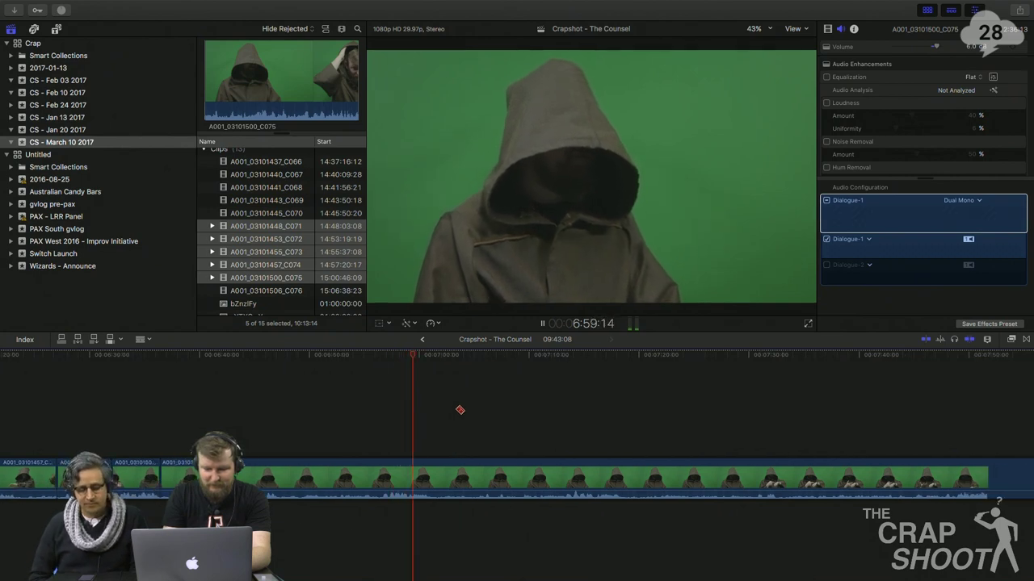
key("space")
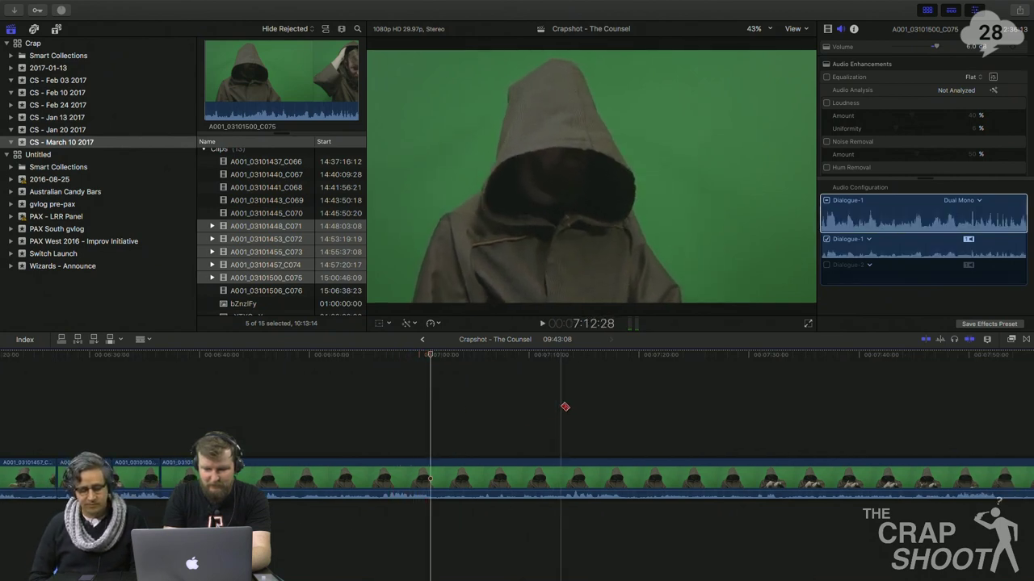
scroll(565, 408, "right", 3)
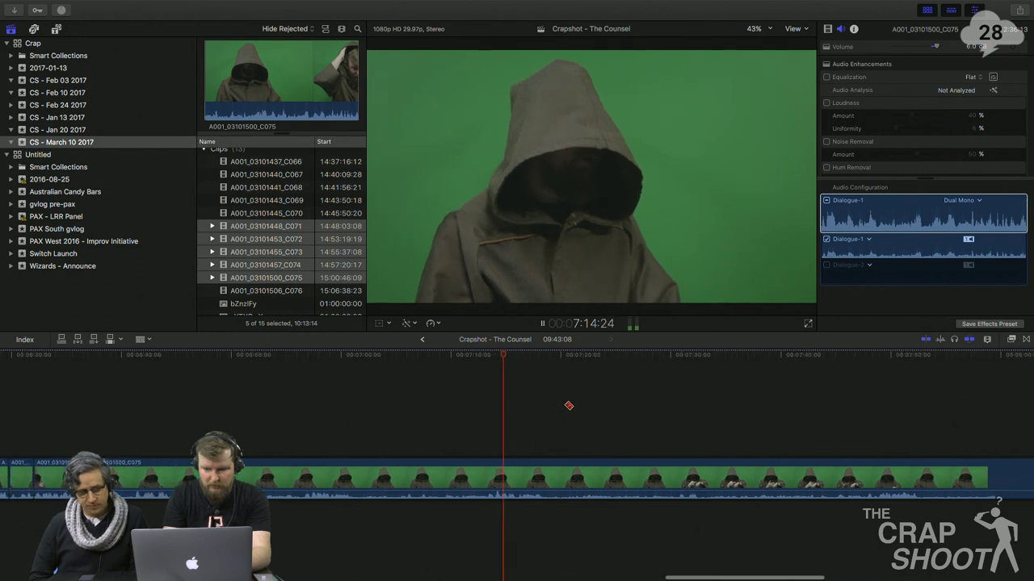
left_click(488, 468)
key("a")
left_click(448, 474)
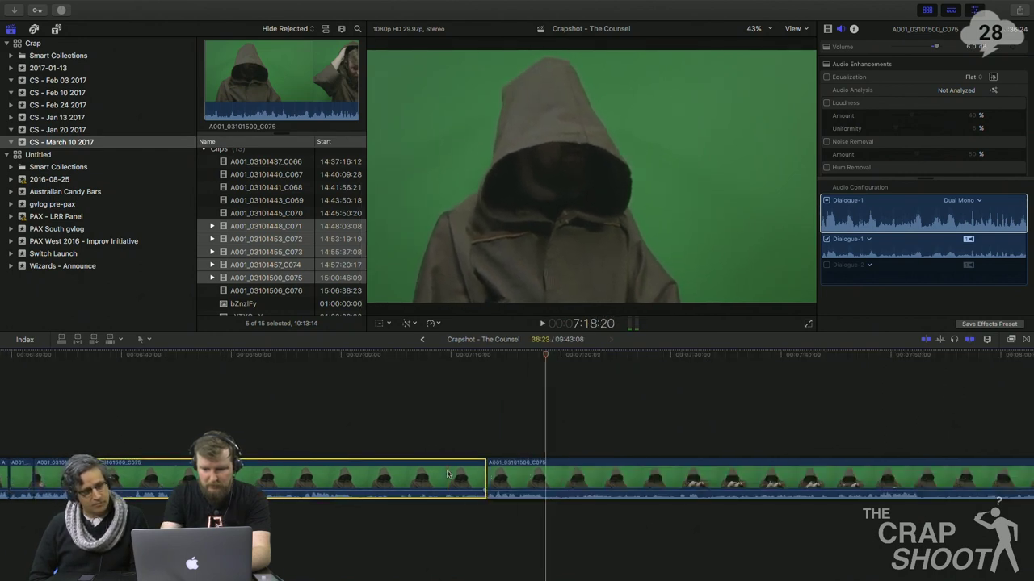
key("Delete")
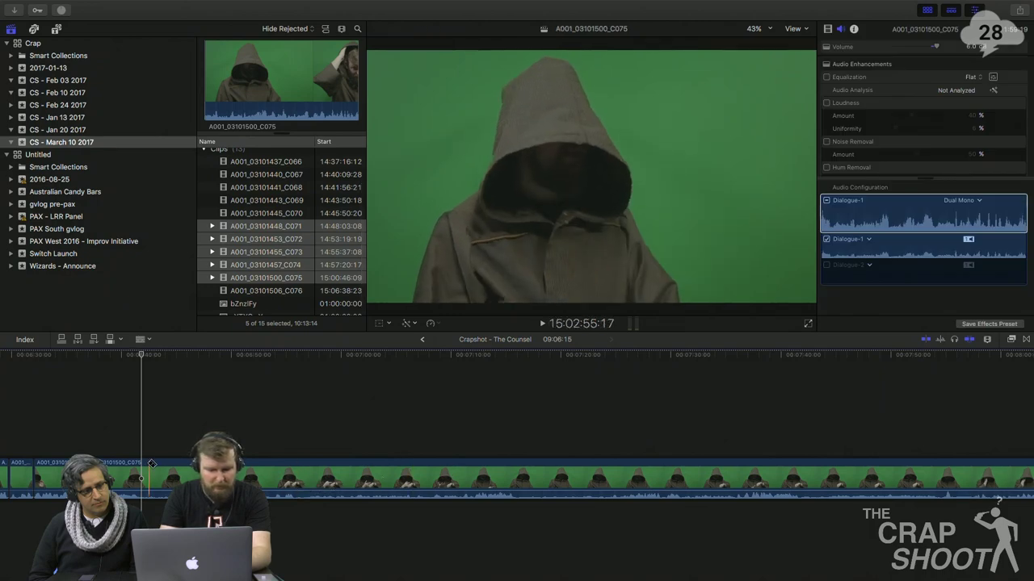
- Cut the remaining C075 footage at about 6:56 and trim the preceding segment's start, keeping about its last two seconds
key("space")
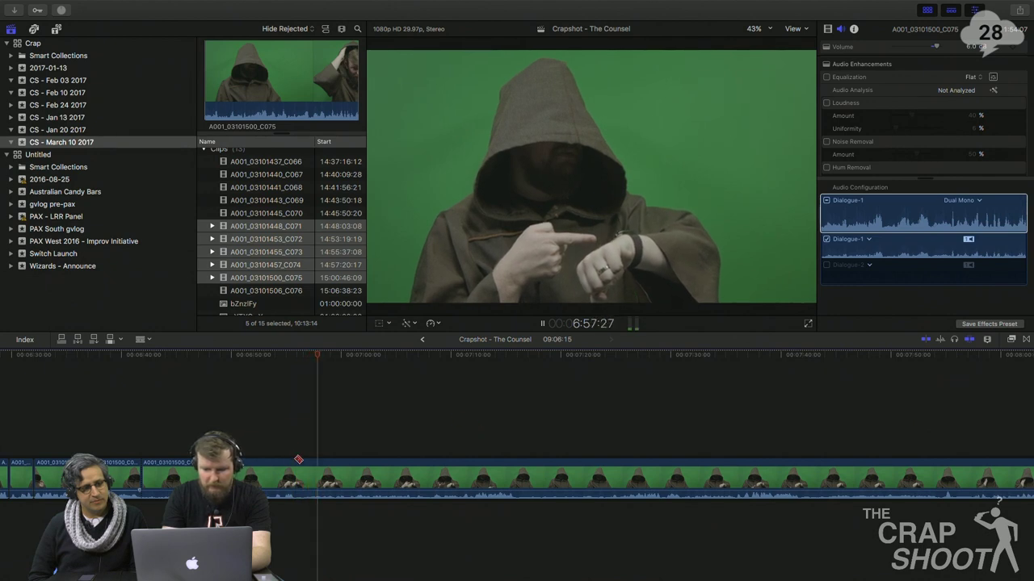
key("space")
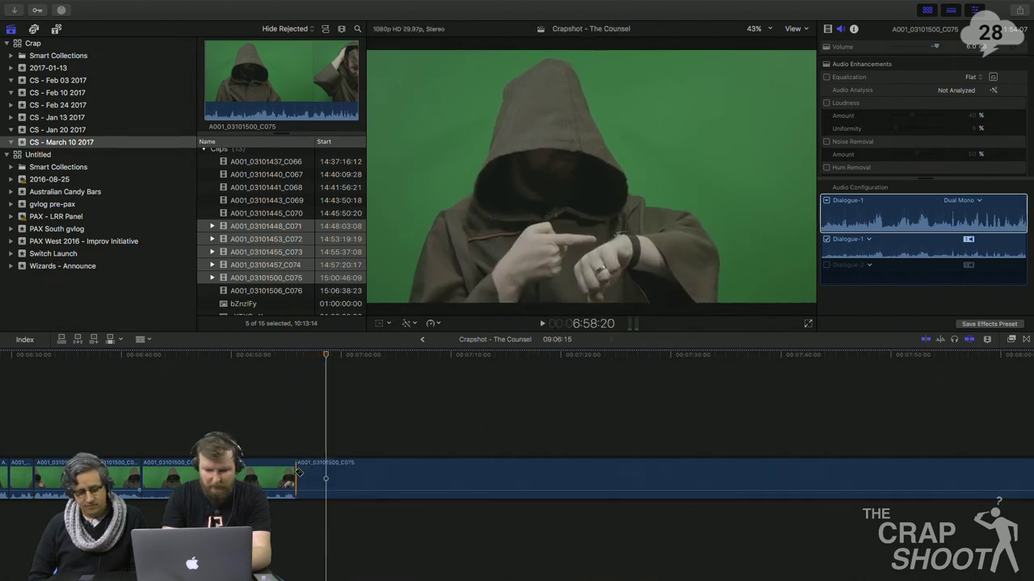
key("alt+[")
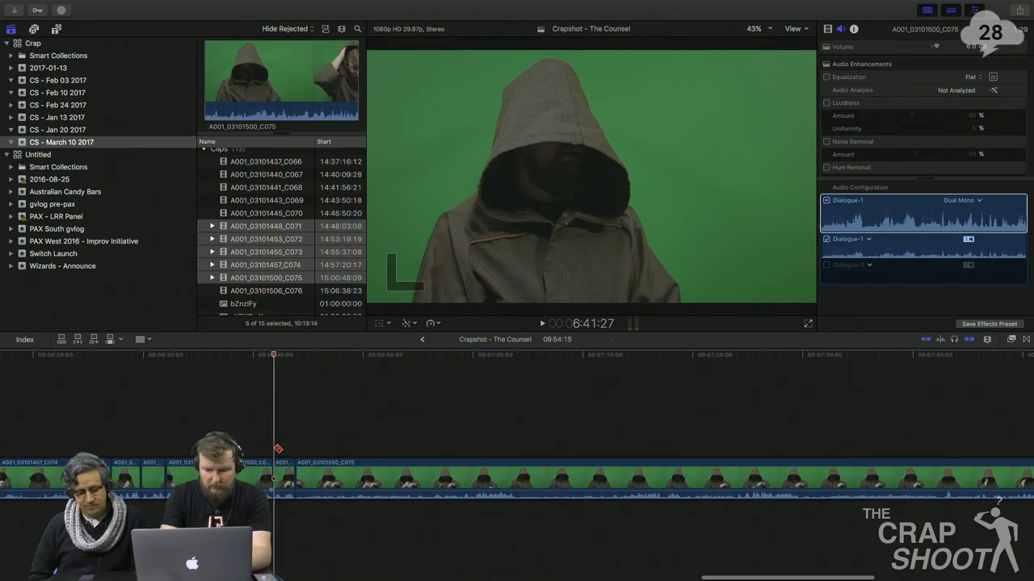
- Play through the long remaining C075 segment and cut it at about 7:24, near the gesture to the wrist
key("space")
scroll(485, 432, "right", 5)
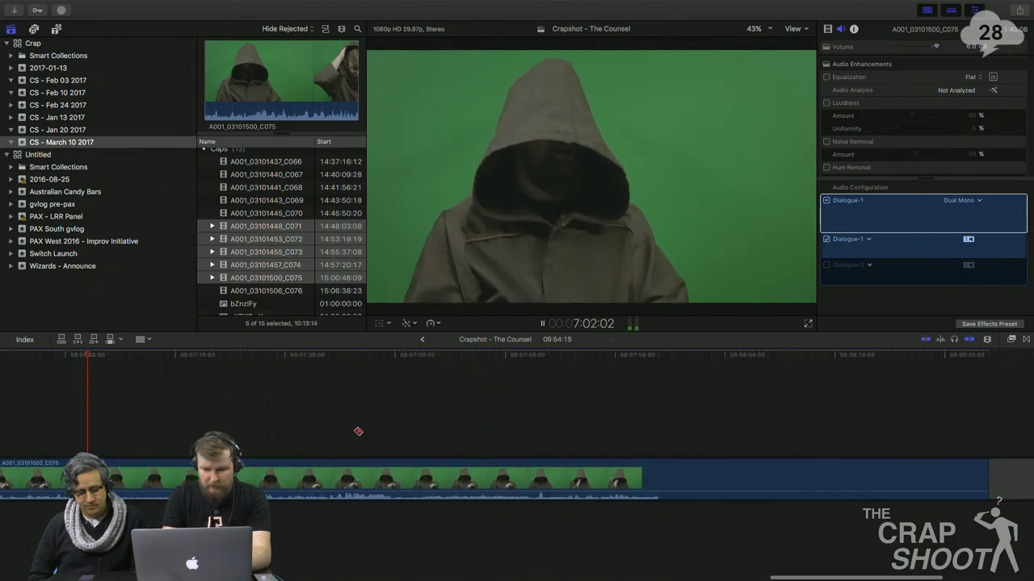
left_click(325, 428)
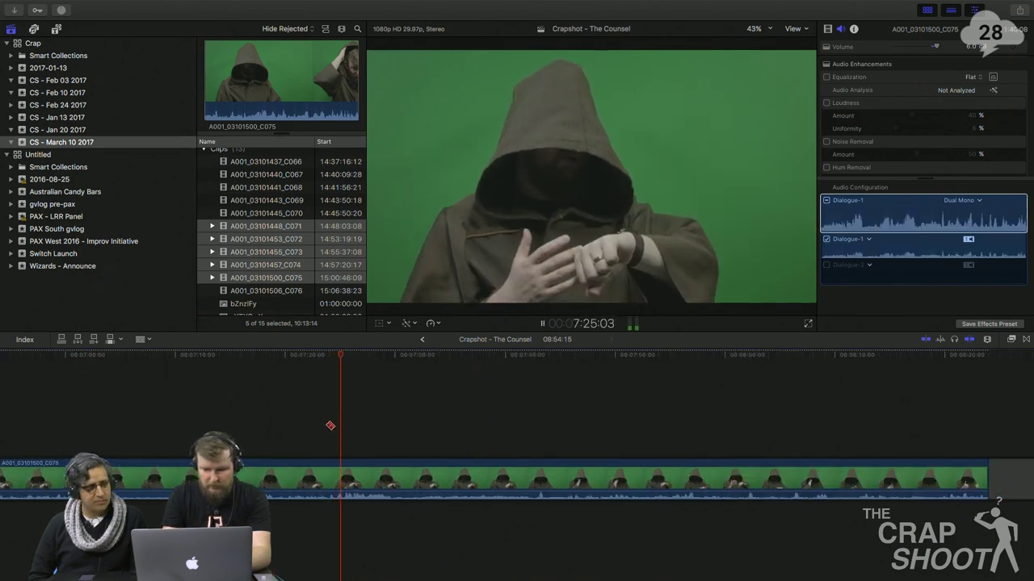
left_click(328, 477)
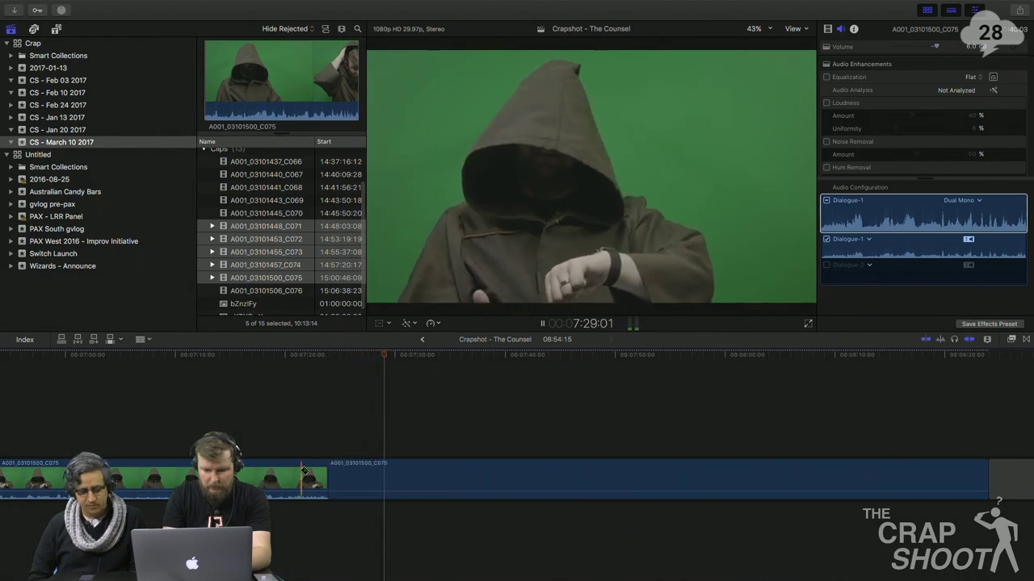
- Cut C075 again at about 7:30 and delete the 40-second segment before the 7:24 cut
scroll(303, 470, "left", 5)
key("space")
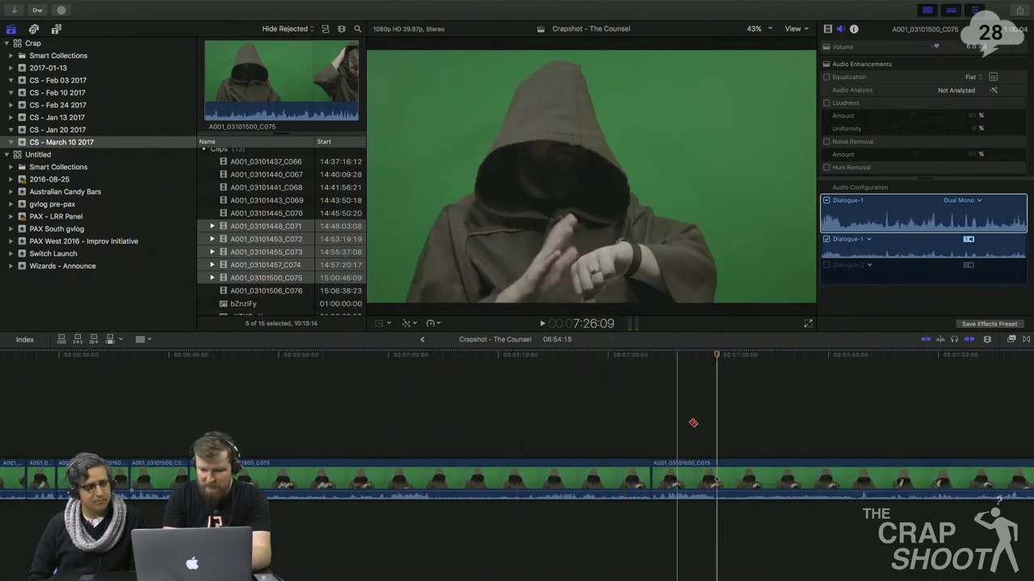
left_click(717, 422)
key("c")
key("BackSpace")
- Play the end of the C075 footage and trim the start of its last segment to 7:21:12
scroll(582, 412, "right", 3)
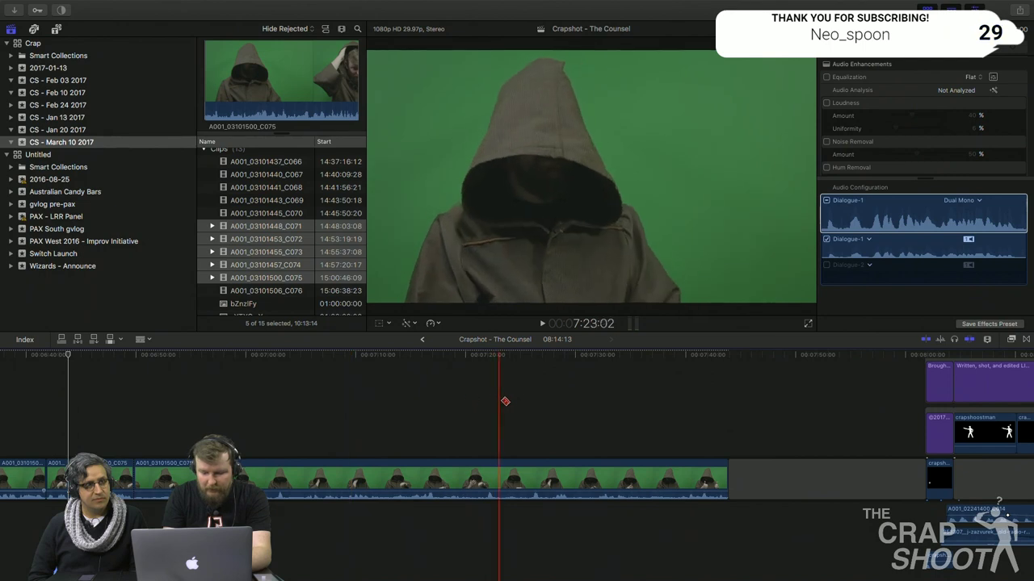
key("space")
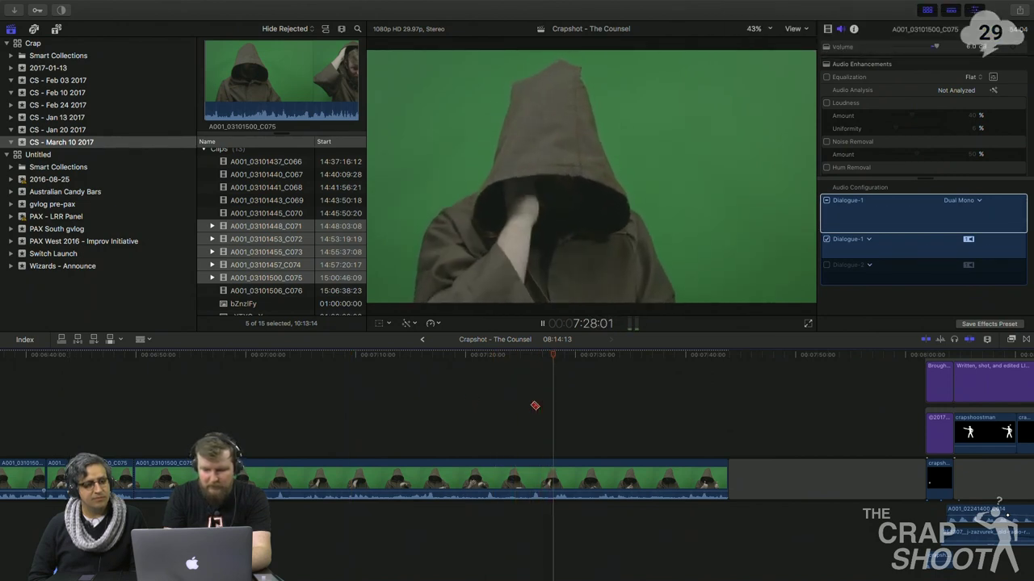
left_click(489, 425)
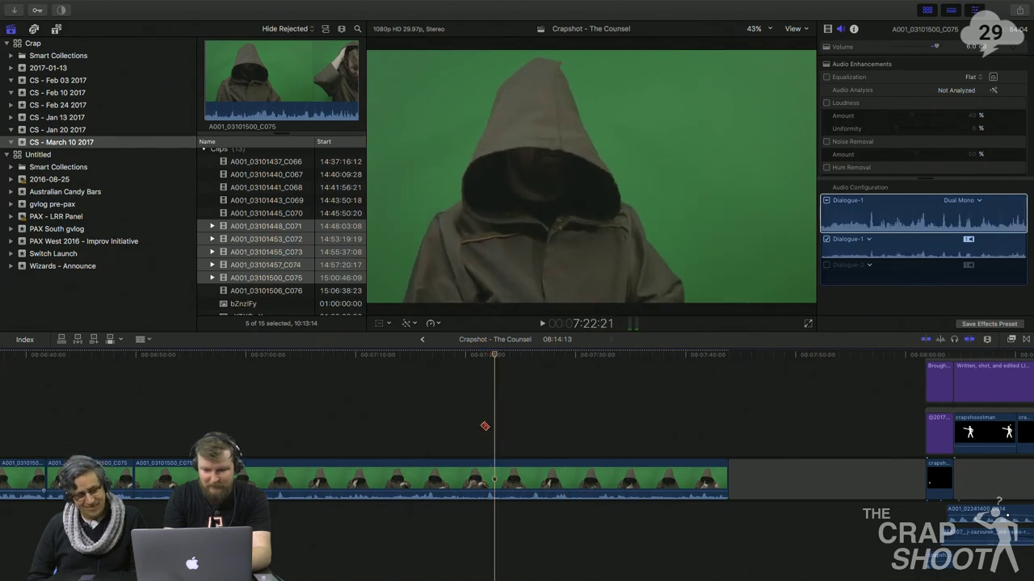
key("space")
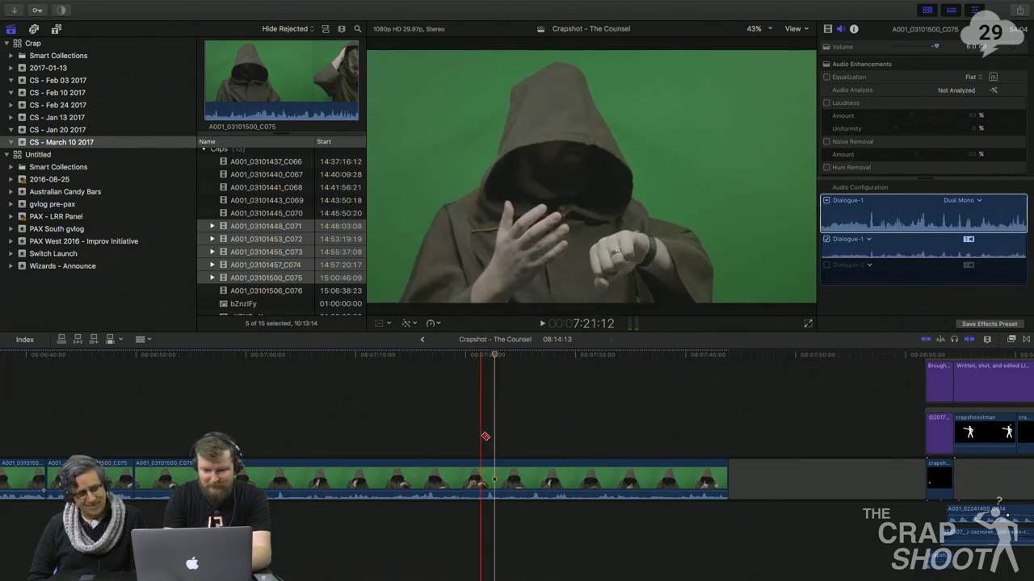
key("alt+bracketleft")
- Cut the last C075 segment at 6:51:11, then trim the remainder's start by about three seconds and its end to 6:55:00
key("space")
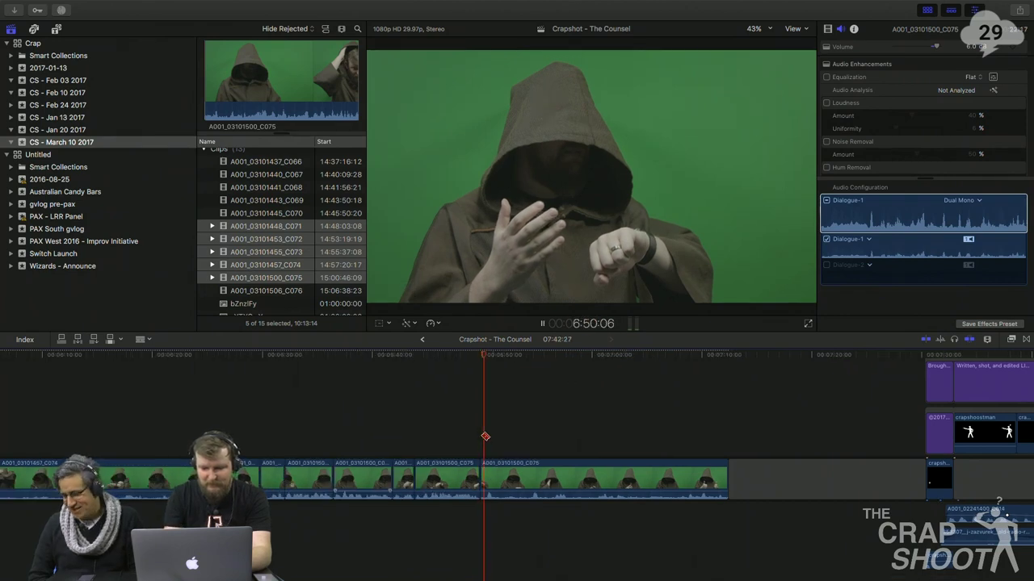
key("space")
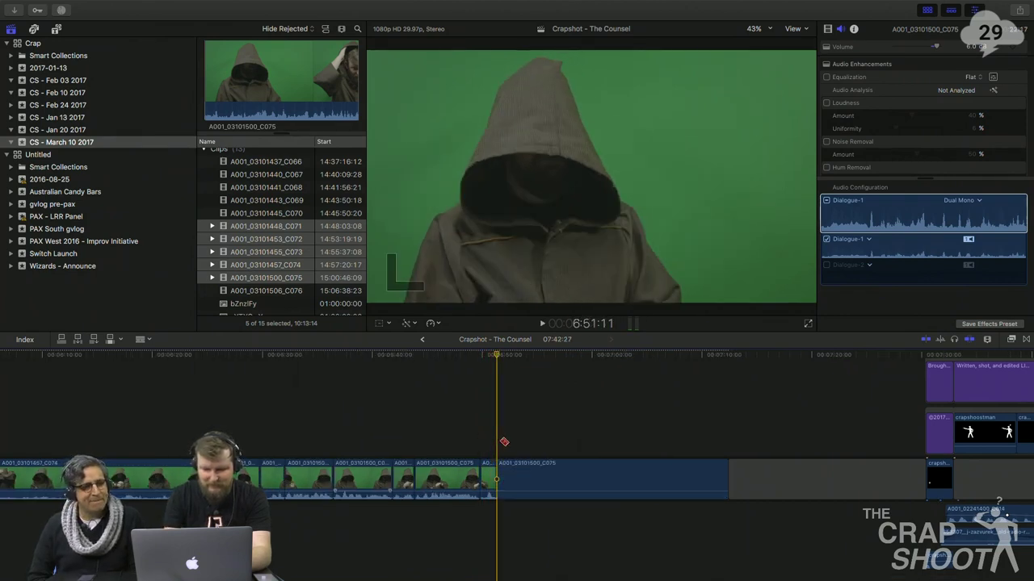
key("space")
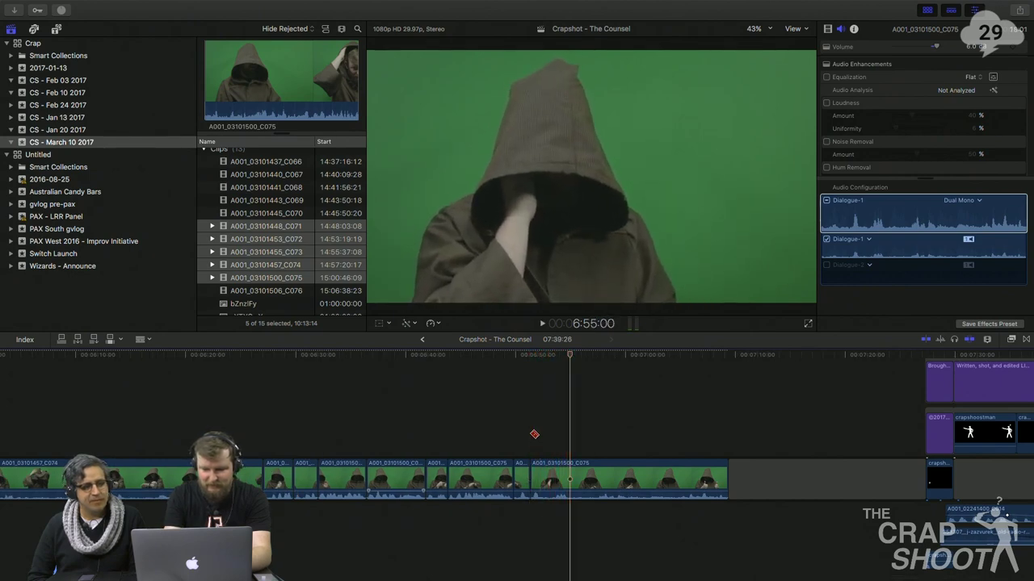
key("alt+bracketright")
key("a")
- Play the closing part of clip C074 and trim its end to 6:23:12
scroll(531, 436, "left", 5)
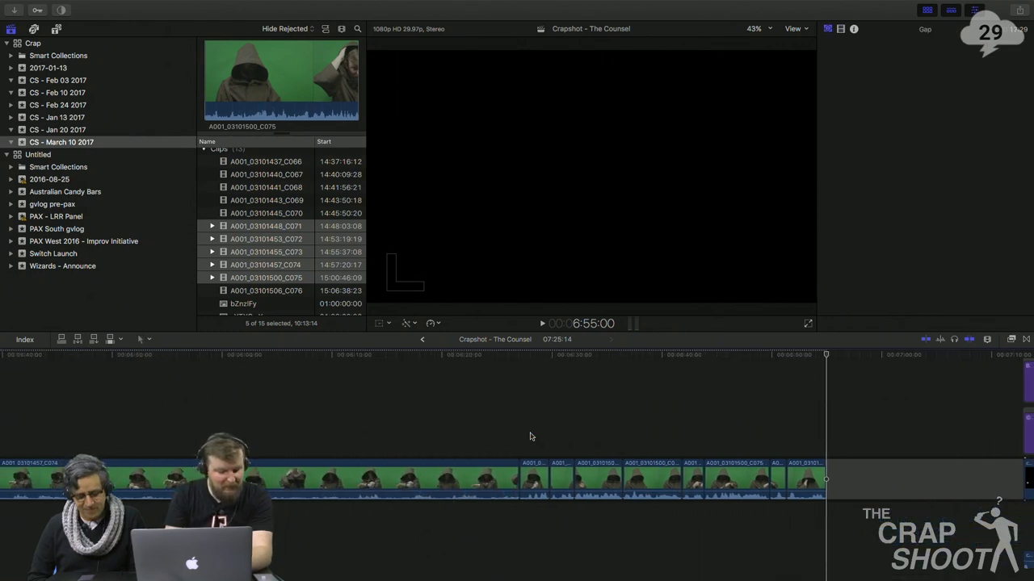
left_click(450, 421)
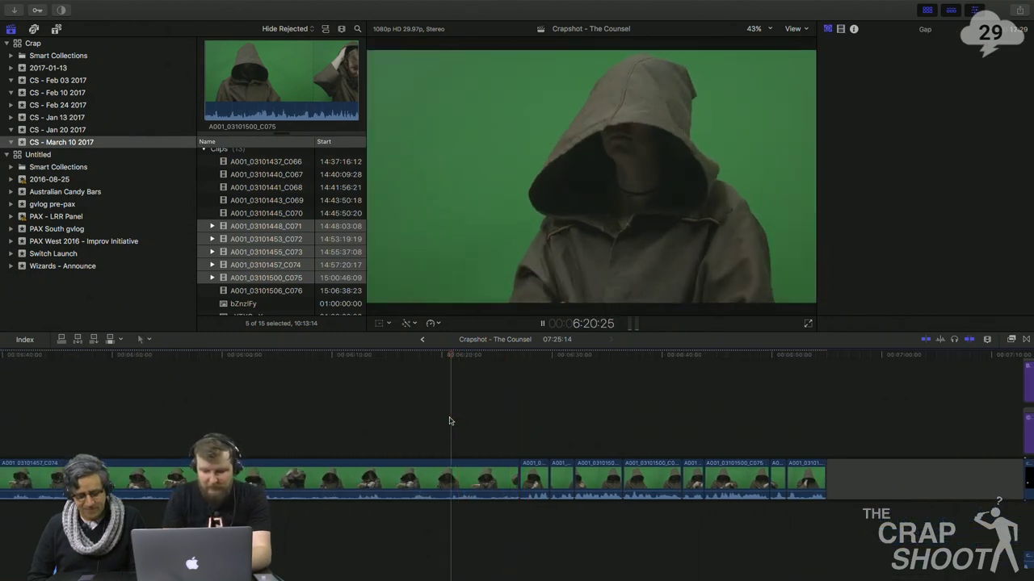
key("space")
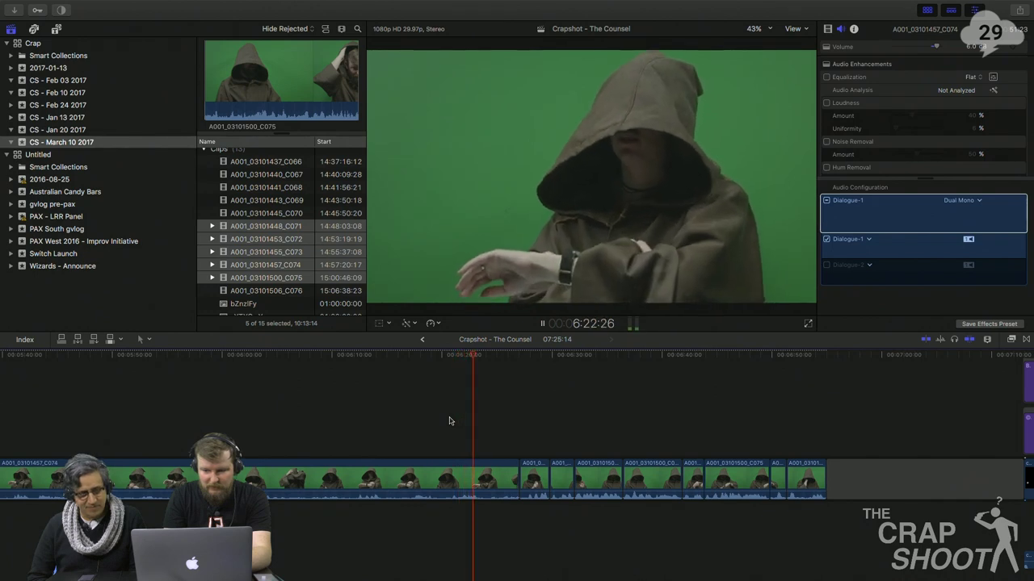
key("space")
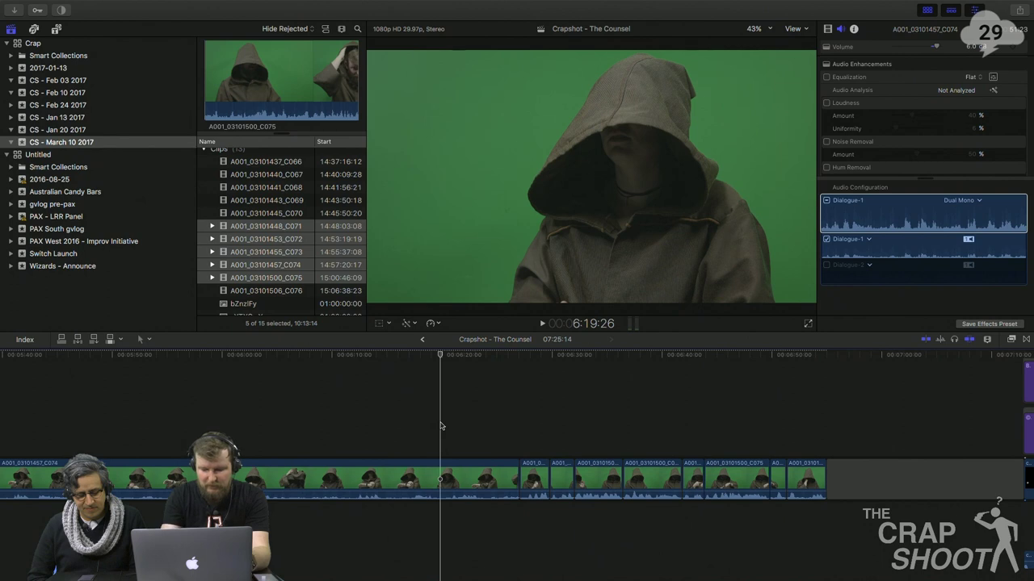
key("space")
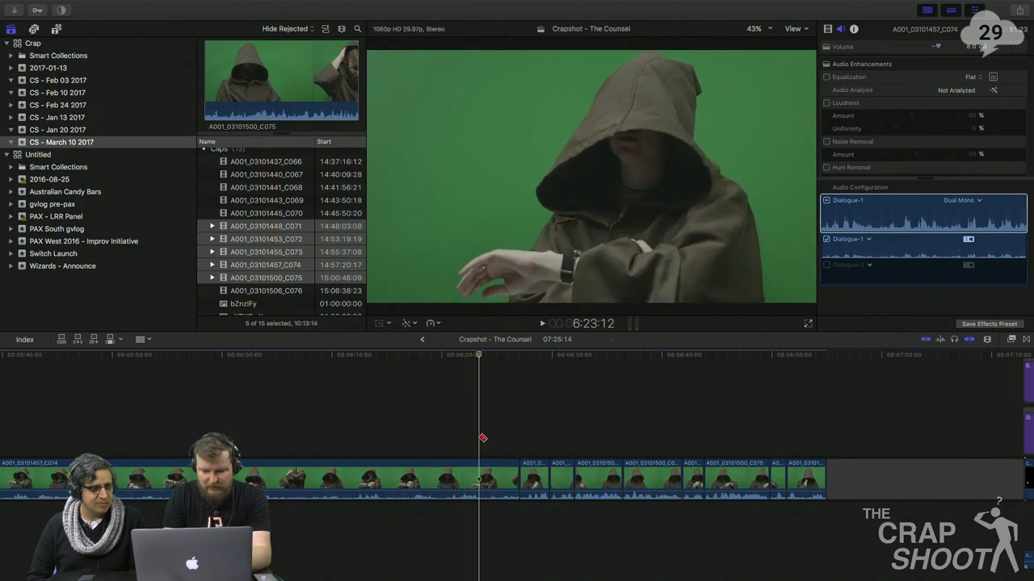
key("alt+]")
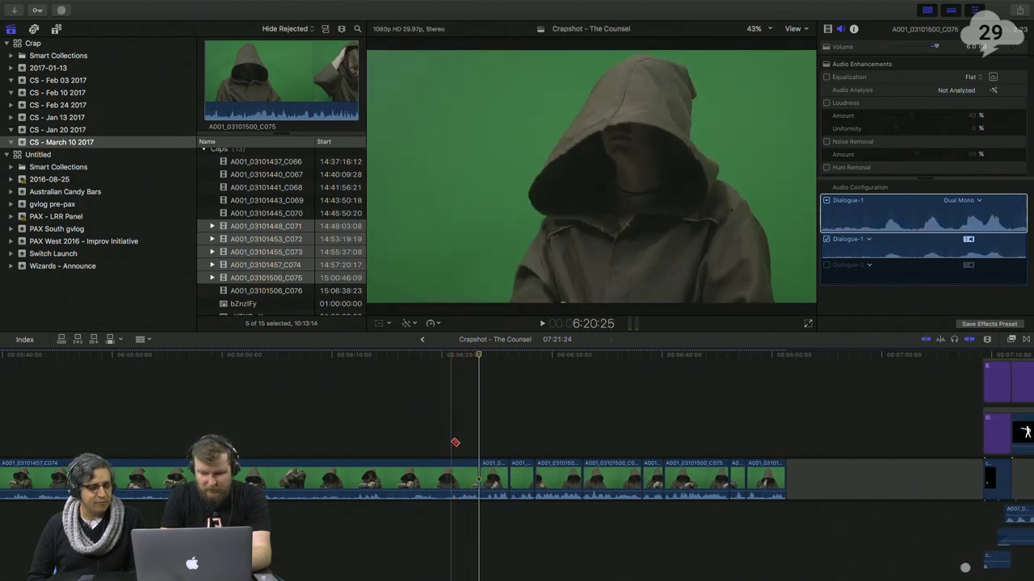
- Cut C074 at 6:20:25, check the footage before the cut and delete that 45-second segment
scroll(359, 426, "left", 4)
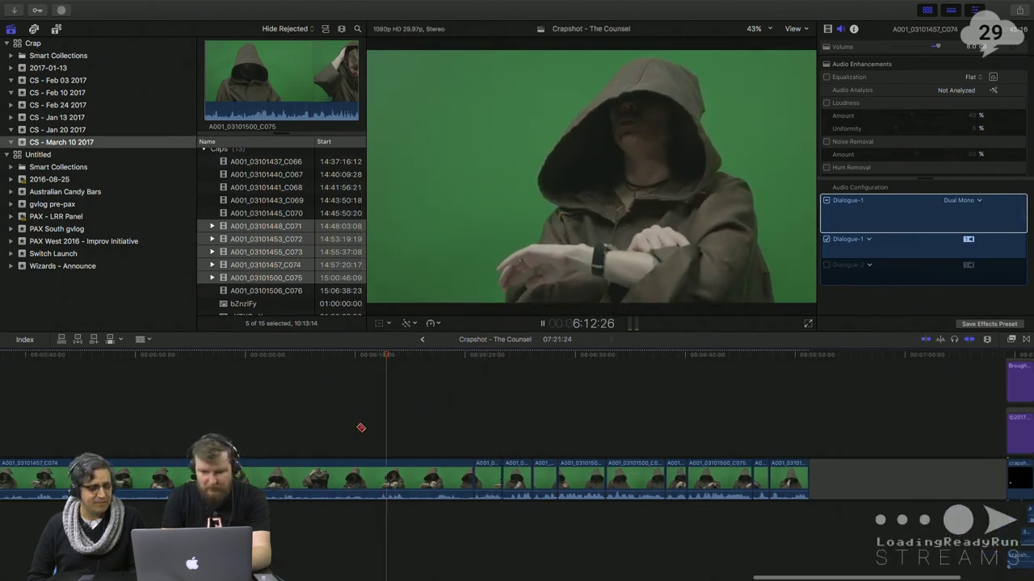
key("space")
key("space")
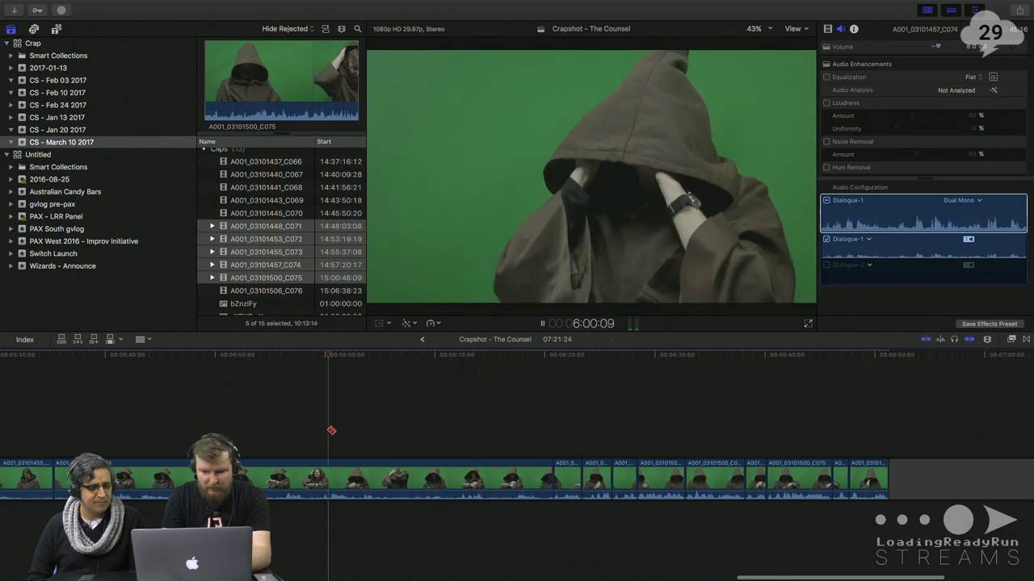
scroll(331, 431, "left", 1)
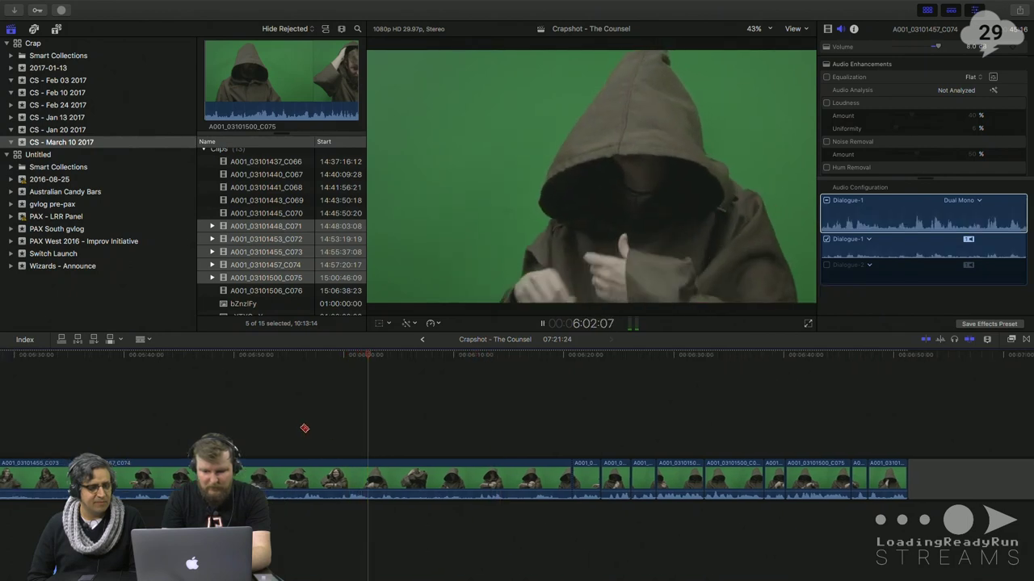
left_click(302, 429)
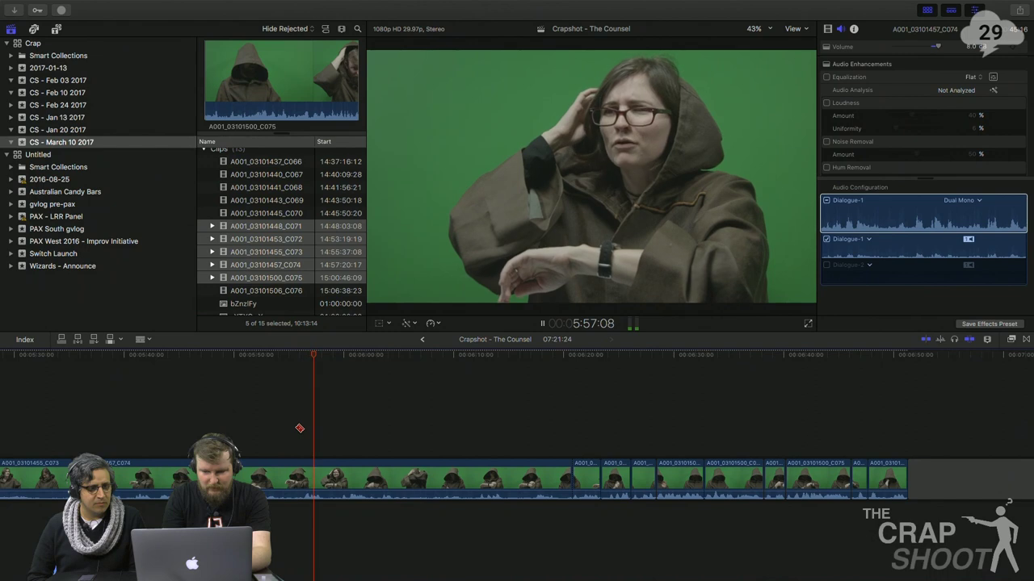
scroll(300, 428, "left", 2)
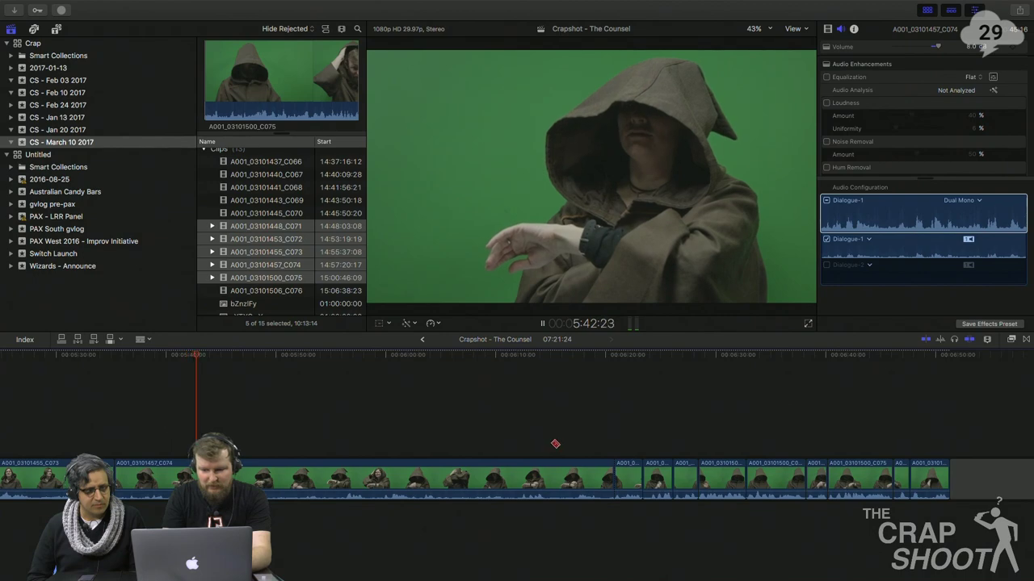
key("Delete")
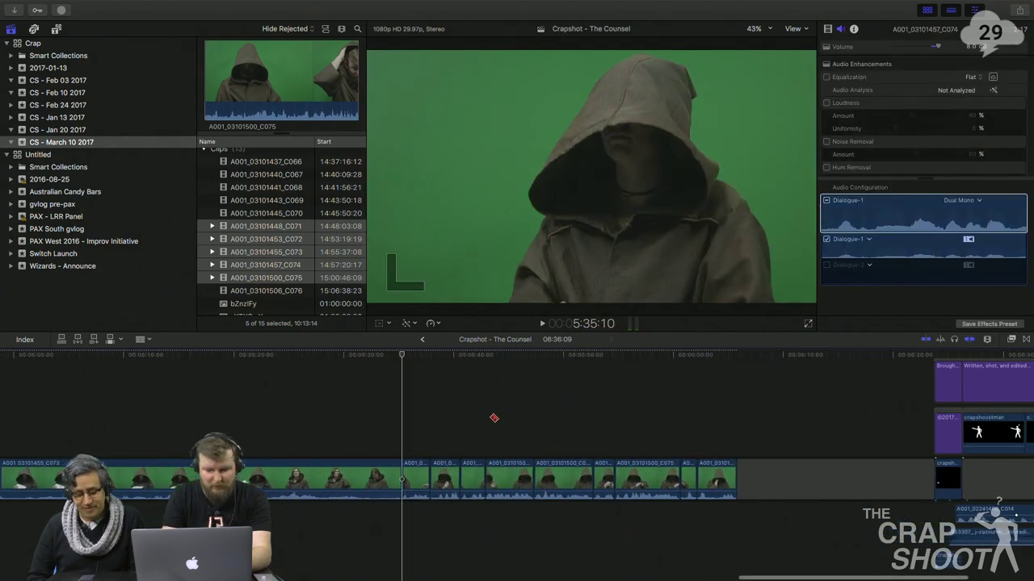
- Play back through clip C073, cut it at about 4:52 and play the following footage up to 4:59:15
key("a")
key("space")
scroll(390, 393, "left", 5)
key("space")
left_click(391, 403)
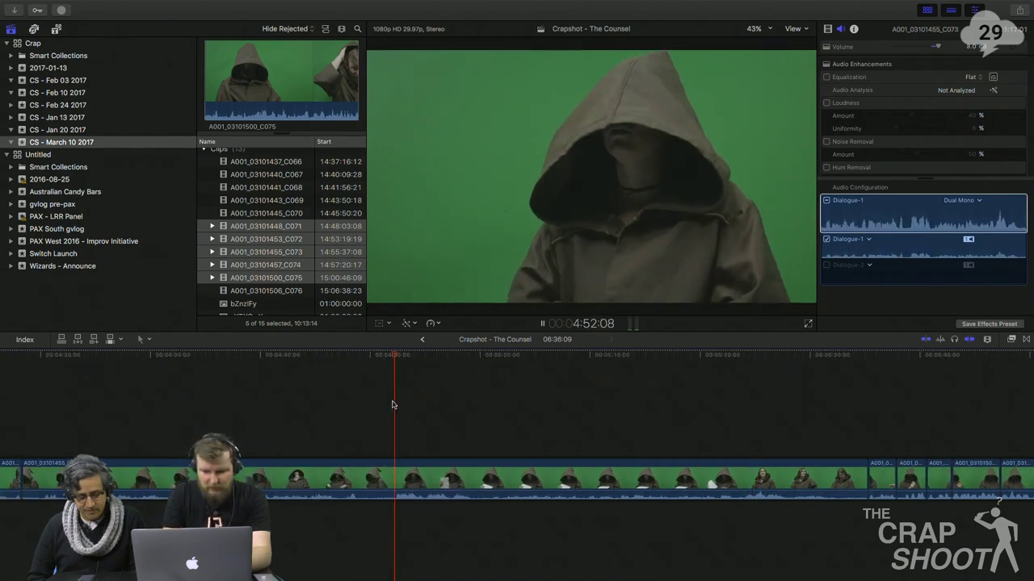
left_click(397, 470)
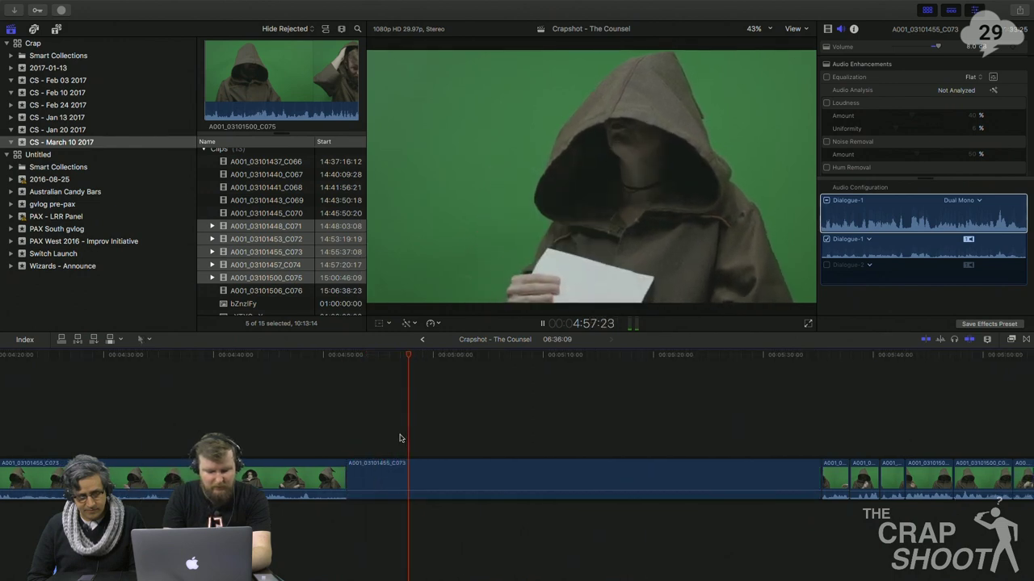
key("space")
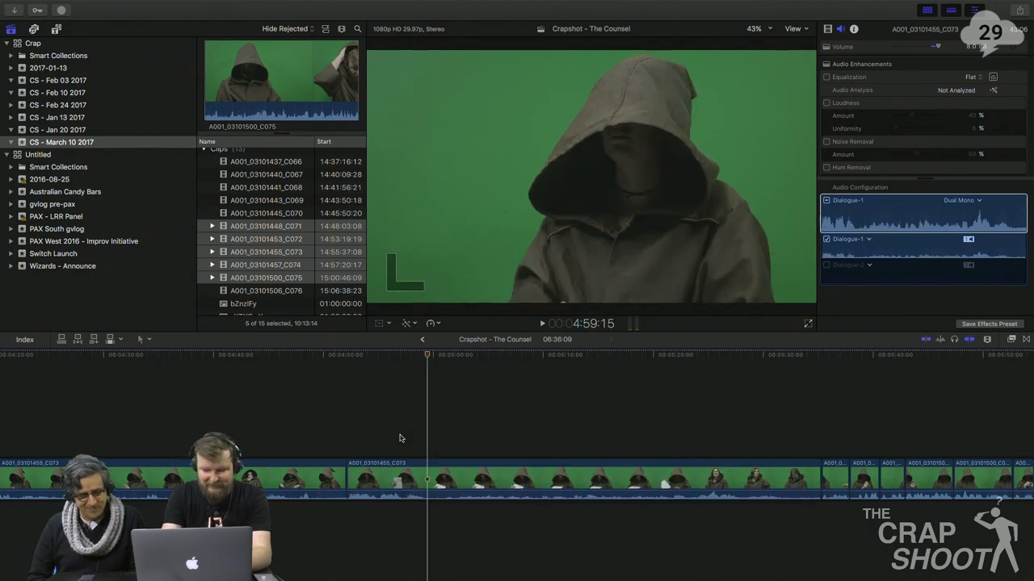
- Trim the end of clip C073 to 4:59:15 and delete the 33:24 C073 segment in front of it
scroll(399, 439, "left", 5)
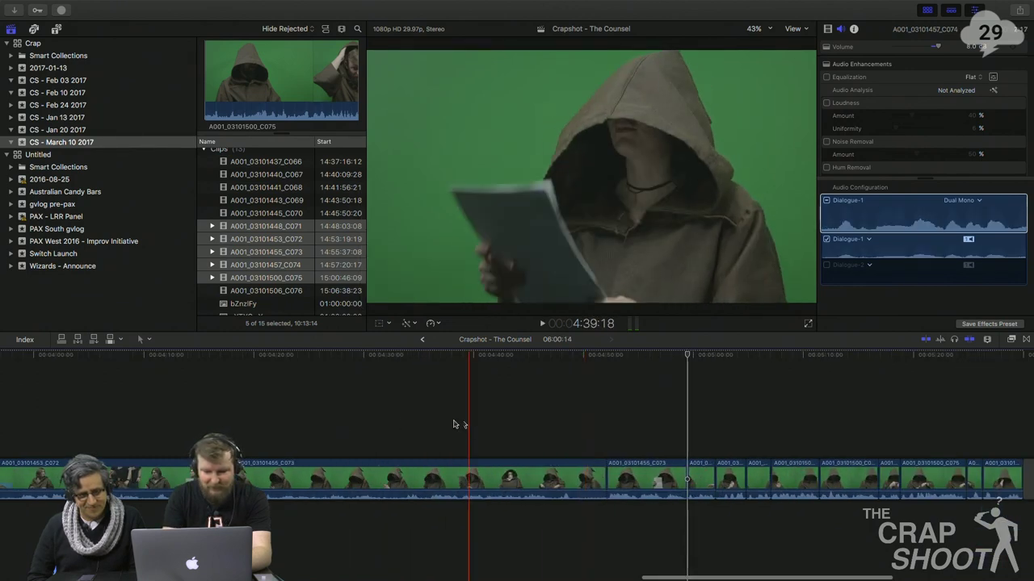
key("c")
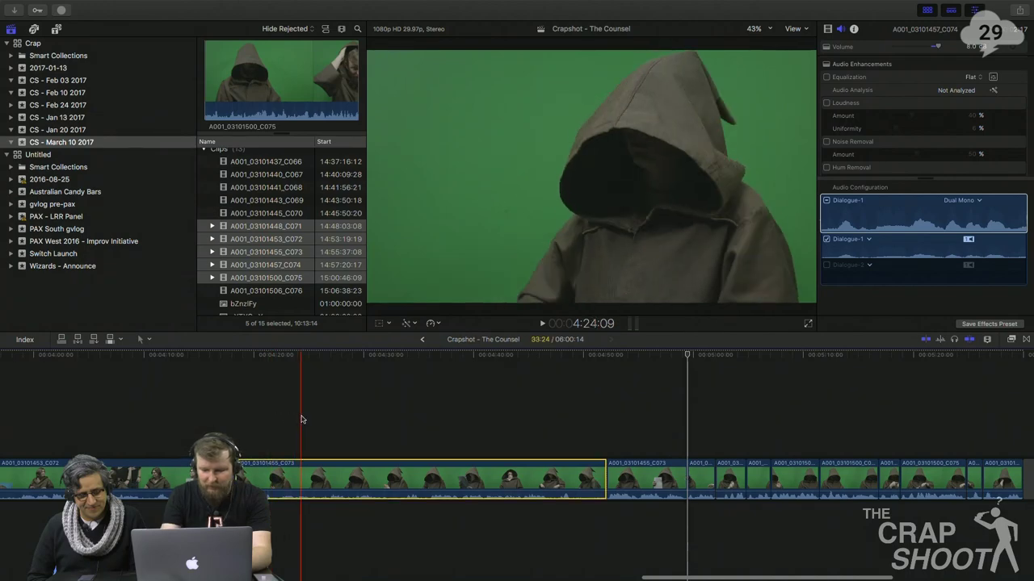
key("Delete")
- Play clip C072 from about 3:16 and trim its end to 3:23:01
scroll(300, 417, "left", 4)
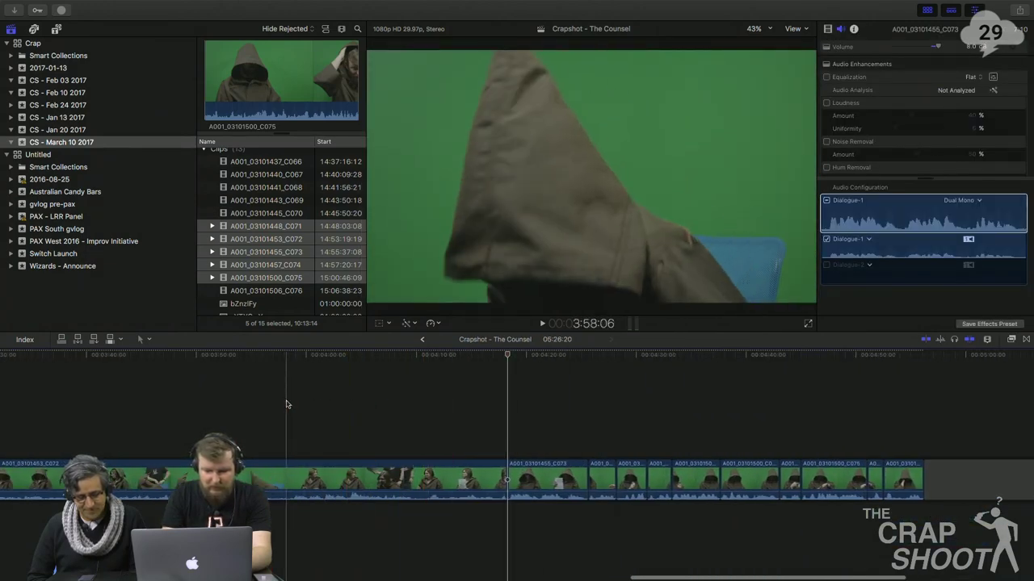
left_click(286, 404)
scroll(288, 404, "left", 5)
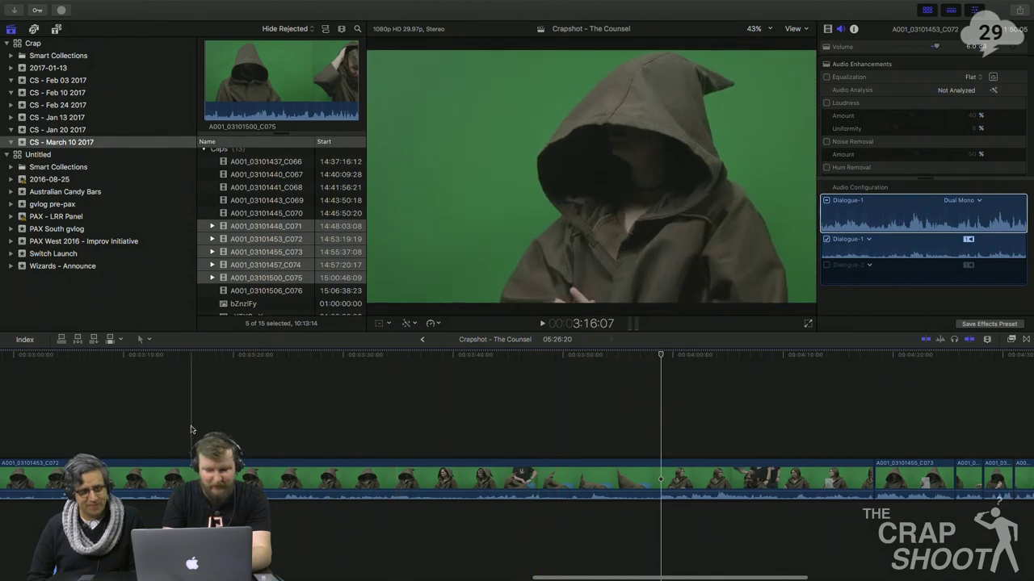
scroll(191, 429, "left", 3)
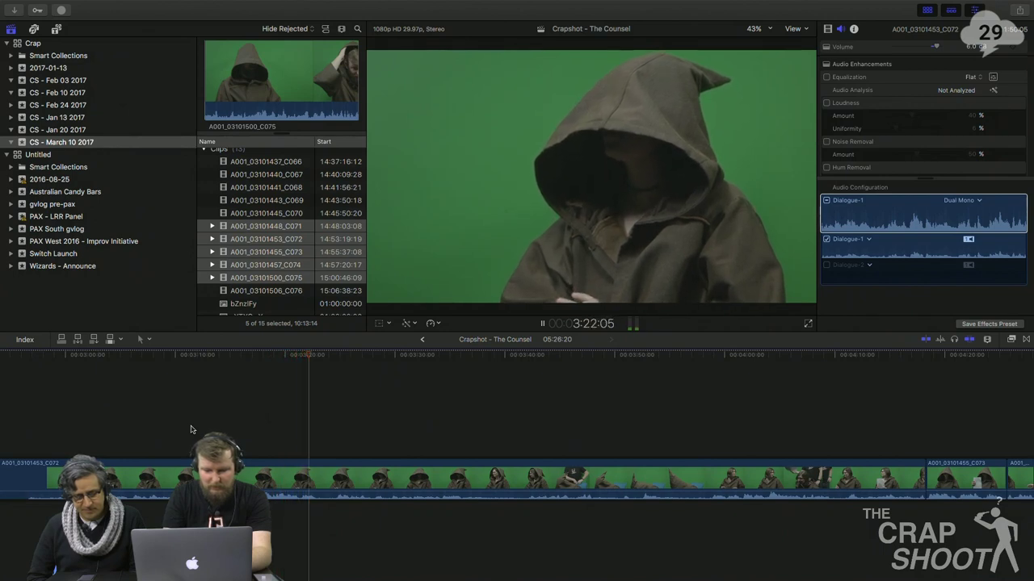
key("space")
key("alt+bracketright")
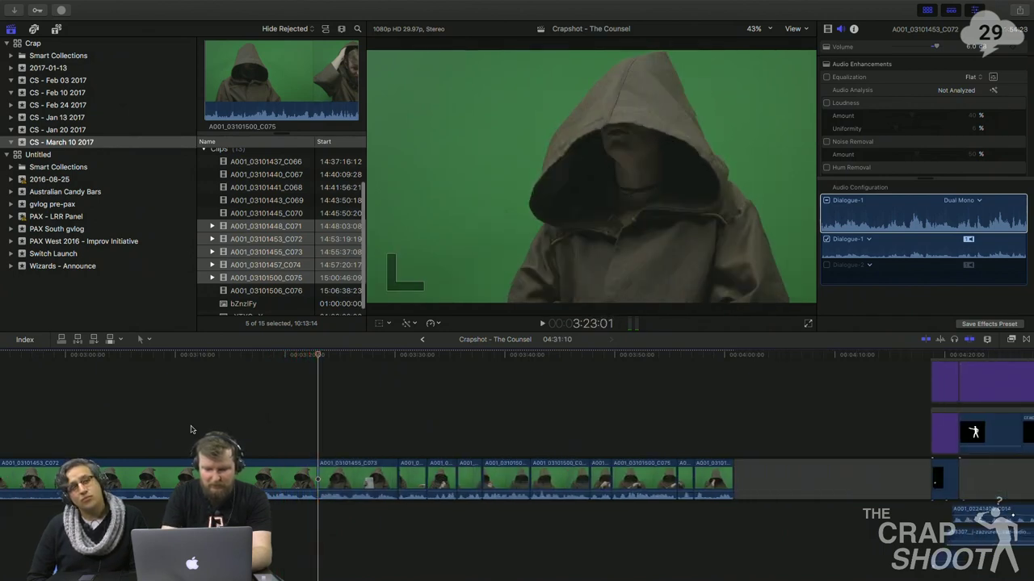
- Cut C072 at 3:16:08, check the footage before the cut and delete that 47:29 segment
key("b")
left_click(247, 432)
scroll(248, 432, "left", 10)
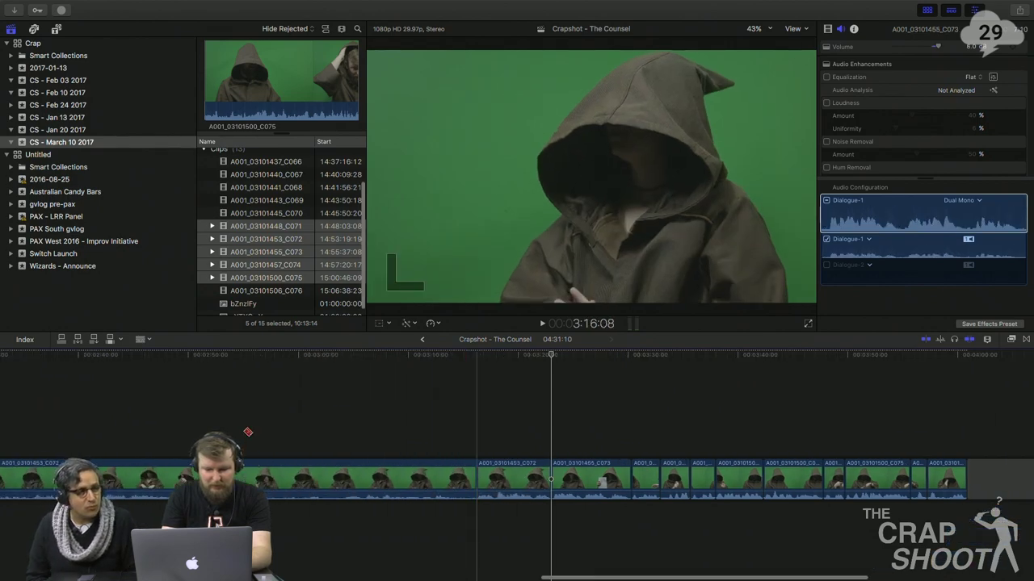
scroll(247, 432, "left", 6)
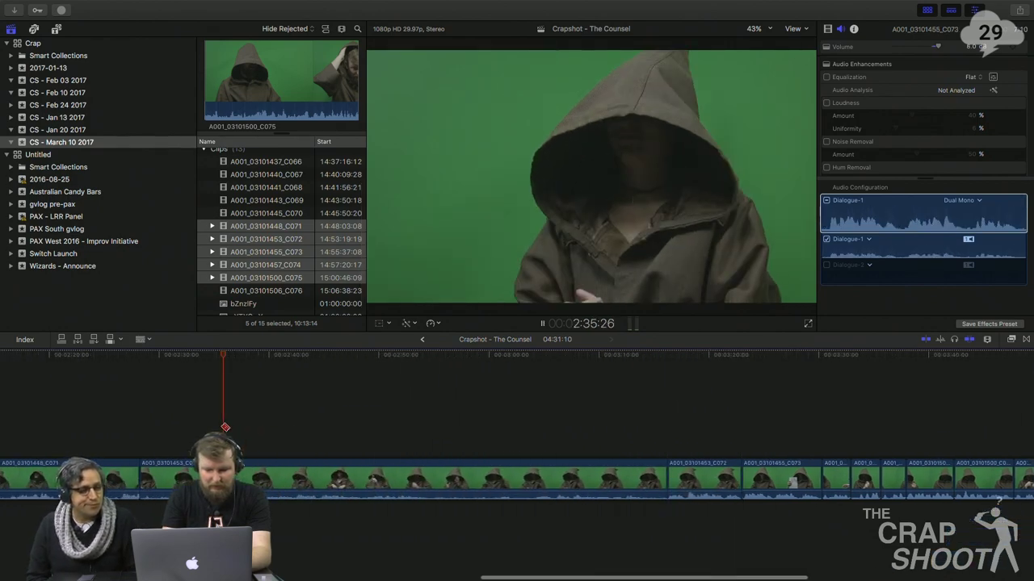
key("space")
key("space")
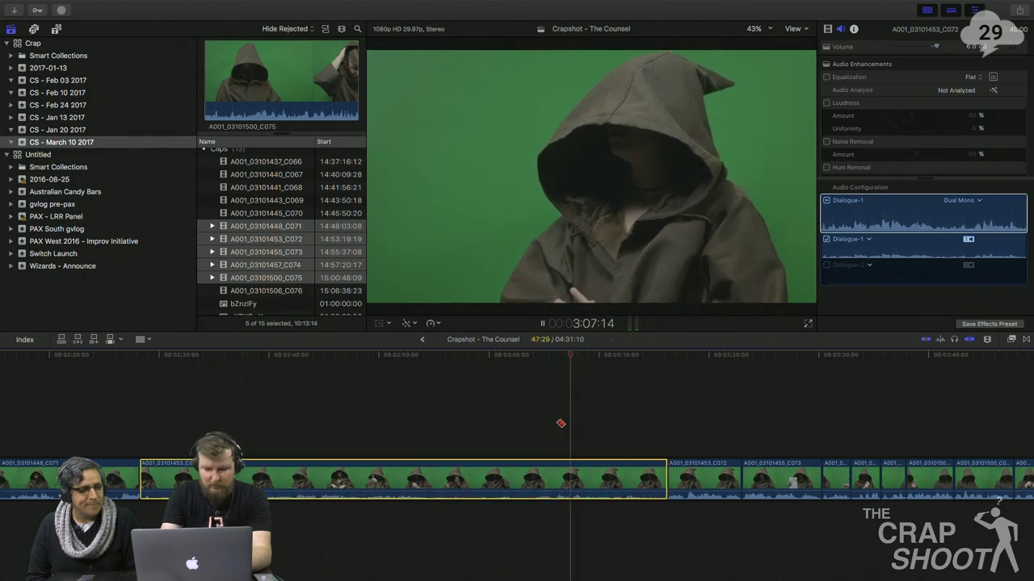
key("Delete")
key("space")
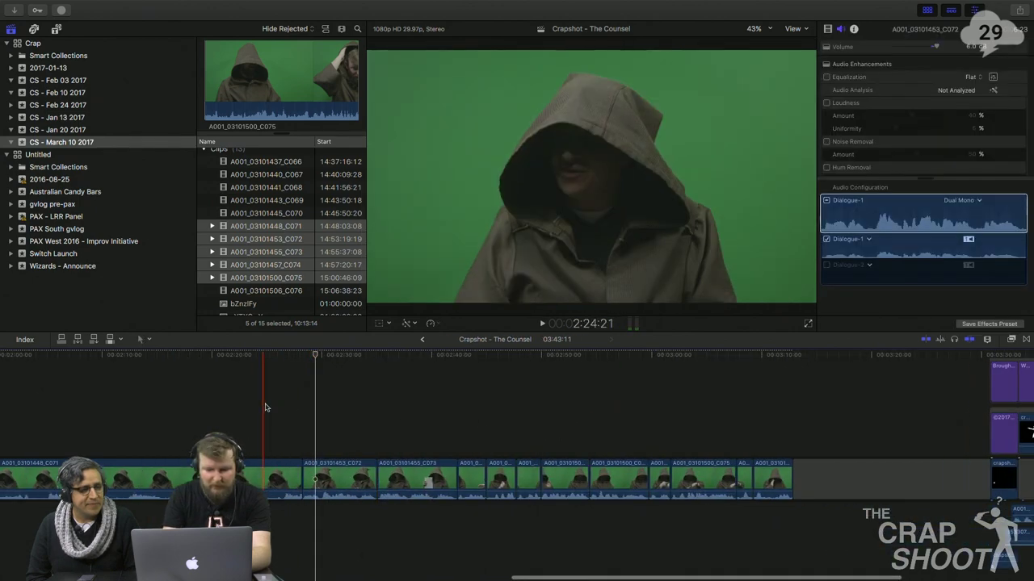
- Play the closing part of clip C071 and trim its end to 2:25:04
key("space")
scroll(288, 409, "left", 3)
key("space")
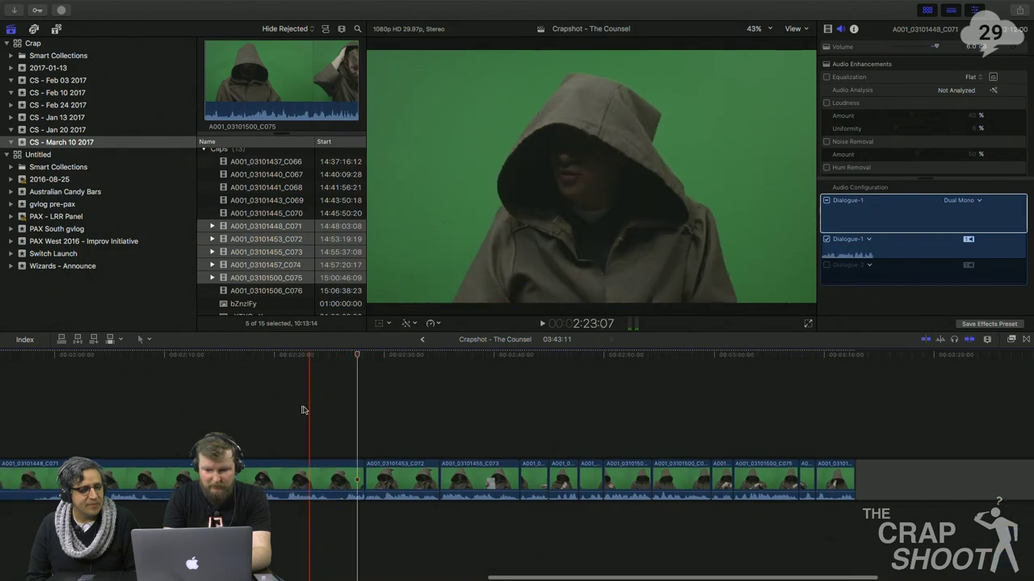
scroll(285, 410, "left", 1)
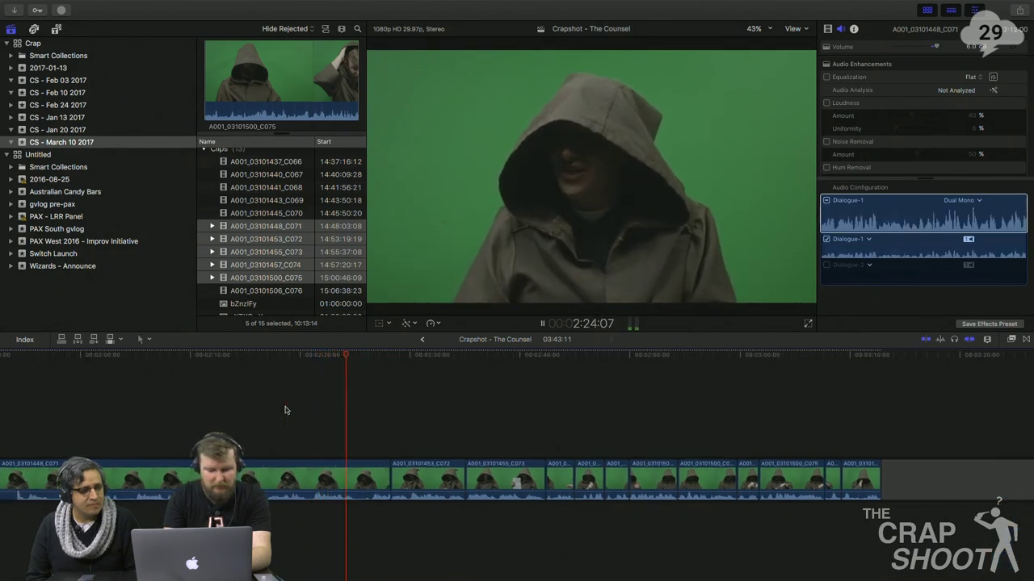
key("space")
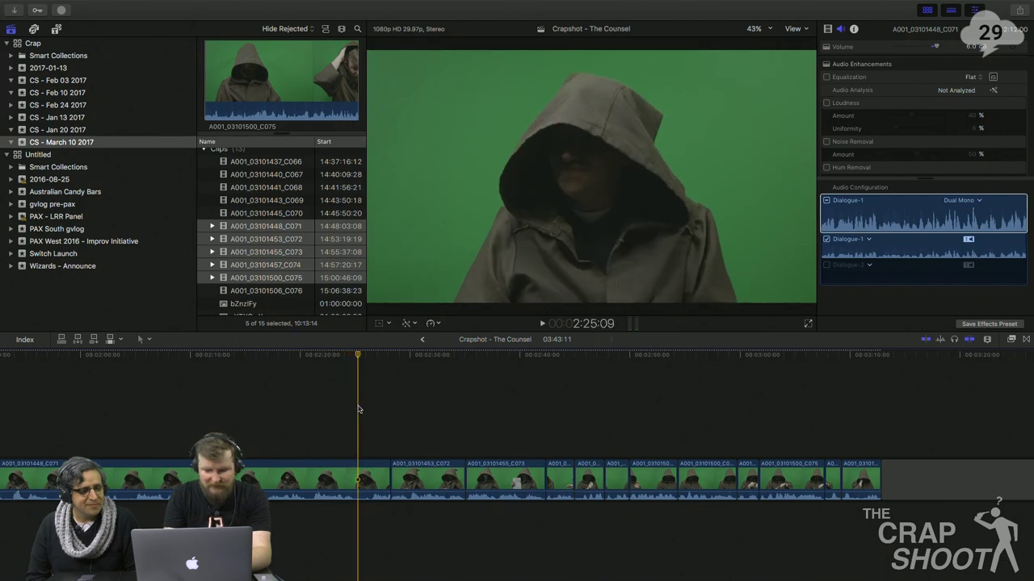
key("alt+bracketright")
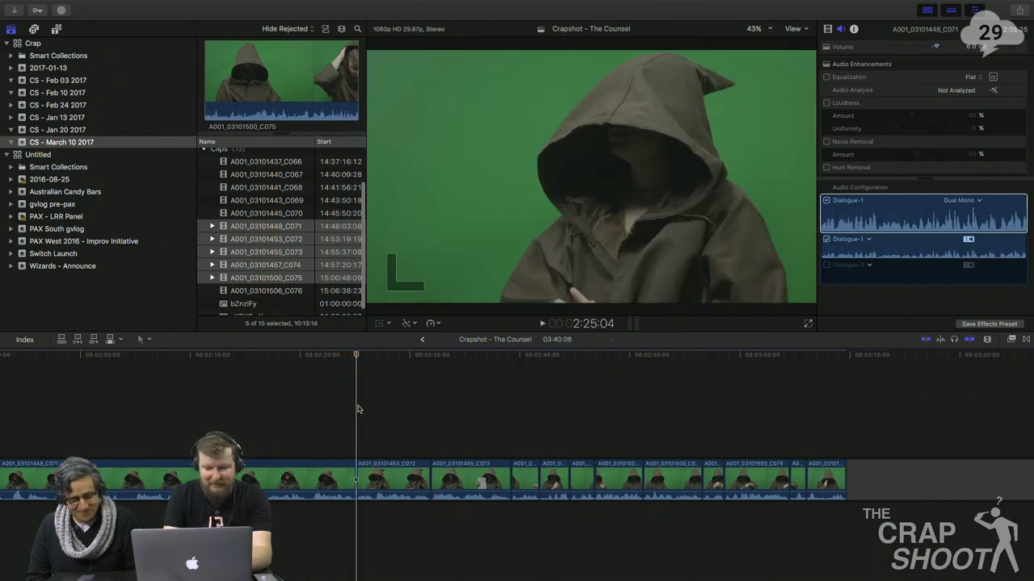
- Cut C071 at about 2:21, review the footage before the cut and trim that segment's end to 1:57:07
key("space")
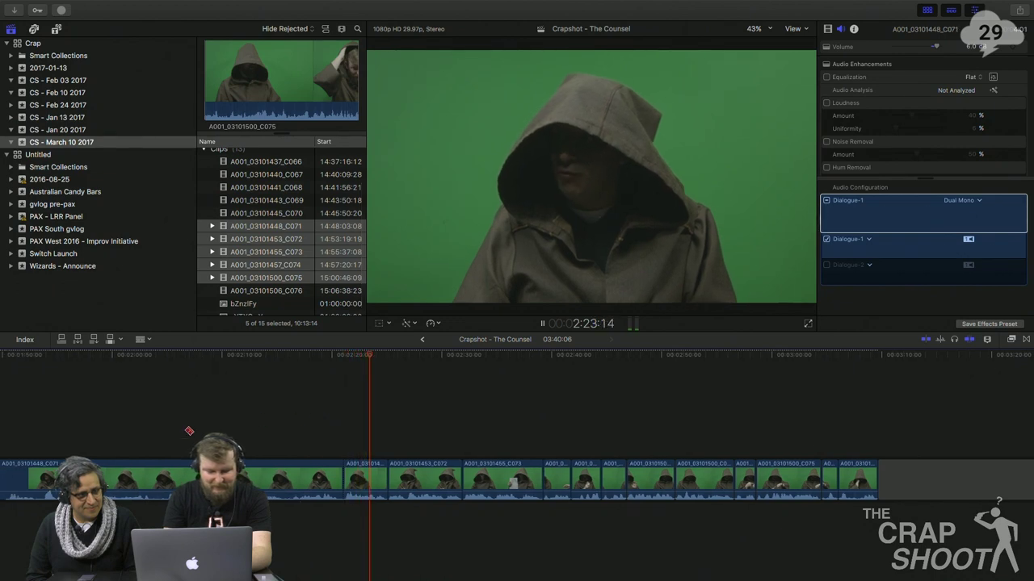
key("space")
scroll(172, 436, "left", 5)
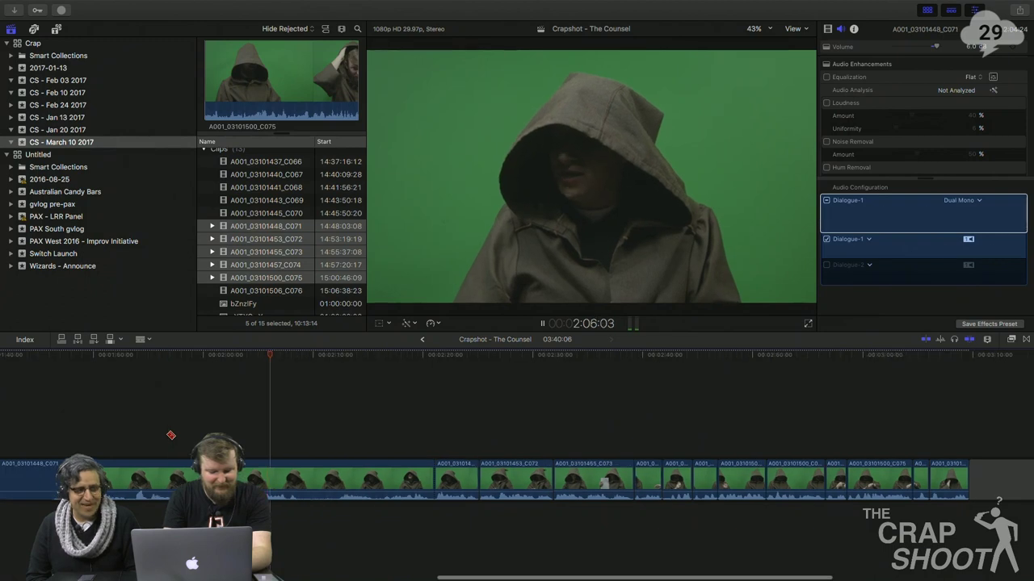
scroll(171, 435, "left", 3)
left_click(245, 421)
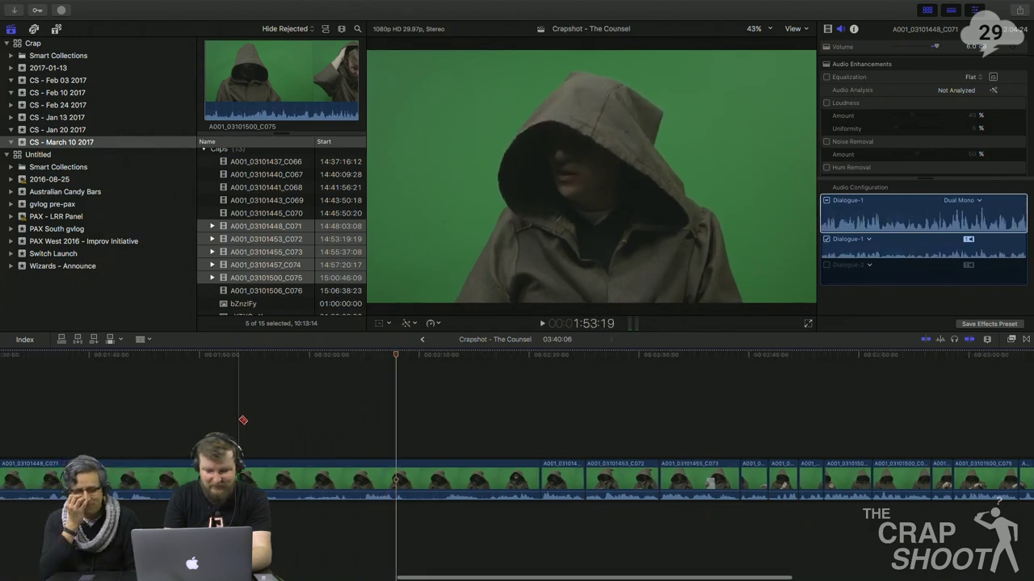
scroll(248, 421, "left", 2)
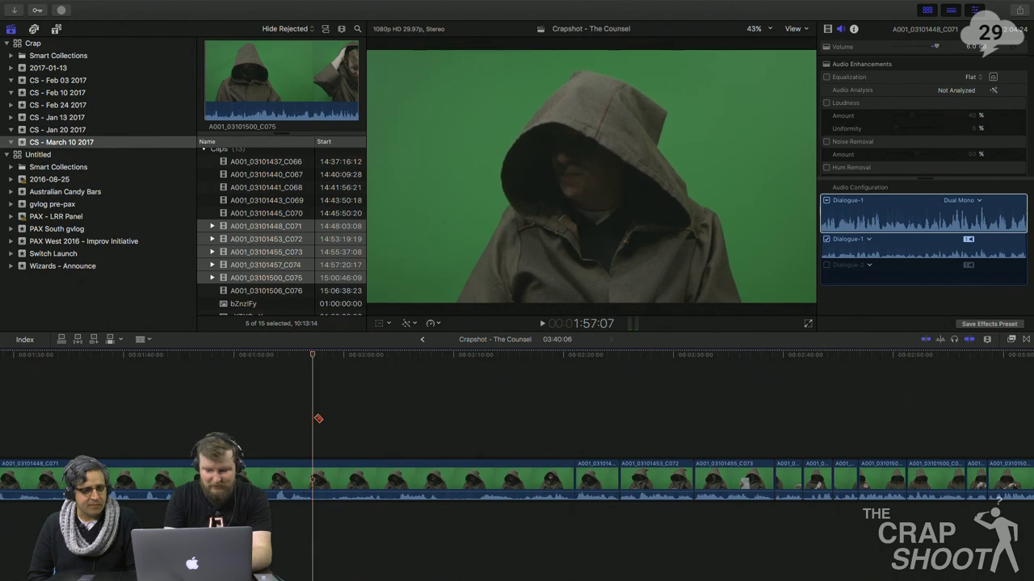
key("alt+bracketright")
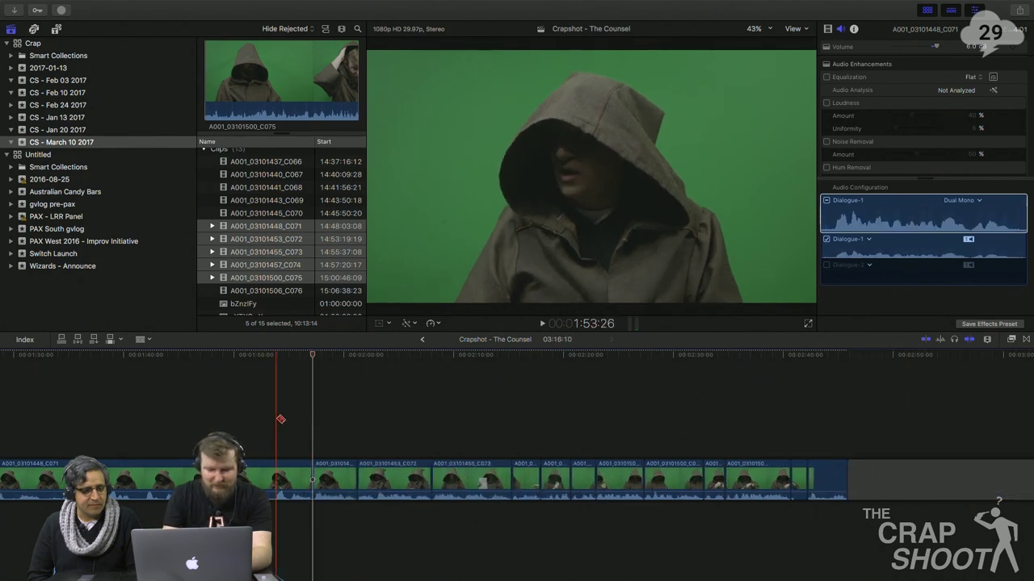
- Cut C071 at 1:53:26, then play the footage before the cut and the short segment after it
scroll(146, 420, "left", 6)
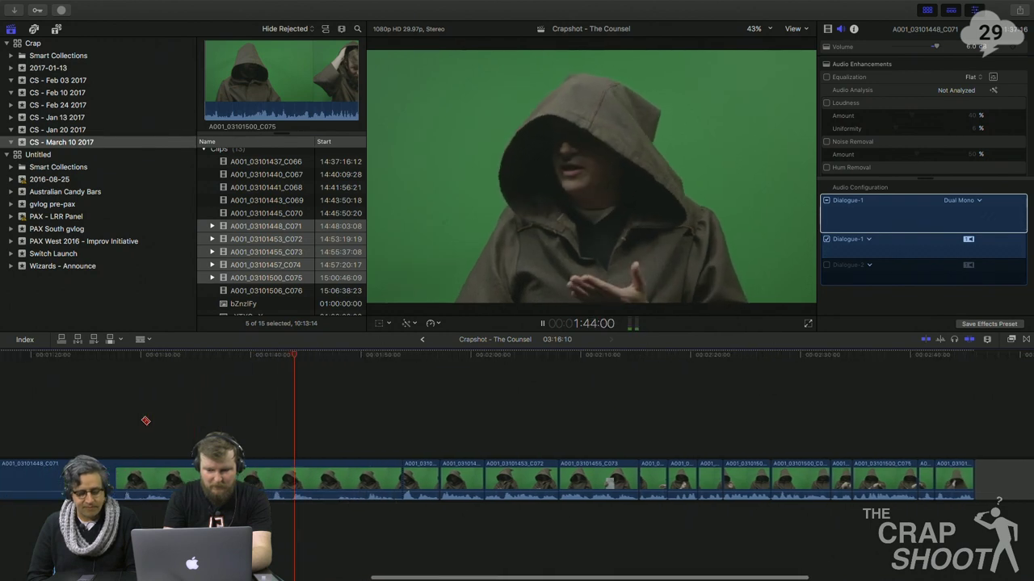
key("space")
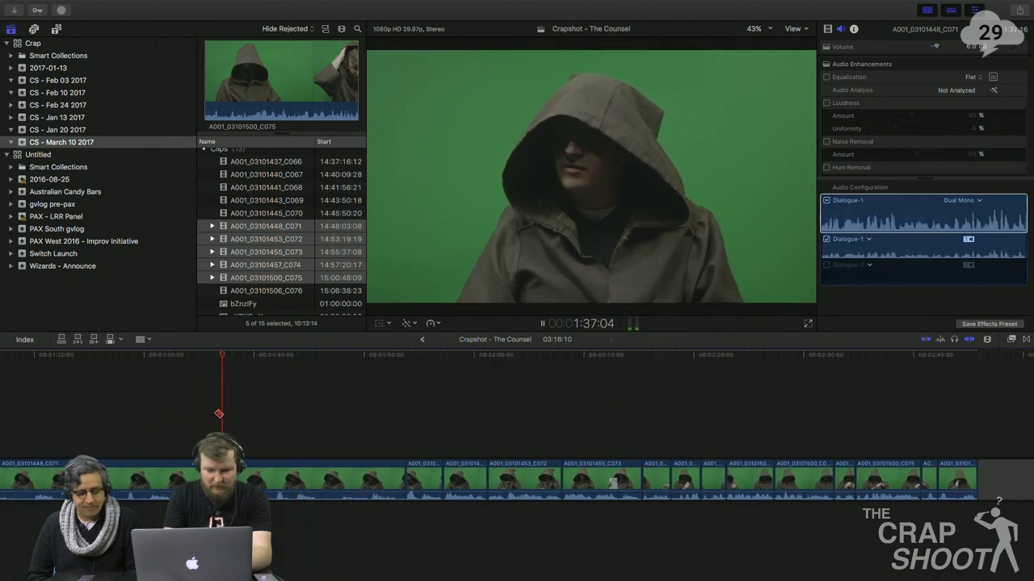
scroll(128, 412, "left", 5)
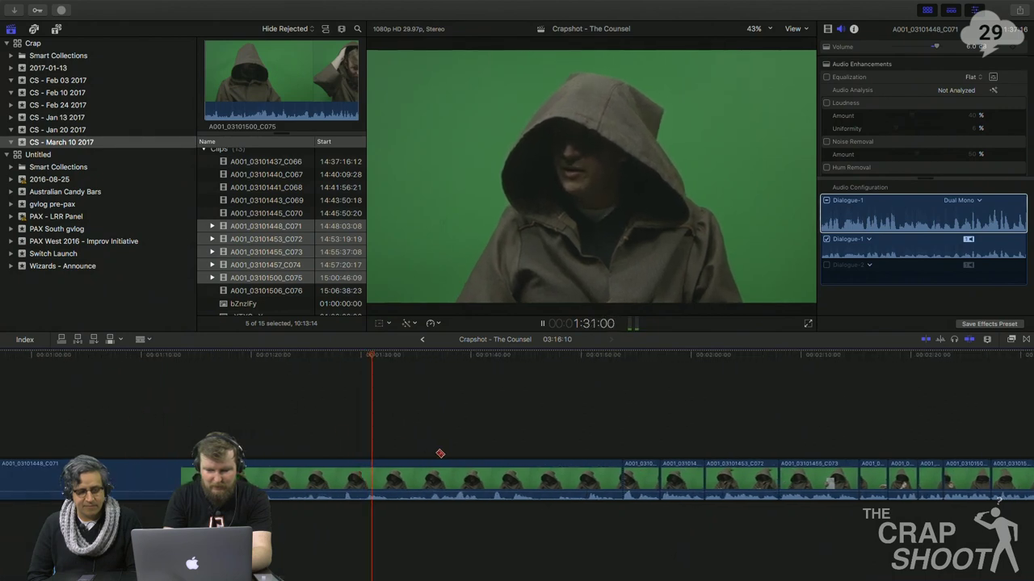
key("space")
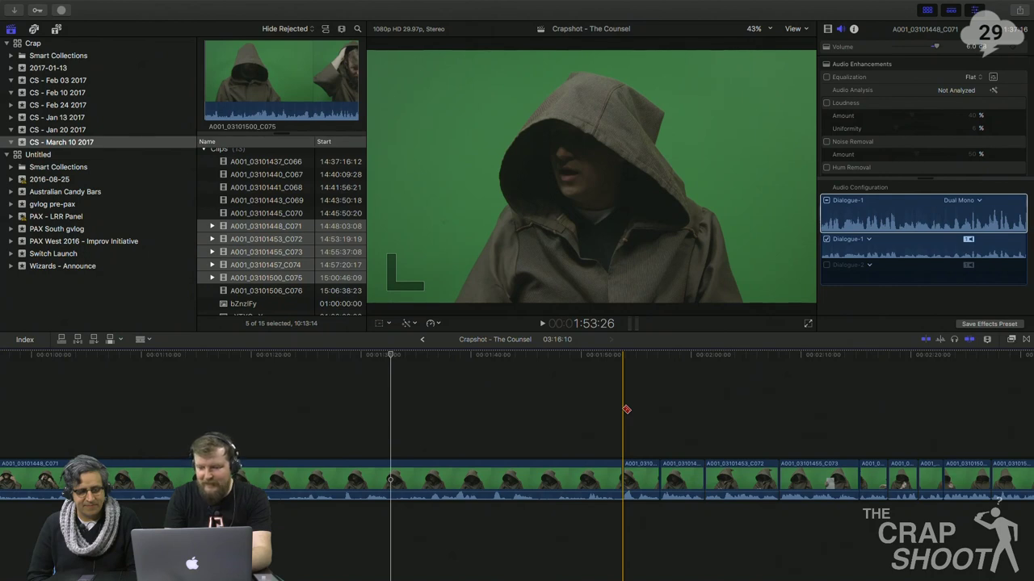
key("space")
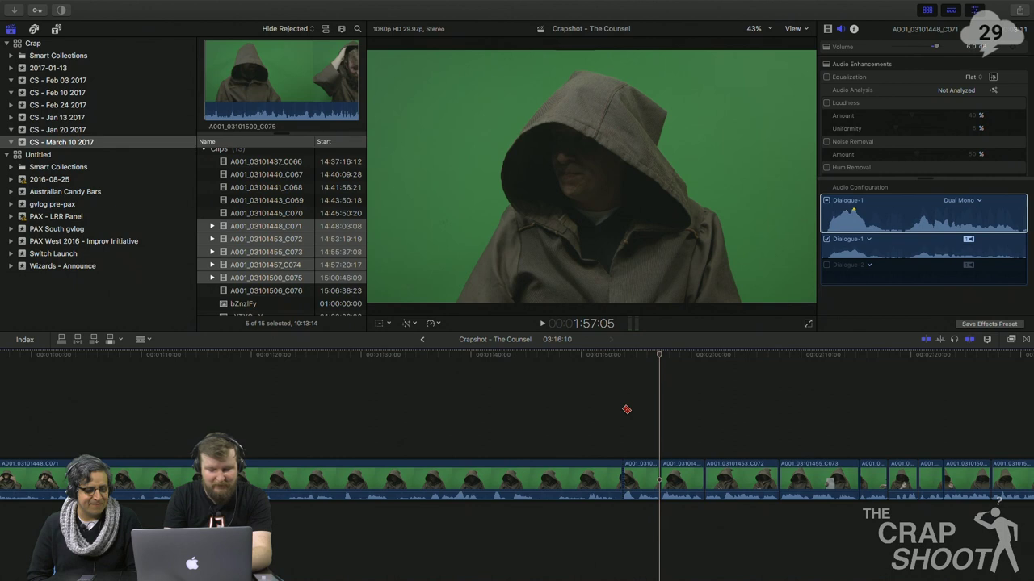
- Play through the earlier C071 footage, trim the long segment's end to about 1:22 and cut it at about 1:20
scroll(687, 408, "left", 5)
key("space")
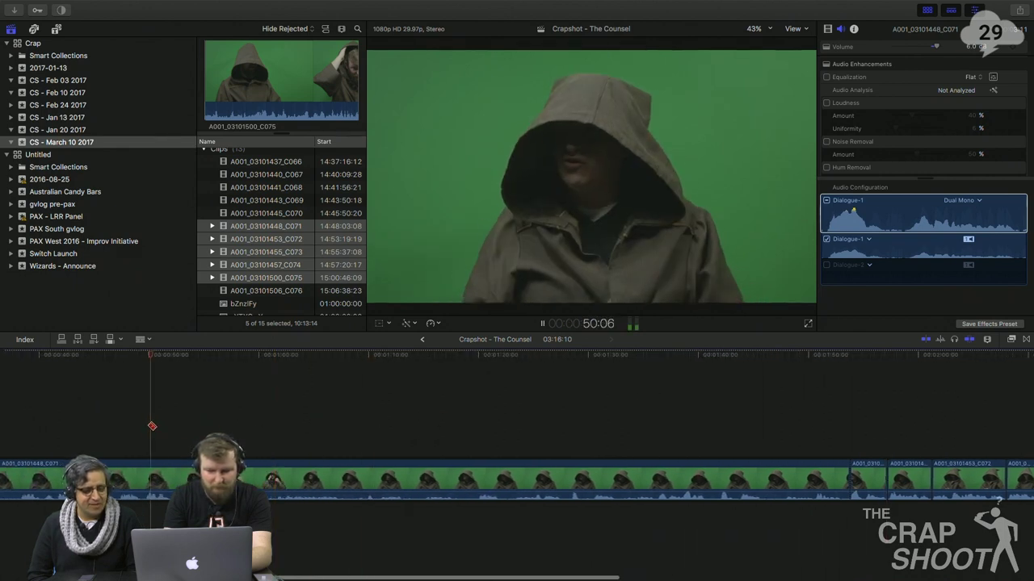
key("space")
scroll(153, 427, "left", 3)
key("space")
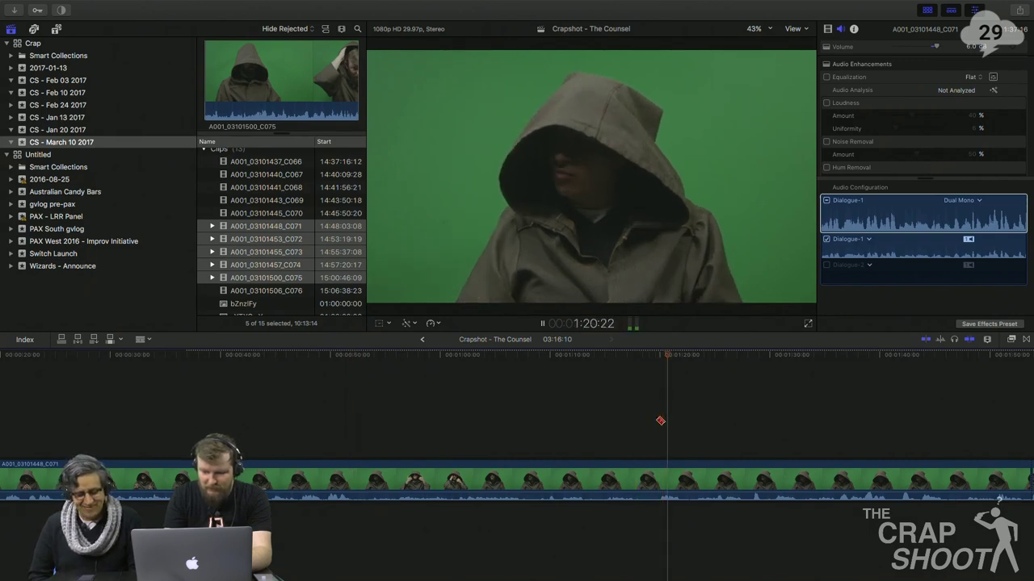
key("space")
key("alt+bracketright")
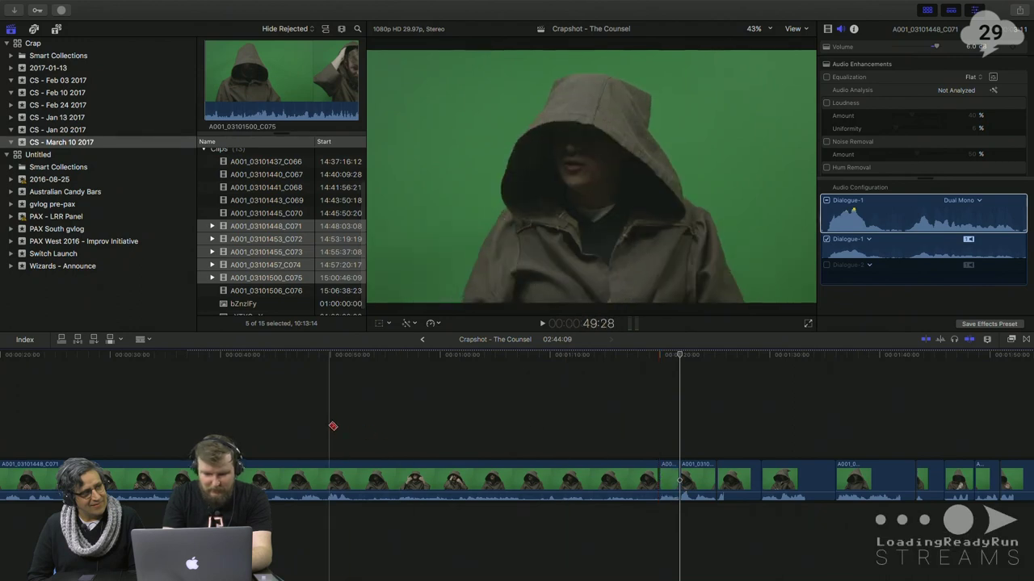
- Trim the end of the long C071 segment to 52:05, cut it at about 0:47 and play the resulting piece
key("space")
key("alt+bracketright")
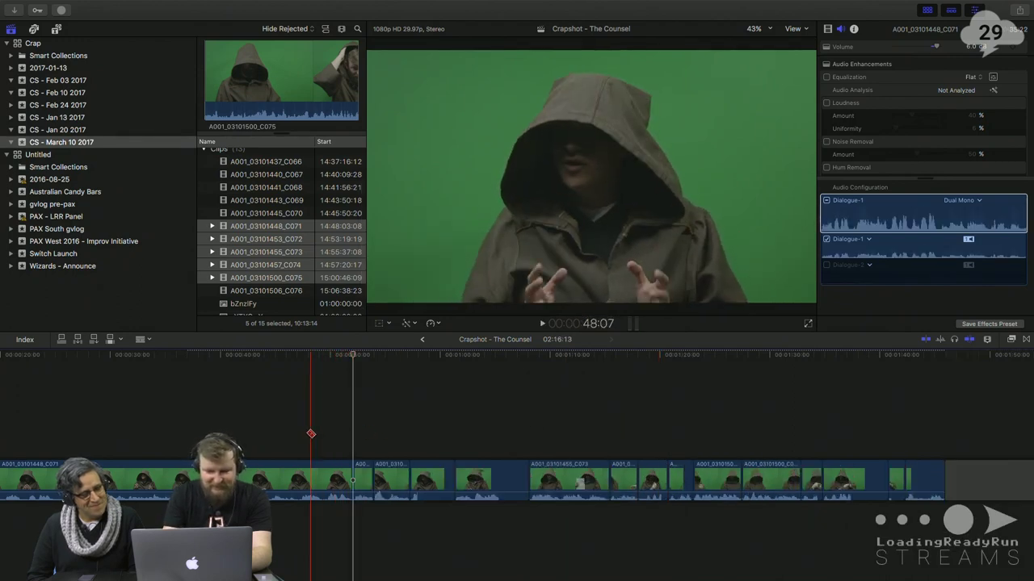
key("space")
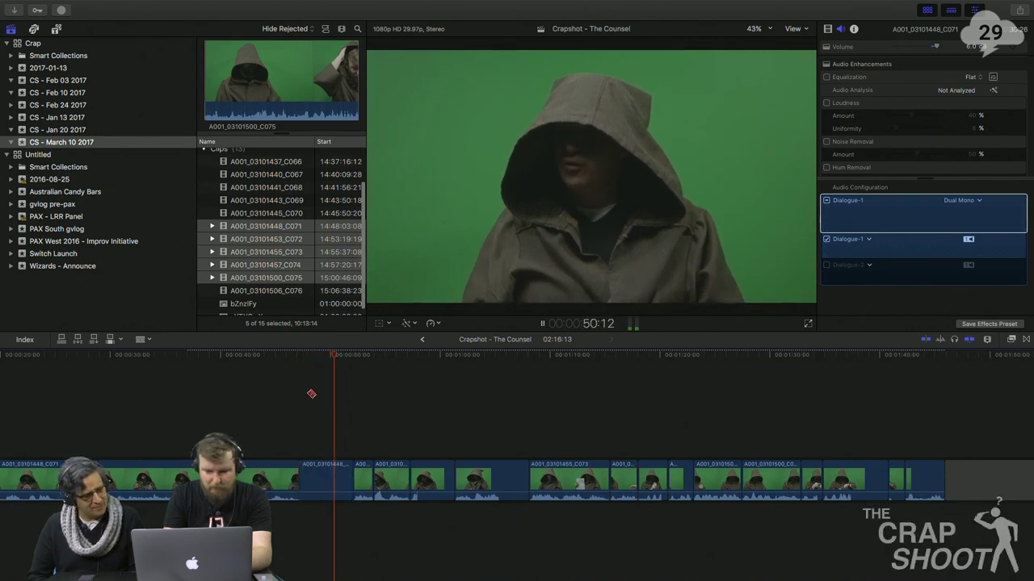
- Play the opening C071 segment from about 0:20 and trim its end to 25:00
scroll(307, 396, "left", 5)
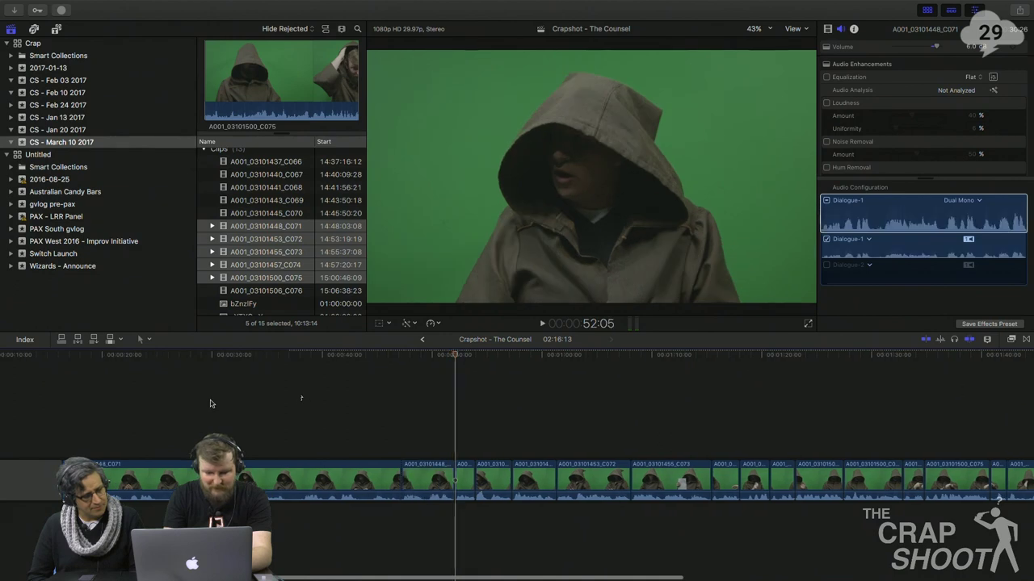
left_click(101, 412)
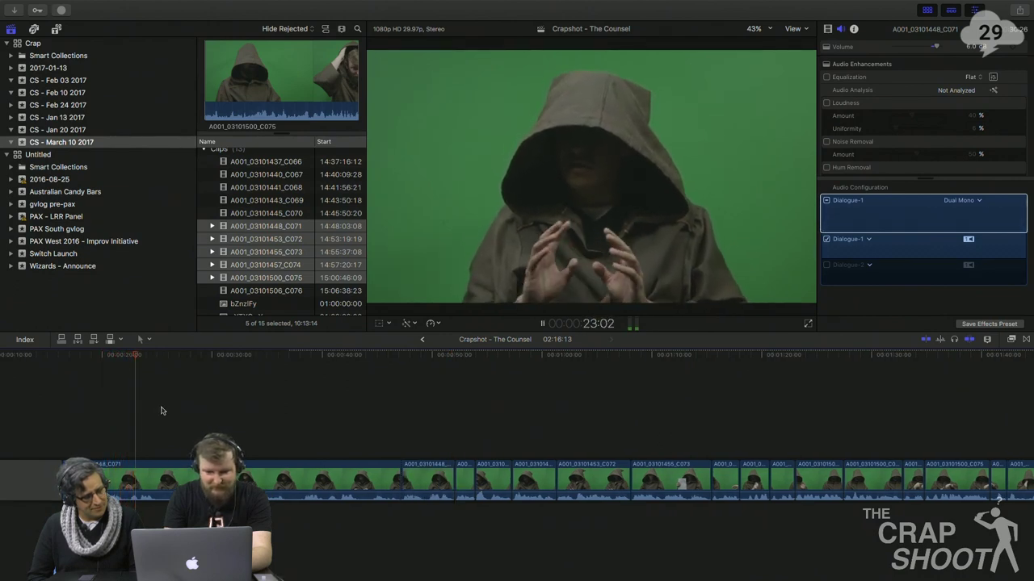
key("space")
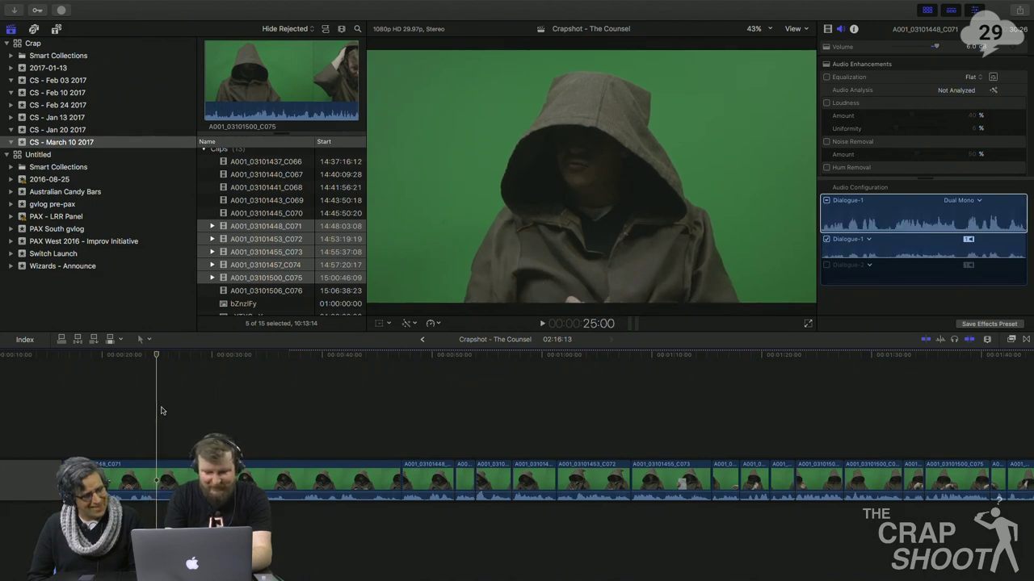
key("alt+]")
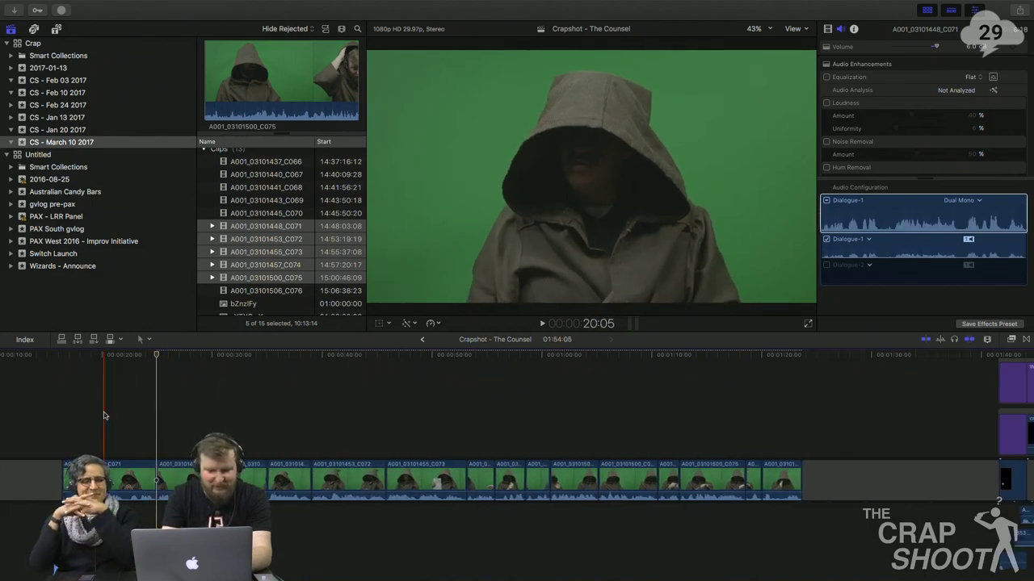
- Delete the opening C071 segment and move the second short segment after C073 to the start of the sequence
key("alt+bracketright")
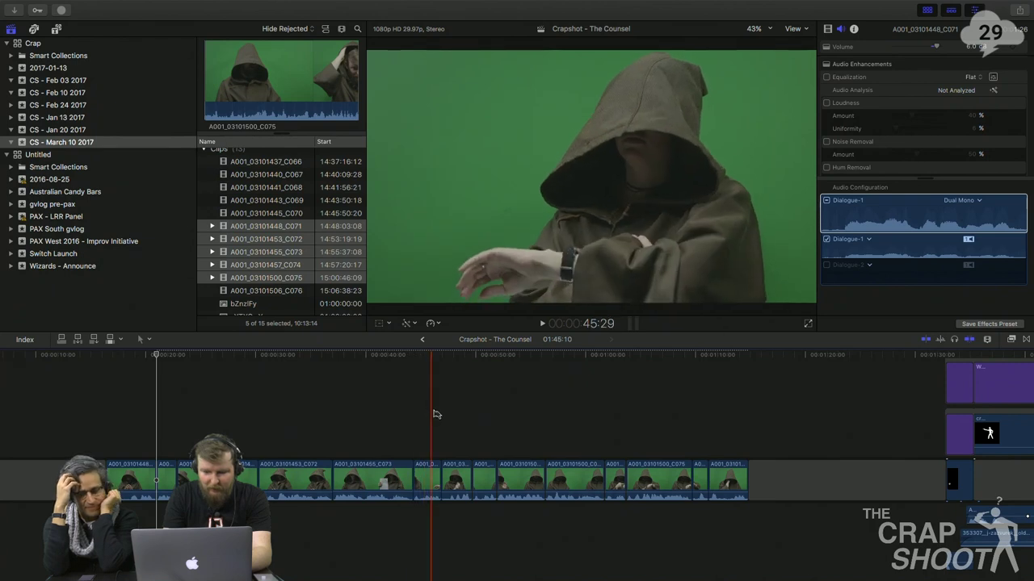
left_click_drag(455, 471, 121, 468)
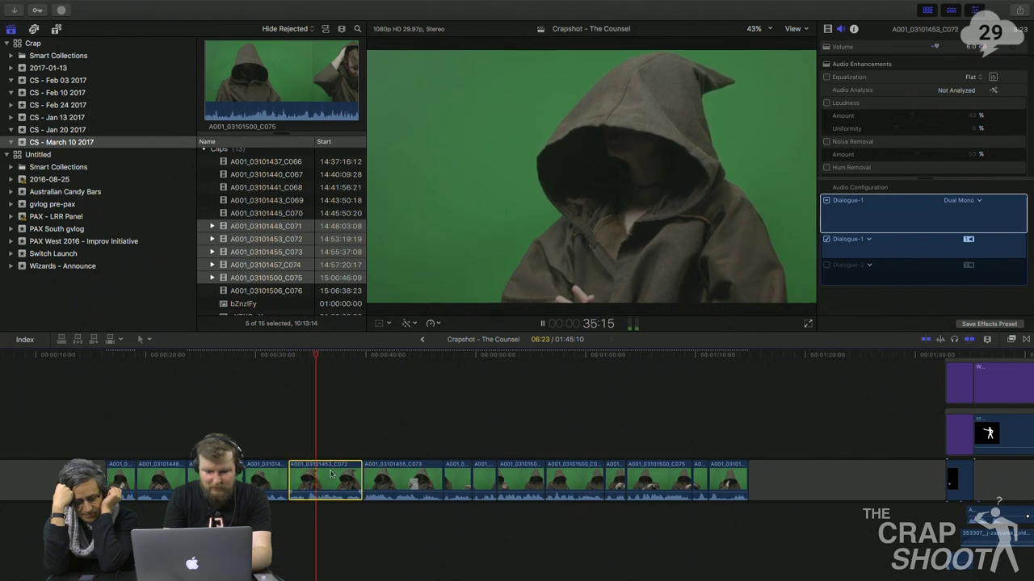
- Move the C072 segment to the start of the sequence and the 7:10 C073 segment behind the short one following it, playing each transition
left_click_drag(319, 475, 122, 450)
key("space")
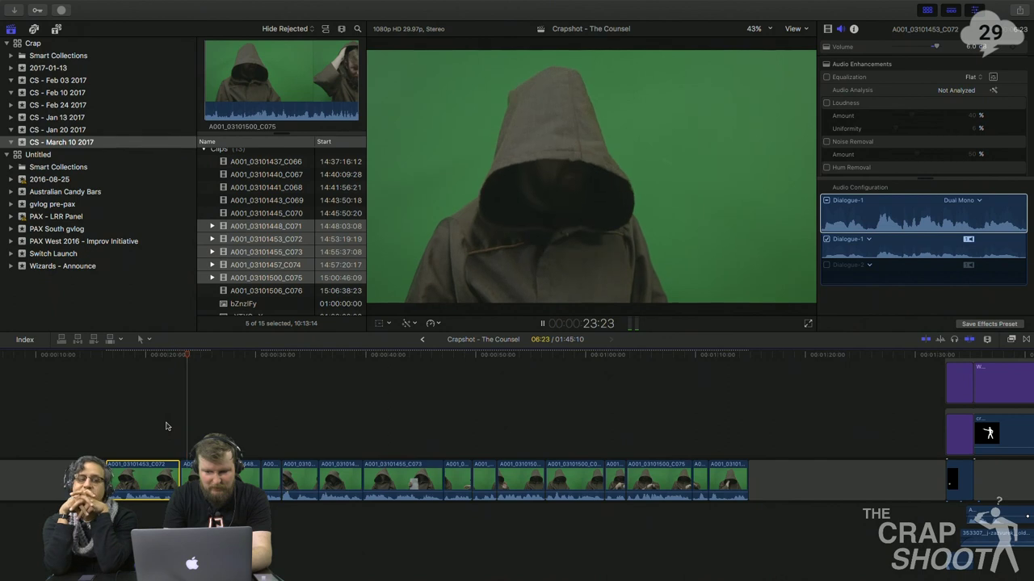
key("space")
left_click_drag(377, 478, 230, 480)
key("space")
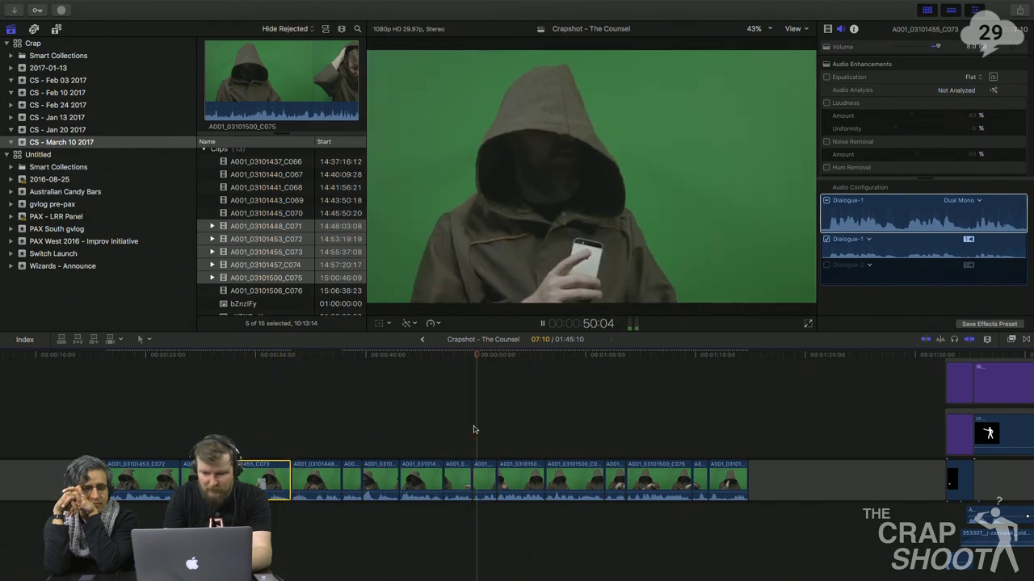
- Move the 2:08 C075 segment behind C073, and place the 4:12 and 5:12 C075 segments behind the next two C071 segments
left_click_drag(483, 469, 302, 473)
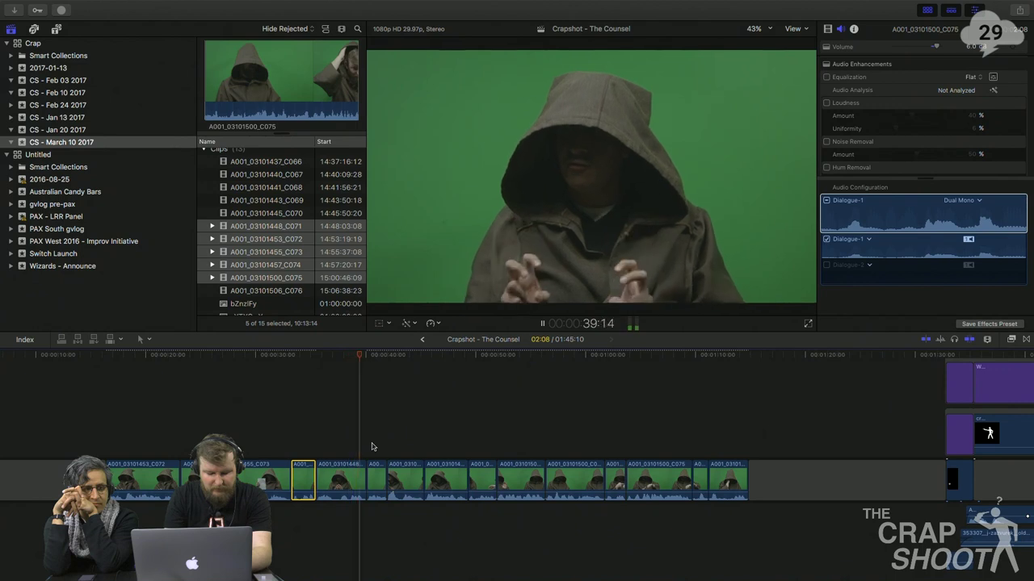
key("space")
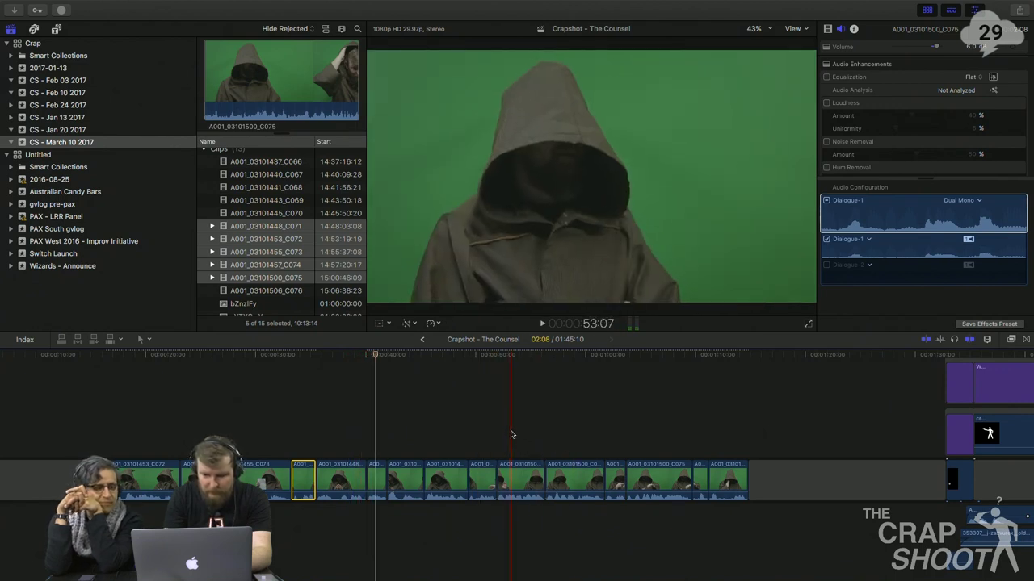
left_click_drag(515, 484, 384, 482)
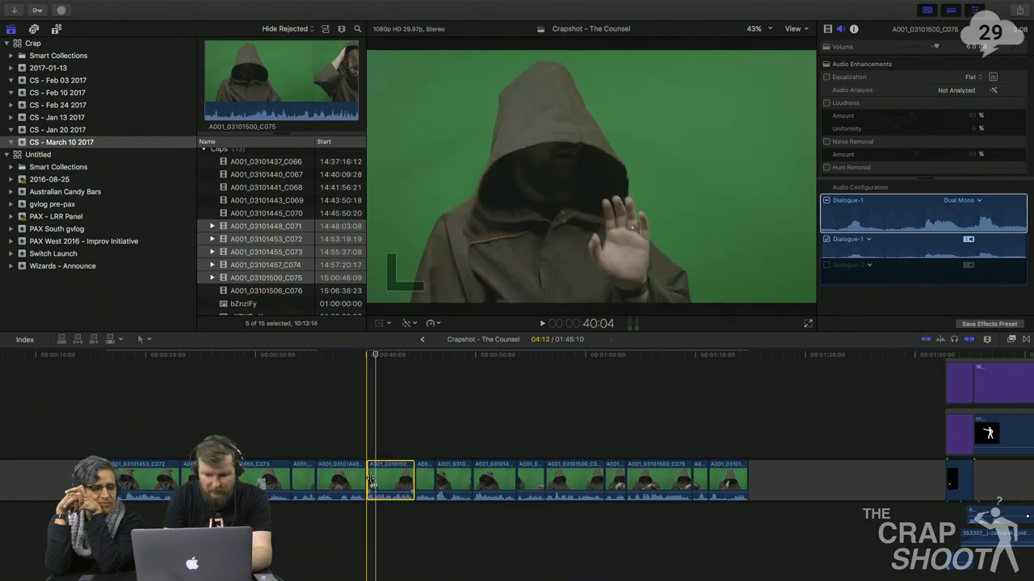
left_click(422, 445)
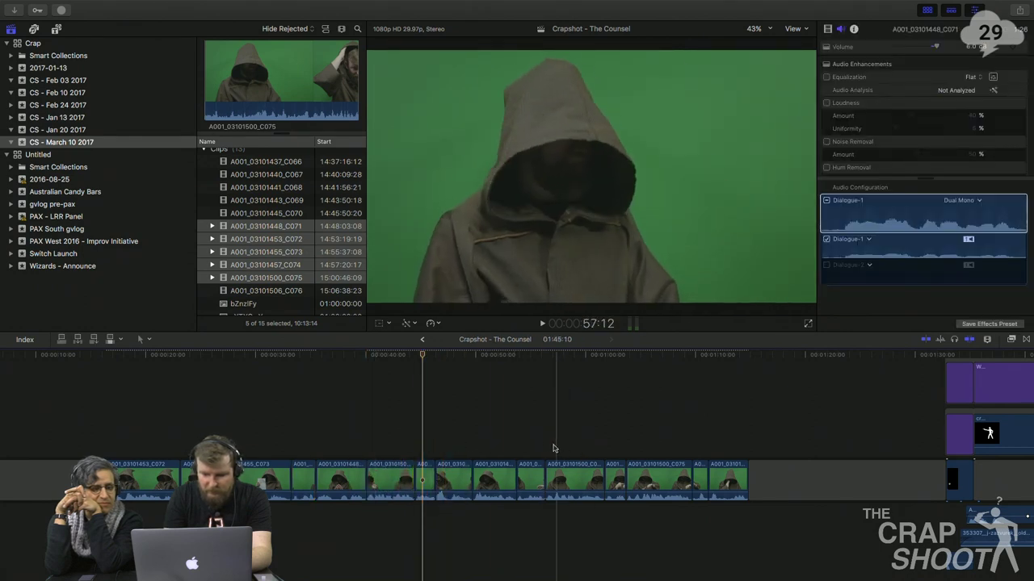
left_click_drag(565, 487, 456, 485)
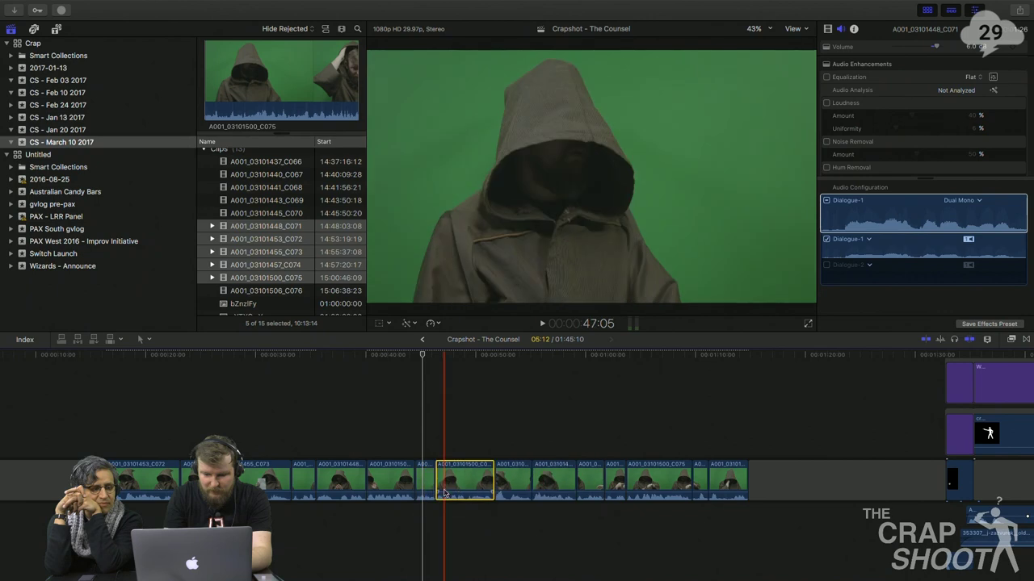
left_click(523, 438)
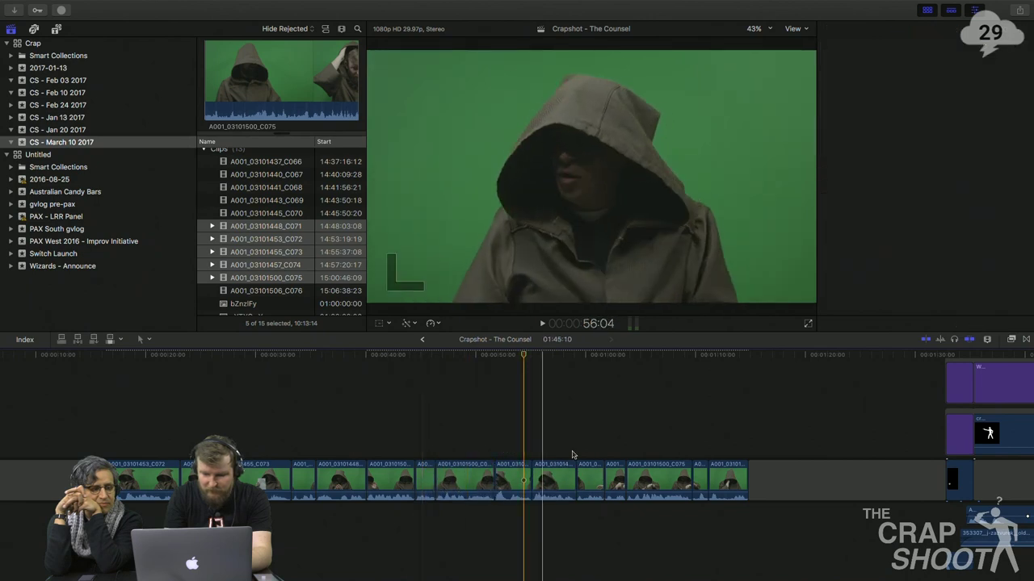
- Move the 1:29 C075, 2:17 C074 and 6:00 C075 segments forward in that order, ahead of the remaining long segment
left_click_drag(616, 486, 544, 484)
left_click(543, 450)
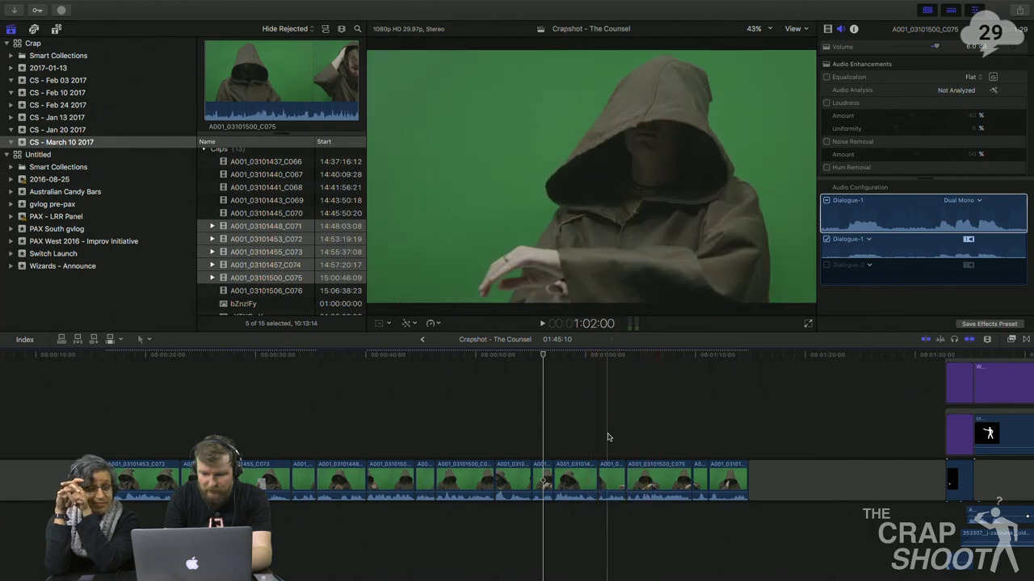
left_click_drag(611, 482, 565, 483)
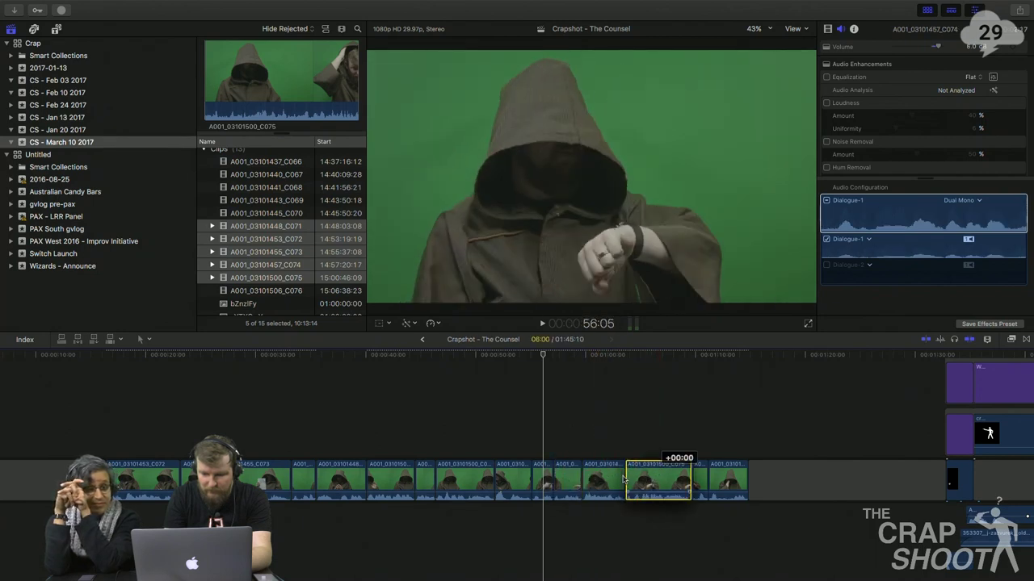
left_click_drag(638, 480, 597, 479)
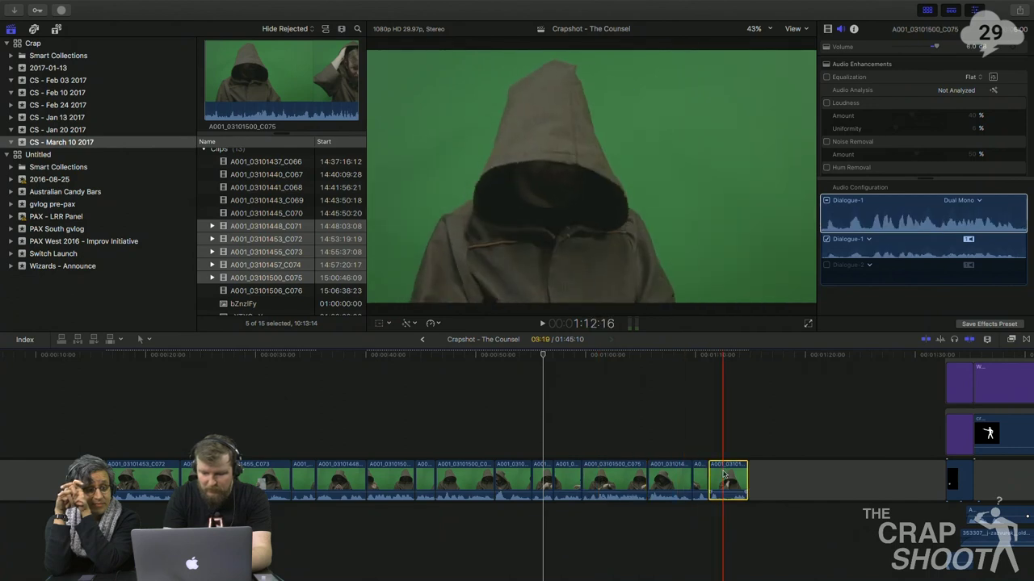
- Disable the last 3:19 green-screen segment, move it below the storyline and play the reordered sequence from the C072 segment
key("v")
left_click_drag(727, 480, 729, 523)
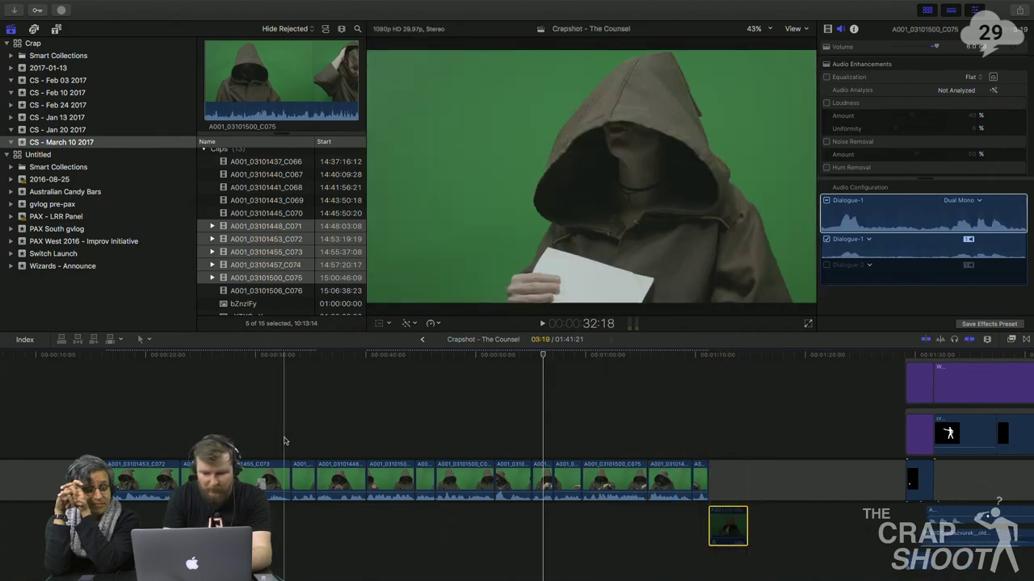
left_click(105, 398)
key("space")
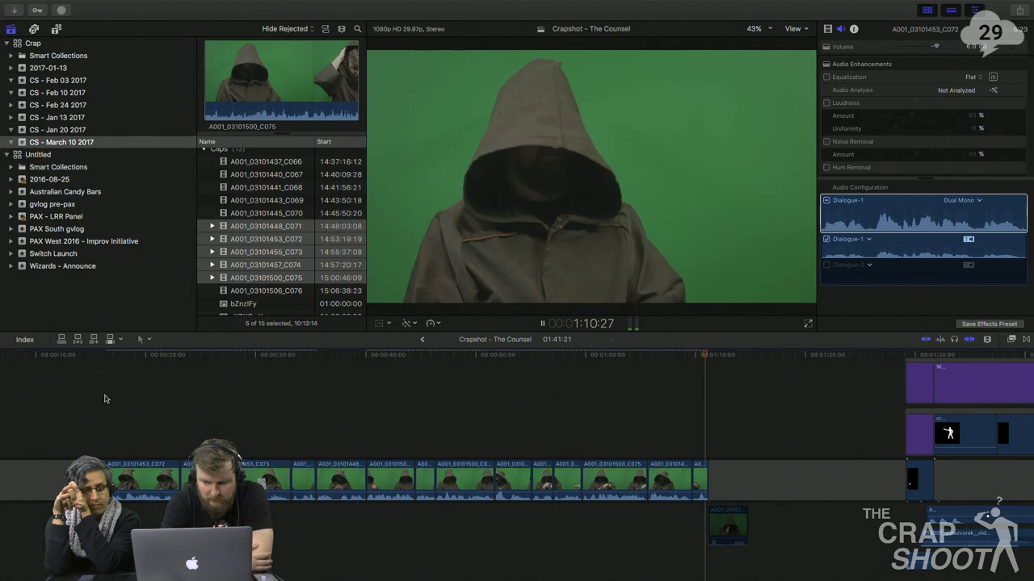
key("space")
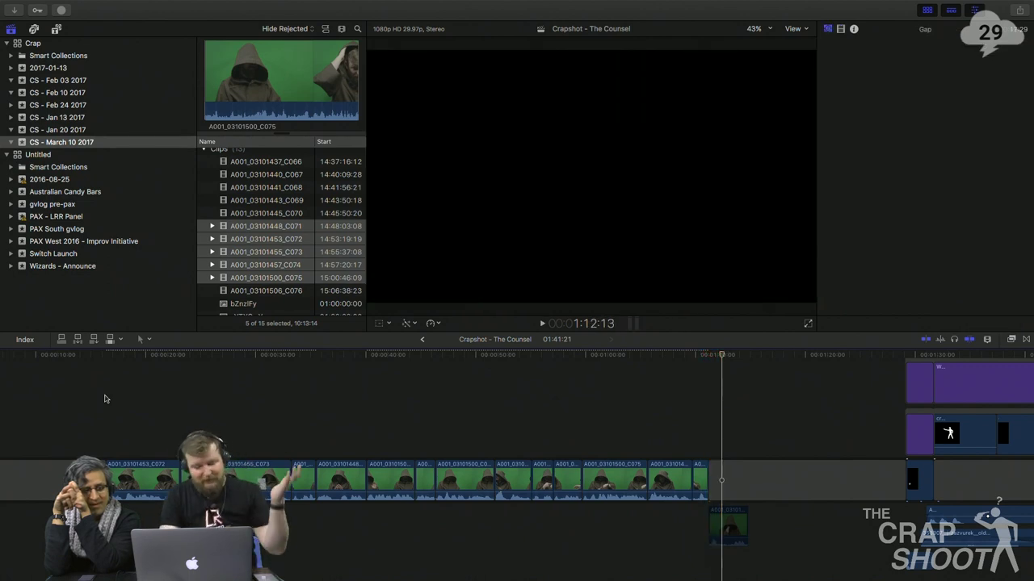
- Select all the green-screen segments in the storyline and show their audio separately from the video
left_click_drag(132, 406, 700, 482)
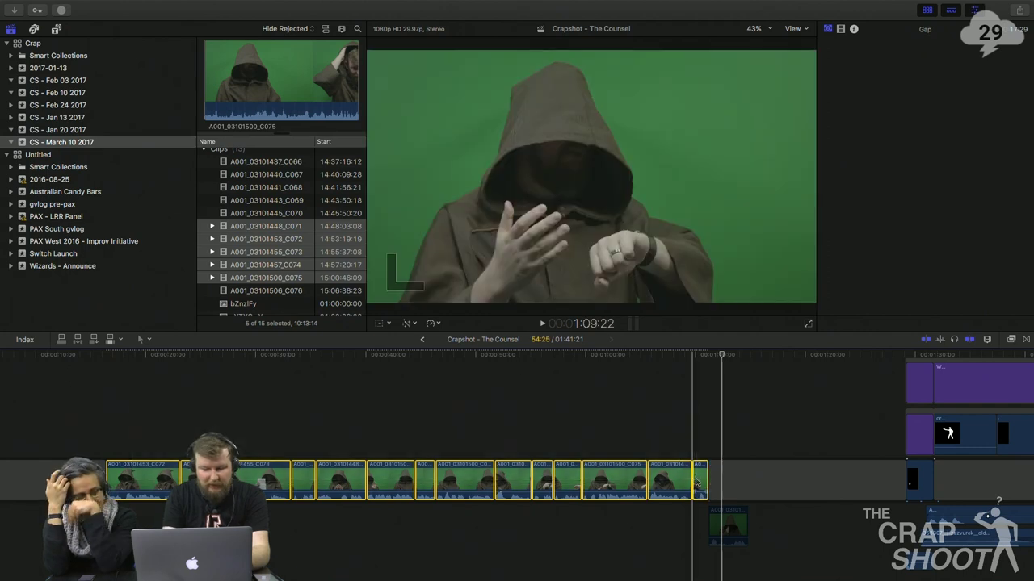
left_click(394, 421)
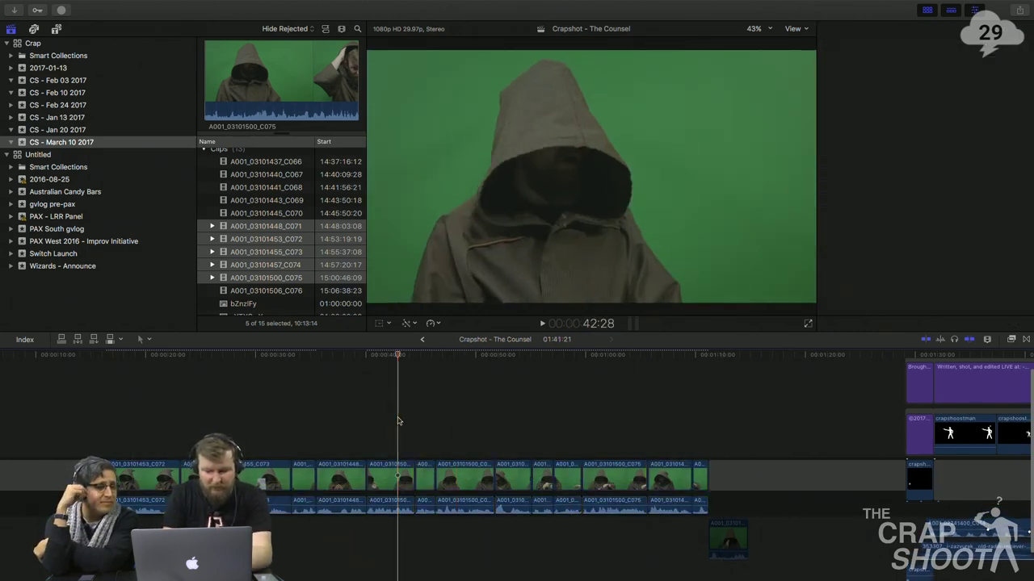
scroll(397, 421, "left", 3)
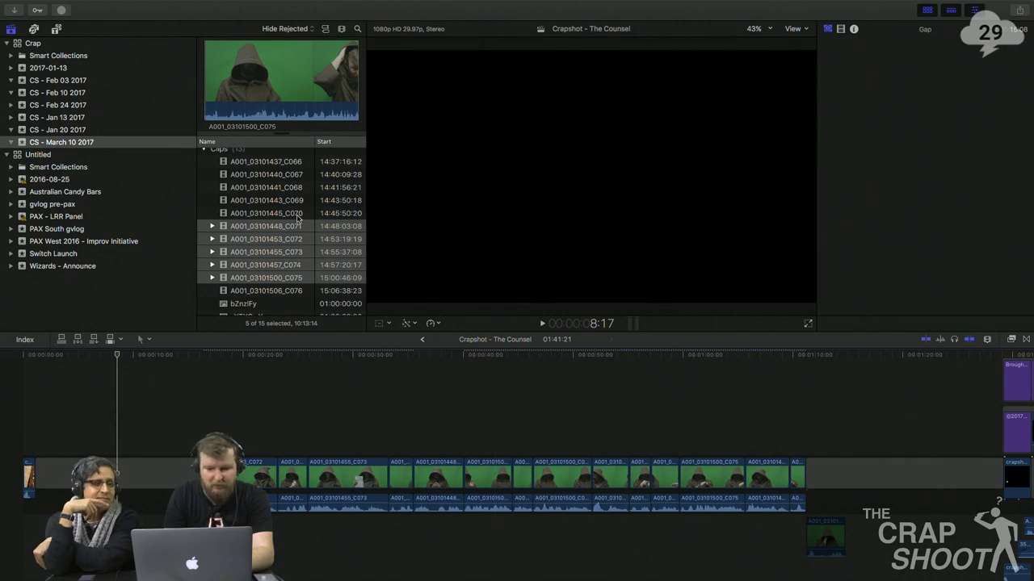
- Insert clip C066 into the gap at 8:17, trim its start to 36:25 and play the remaining part
left_click(217, 164)
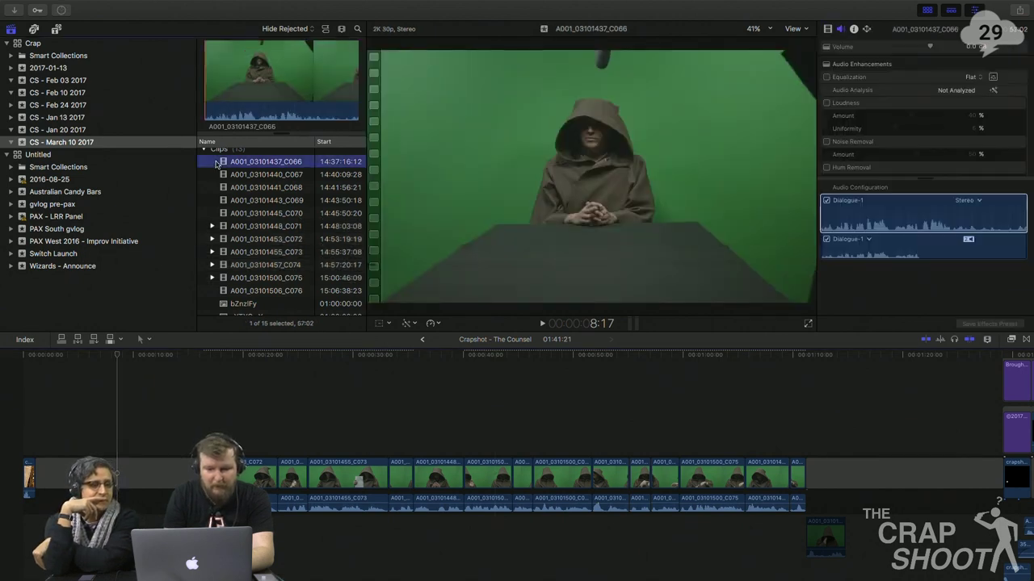
left_click(212, 176)
left_click(213, 166)
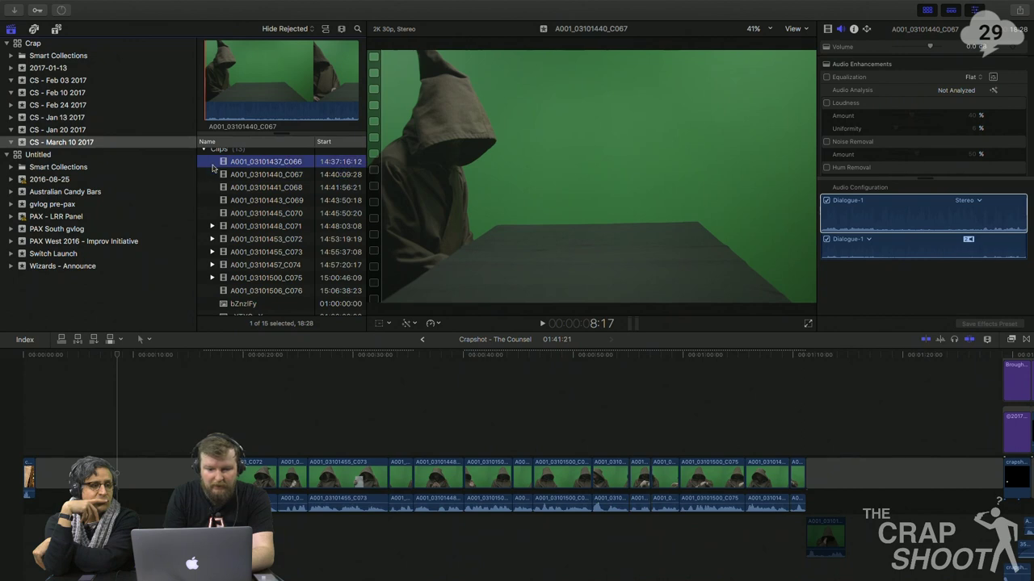
key("w")
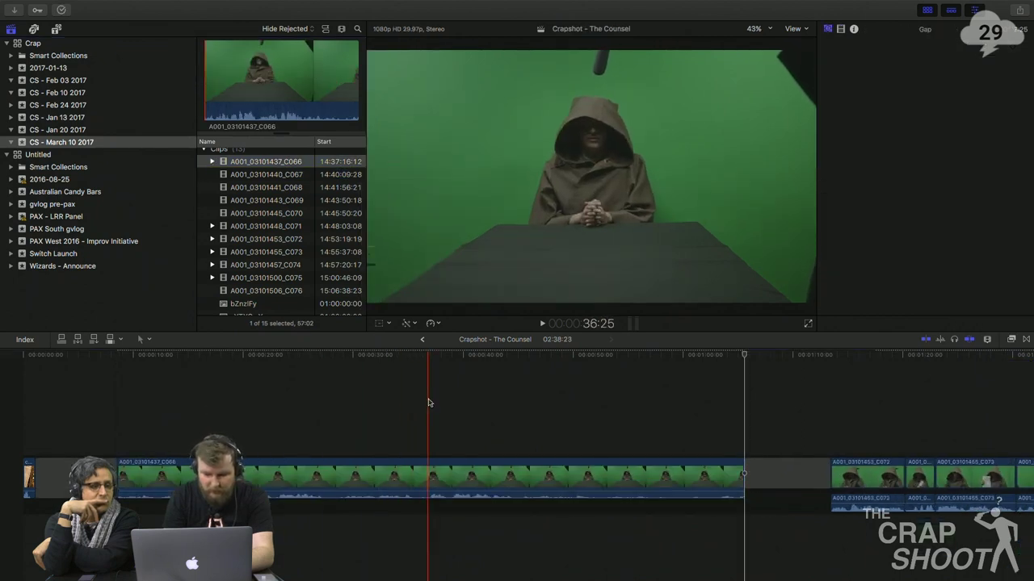
key("alt+[")
key("space")
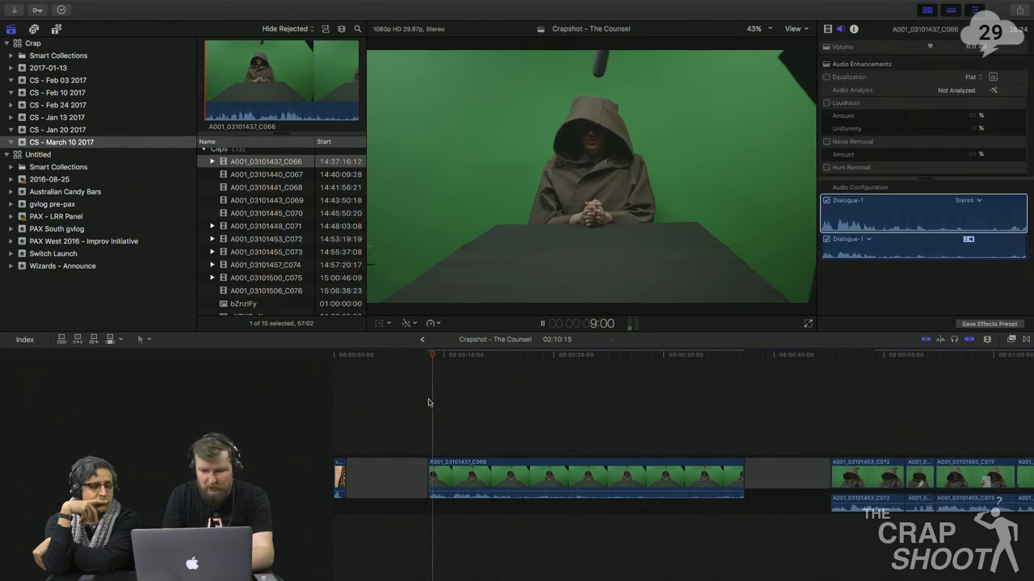
- Set the C066 segment's audio to Dual Mono with Dialogue-2 turned off, raise its volume and play it from its start
left_click(527, 482)
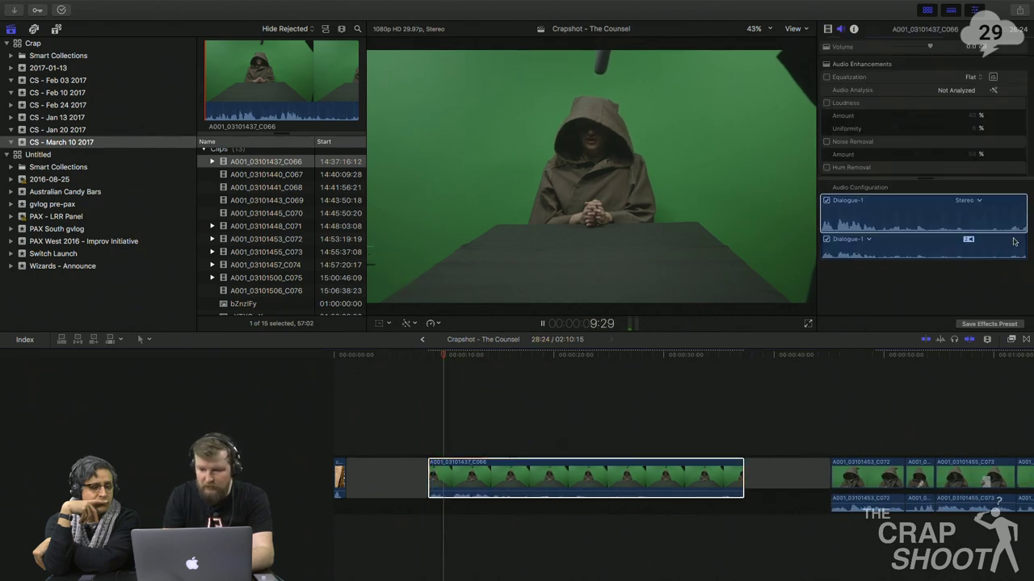
left_click(977, 212)
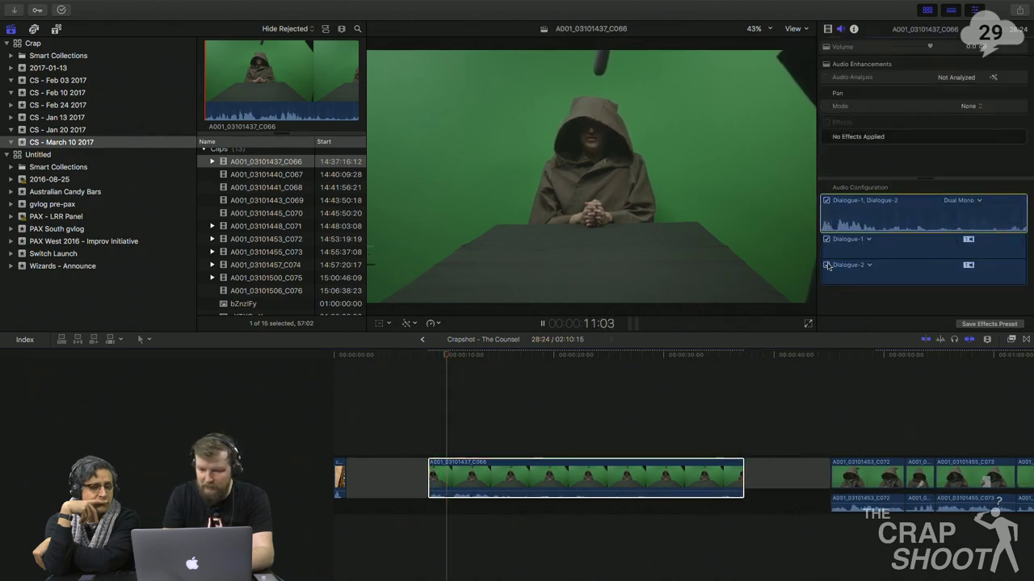
left_click(826, 265)
left_click(430, 425)
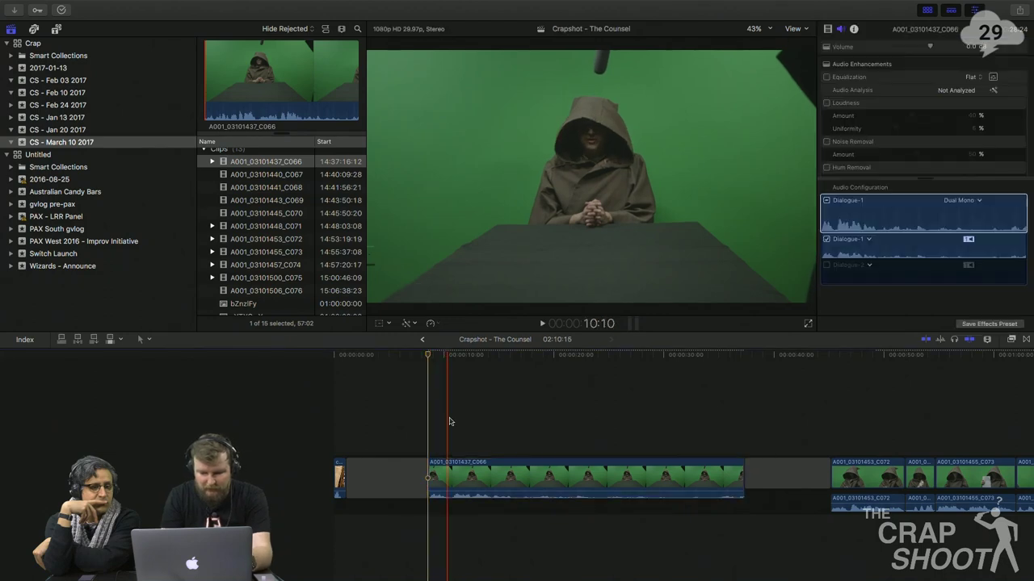
key("shift+slash")
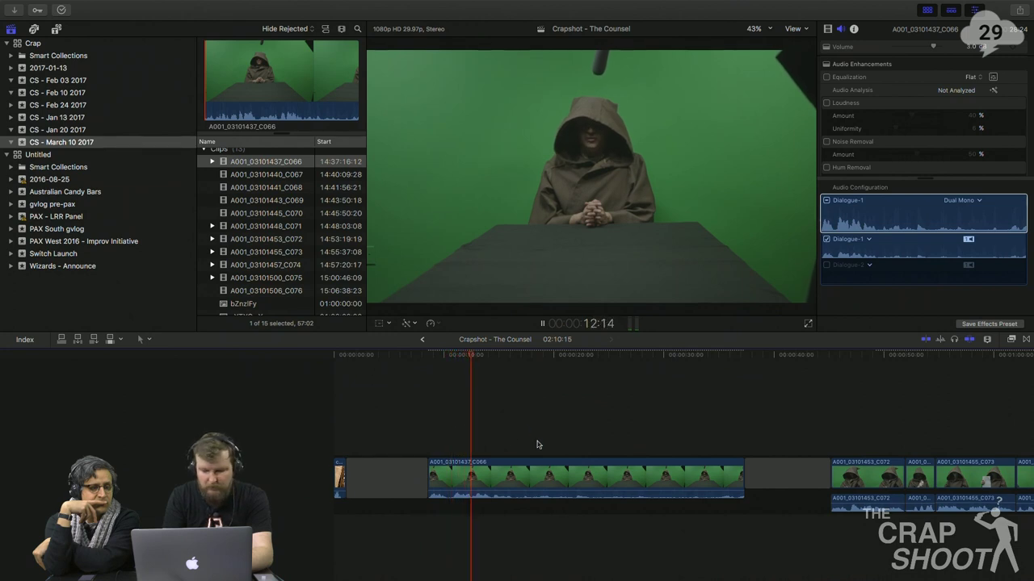
- Trim the end of the C066 segment to 16:15
left_click(524, 474)
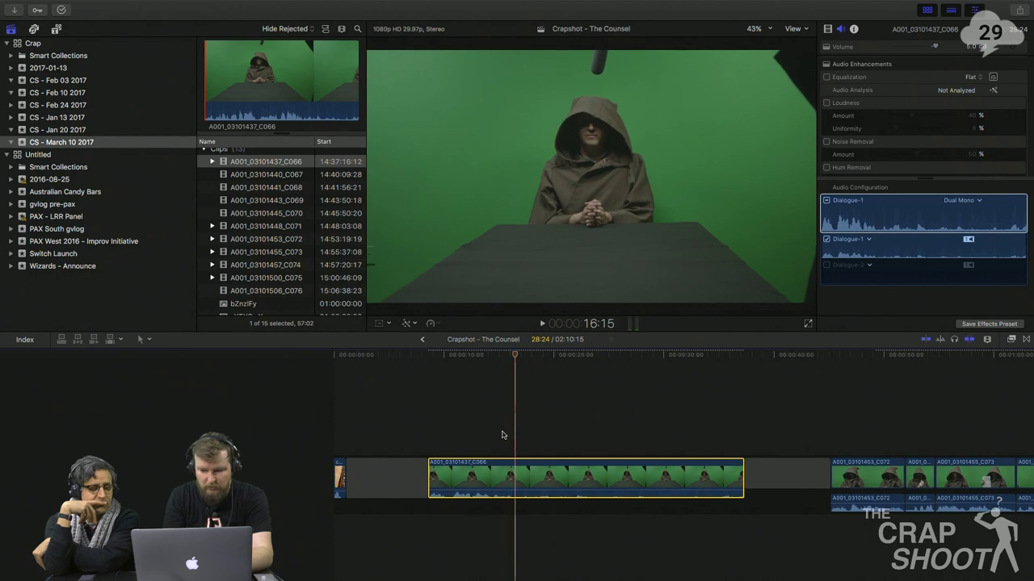
key("alt+bracketright")
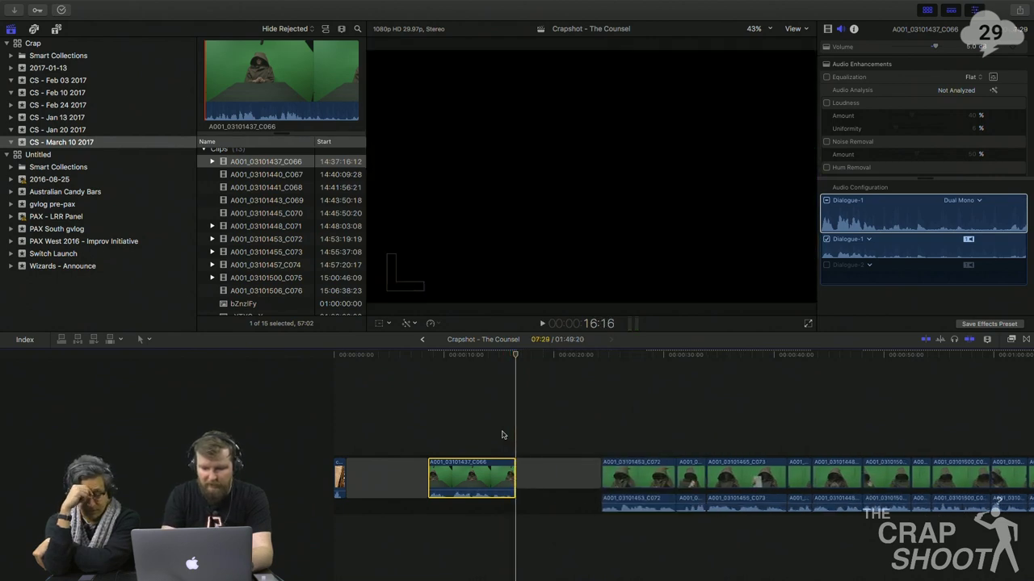
left_click(475, 414)
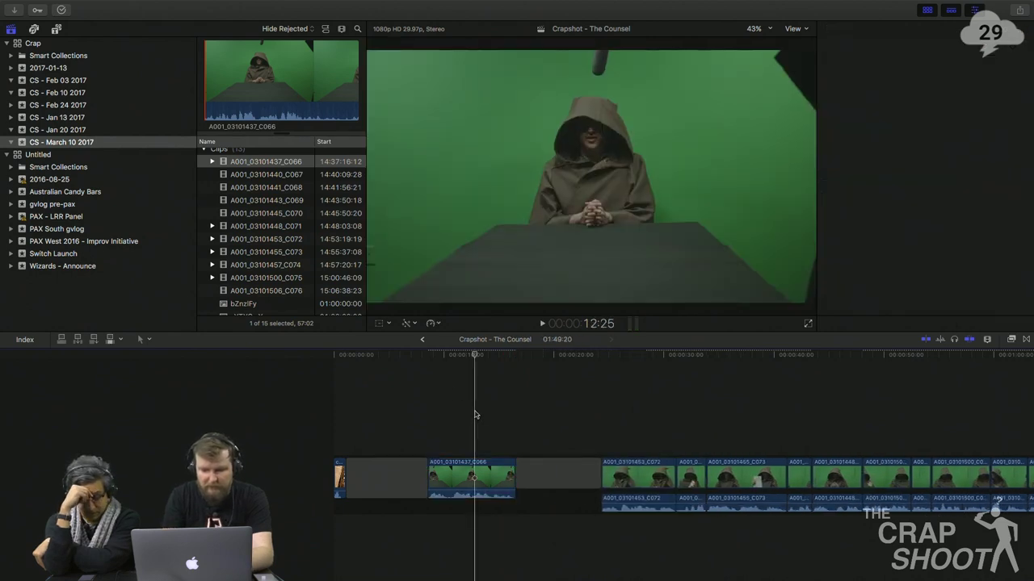
- Connect a 3:29 range of clip C067 and a range of clip C068 in stacked layers above the start of the C066 segment
left_click(275, 176)
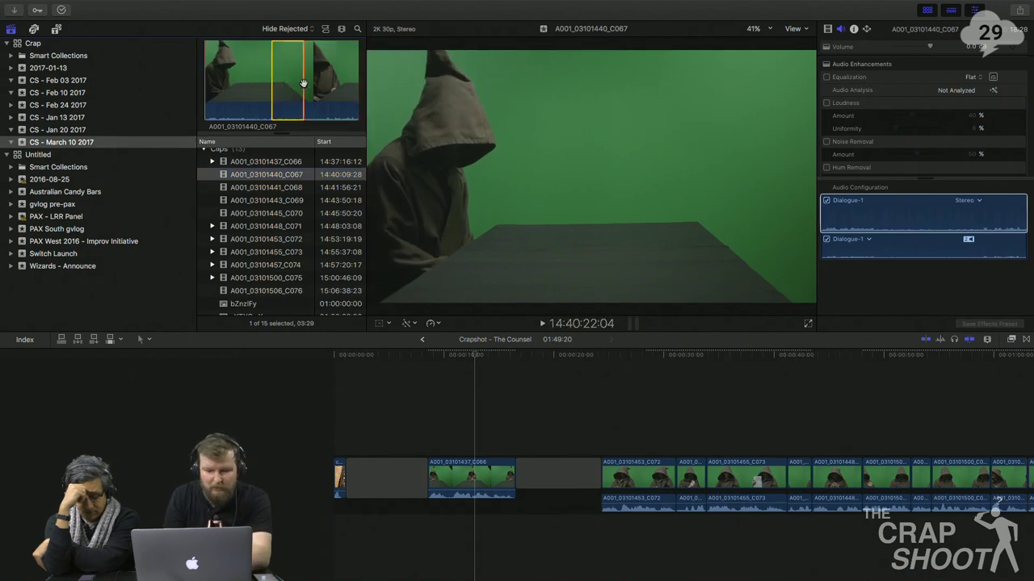
key("q")
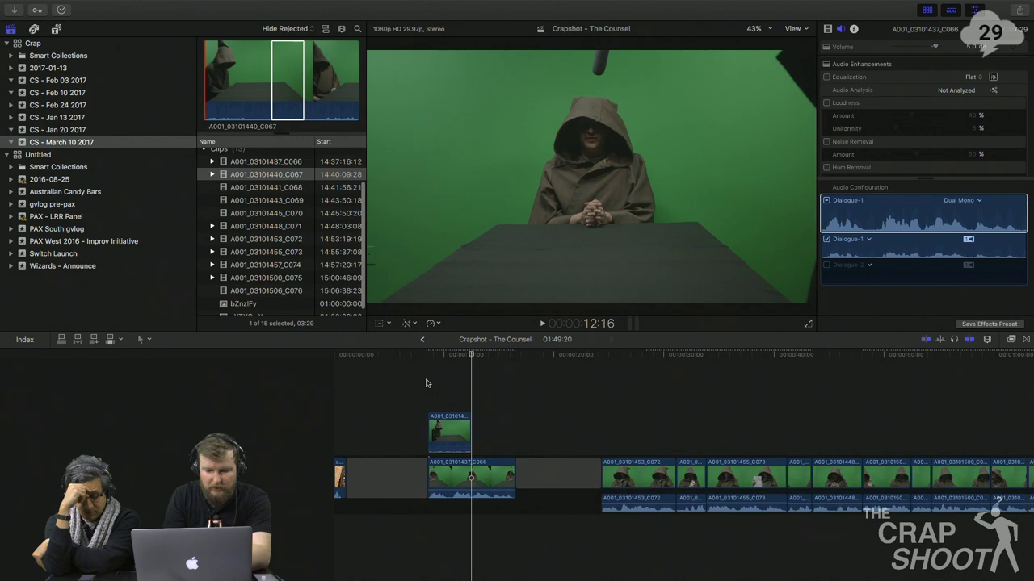
left_click(256, 189)
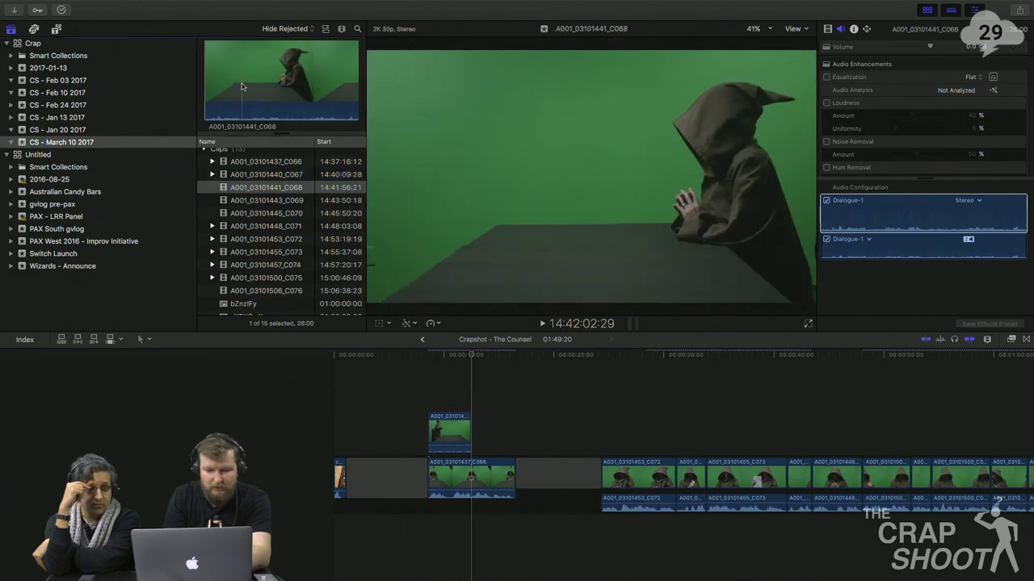
key("i")
left_click_drag(345, 105, 431, 368)
- Connect the last 12:24 of clip C069 above the C068 layer at the start of the C066 segment
left_click(284, 201)
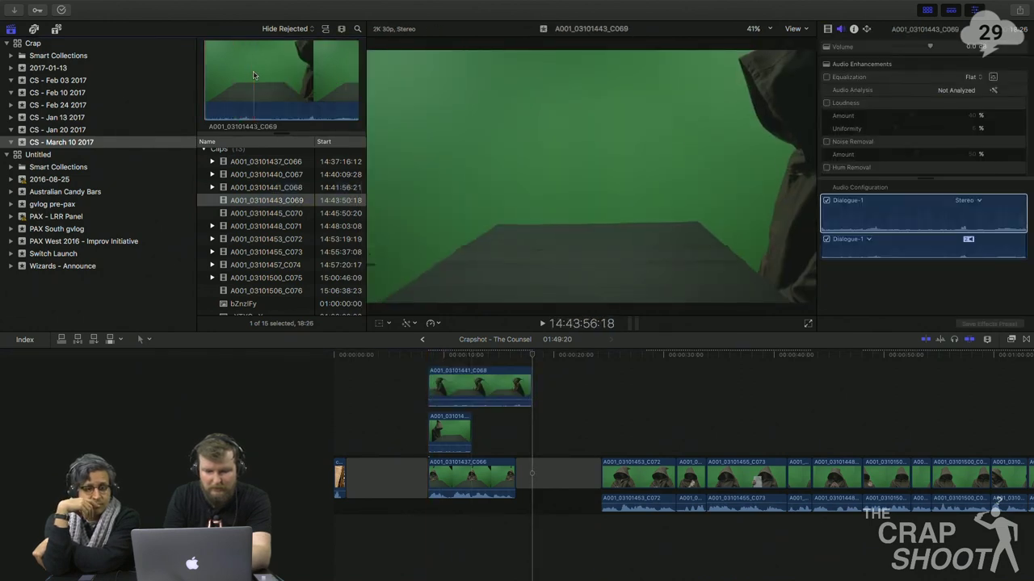
key("Up")
key("q")
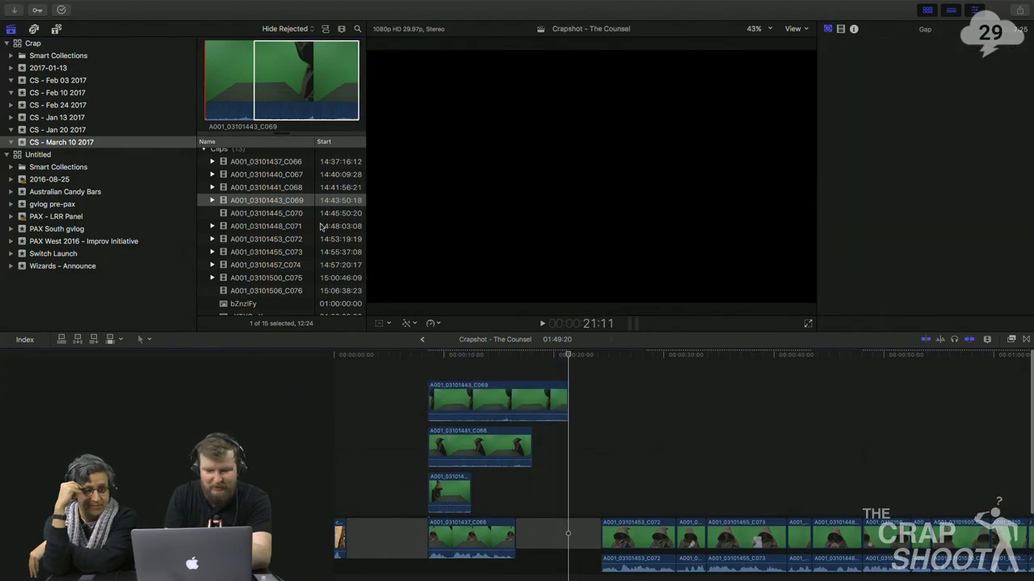
- Connect the last 7:28 of clip C070 above the C069 layer at the start of the C066 segment
left_click(292, 214)
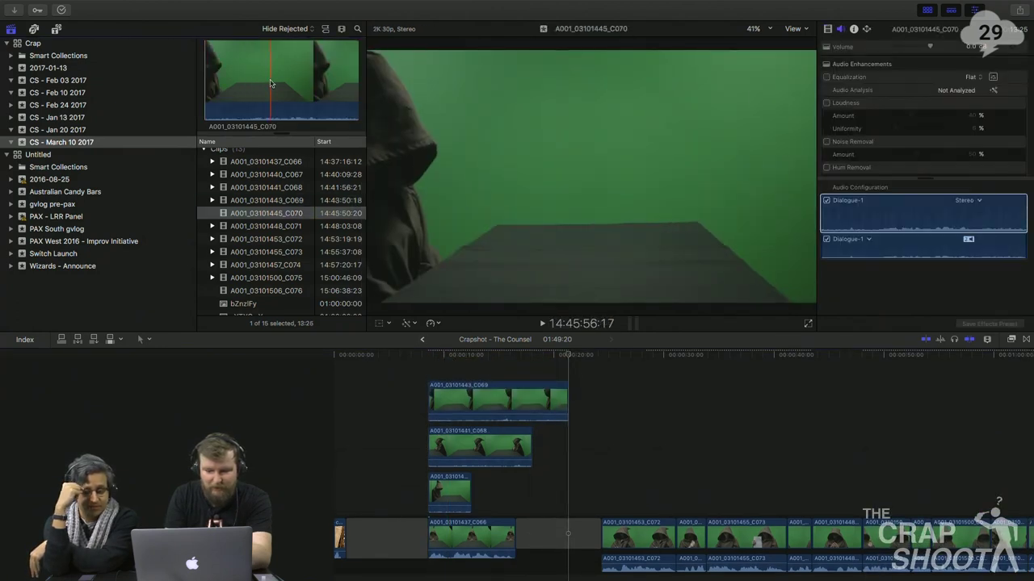
left_click(429, 372)
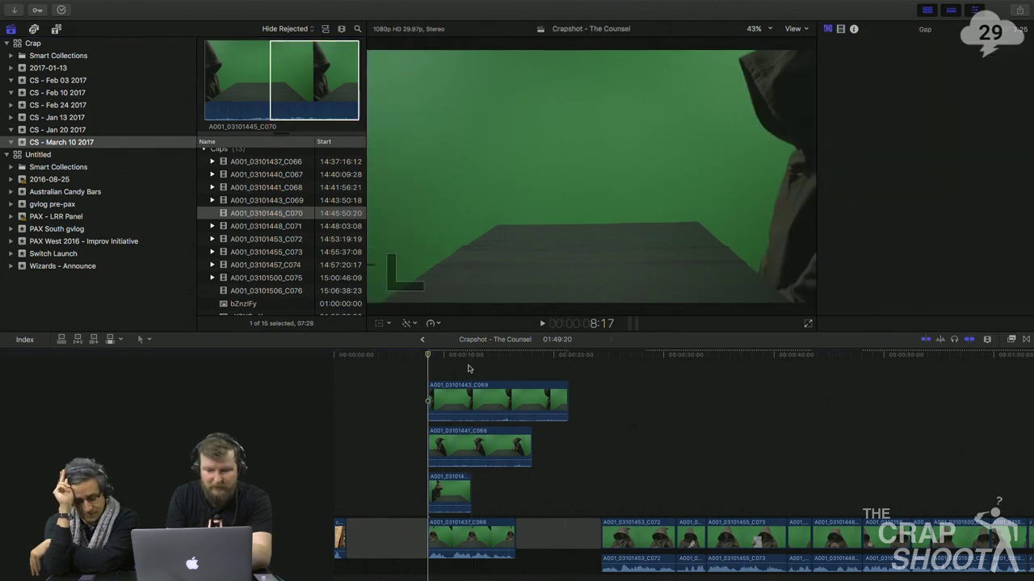
key("q")
- Extend the connected C067 clip and trim C068, C069 and C070 so all four end with the C066 segment at 16:15
scroll(501, 452, "down", 2)
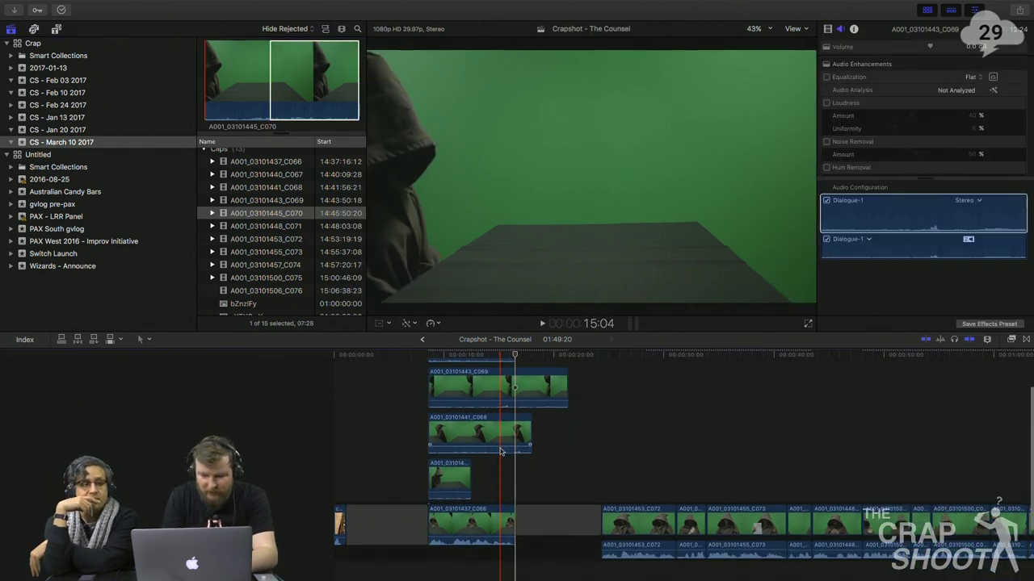
left_click_drag(469, 470, 514, 467)
left_click_drag(532, 433, 514, 433)
left_click_drag(567, 378, 509, 381)
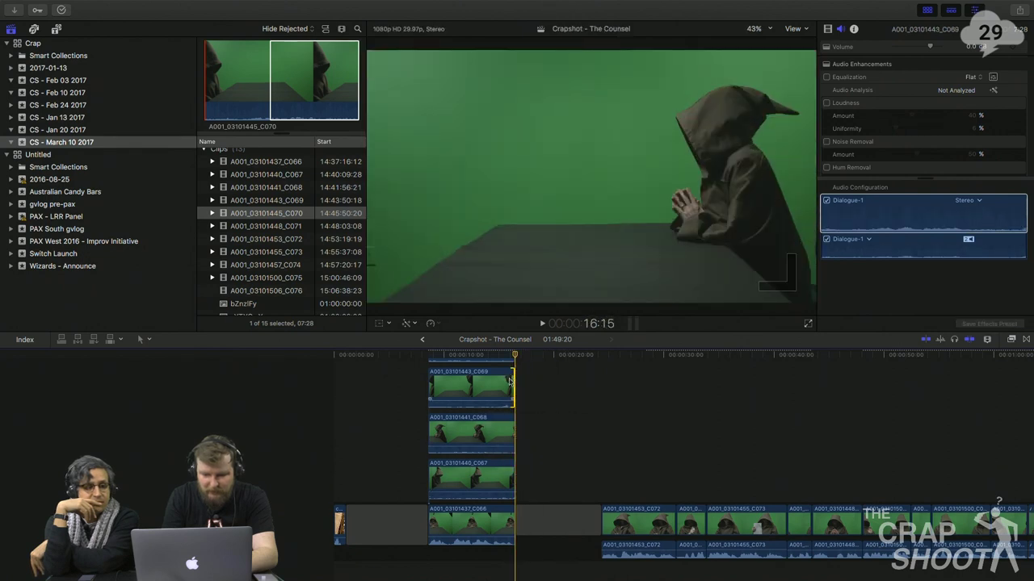
left_click(543, 394)
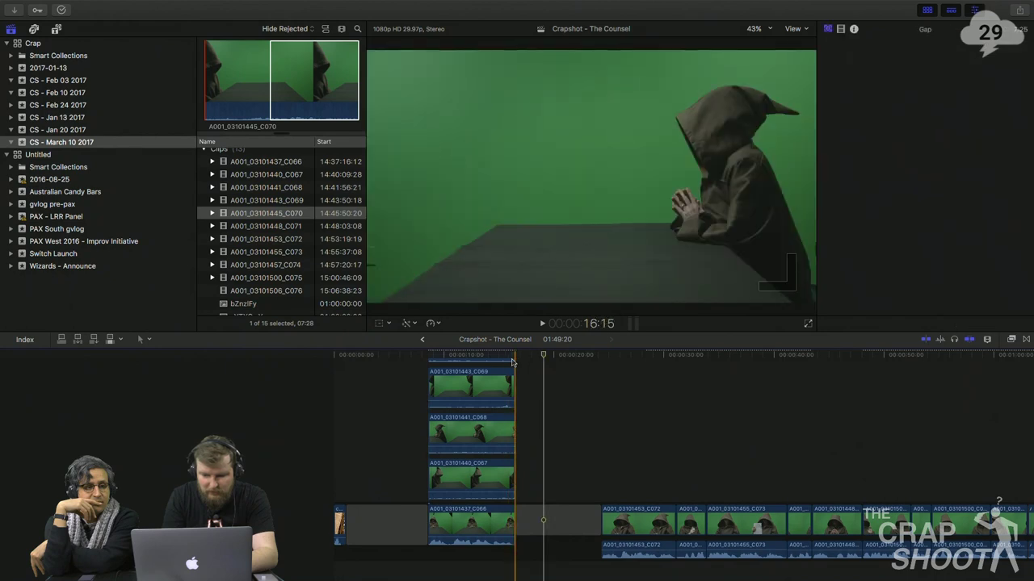
scroll(514, 360, "up", 2)
left_click(510, 361)
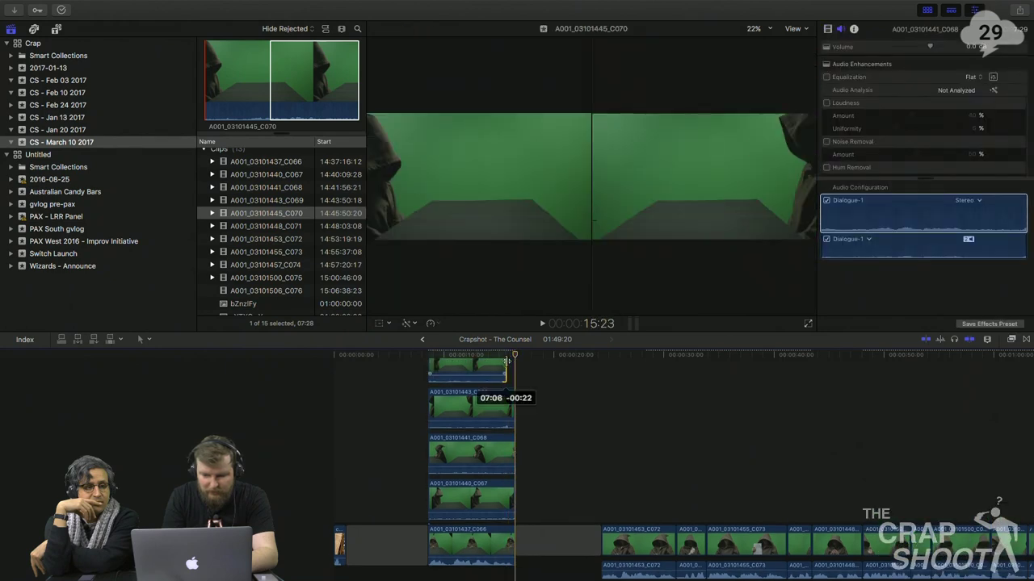
- Disable the four stacked clips C067 to C070 above the C066 segment
left_click_drag(537, 368, 467, 494)
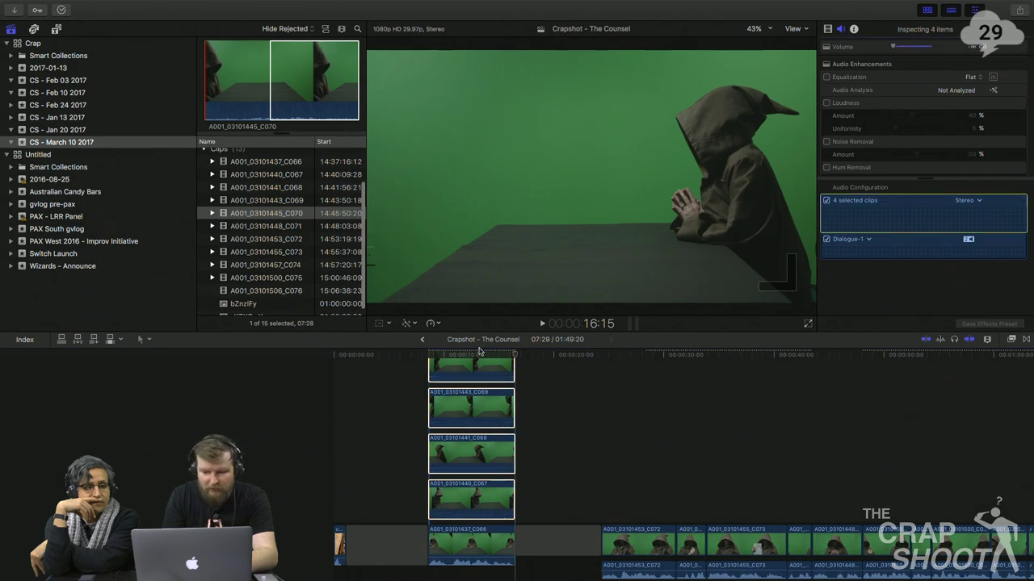
left_click(370, 411)
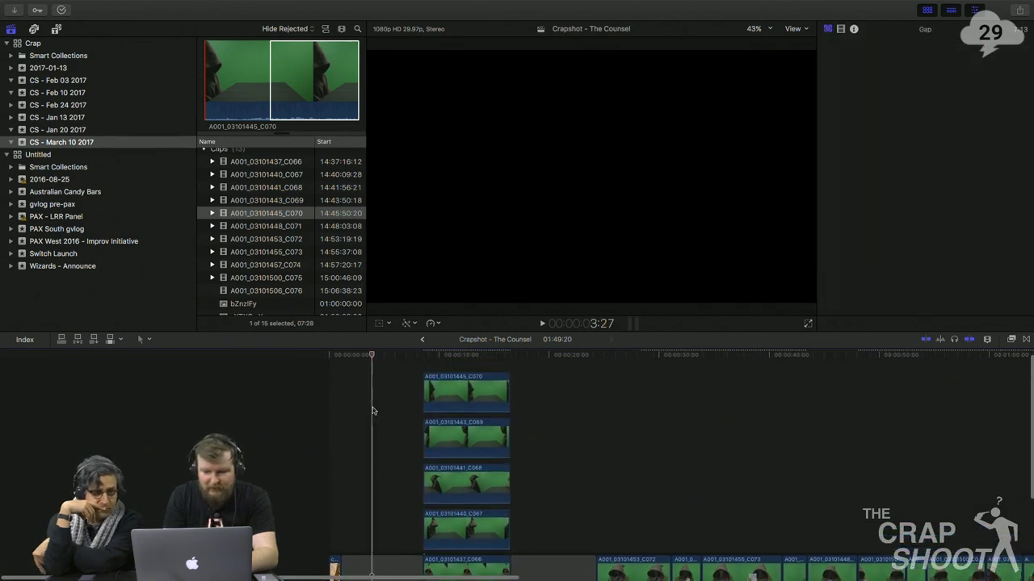
scroll(373, 411, "down", 3)
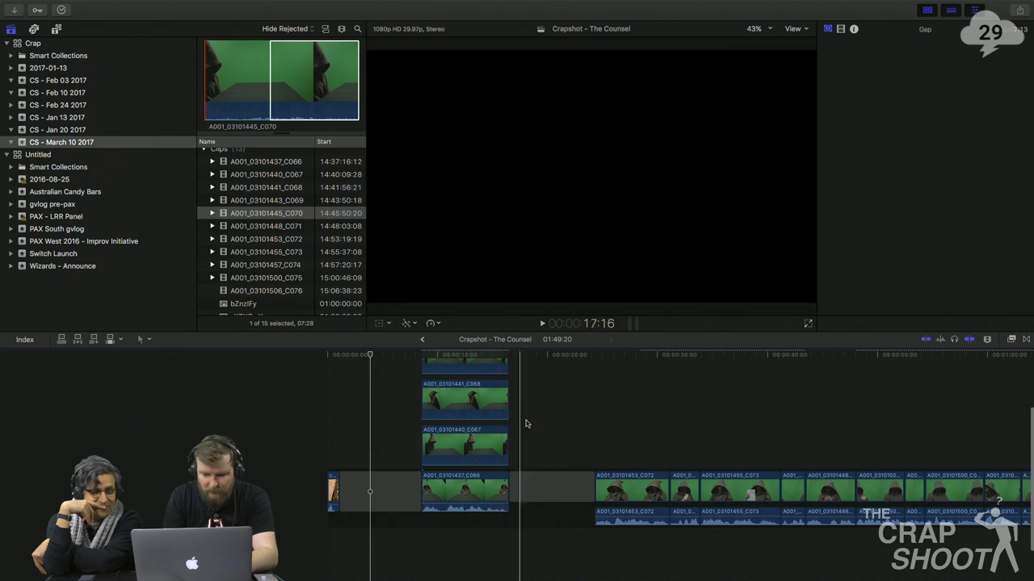
left_click(496, 435)
scroll(496, 436, "up", 2)
left_click(479, 370, "shift")
scroll(479, 385, "down", 5)
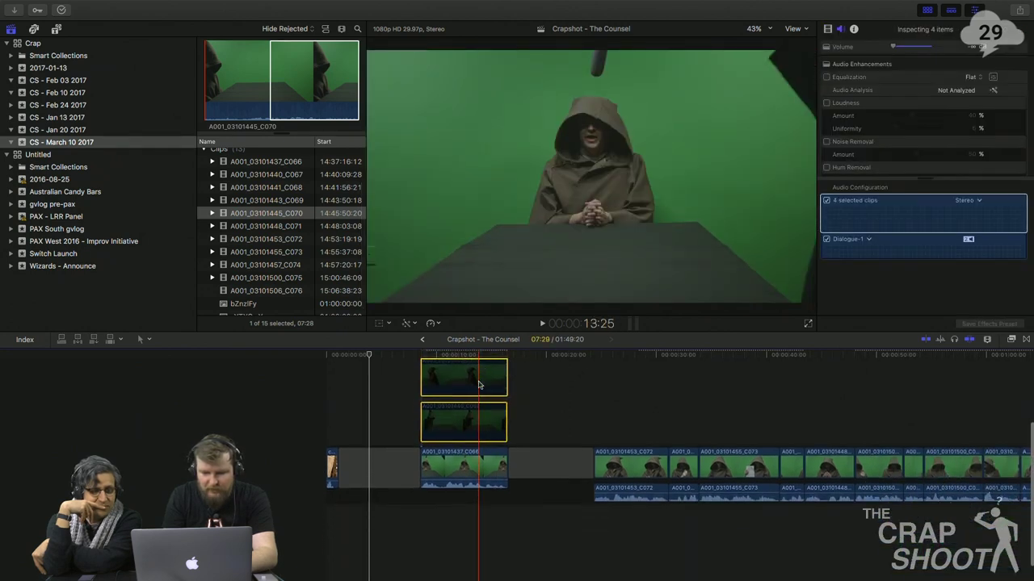
- Apply the Keyer effect to the C066 segment
left_click(466, 464)
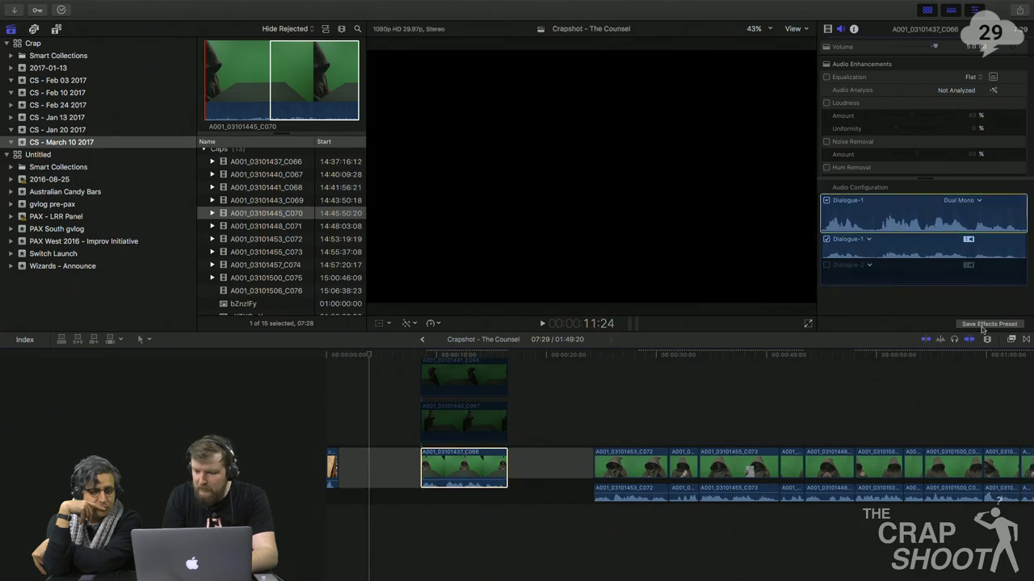
left_click(1011, 340)
left_click(461, 355)
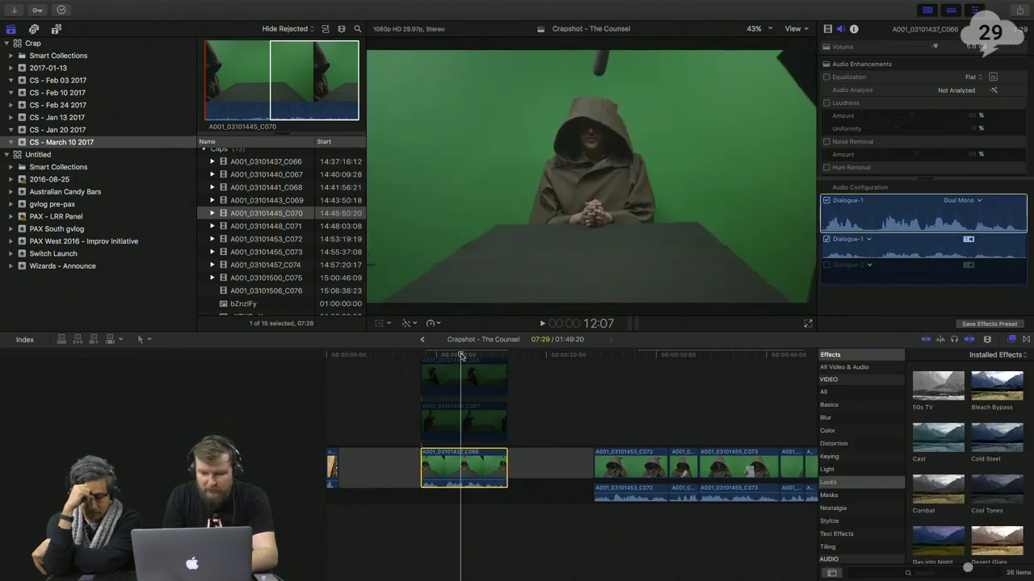
left_click(874, 458)
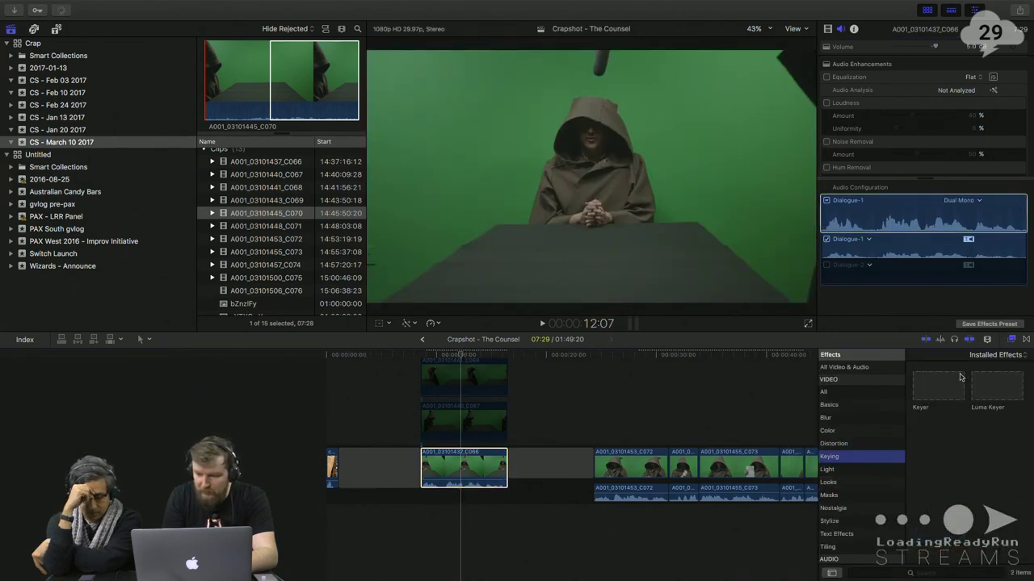
left_click_drag(964, 377, 484, 462)
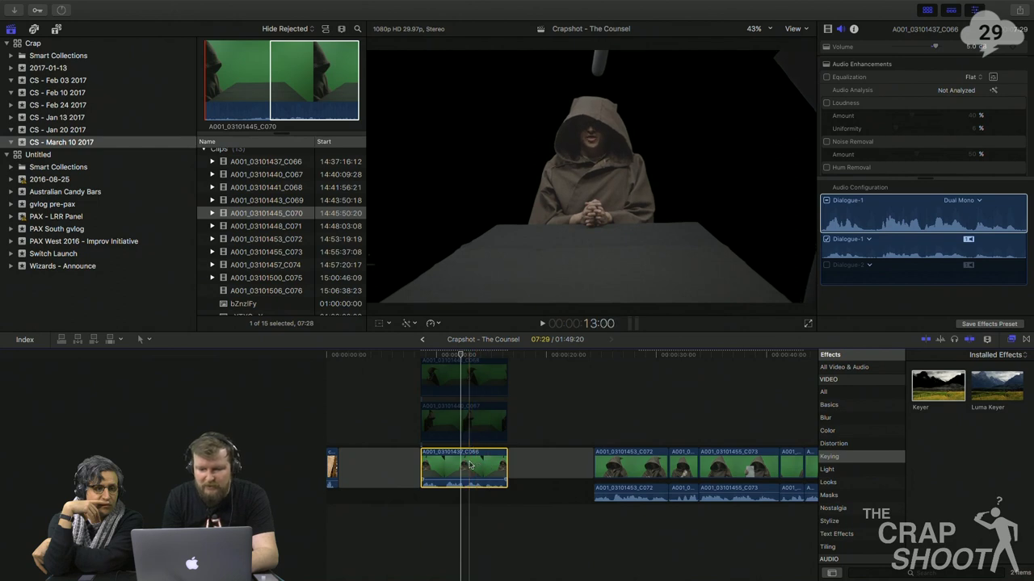
- Color-correct the C066 segment with global saturation at 27% and shadow exposure at -9%
scroll(458, 466, "right", 4)
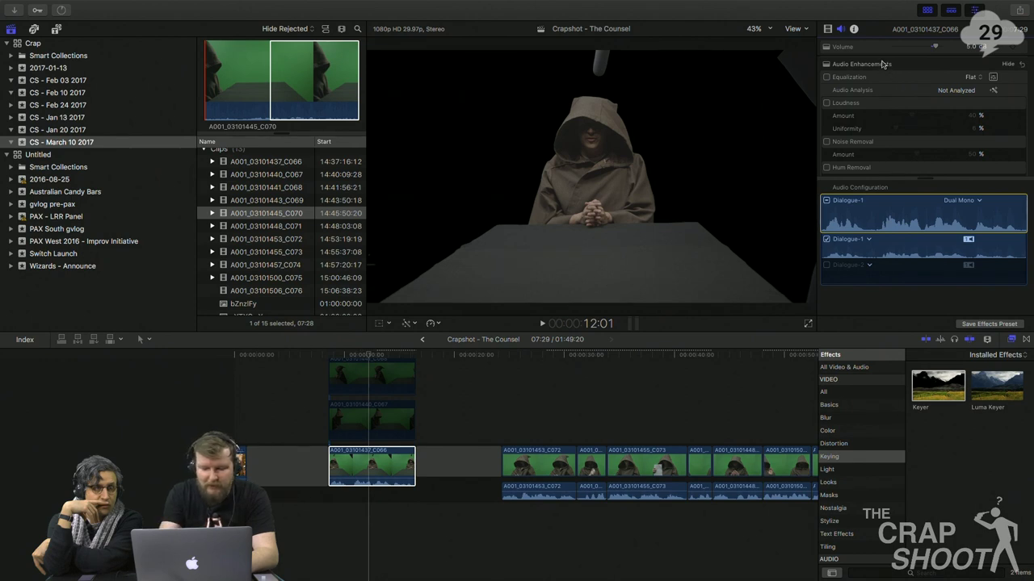
key("super+6")
left_click(925, 45)
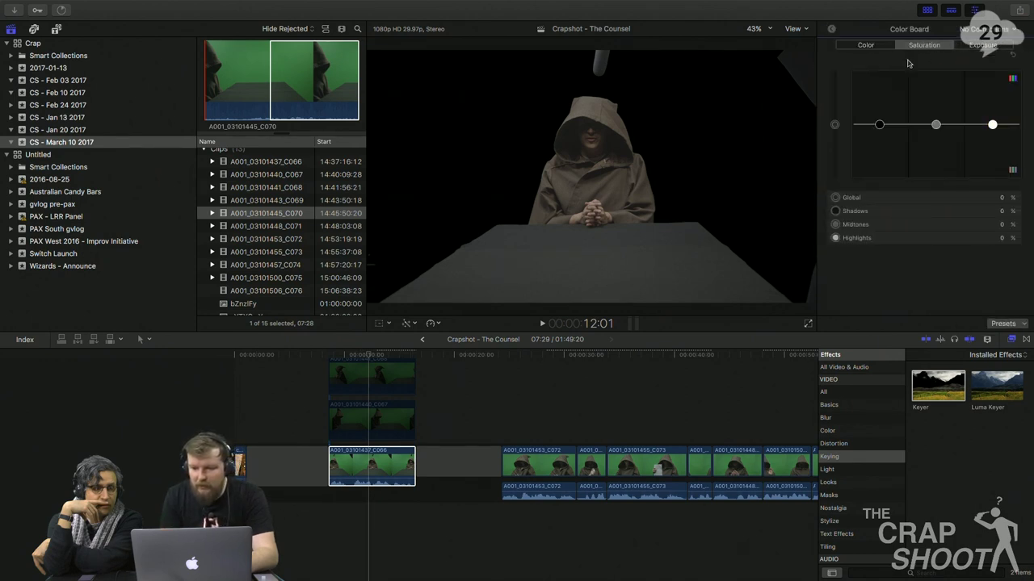
left_click_drag(836, 127, 836, 116)
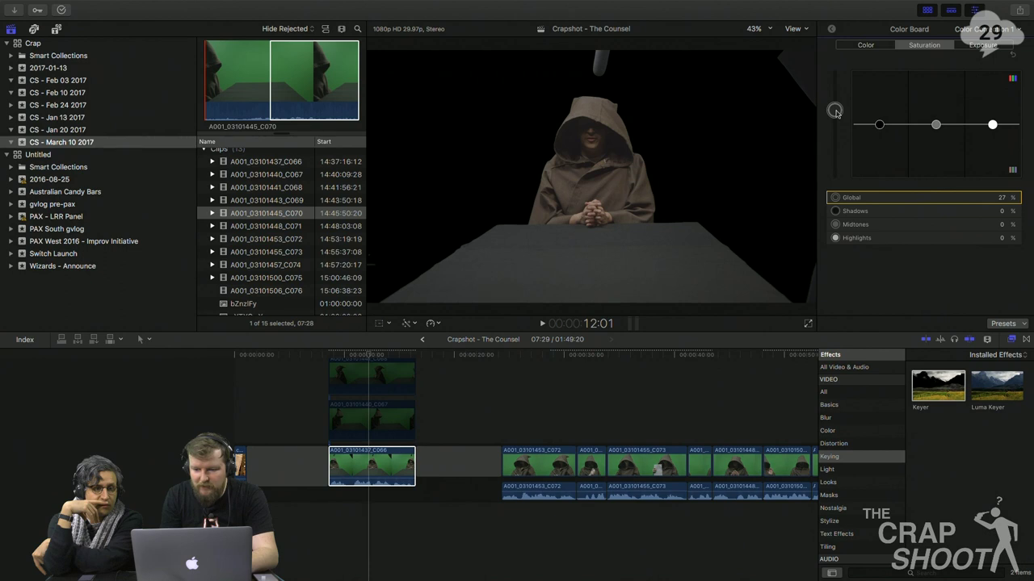
left_click(974, 46)
left_click_drag(879, 124, 880, 130)
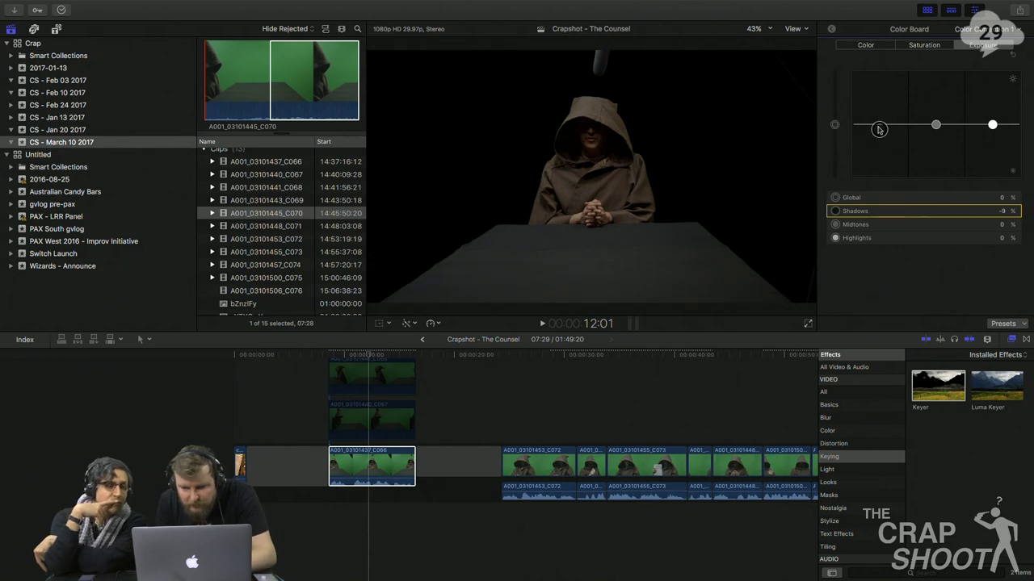
- Set the C066 segment's global color to 43° at -4% and its highlight exposure to 7%, and play it back
key("ctrl+super+c")
left_click_drag(881, 120, 847, 127)
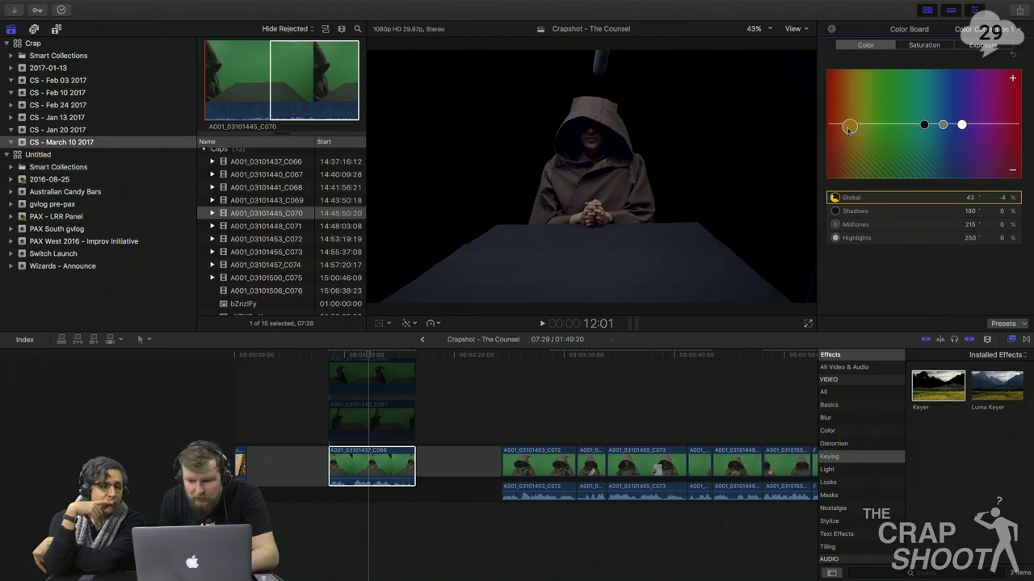
left_click(987, 47)
left_click_drag(993, 125, 992, 122)
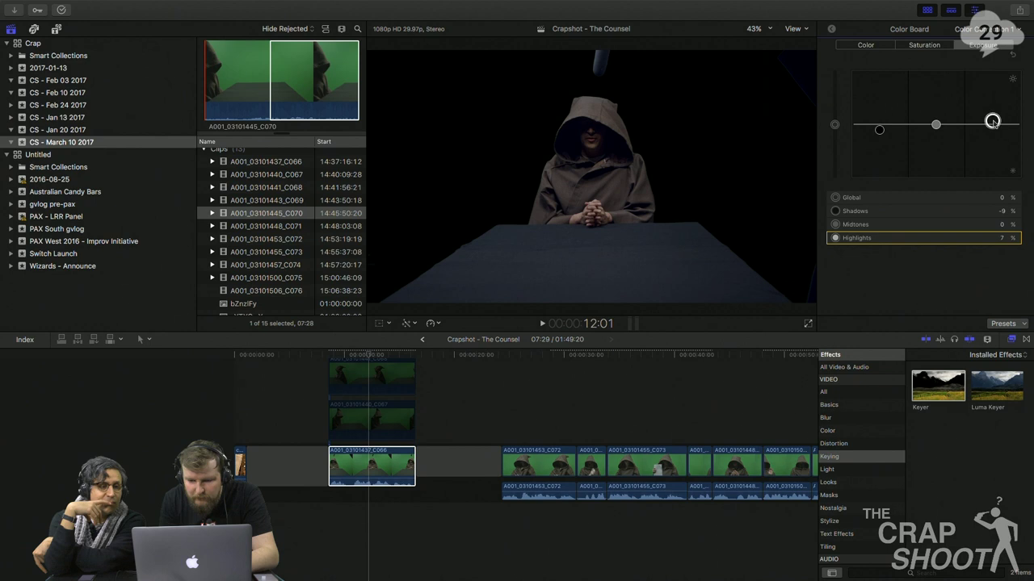
key("space")
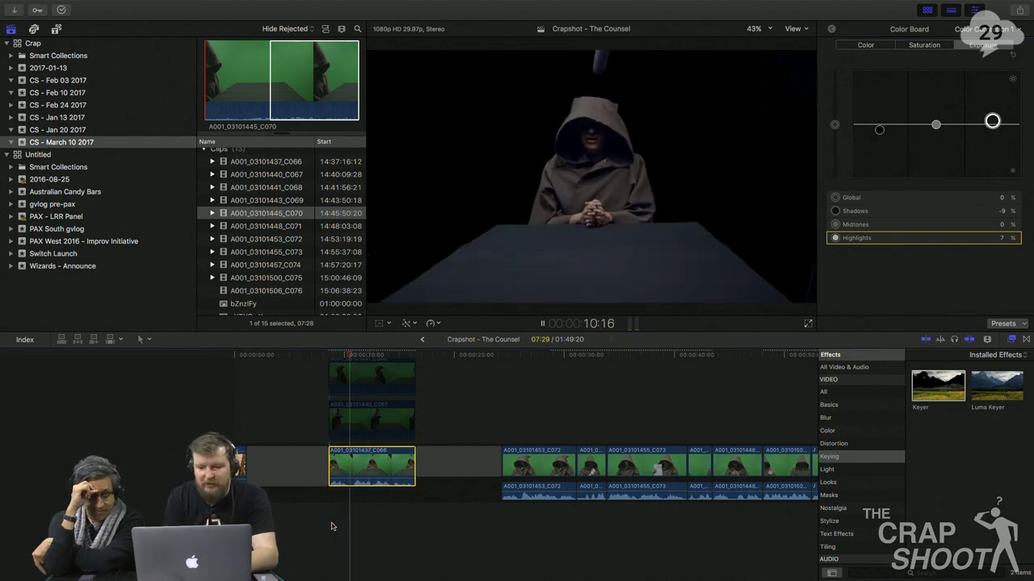
key("space")
scroll(282, 246, "down", 1)
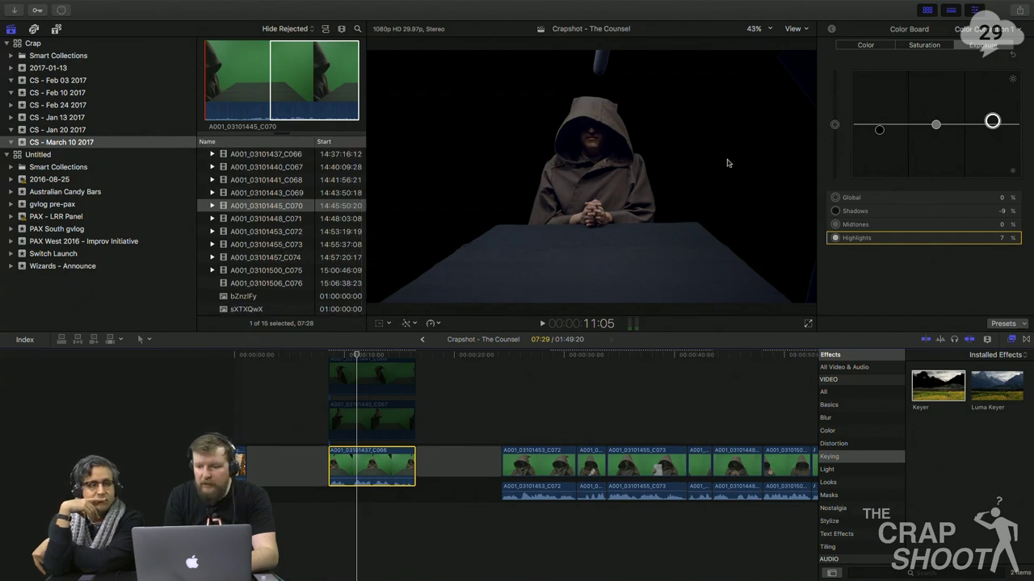
- Tint the C066 segment's midtones 215° at 6%, shadows 180° at -2% and highlights 250° at -1%
left_click(865, 45)
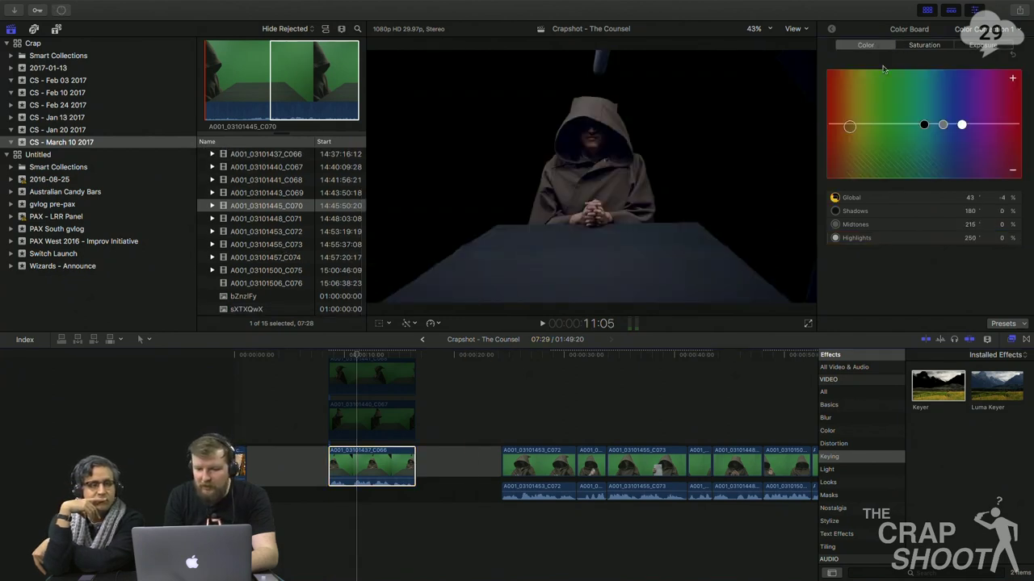
mouse_move(945, 125)
left_mouse_down()
mouse_move(960, 46)
mouse_move(953, 113)
mouse_move(927, 132)
left_mouse_up()
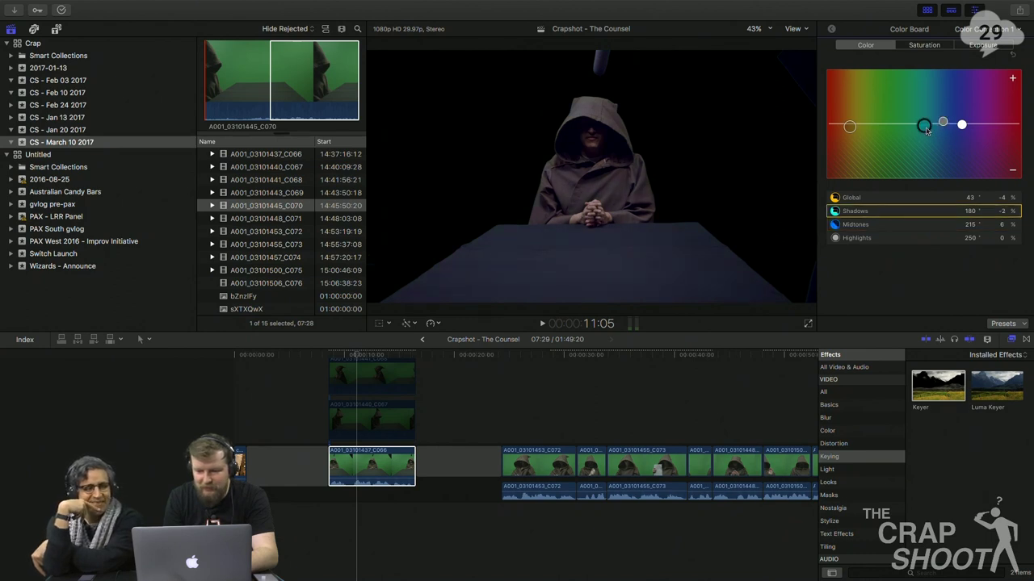
left_click(961, 125)
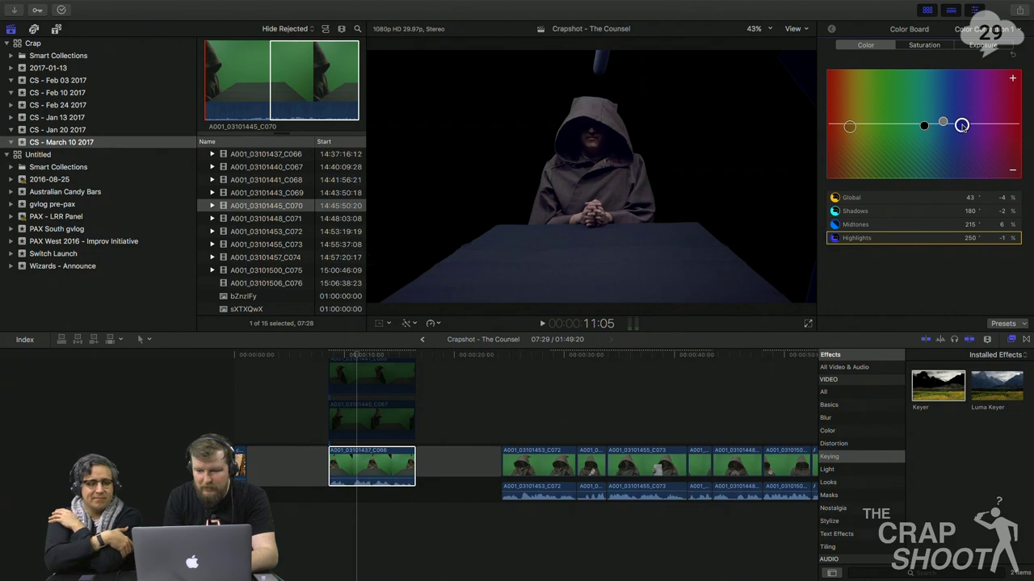
- Try placing Color Correction 1 ahead of the Keyer in the C066 segment's effect order
left_click(831, 30)
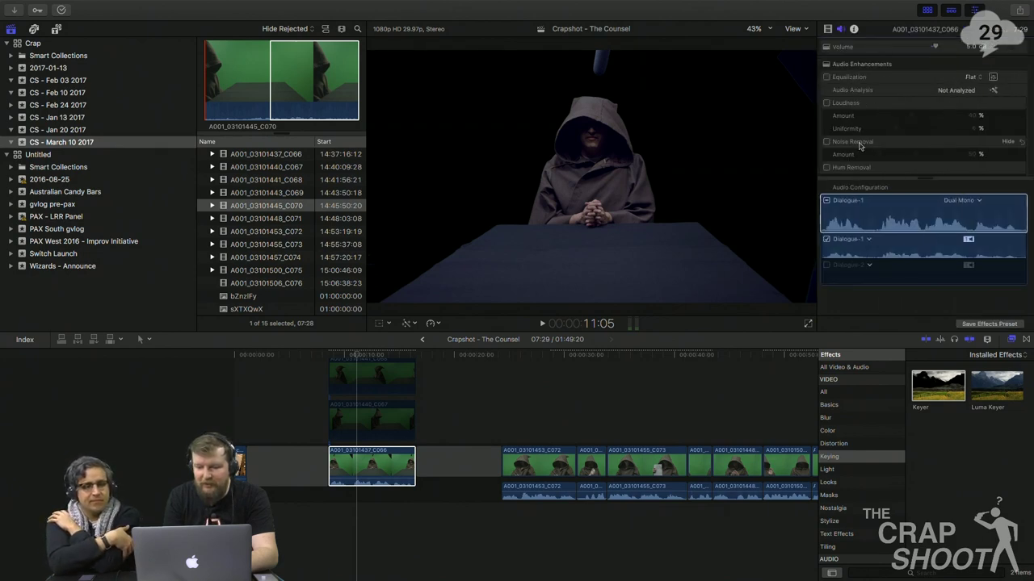
left_click(829, 29)
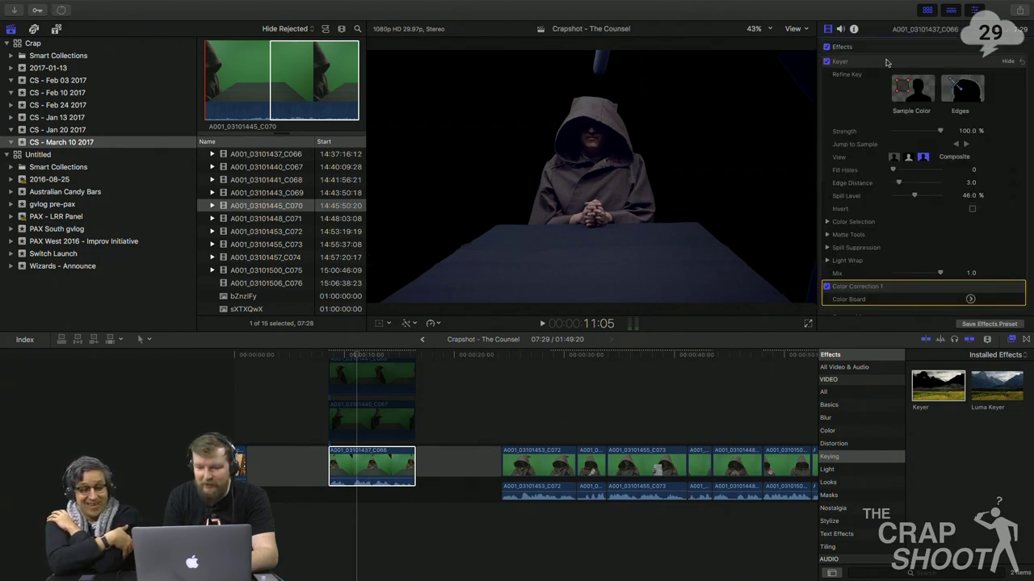
left_click(1014, 62)
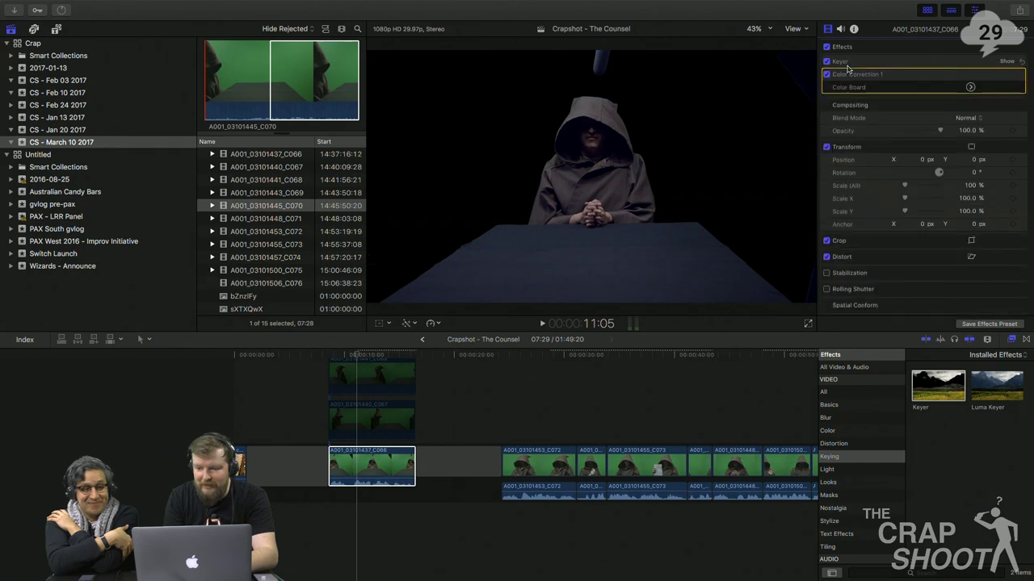
left_click_drag(849, 62, 849, 62)
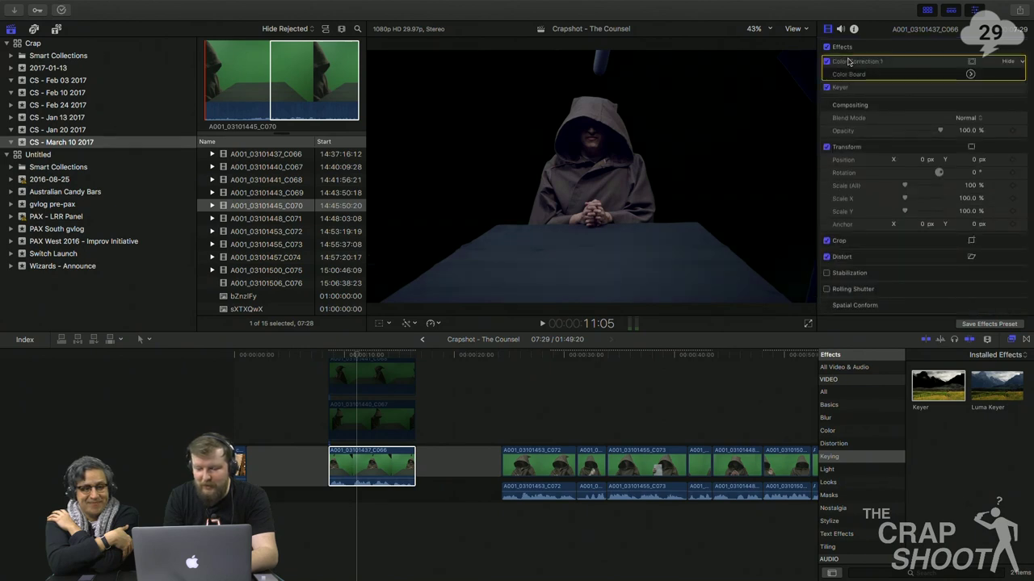
key("super+z")
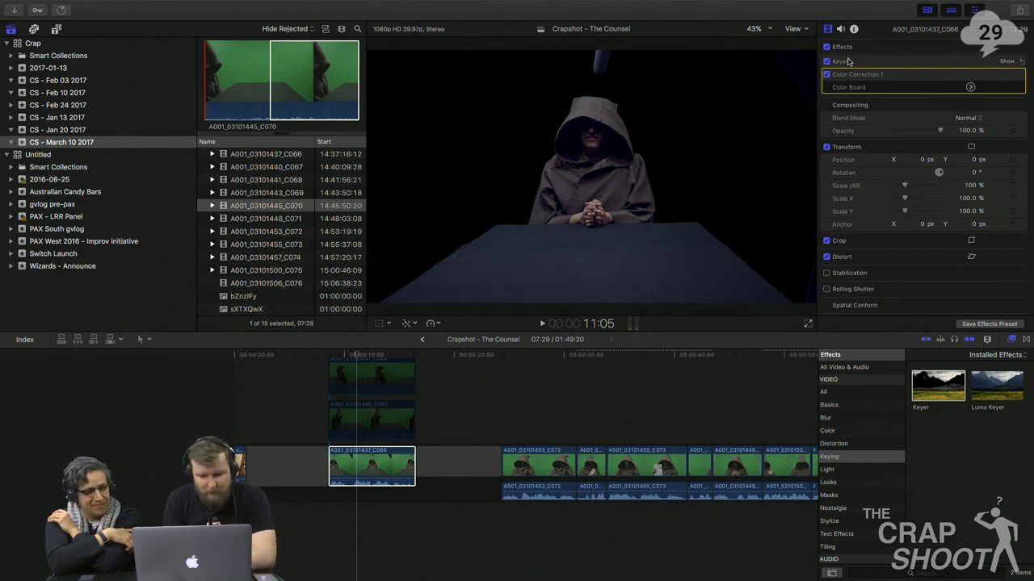
- Connect the sXTXQwX background image beneath the C066 segment and trim its end to match the segment
left_click(276, 297)
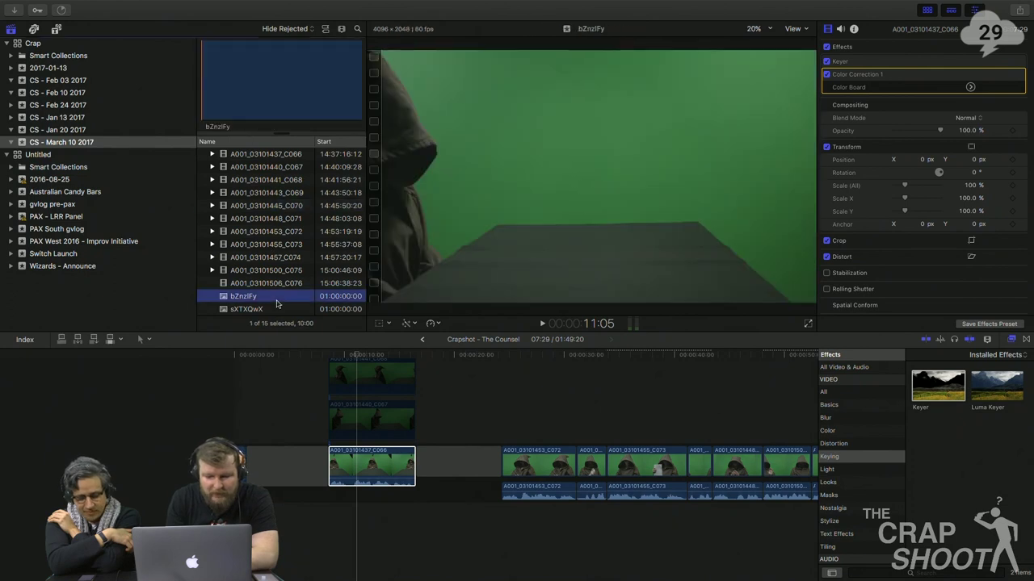
left_click(274, 309)
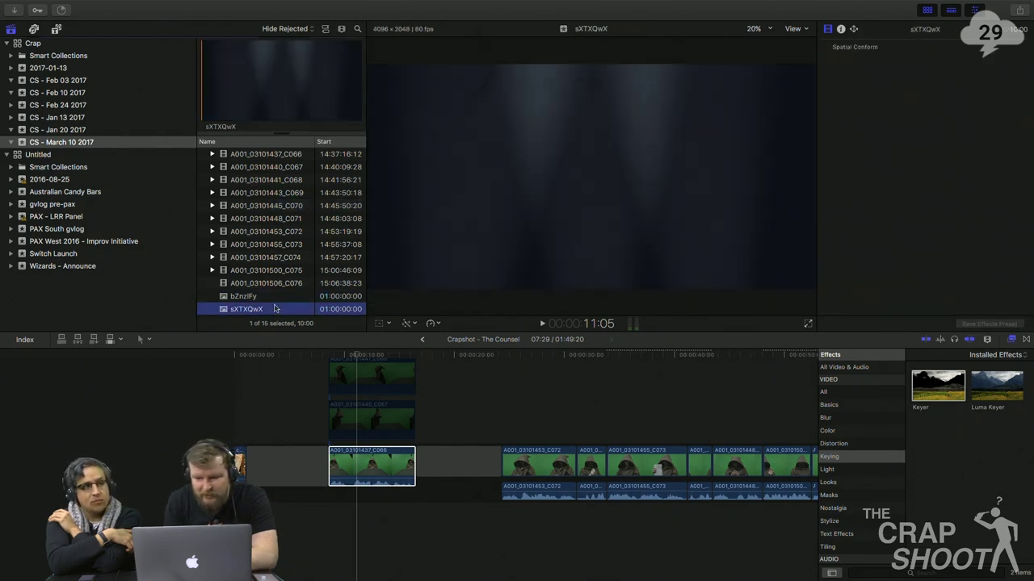
left_click_drag(247, 311, 339, 525)
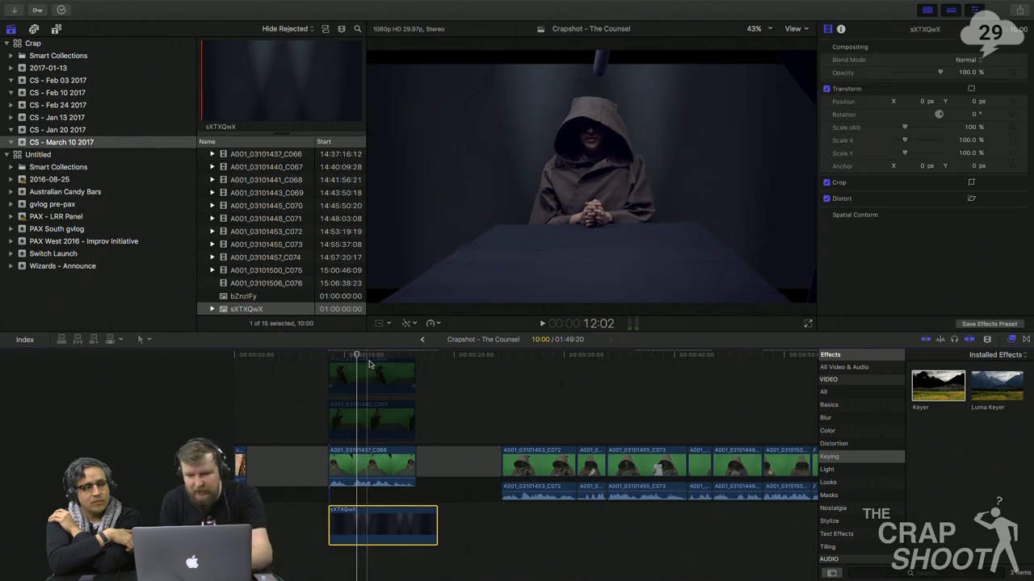
key("space")
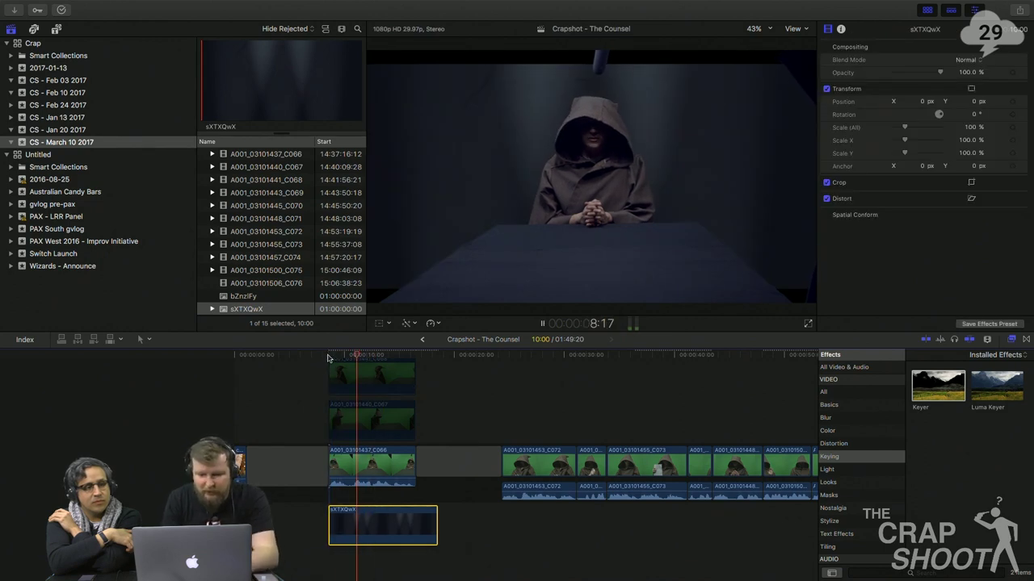
left_click_drag(437, 518, 415, 518)
left_click(372, 355)
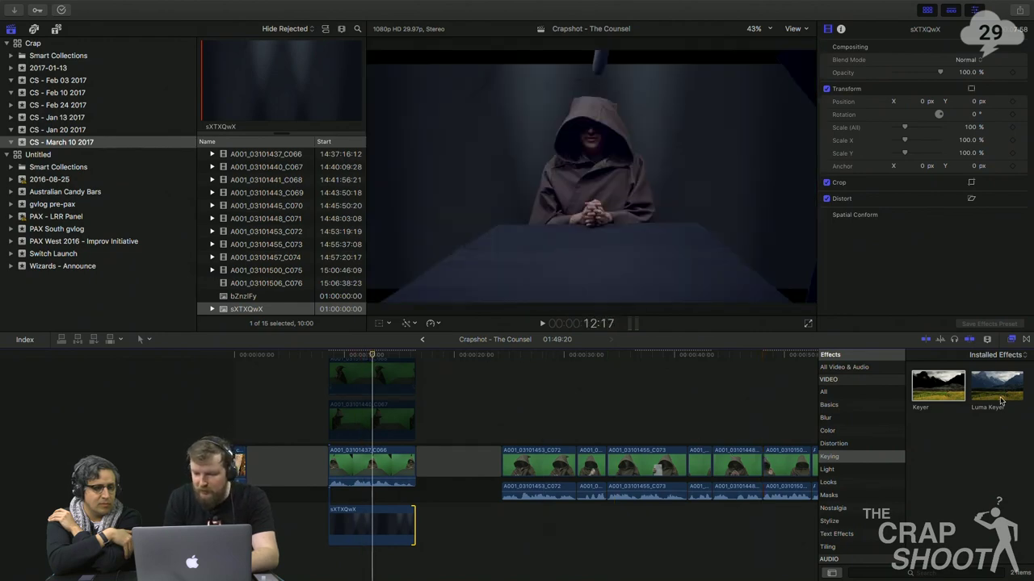
- Scale the sXTXQwX background image to 114%
left_click(397, 525)
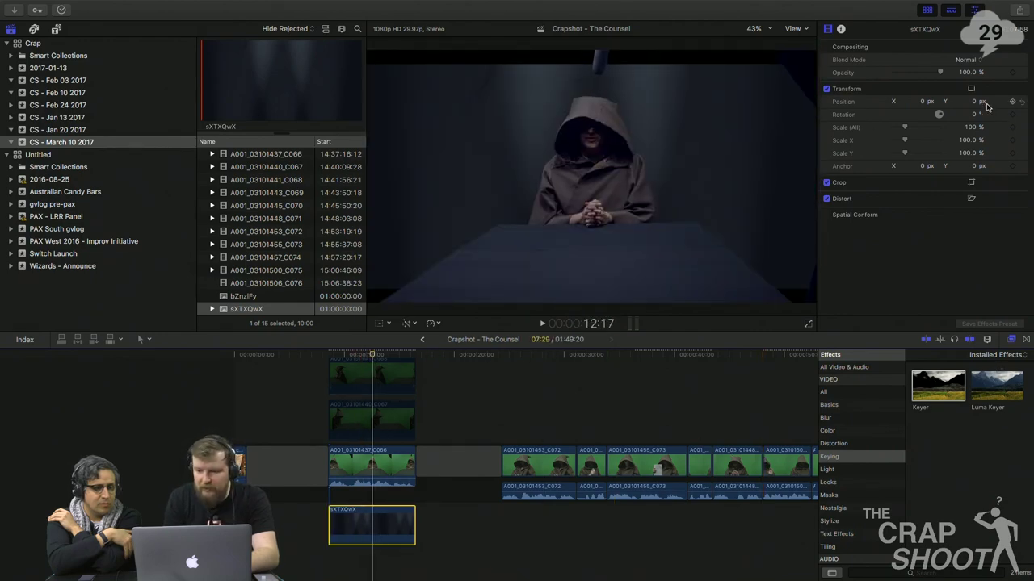
left_click_drag(971, 129, 972, 118)
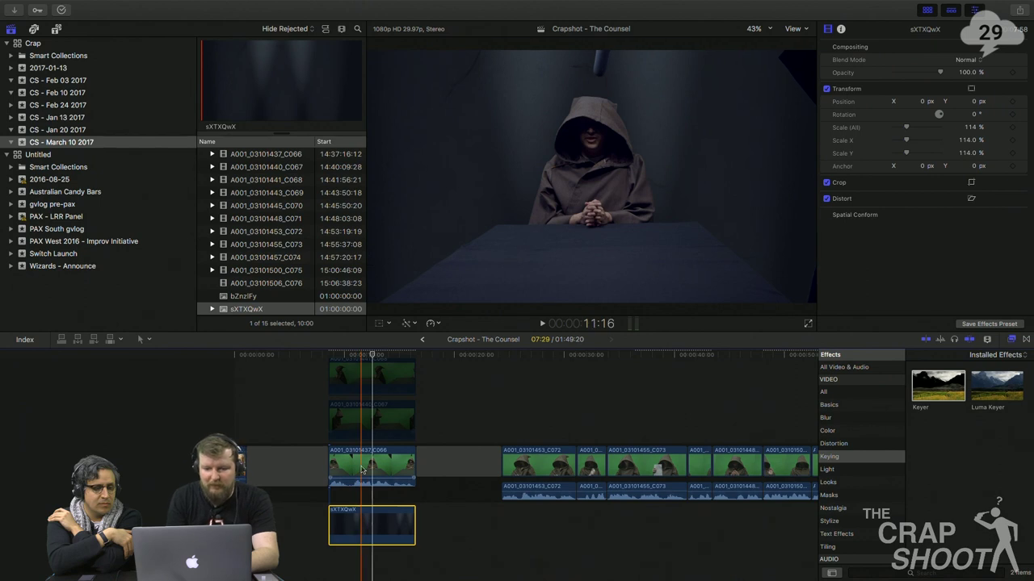
- Apply a Shape Mask to the C066 segment and narrow it around the central hooded figure
scroll(368, 530, "up", 2)
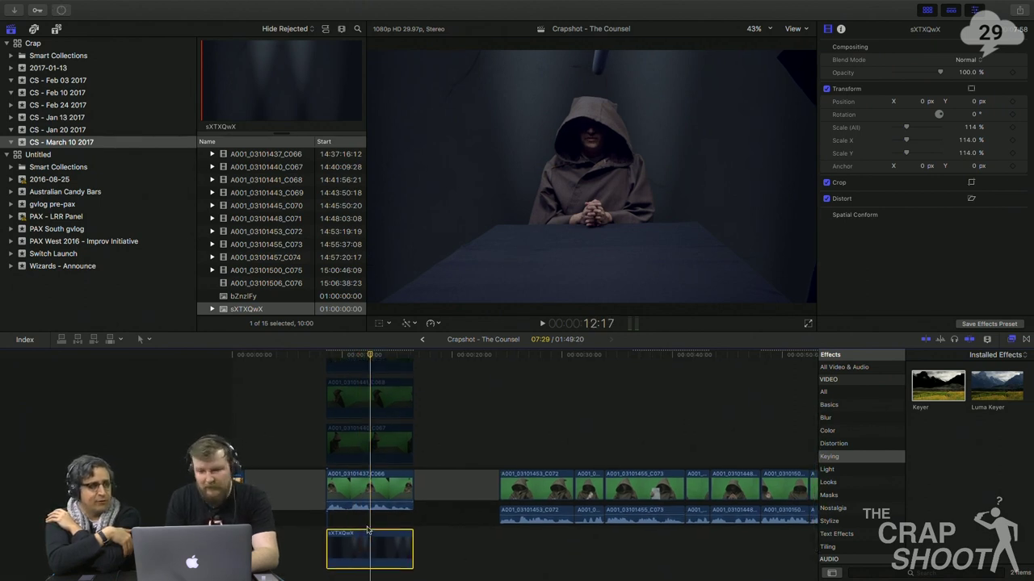
left_click(368, 487)
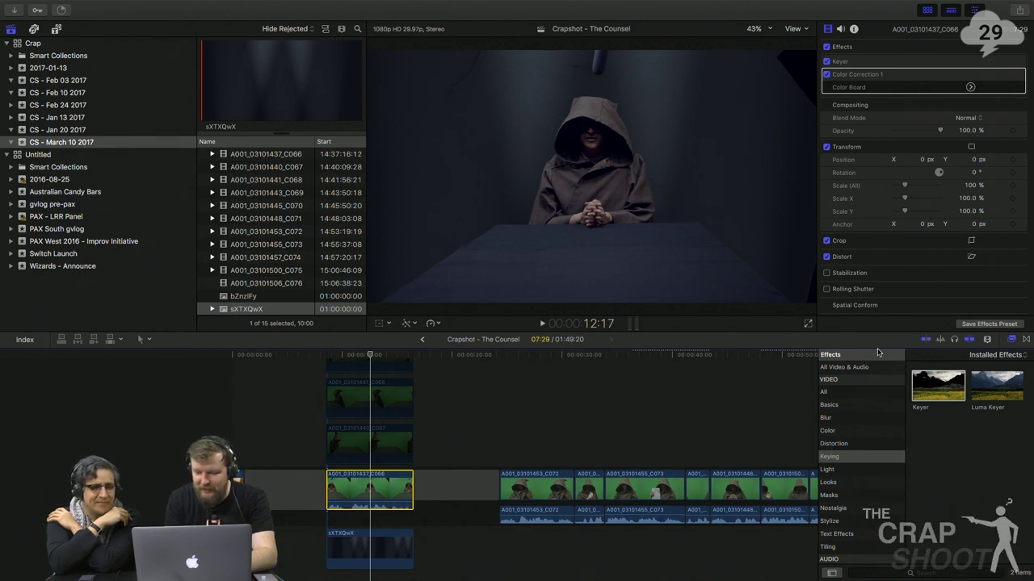
left_click(855, 494)
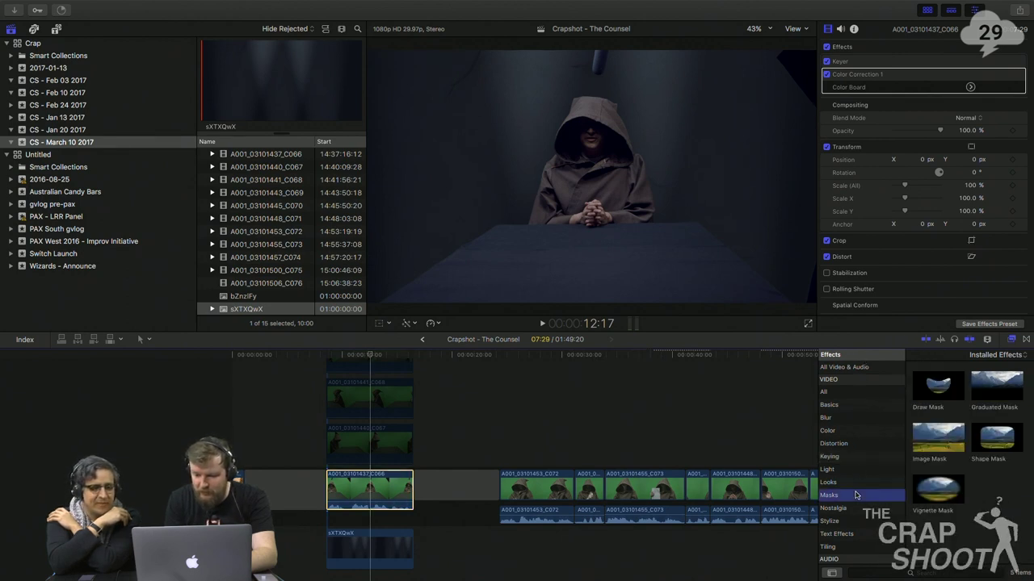
left_click_drag(973, 438, 378, 494)
left_click_drag(734, 183, 642, 177)
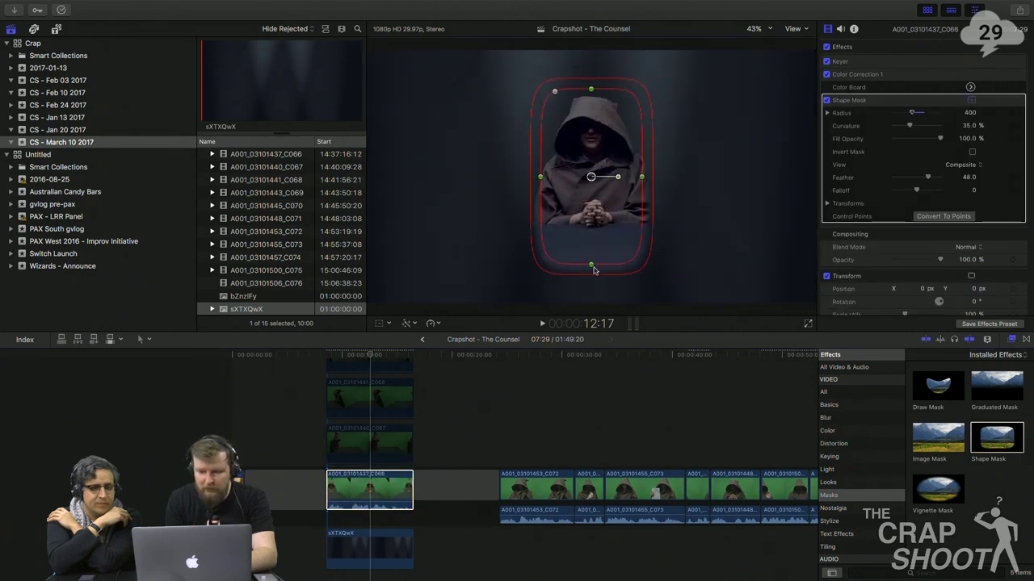
- Reshape the C066 mask to a radius of about 372, widen it past the figure's sleeves, and preview the composite without the mask outline
left_click_drag(591, 268, 591, 317)
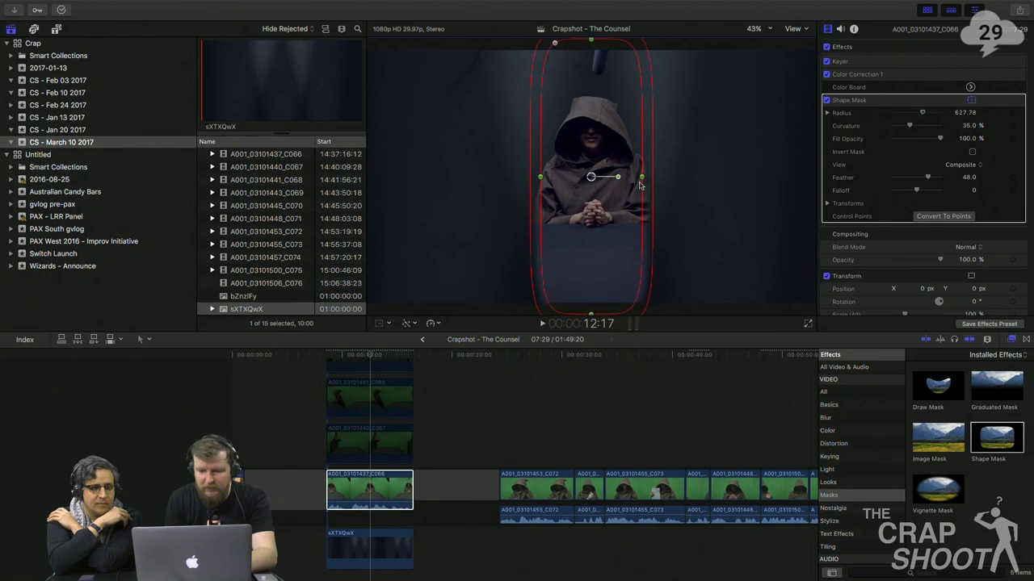
left_click_drag(591, 43, 592, 72)
left_click_drag(601, 133, 599, 141)
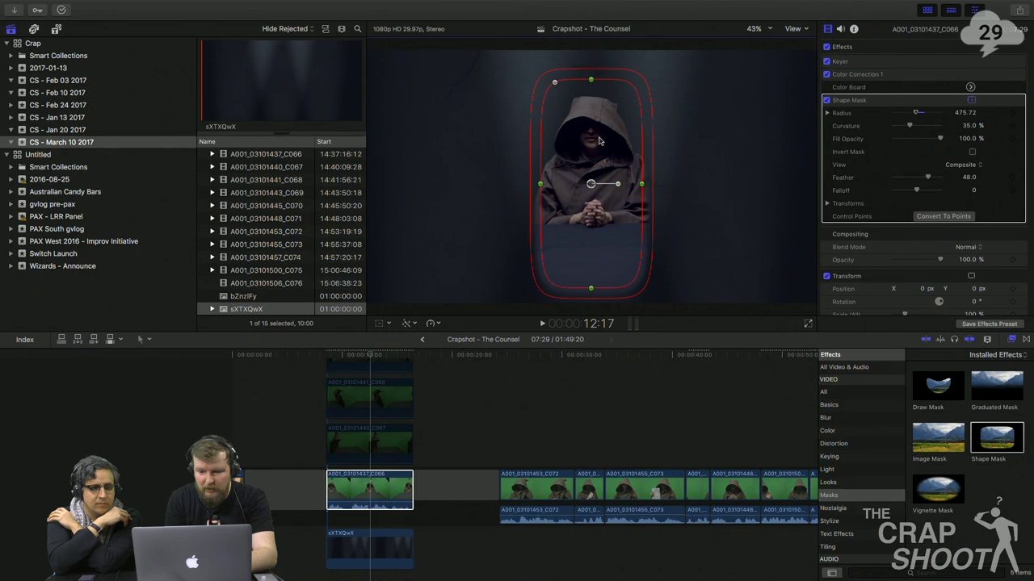
left_click_drag(591, 287, 591, 236)
left_click_drag(599, 183, 600, 179)
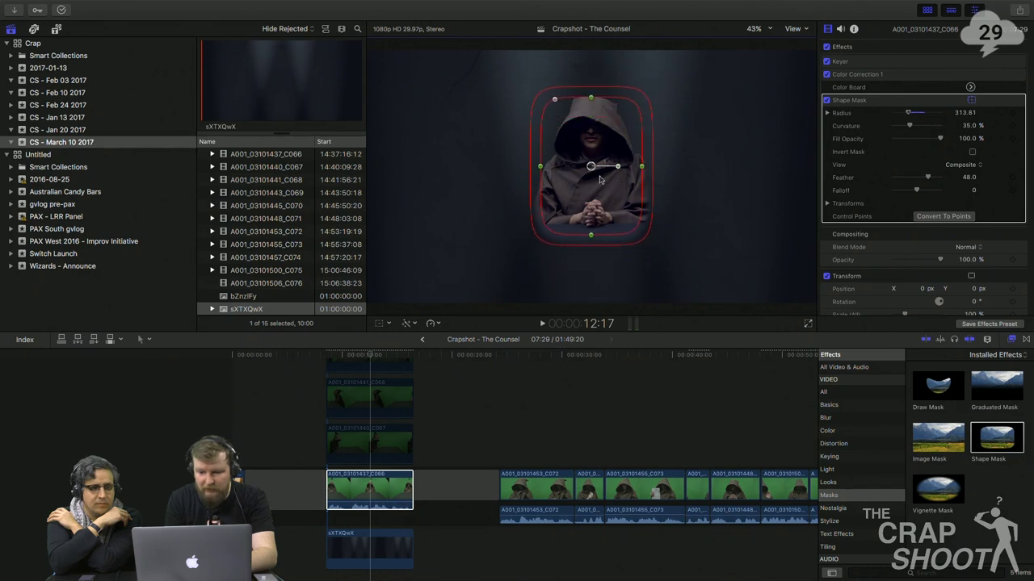
left_click_drag(592, 98, 594, 87)
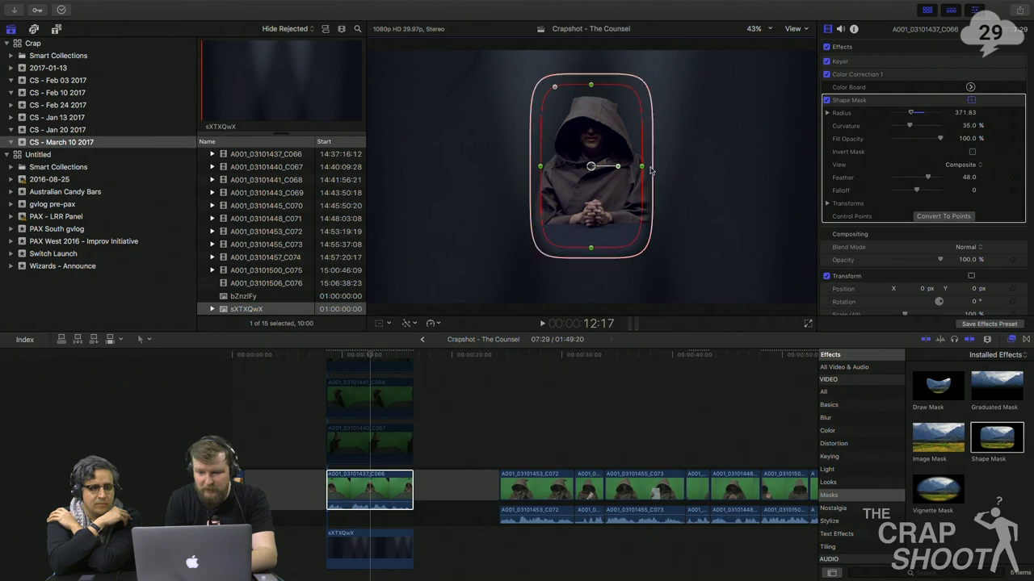
left_click_drag(642, 170, 671, 166)
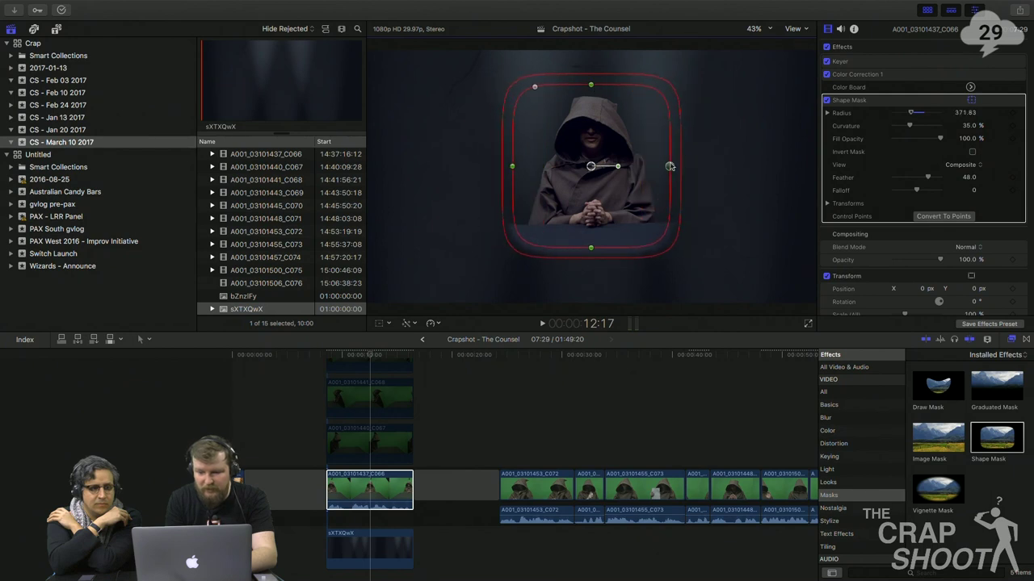
left_click(453, 443)
left_click(365, 356)
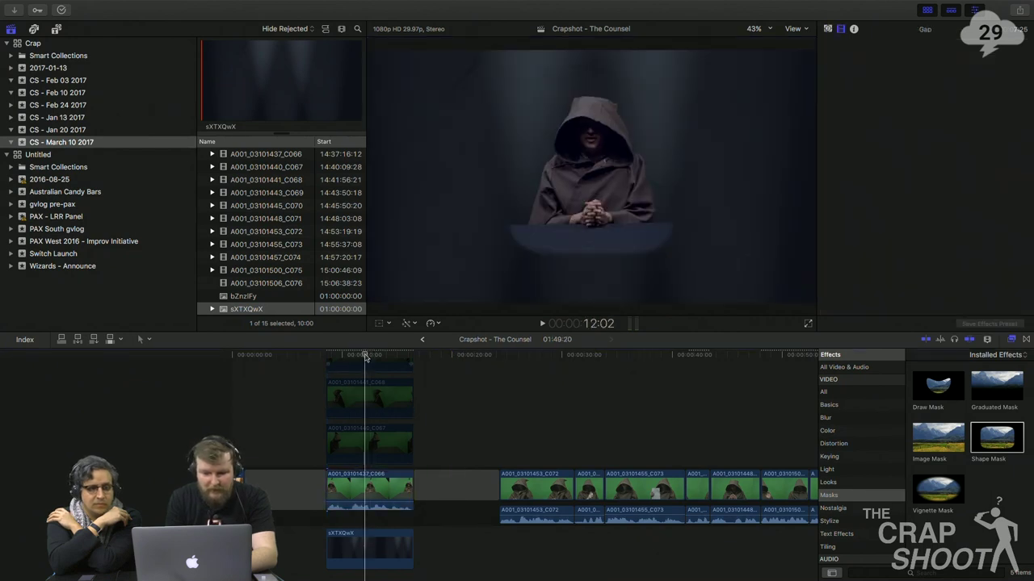
- Copy the C066 segment's attributes and paste only Keyer and Color Correction 1 onto the C067 segment
left_click(360, 485)
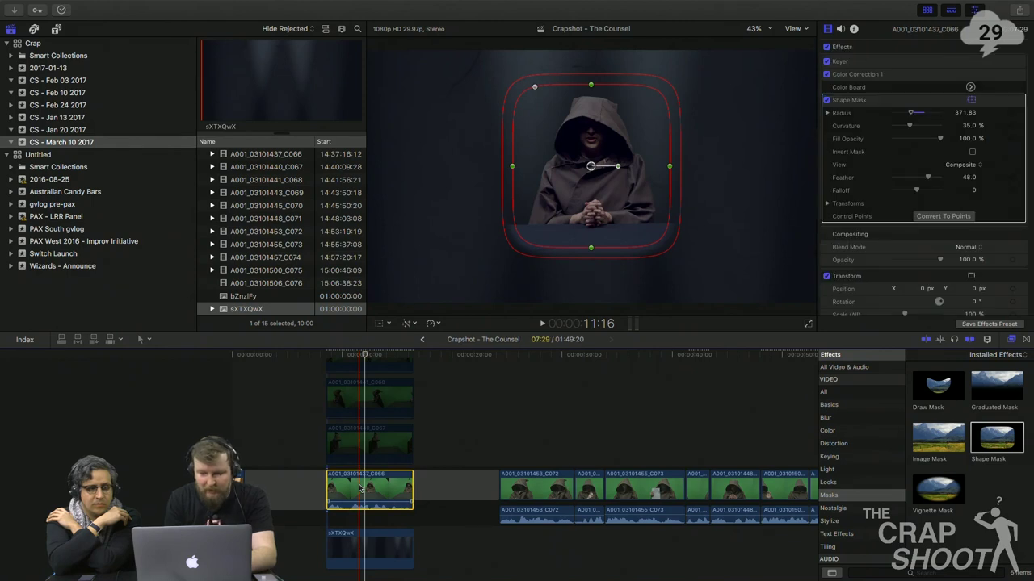
left_click(371, 440)
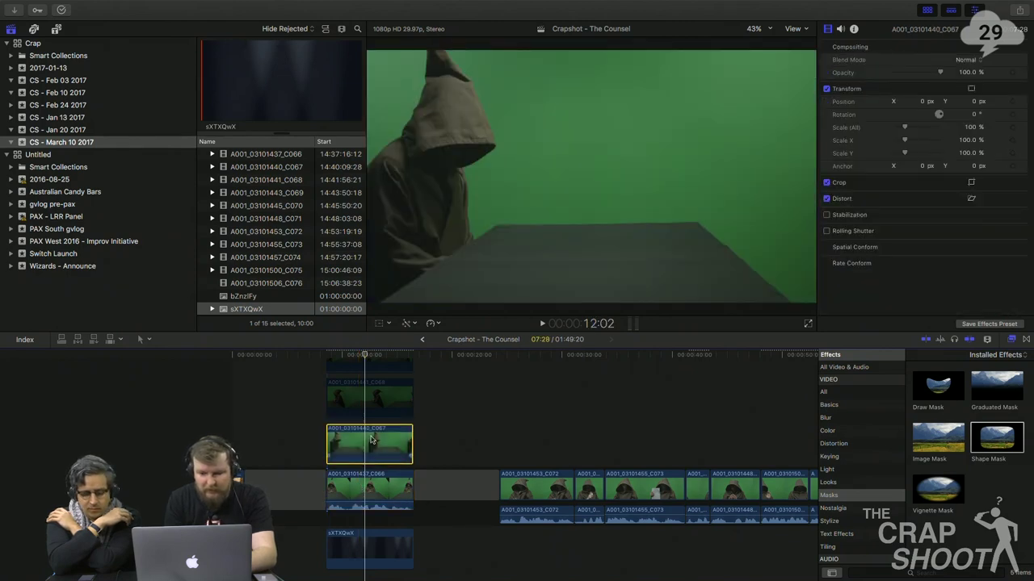
key("super+shift+v")
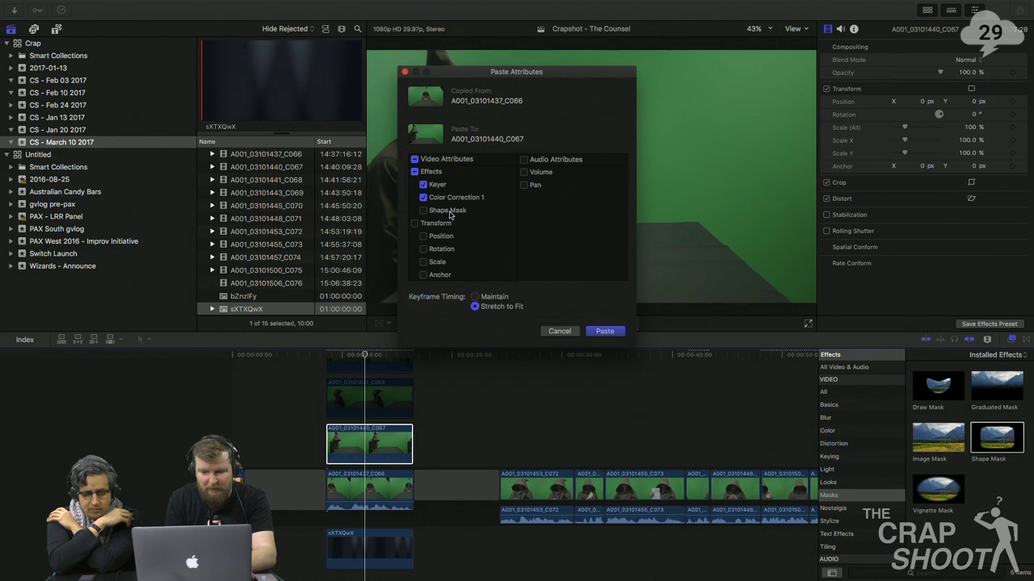
left_click(599, 331)
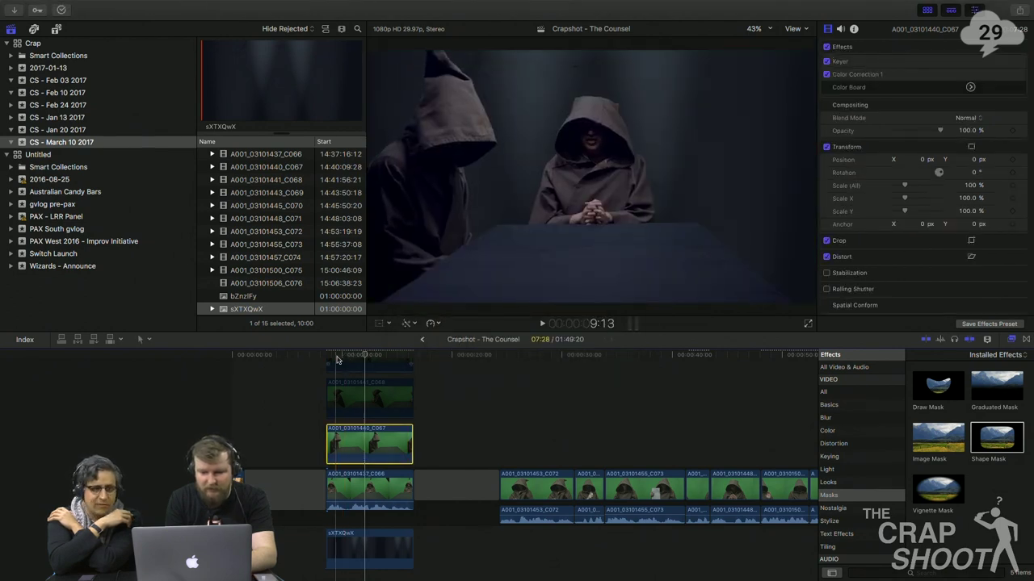
- Paste only Keyer and Color Correction 1 from C066 onto the C070 segment and play back the composite
scroll(358, 359, "up", 5)
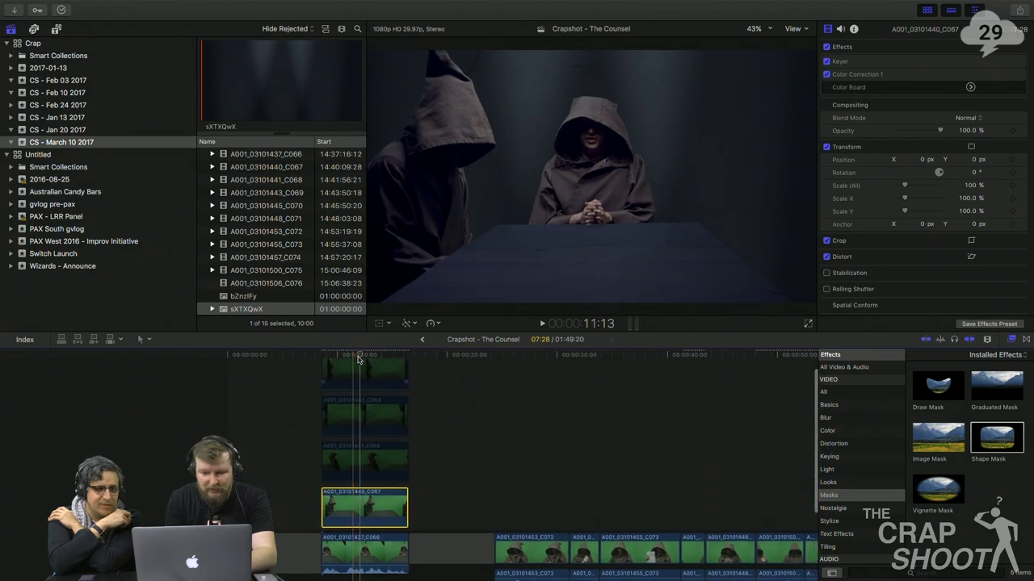
left_click(353, 394)
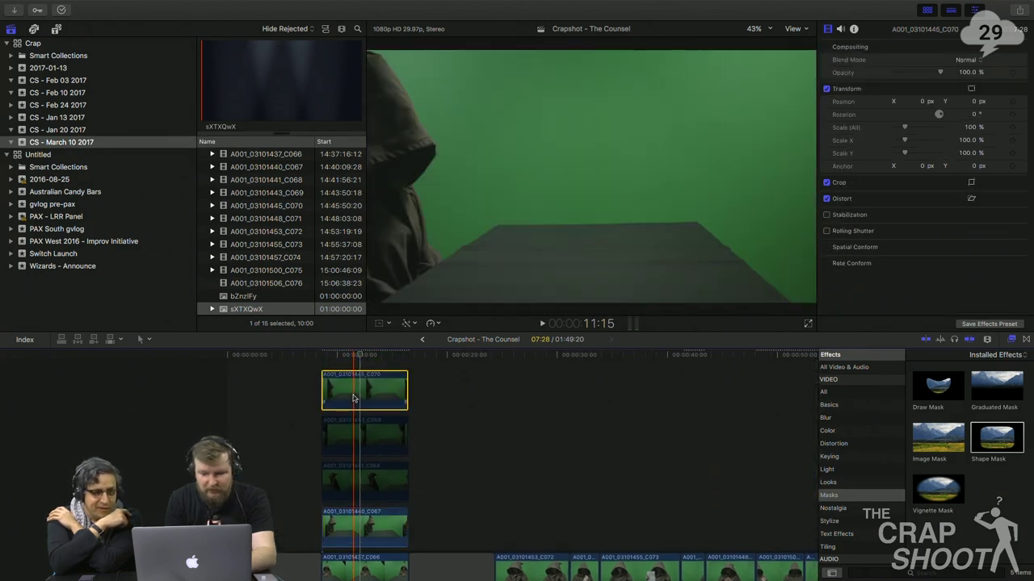
key("super+shift+v")
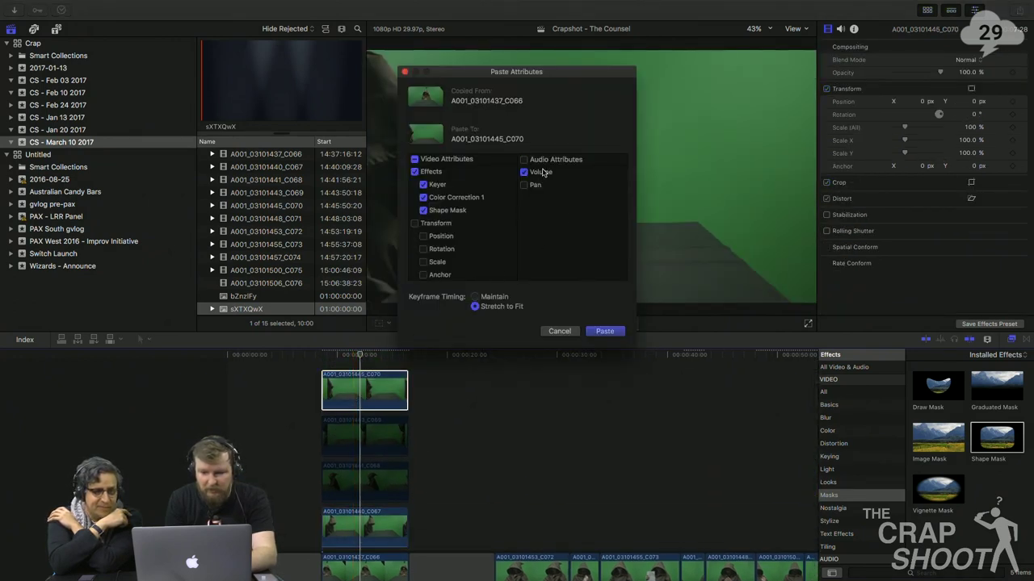
key("Return")
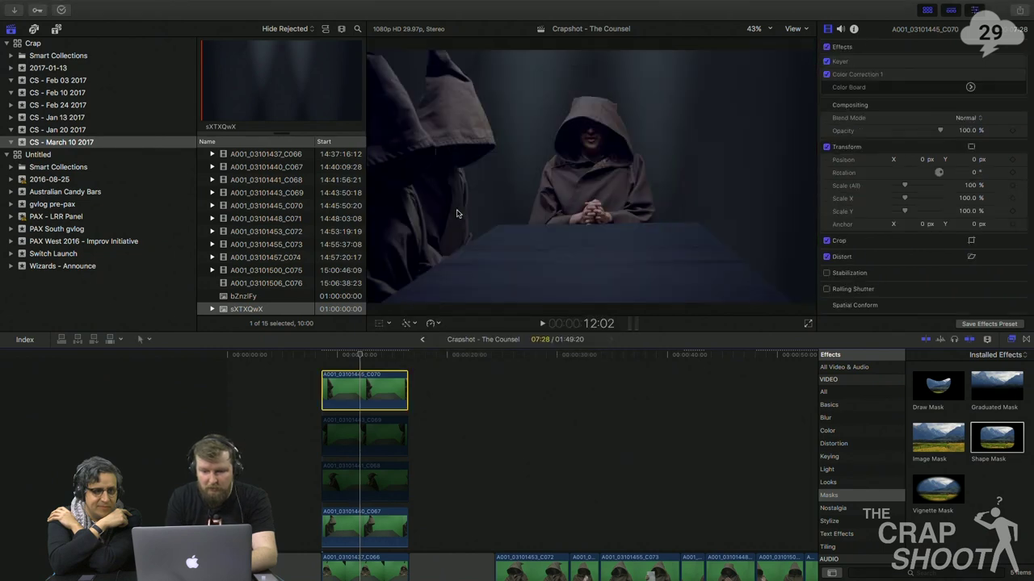
left_click(323, 356)
key("space")
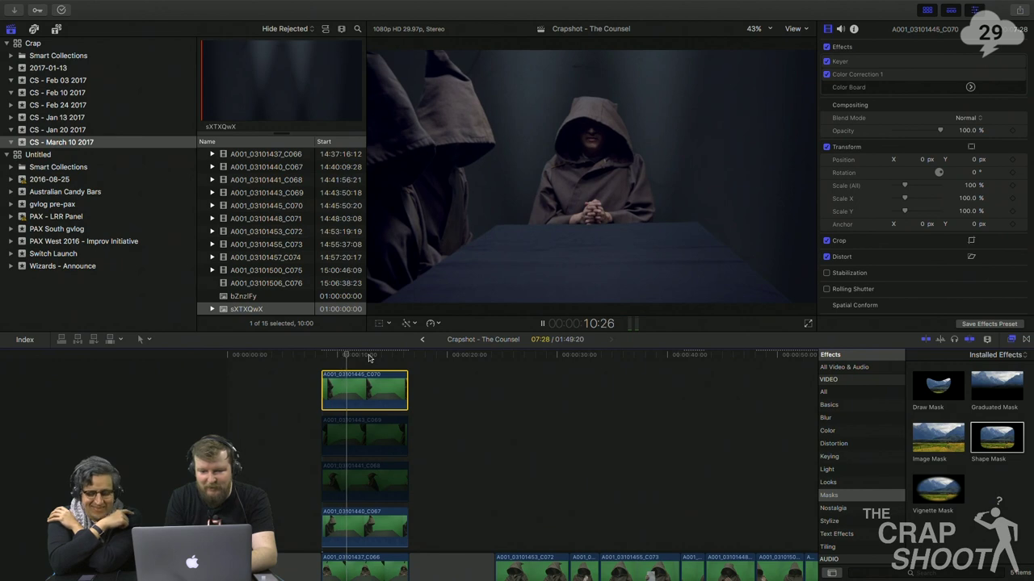
scroll(370, 359, "right", 1)
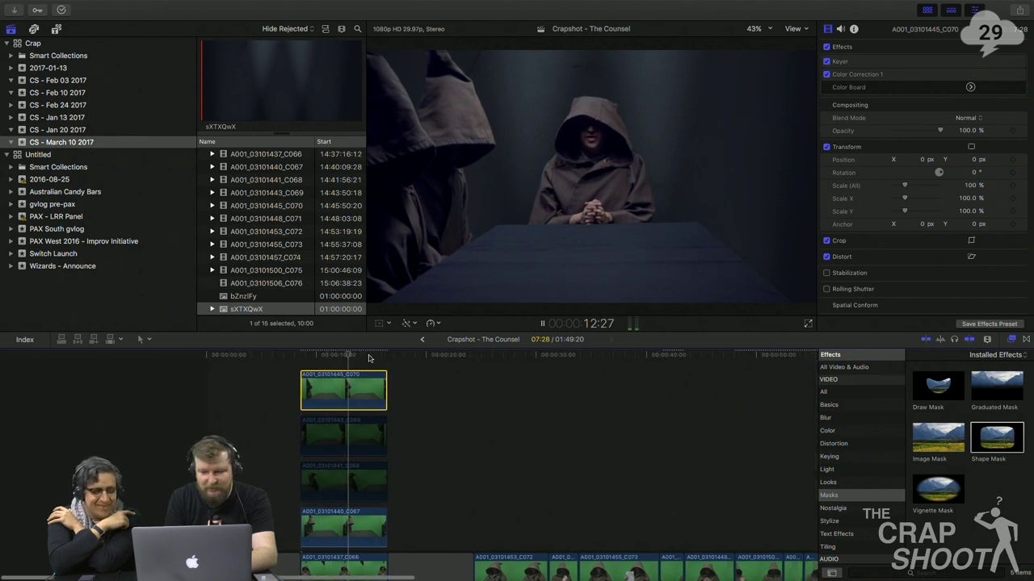
key("space")
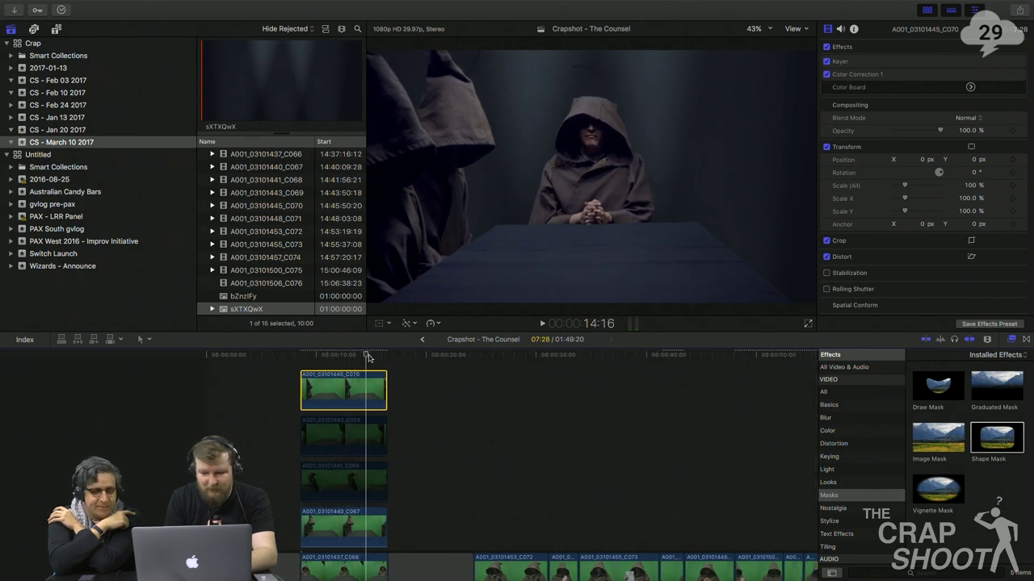
- Paste only Keyer and Color Correction 1 from C066 onto the C068 and C069 segments together, and play back the composite
left_click(350, 444)
left_click(350, 485, "shift")
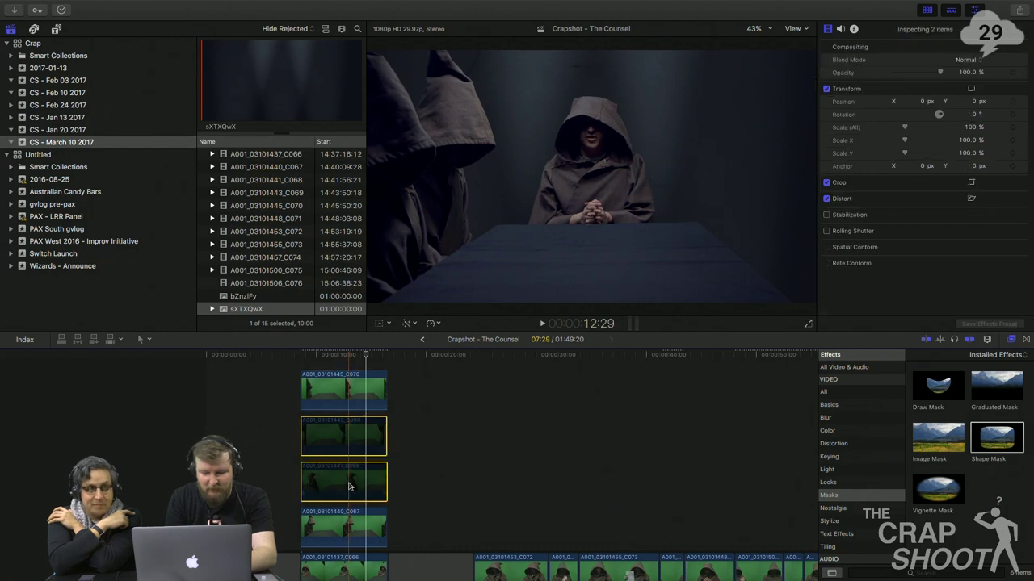
key("shift+super+v")
left_click(524, 159)
key("Return")
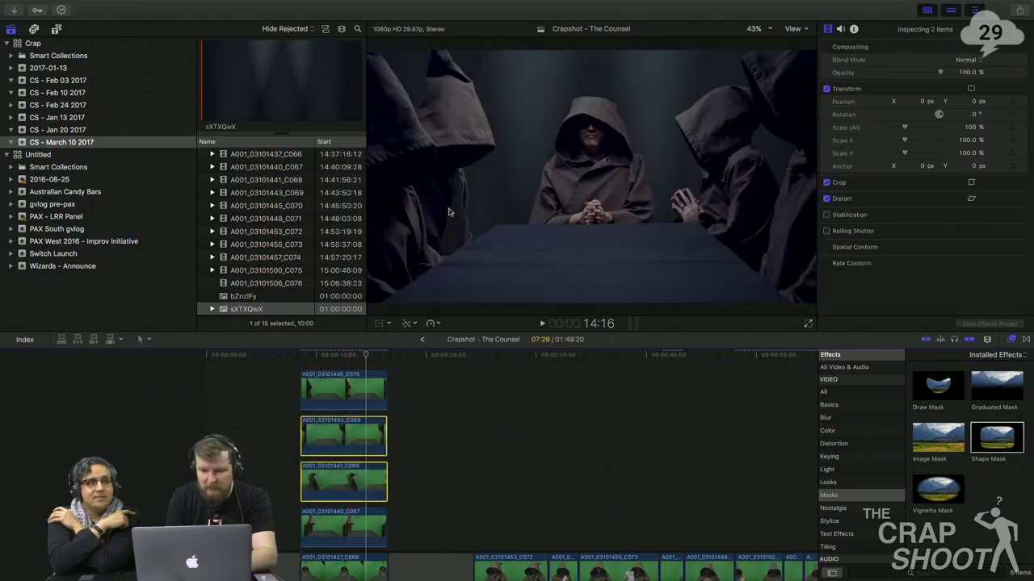
left_click(301, 355)
key("space")
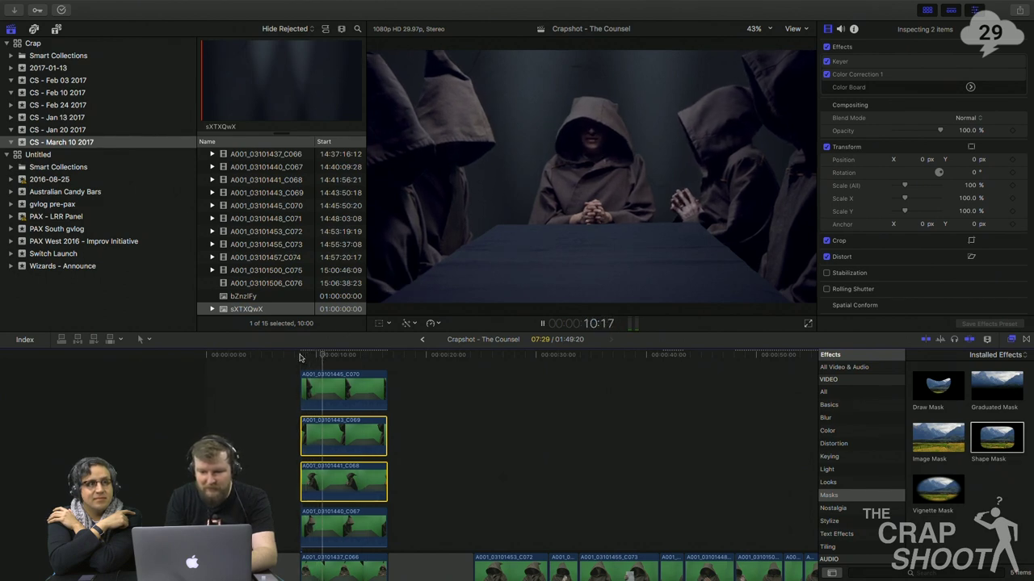
scroll(299, 357, "right", 3)
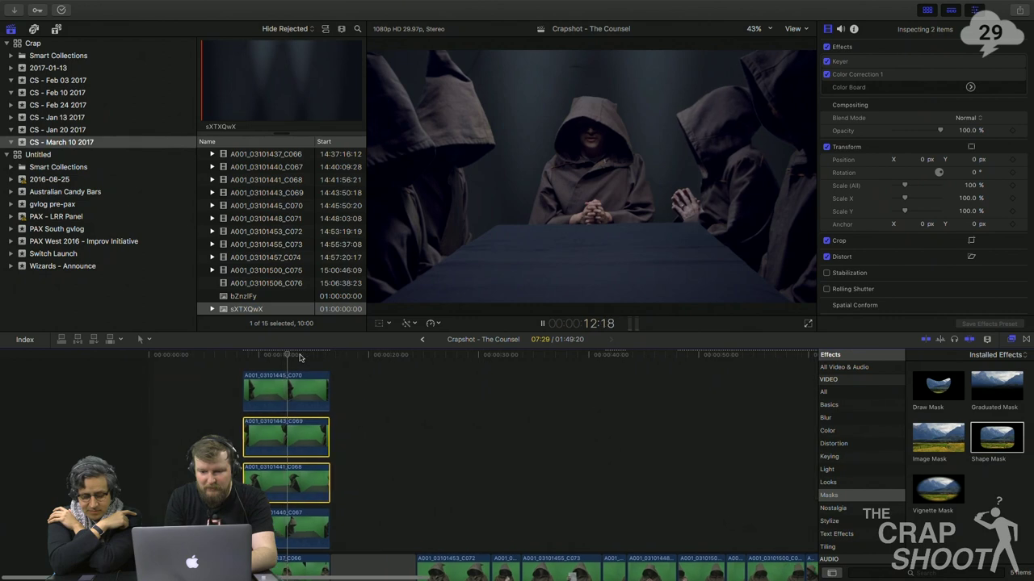
scroll(299, 357, "down", 2)
key("space")
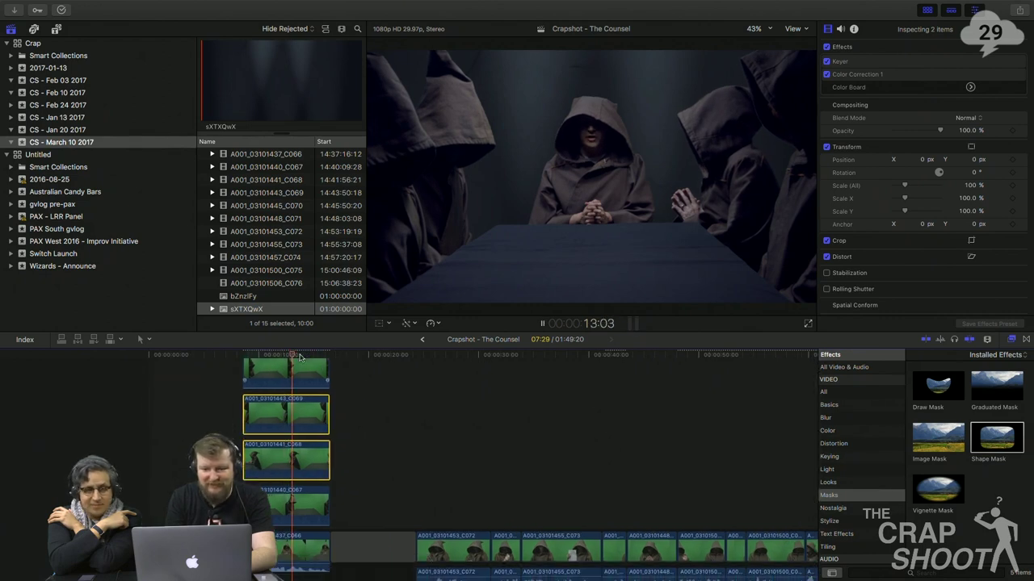
key("space")
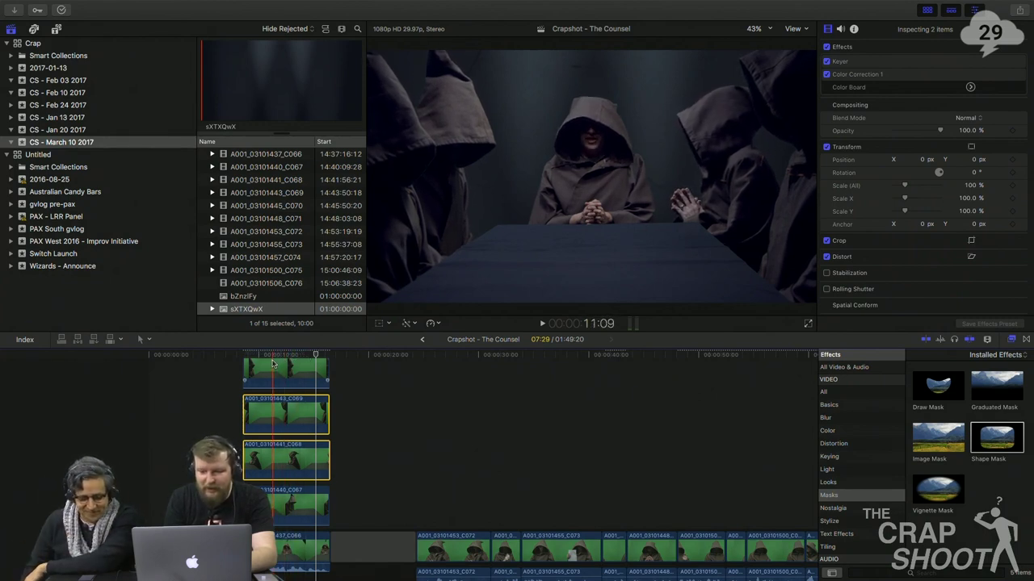
- Move the C068 and C069 segments above C070 in the timeline stack and deselect them
scroll(291, 380, "up", 3)
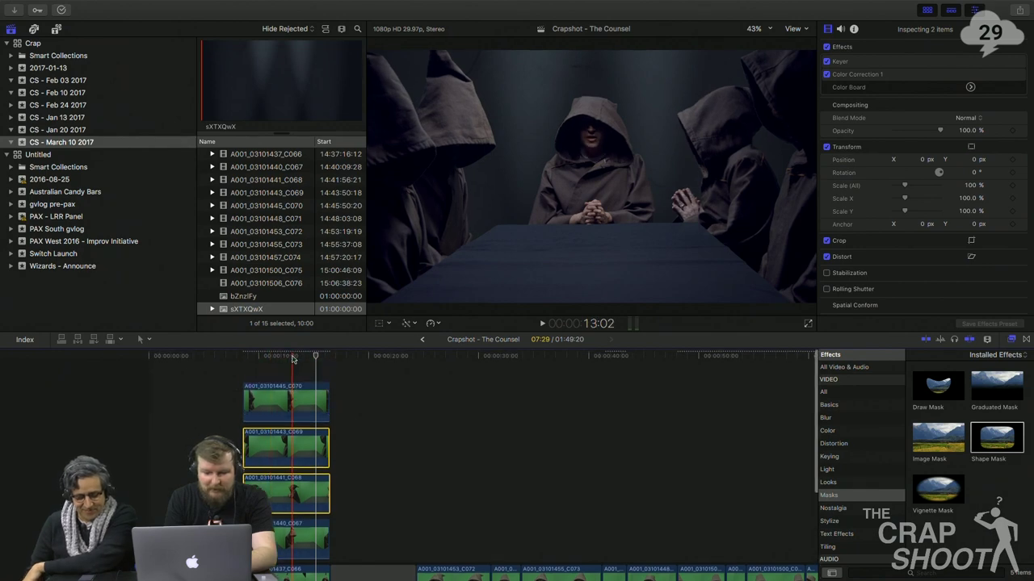
left_click_drag(276, 442, 290, 367)
left_click(298, 355)
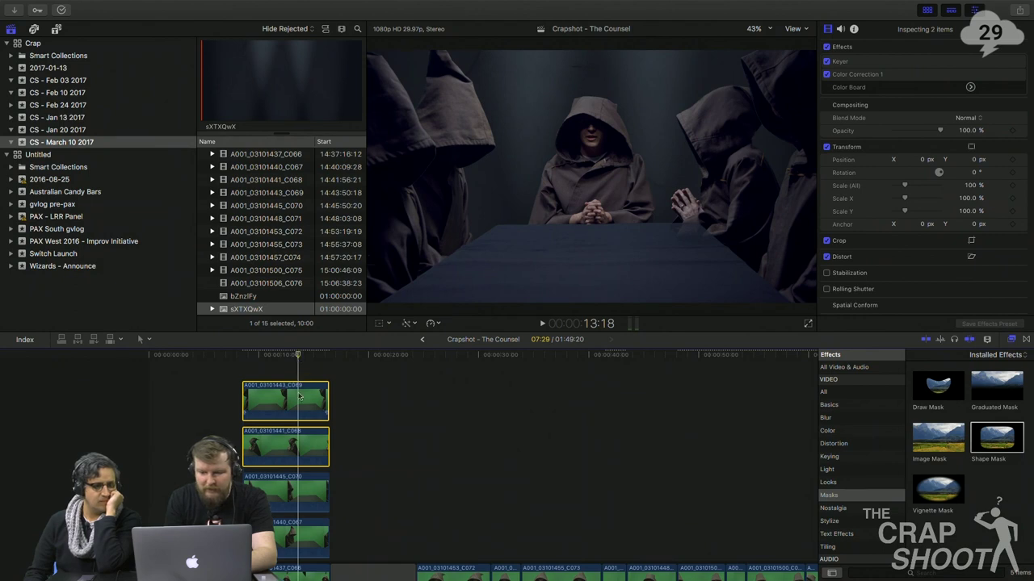
left_click(347, 404)
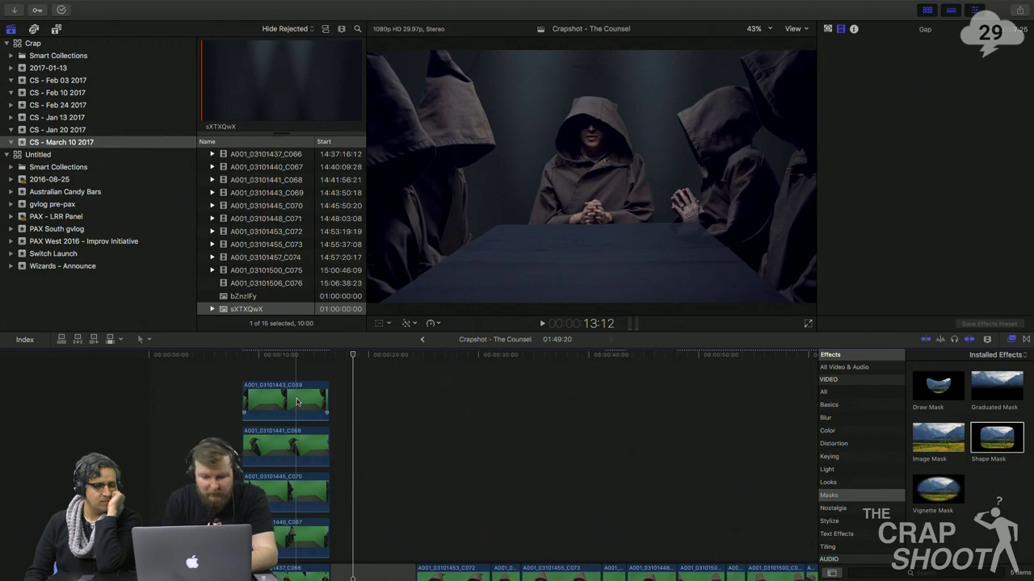
- Apply a Shape Mask to the C069 segment and show its outline over the composite at 13:27
left_click(297, 401)
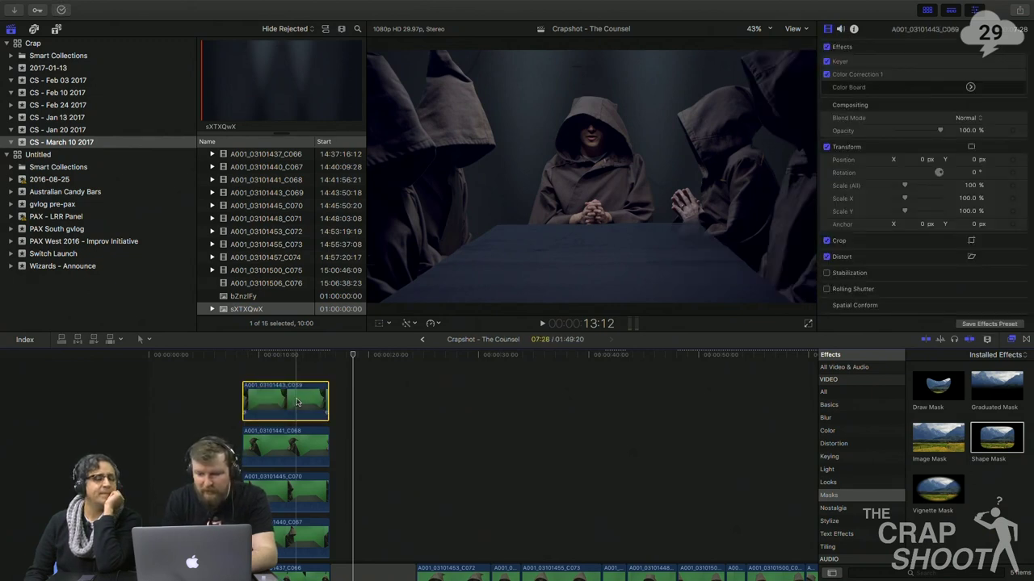
left_click_drag(1008, 440, 295, 400)
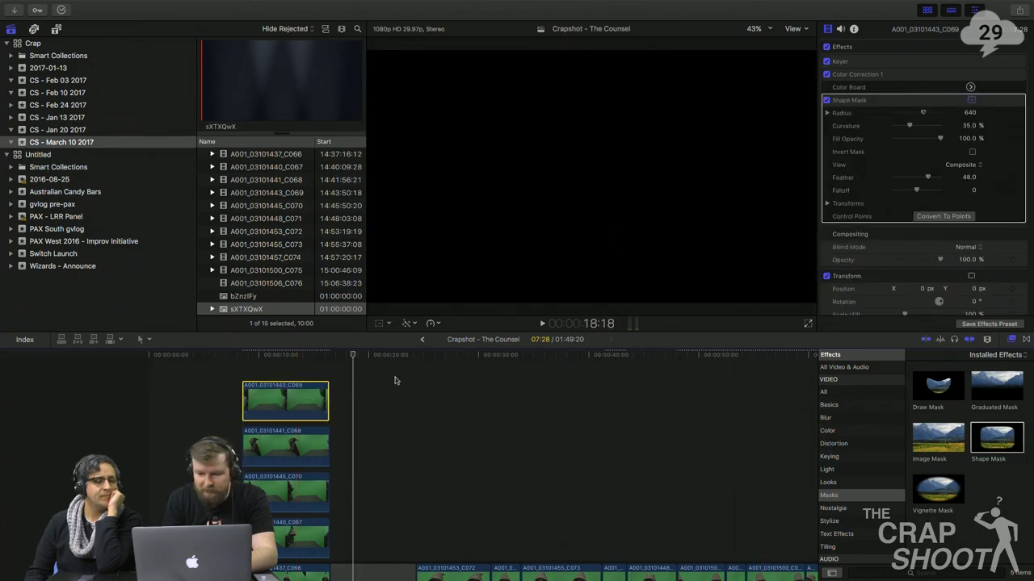
left_click(301, 357)
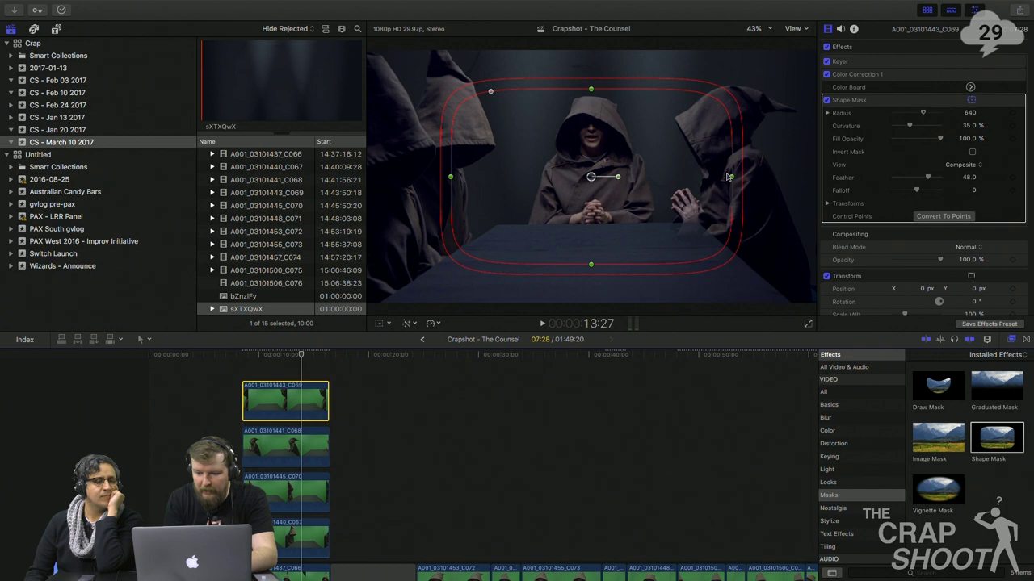
- Shrink C069's Shape Mask to a radius of 223.76, position it around the seated figure's clasped hands at the table's edge, and invert it
left_click_drag(728, 176, 639, 177)
left_click_drag(592, 91, 675, 189)
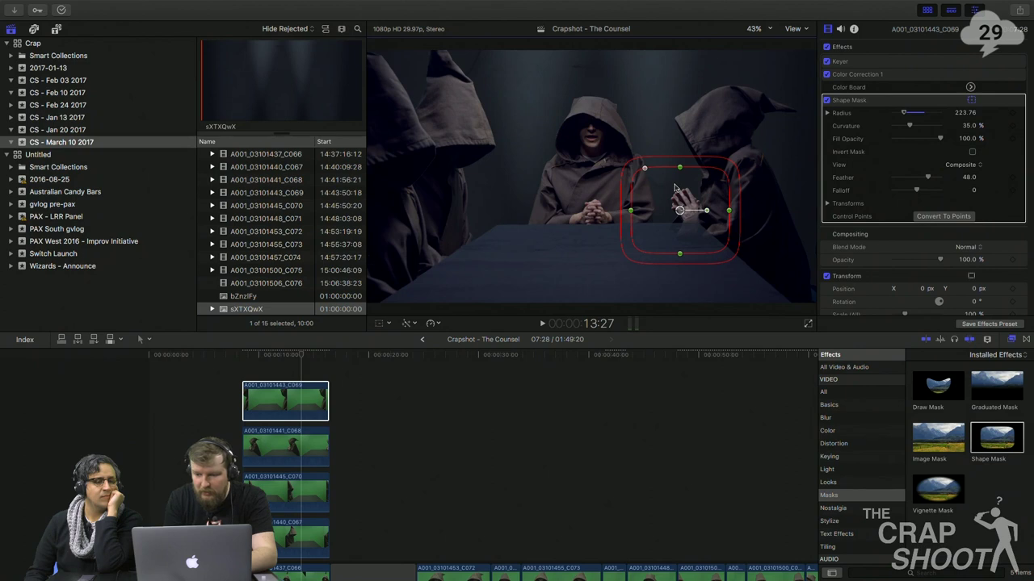
left_click(972, 152)
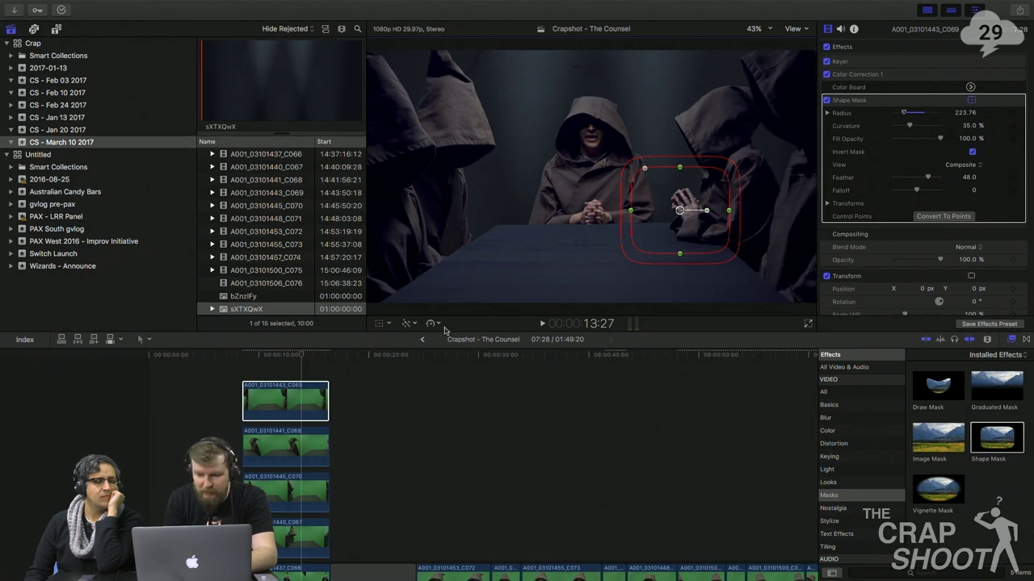
left_click(272, 393)
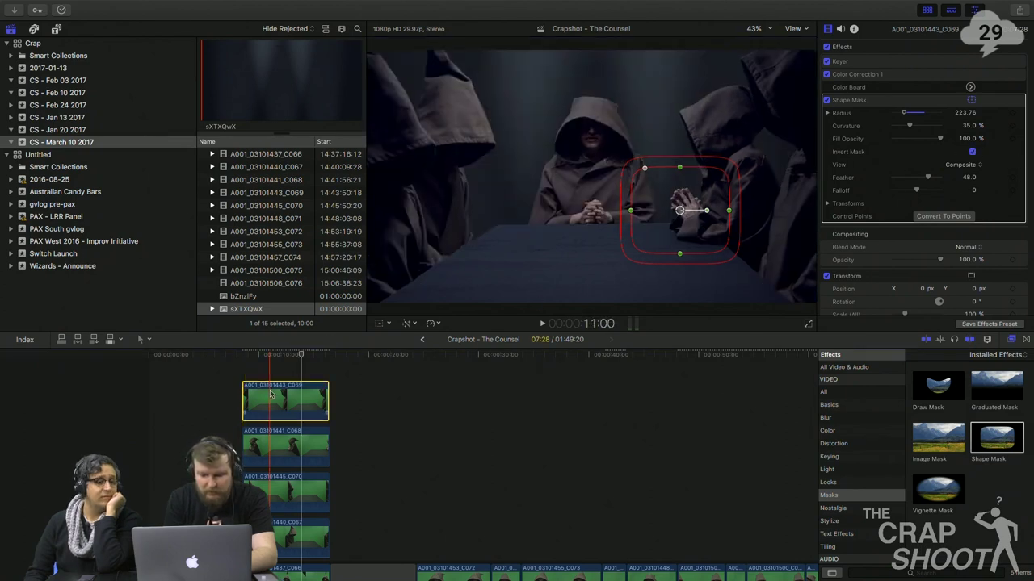
- Disable the C068, C070, C067 and C066 segments to isolate C069 over the background, and park the playhead at 13:22
left_click_drag(354, 445, 281, 569)
key("v")
left_click(281, 363)
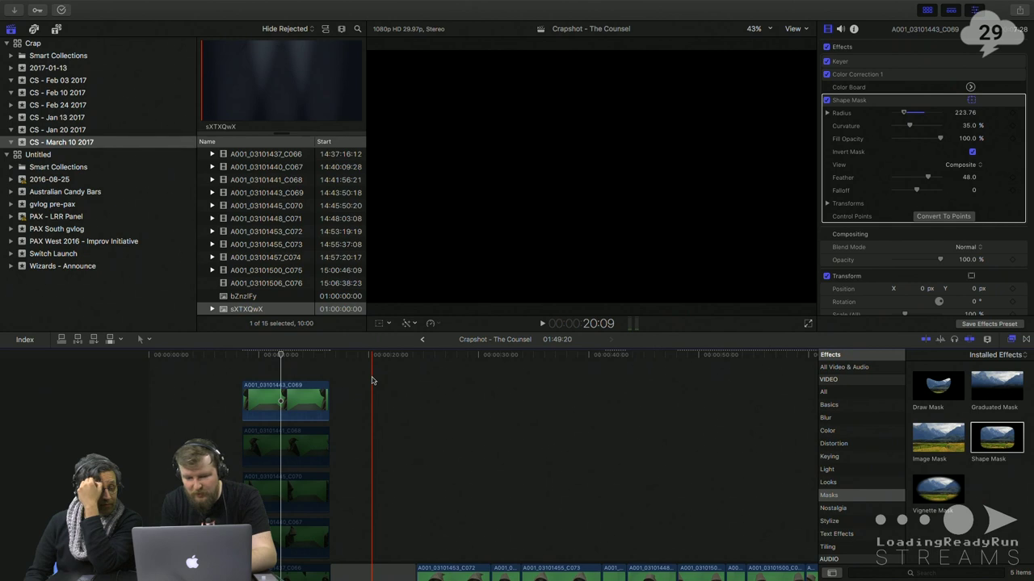
left_click(299, 380)
left_click(909, 80)
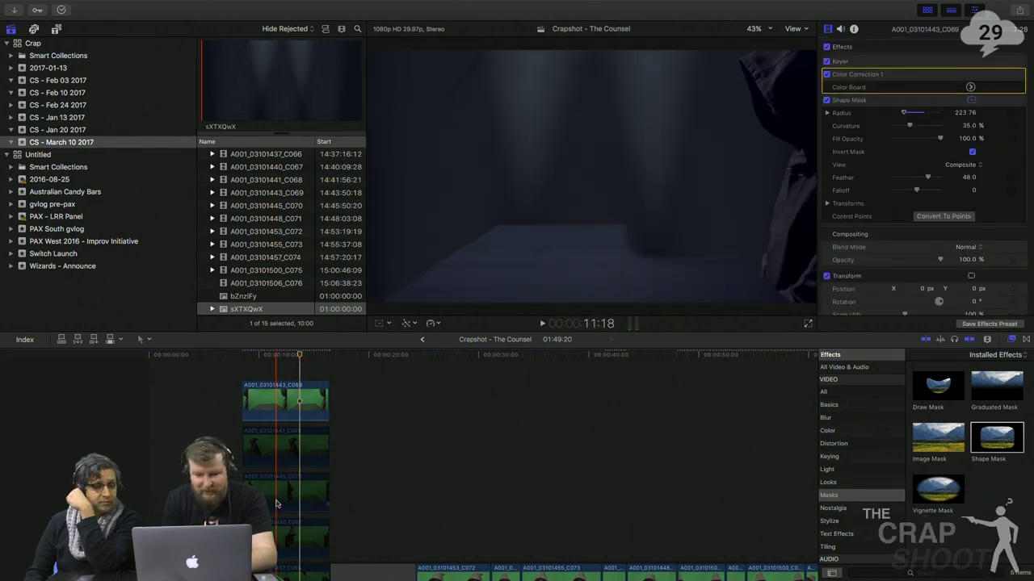
- Place the Pinstripes texture generator above the background clip and beneath the C066 segment as a contrasting backdrop
scroll(279, 501, "down", 5)
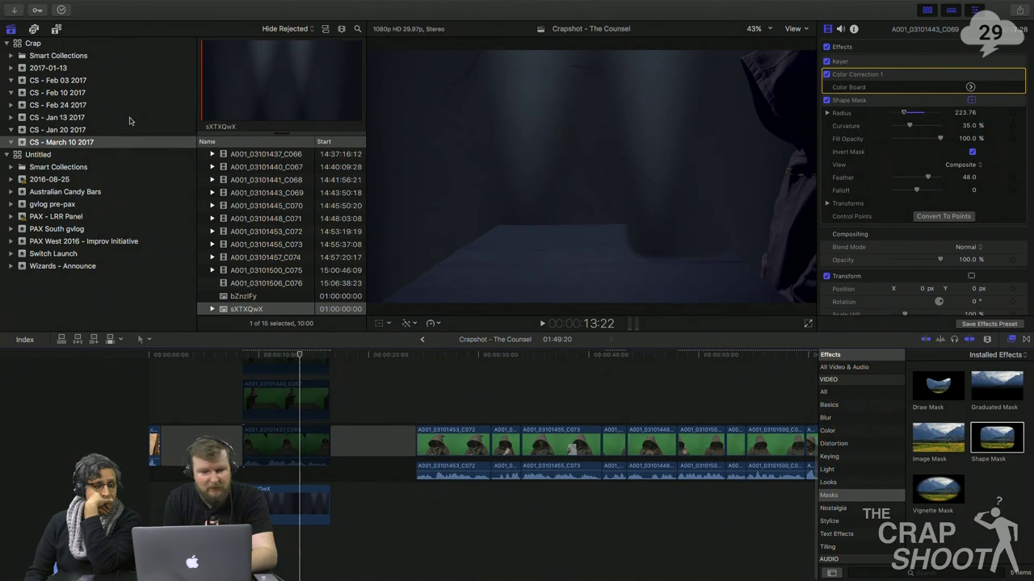
left_click(55, 29)
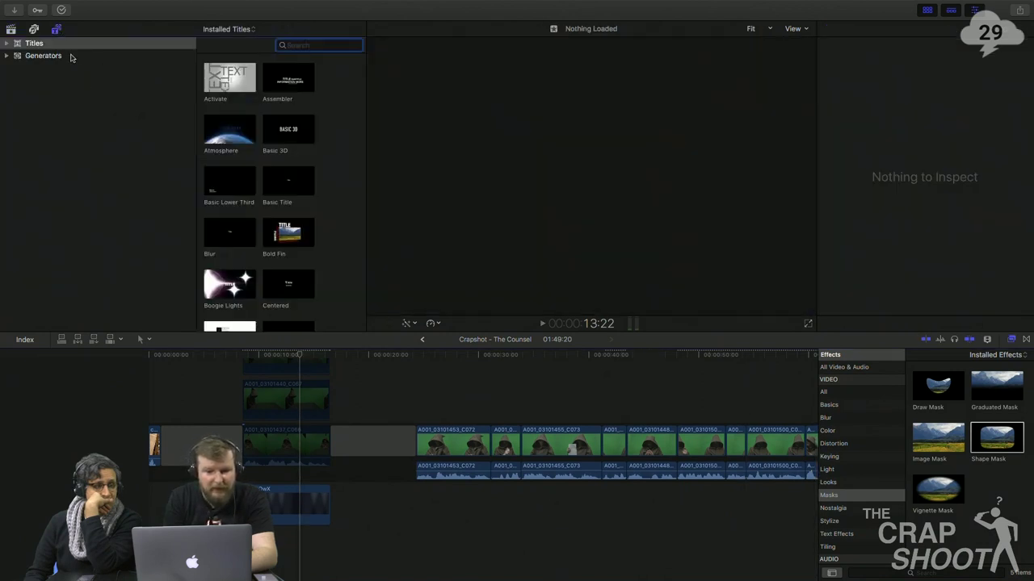
left_click(8, 56)
left_click(82, 82)
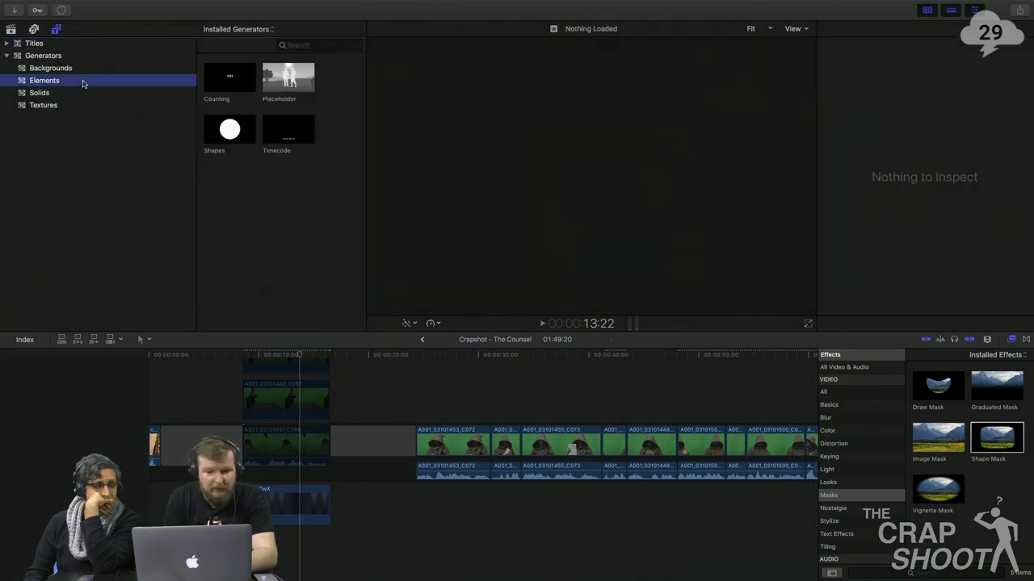
left_click(73, 94)
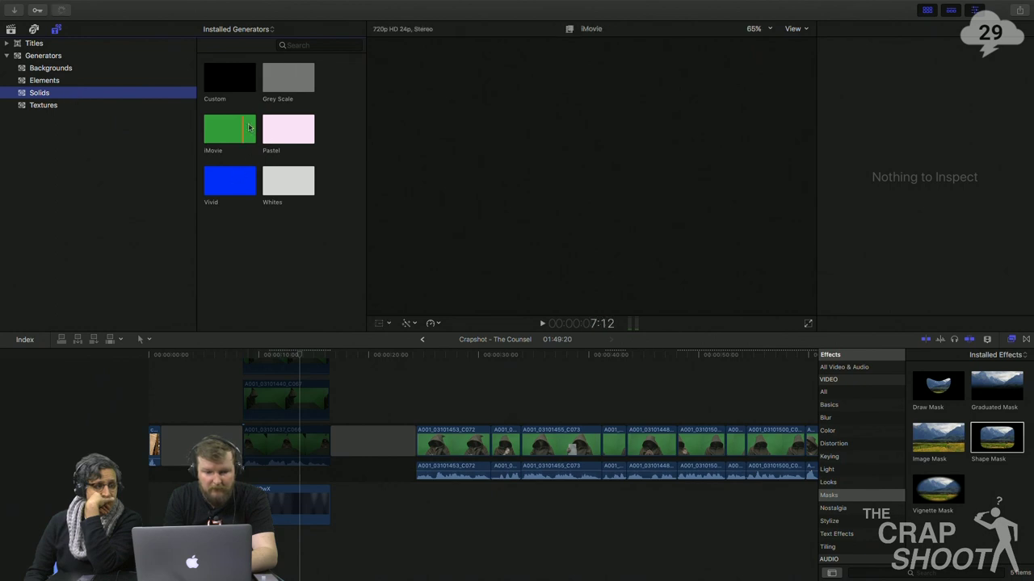
left_click(116, 105)
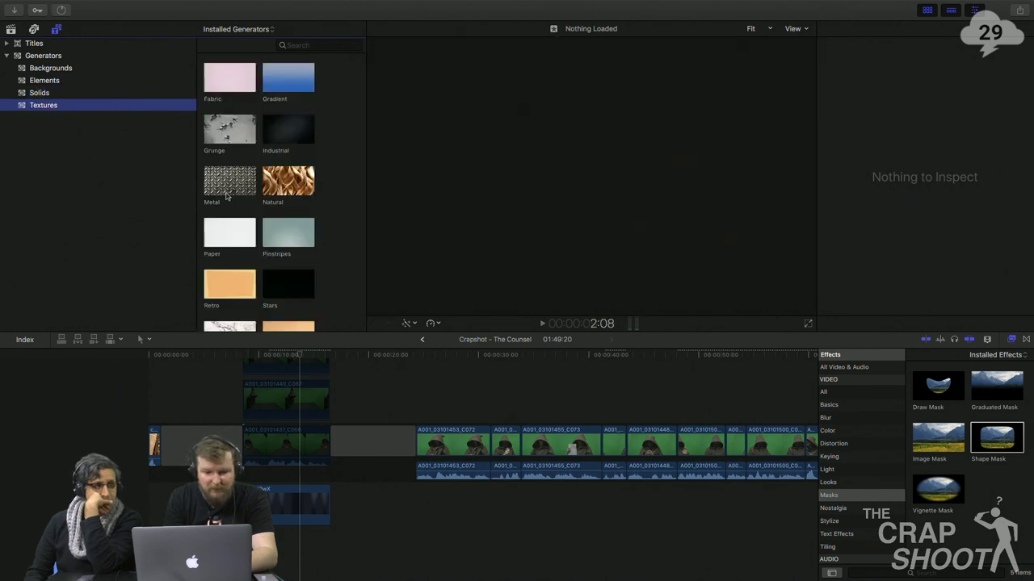
left_click_drag(274, 244, 329, 501)
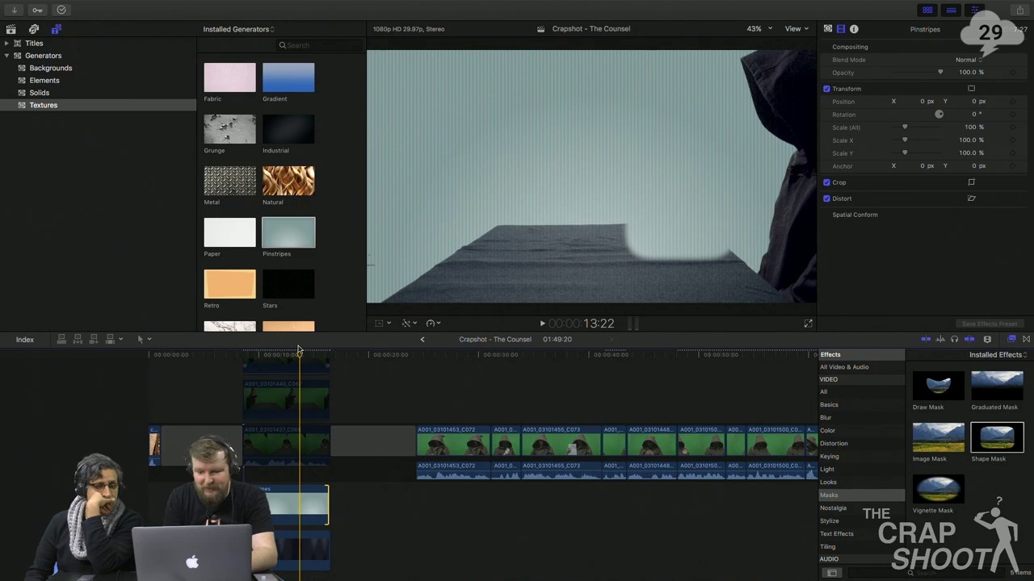
scroll(299, 371, "up", 5)
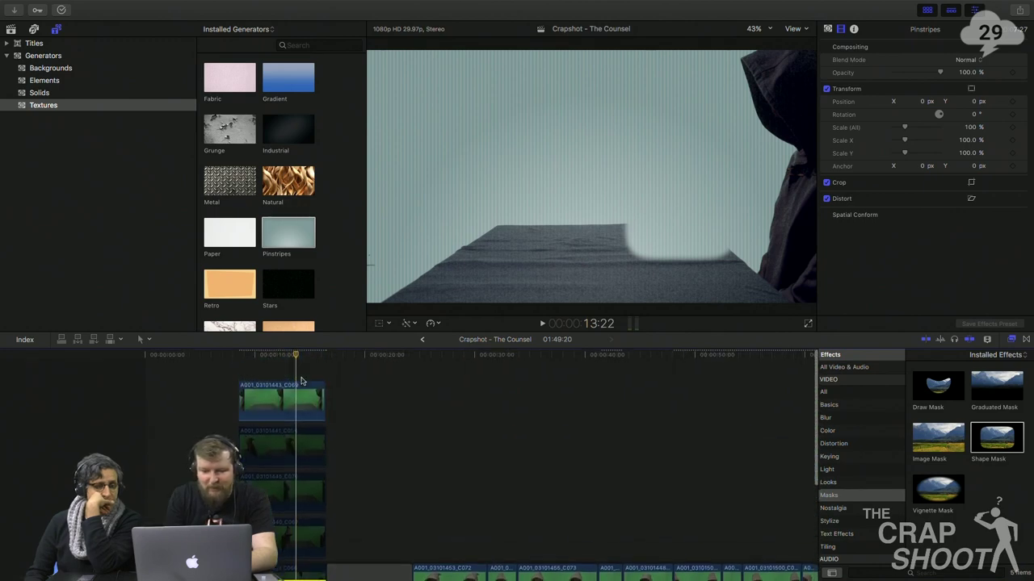
- Enable the C068 segment, expand its Keyer parameters, and try adjusting Fill Holes
left_click(296, 444)
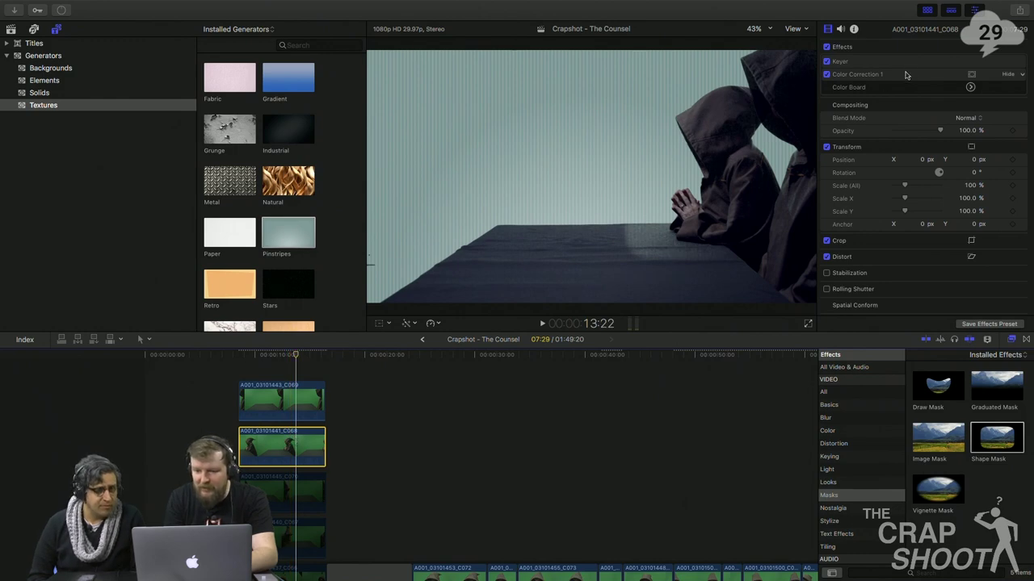
left_click(1007, 63)
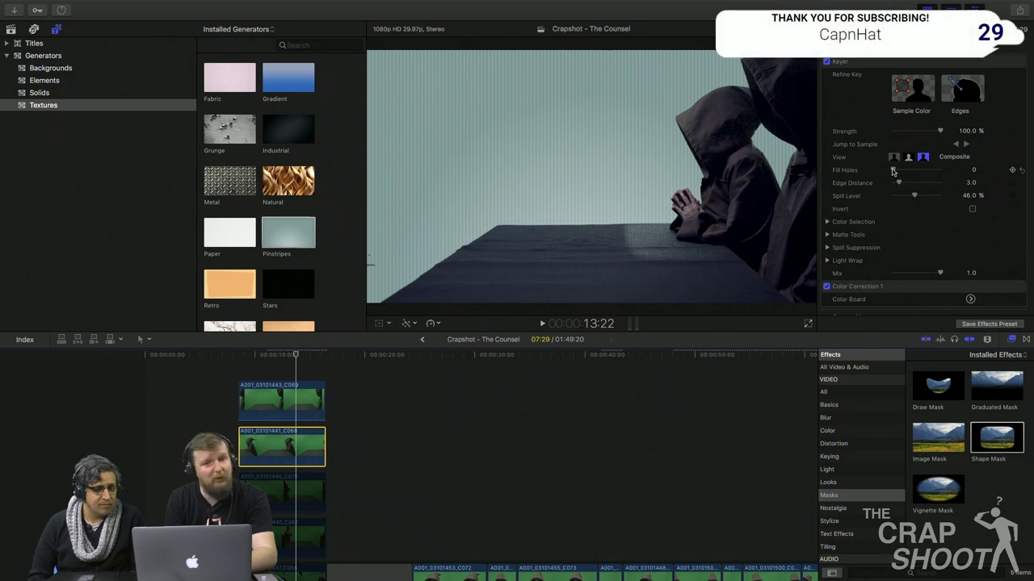
left_click_drag(892, 171, 889, 172)
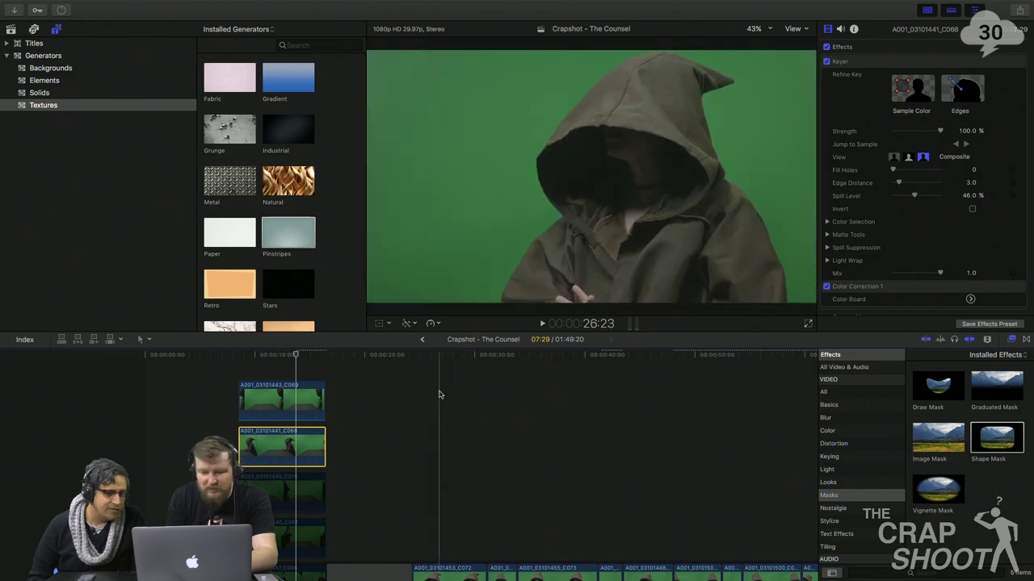
- Select the five keyed segments C066 to C070, enable them all, and raise the Keyer's Fill Holes to 1.29
scroll(295, 550, "down", 2)
left_click(294, 554)
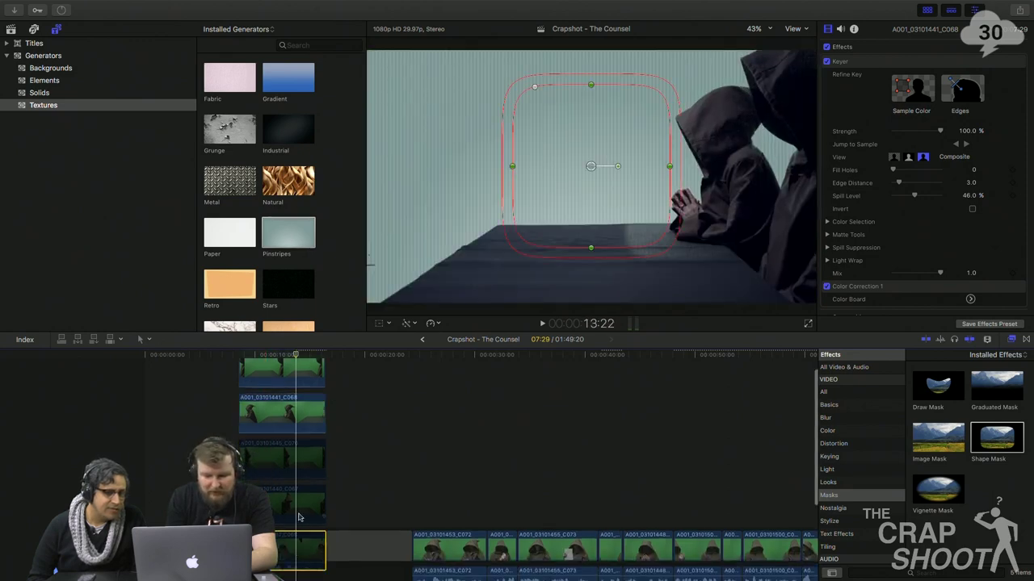
left_click(300, 502, "super")
left_click(298, 467, "super")
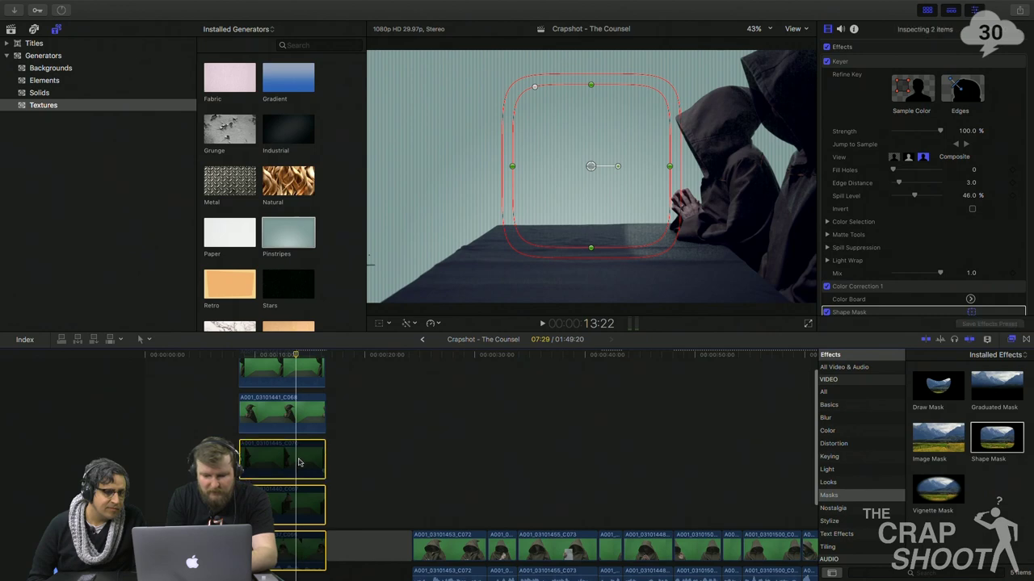
scroll(298, 452, "up", 2)
left_click(300, 404, "super")
left_click(298, 441, "super")
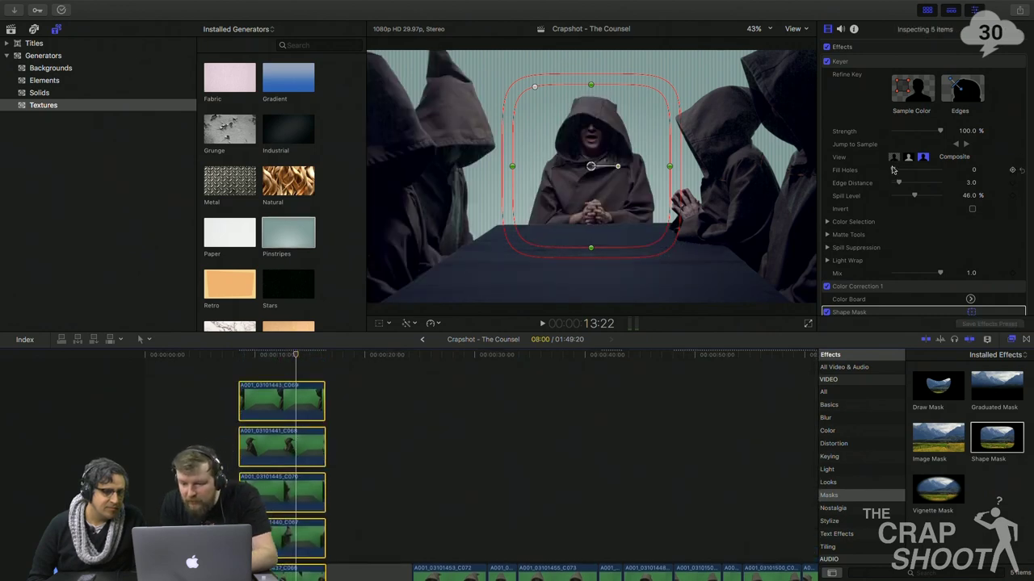
left_click_drag(892, 171, 894, 172)
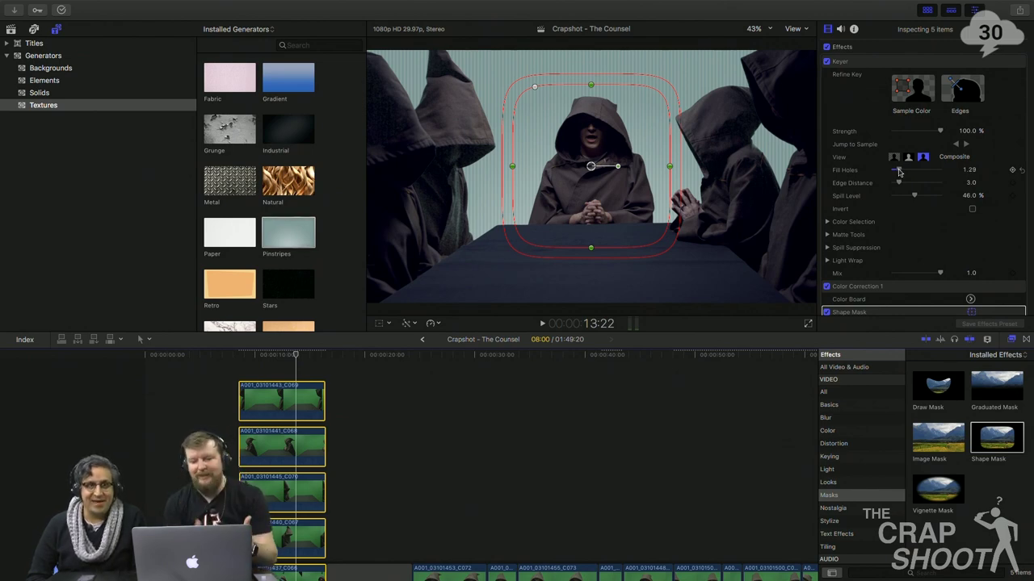
- Disable the C069, C068, C070 and C066 segments to isolate C067 over the Pinstripes backdrop
left_click(294, 367)
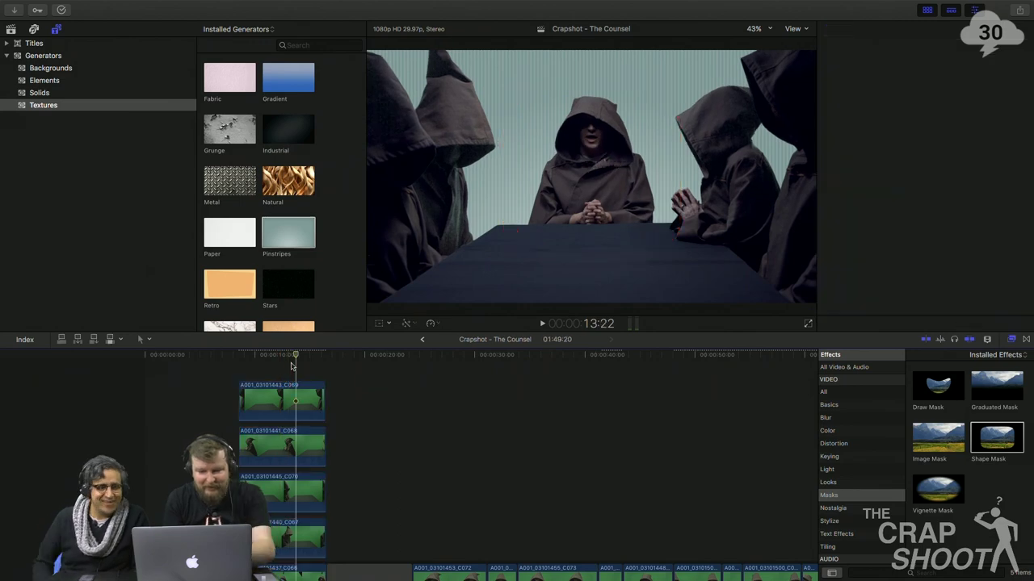
scroll(324, 395, "down", 2)
left_click_drag(357, 368, 259, 465)
key("v")
left_click(278, 507)
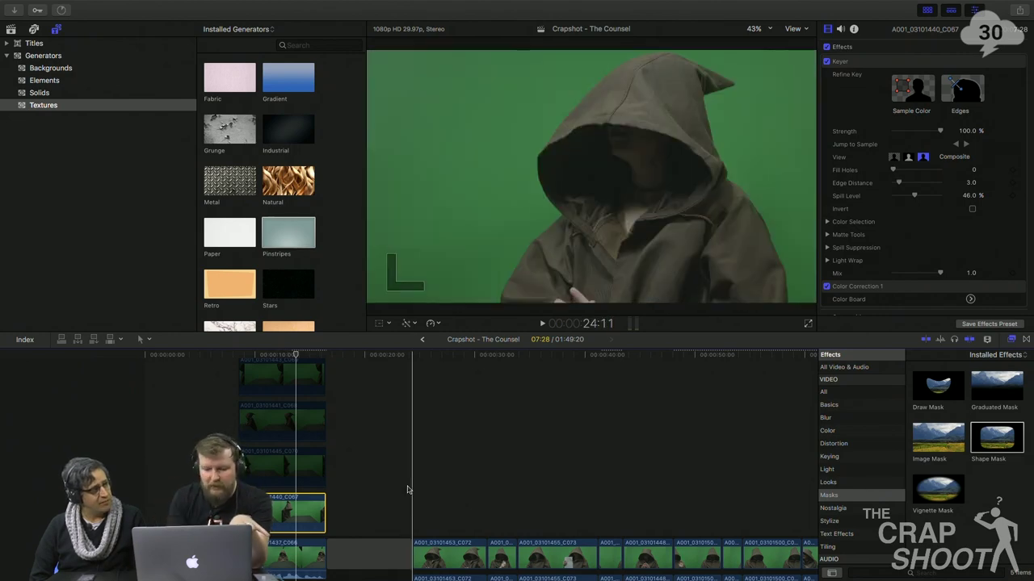
left_click(284, 554)
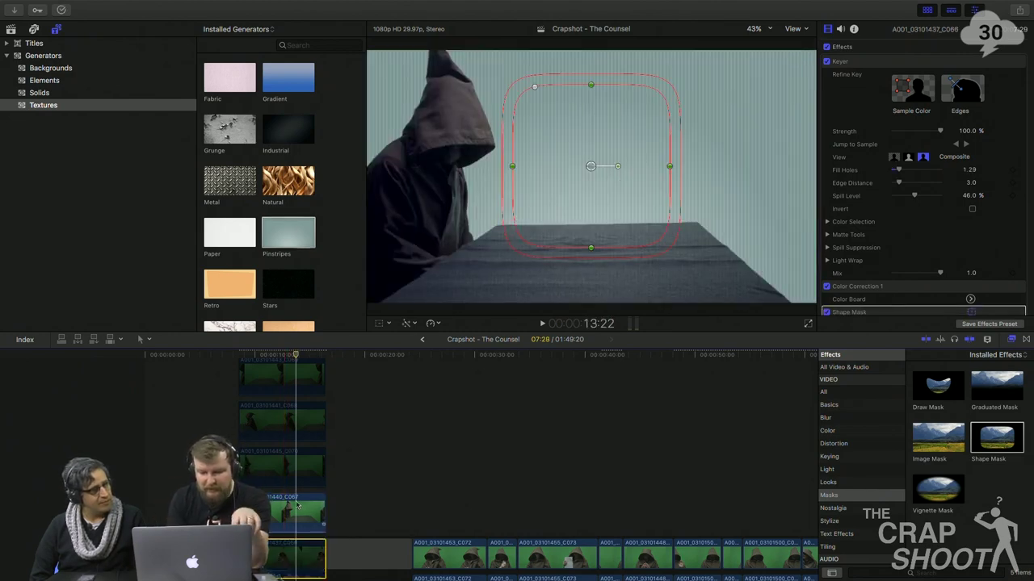
- Set the Keyer's Fill Holes to 0.73 on the C067 segment
left_click(284, 512)
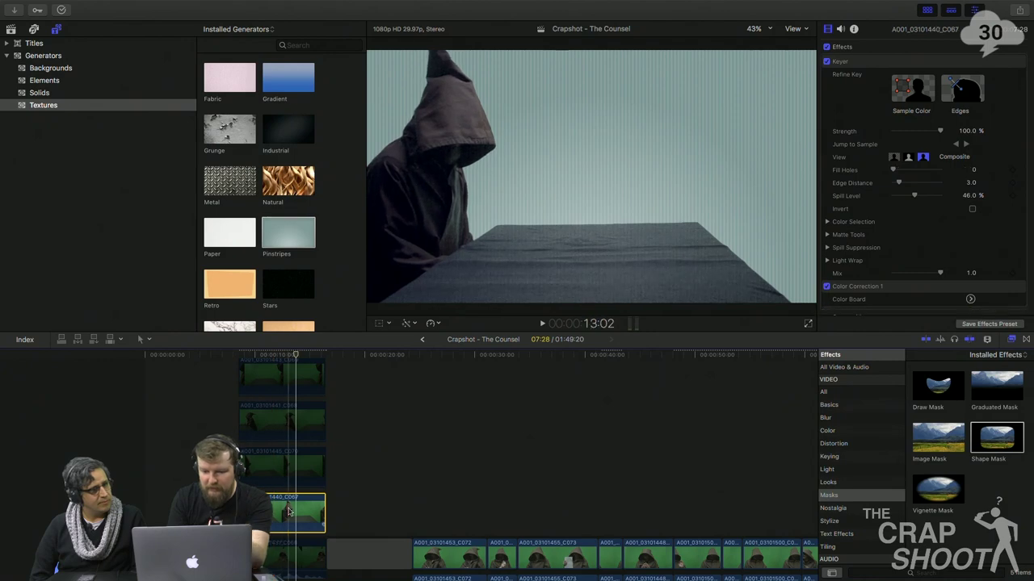
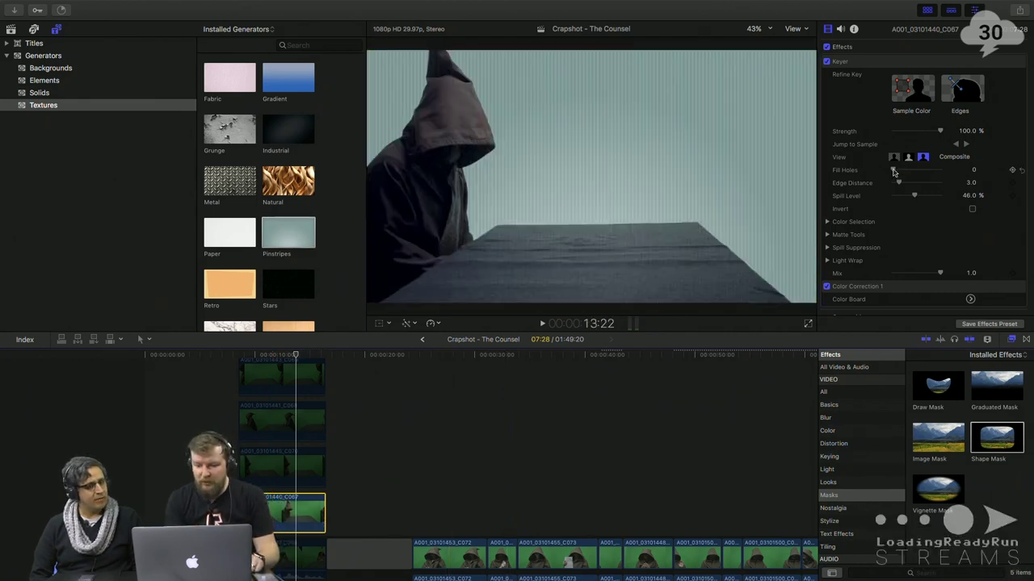
left_click_drag(893, 171, 893, 171)
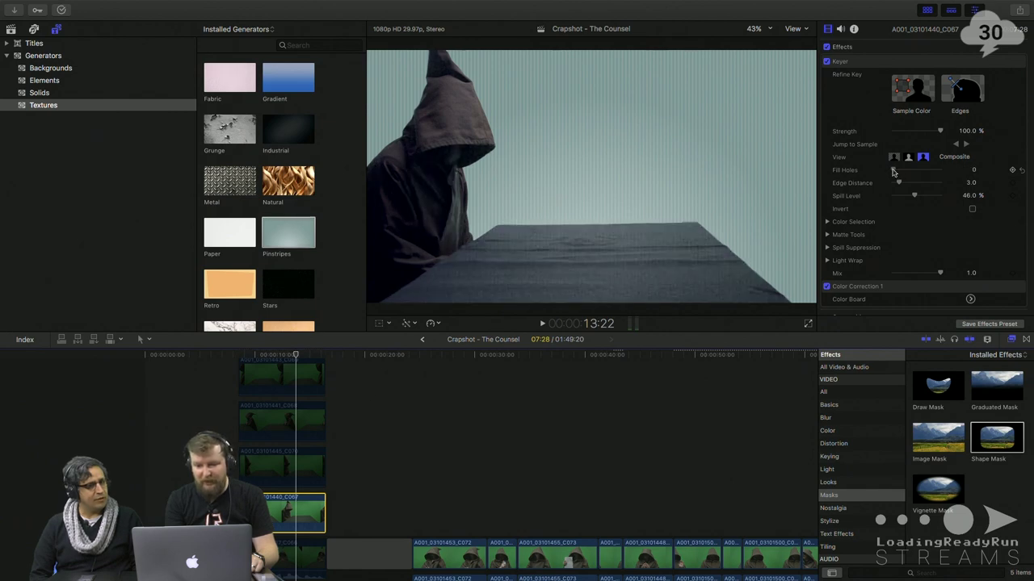
left_click_drag(892, 172, 897, 172)
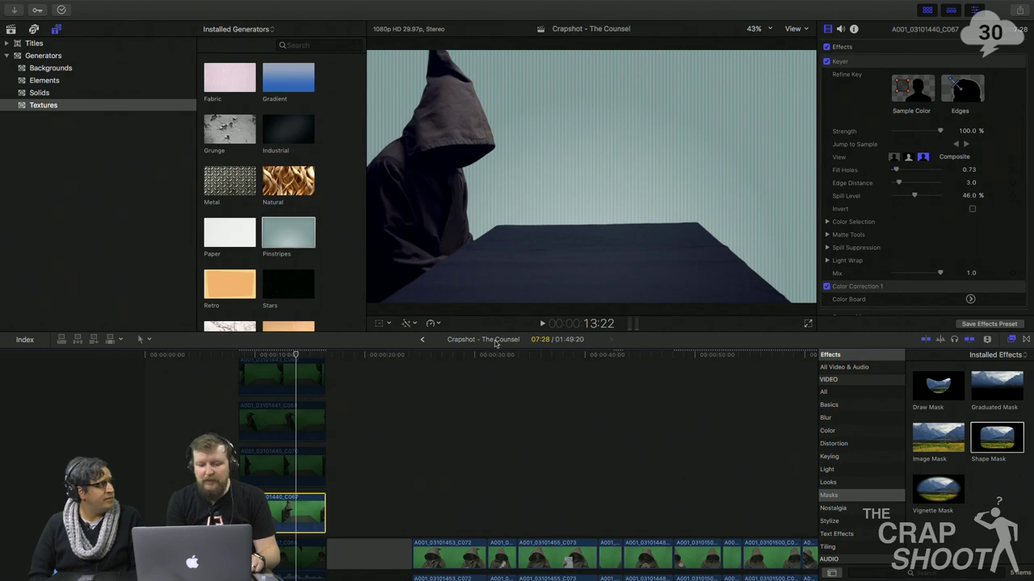
- Enable the C070 segment and match its Keyer Fill Holes to C067's value of 0.73
left_click(307, 468)
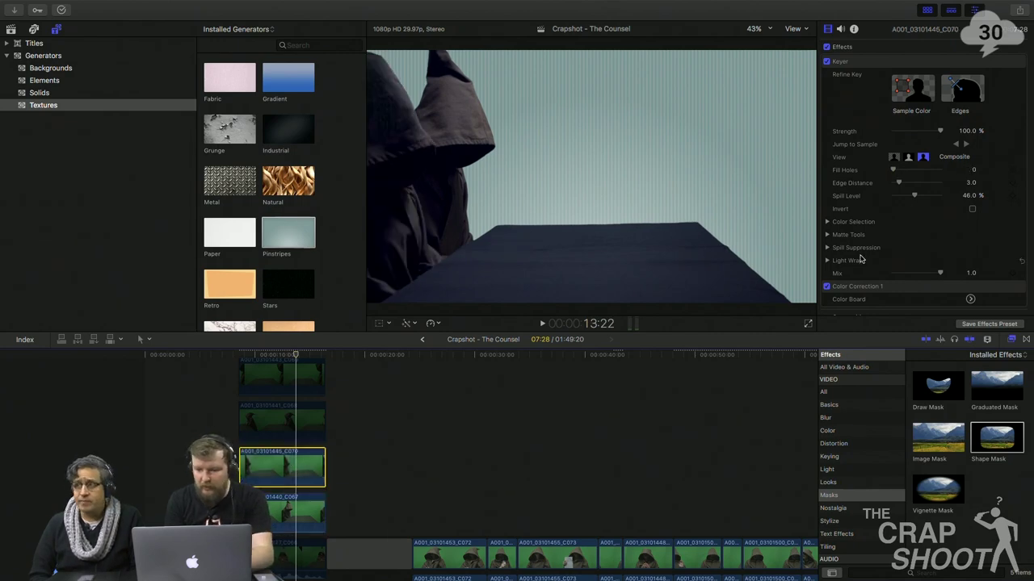
left_click(307, 514)
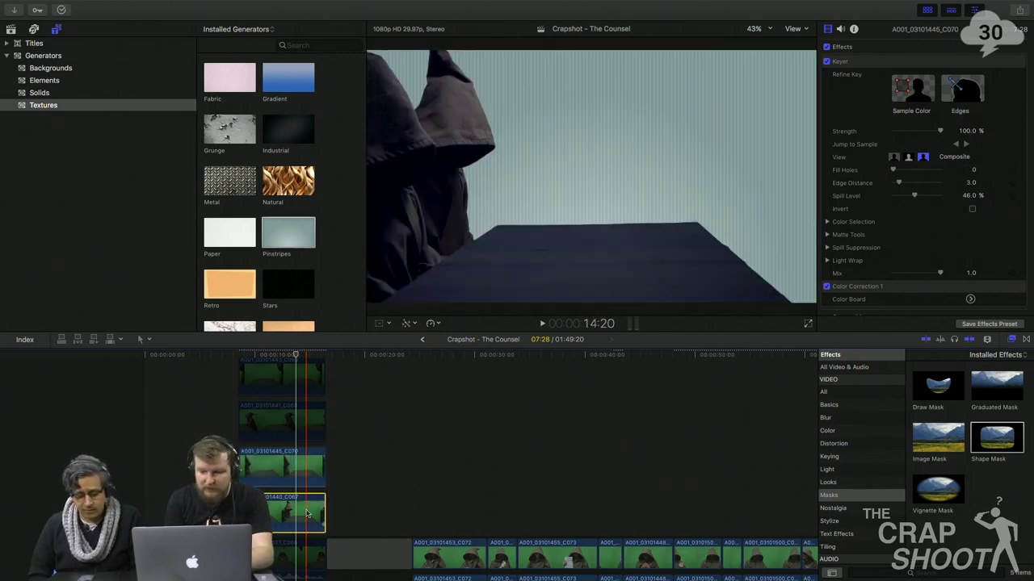
left_click(289, 469)
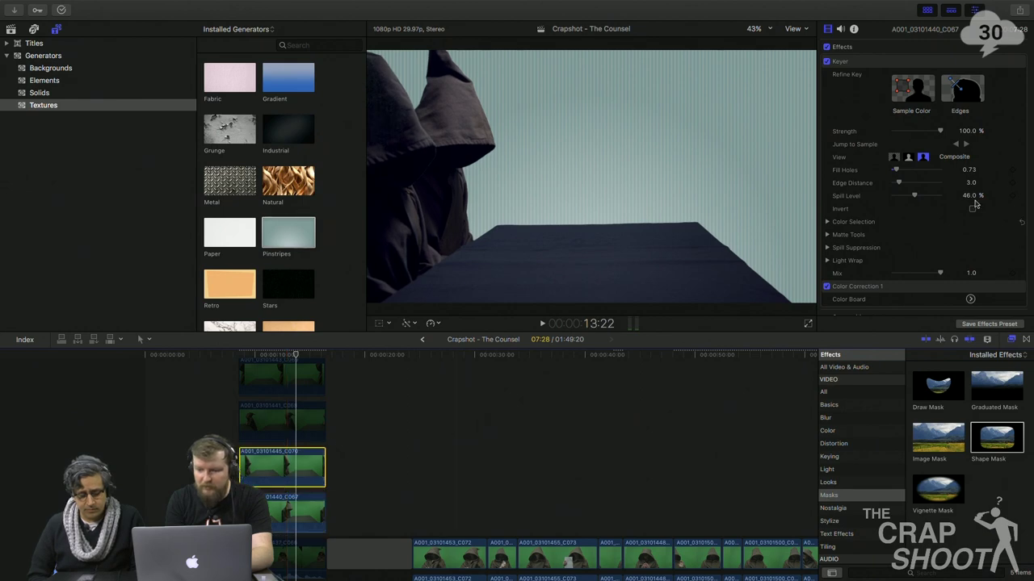
left_click(973, 171)
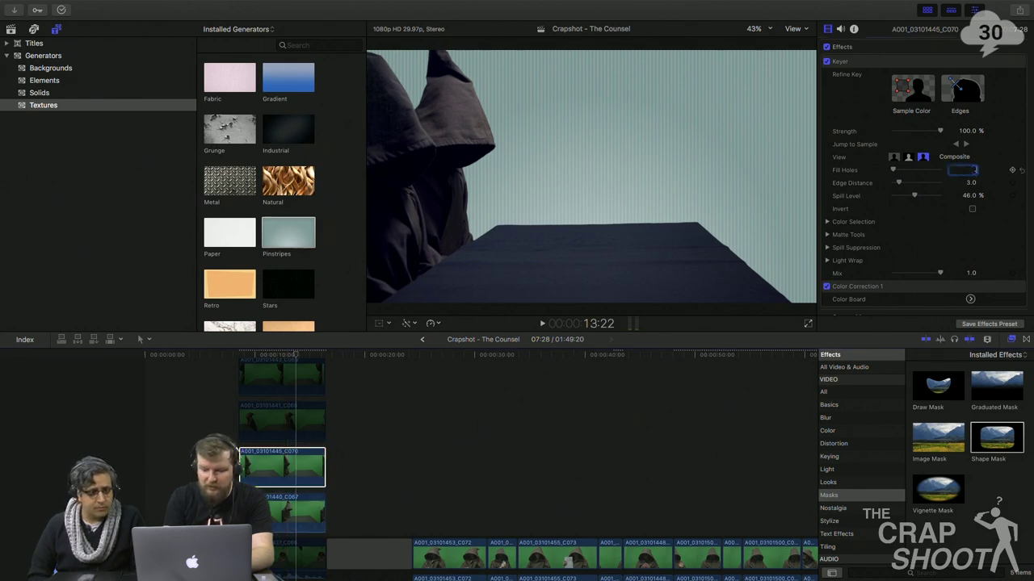
type(".73")
key("Return")
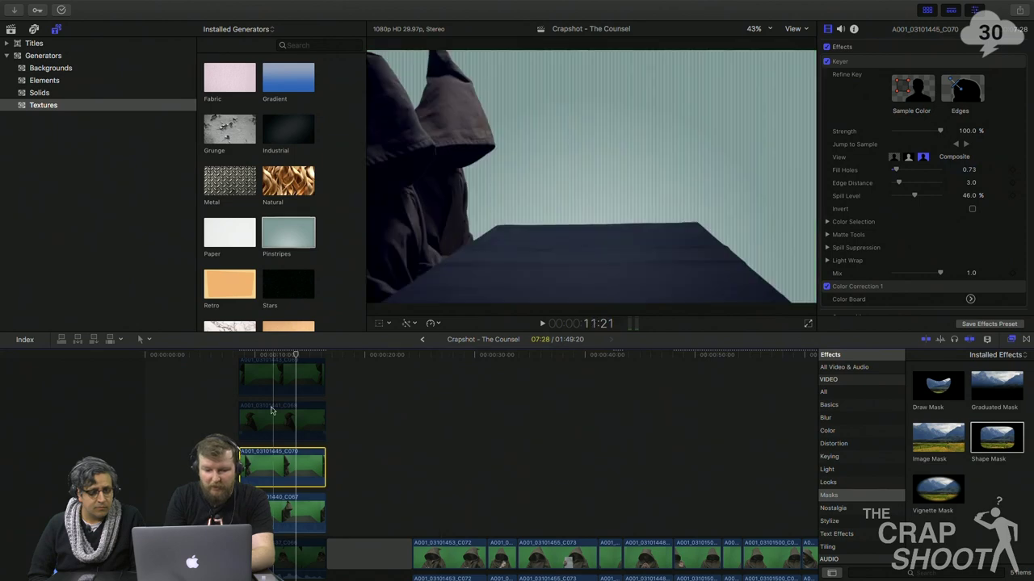
- Set the Keyer's Fill Holes to 0.73 on the C068 segment, enable it, and select the C069 segment
left_click(283, 415)
scroll(507, 396, "up", 3)
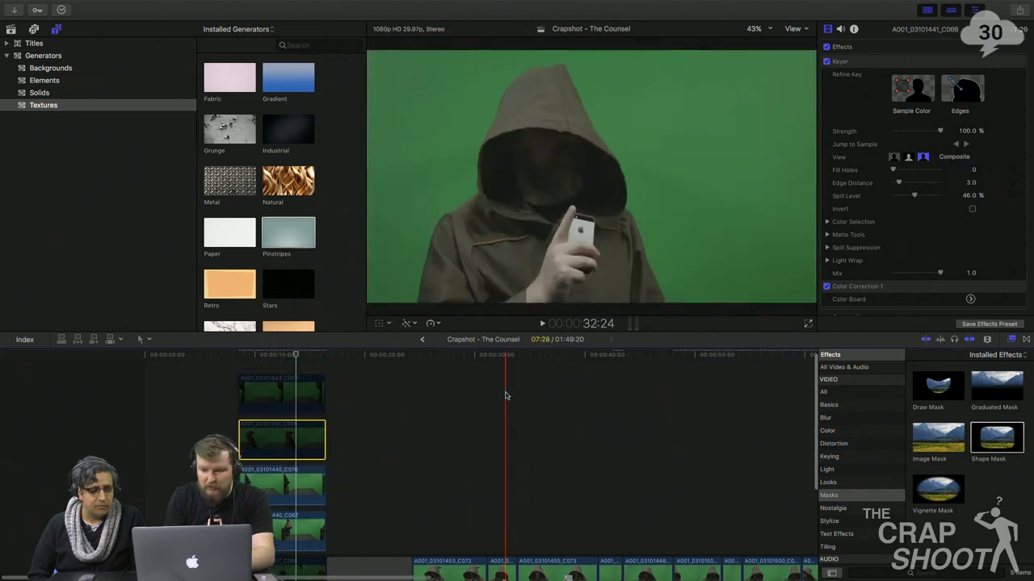
left_click(974, 171)
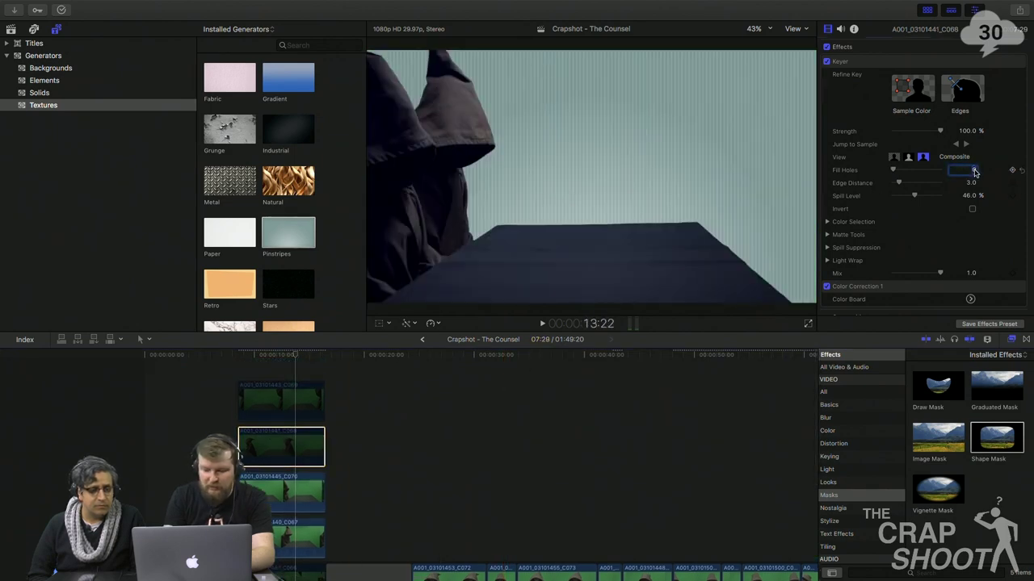
type(".73")
key("Return")
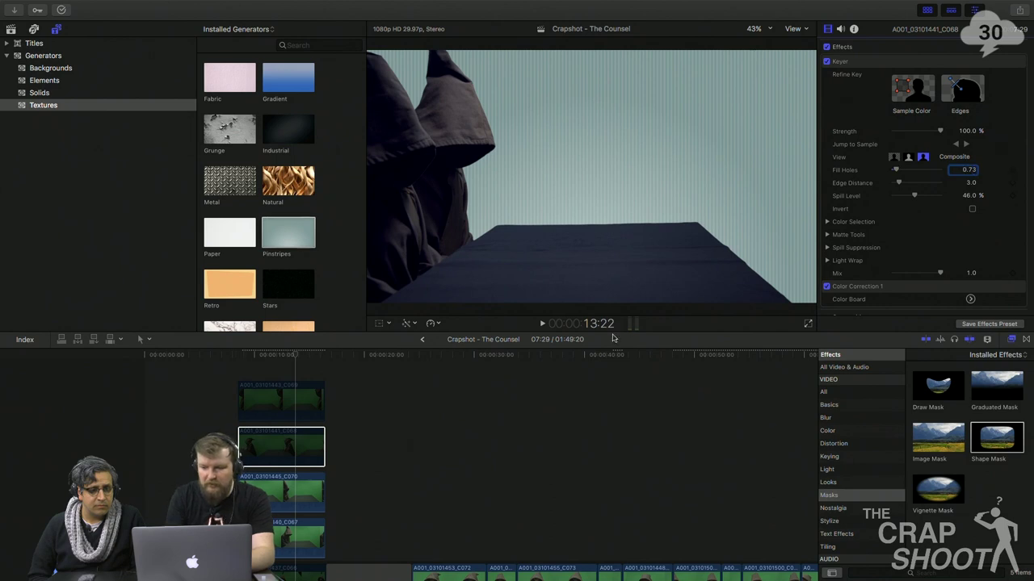
left_click(298, 411)
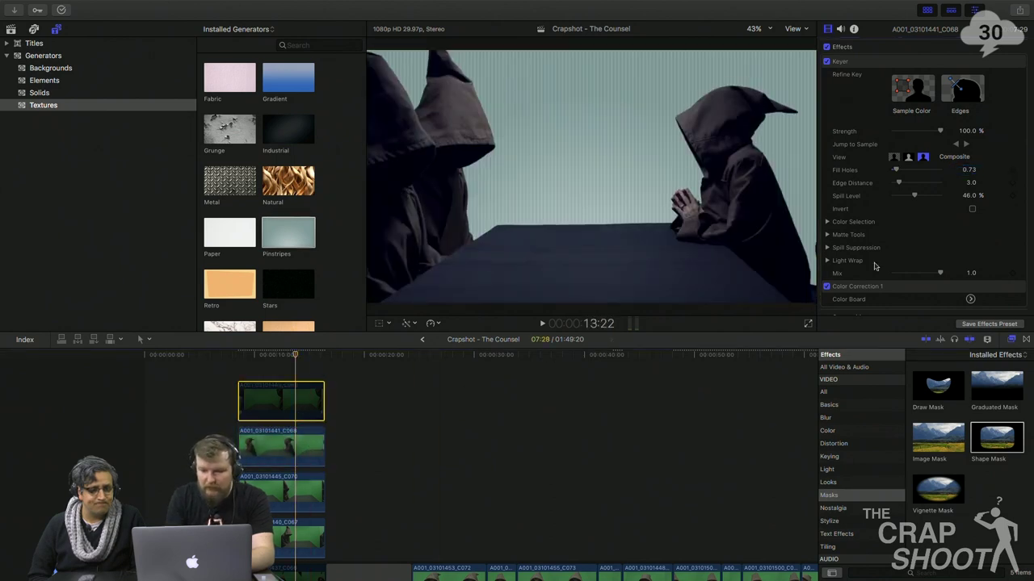
- Enable the C069 and C066 segments to restore the full group of hooded figures
key("v")
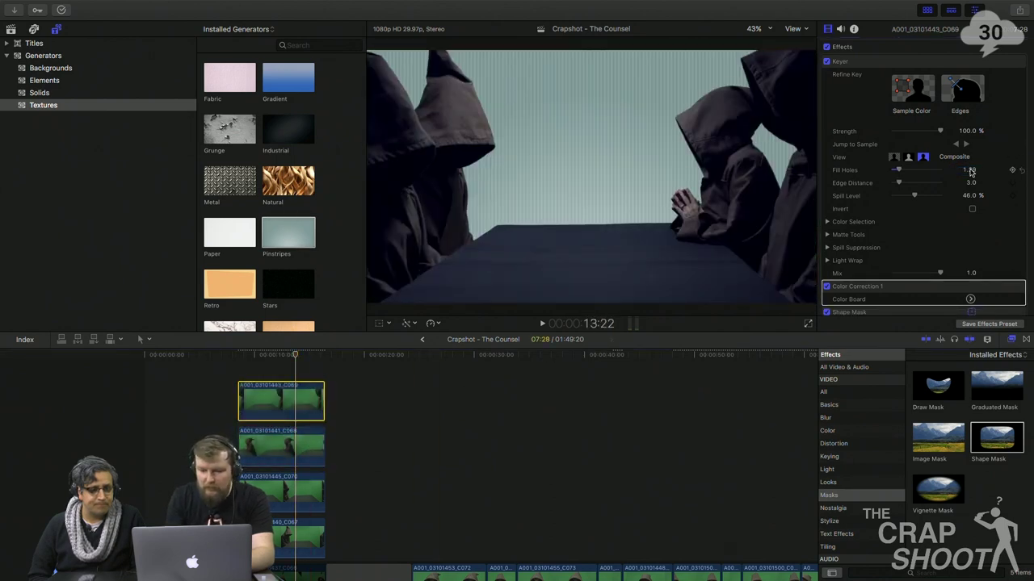
scroll(445, 416, "down", 5)
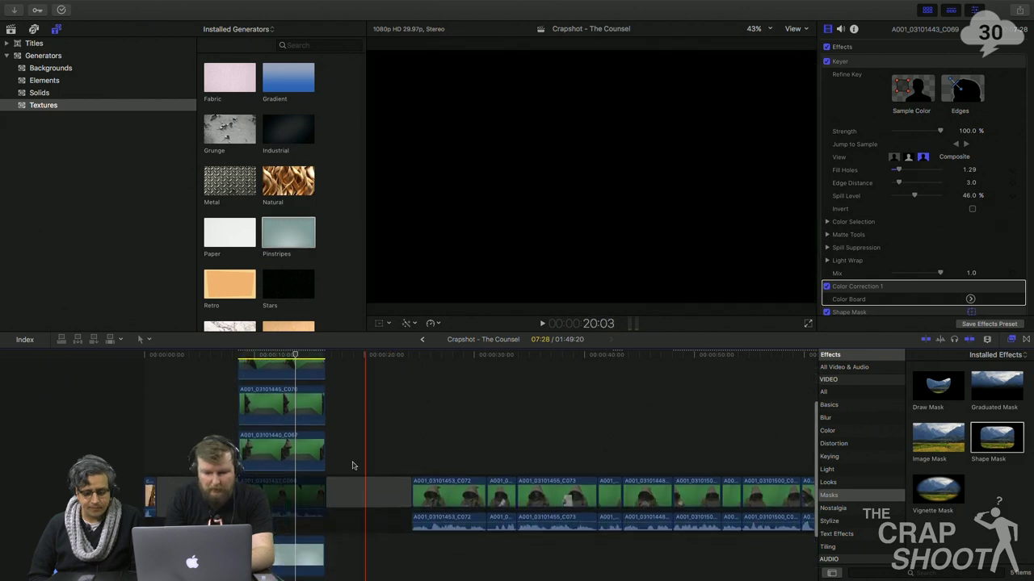
left_click(299, 494)
key("v")
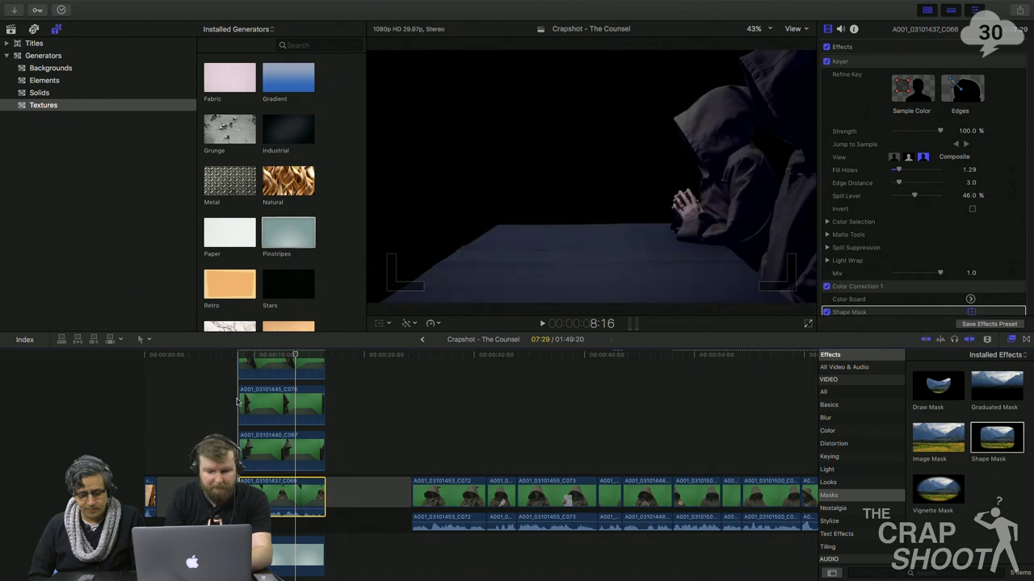
- Play the full composite over the Pinstripes backdrop from the start of the stacked clips
left_click(223, 356)
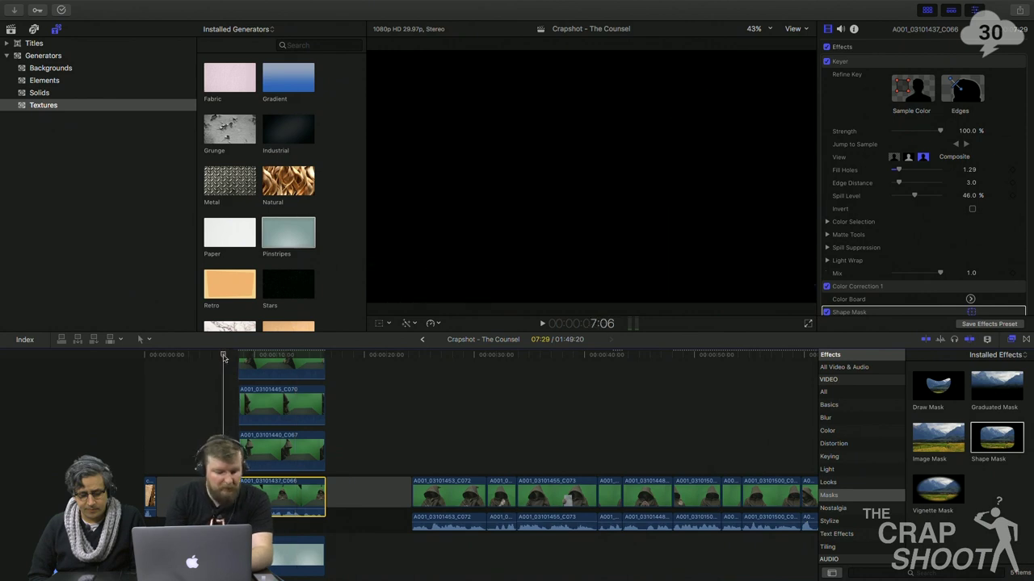
key("Down")
key("space")
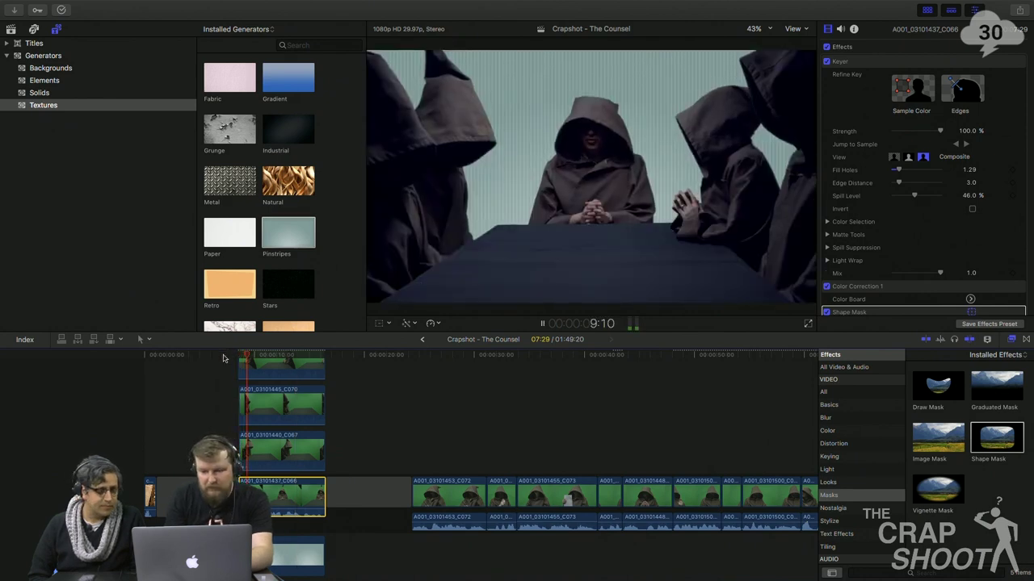
key("space")
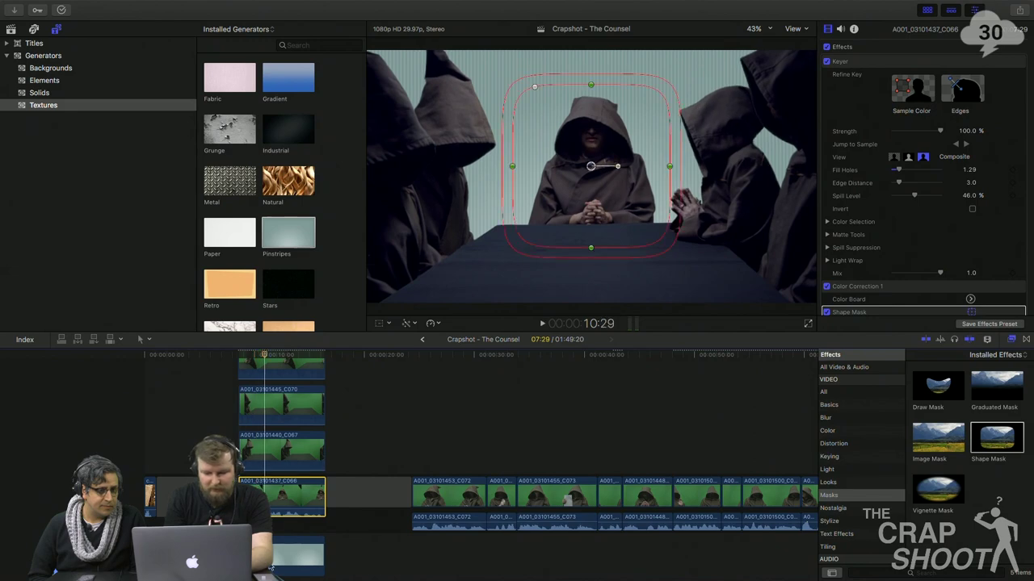
- Disable the Pinstripes backdrop and play the composite over the dark background beneath it
left_click(256, 557)
key("v")
key("space")
key("space")
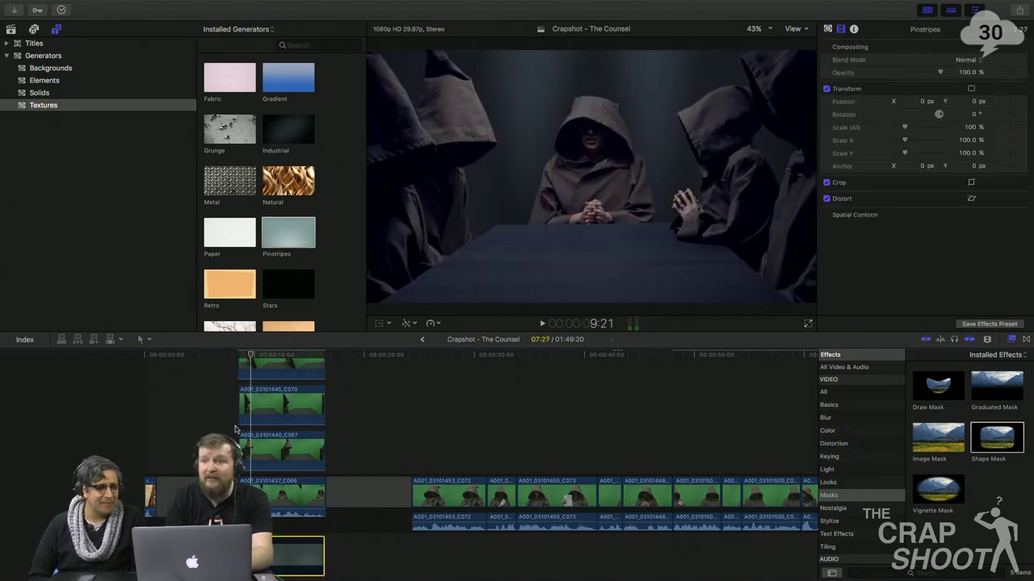
- Inspect the first frames of the stacked clips around 8:17, with the timeline magnified at their start edges
key("shift+question")
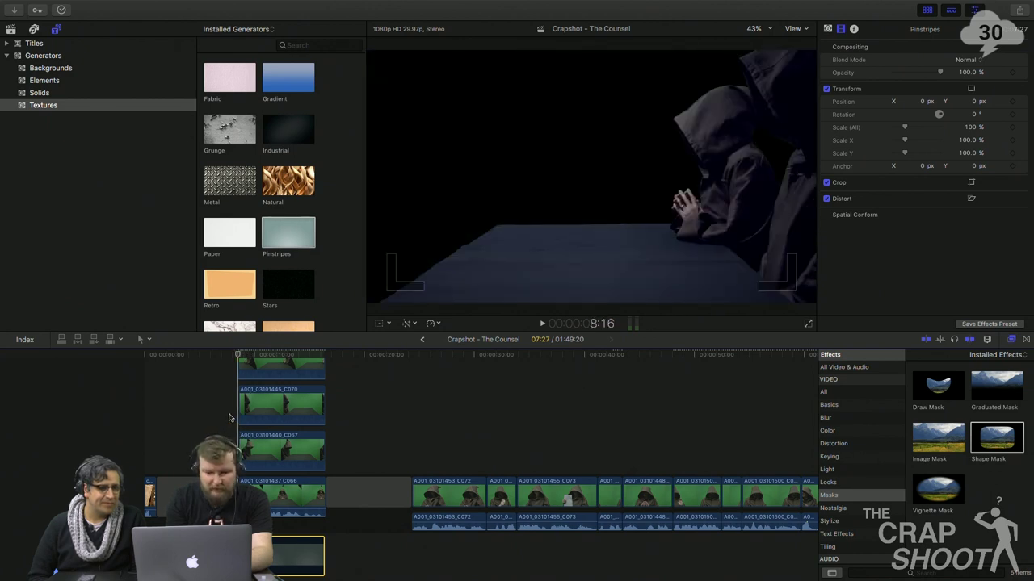
scroll(229, 417, "down", 3)
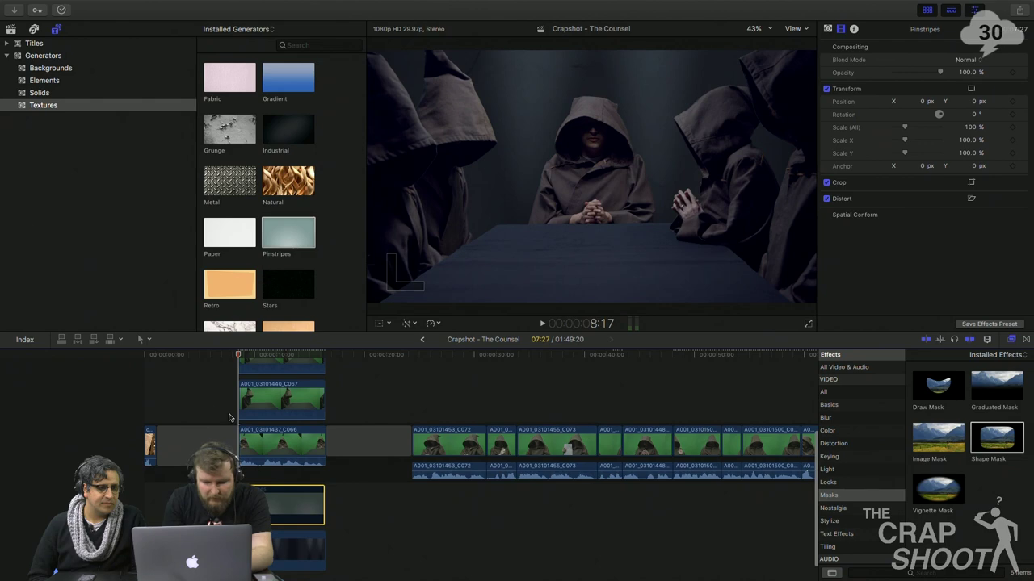
key("super+equal")
scroll(222, 411, "up", 5)
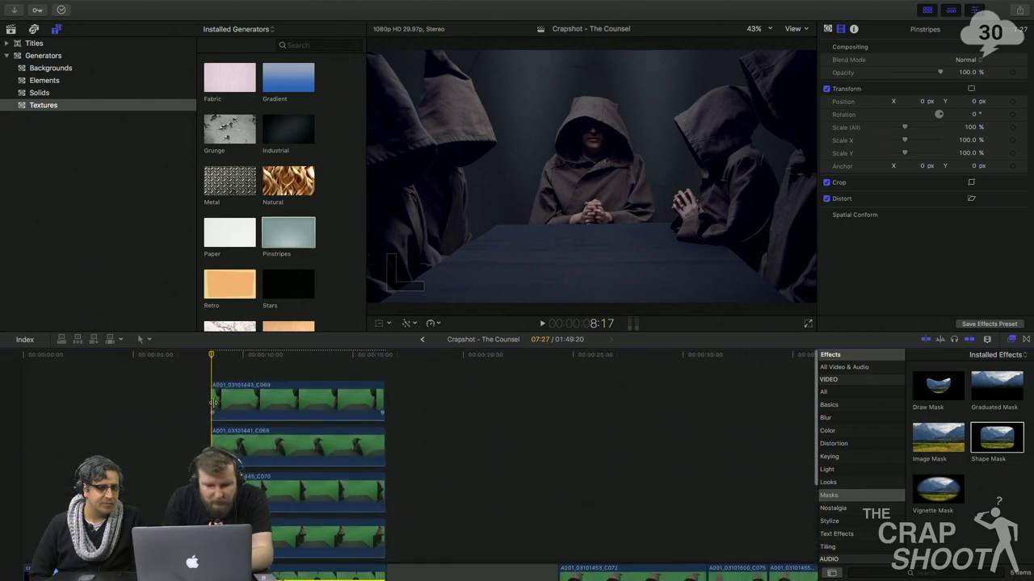
- Trim the start edges of the A001_03101443_C069 and A001_03101441_C068 clips slightly and play back the composite
left_click_drag(215, 401, 217, 401)
left_click_drag(216, 443, 219, 442)
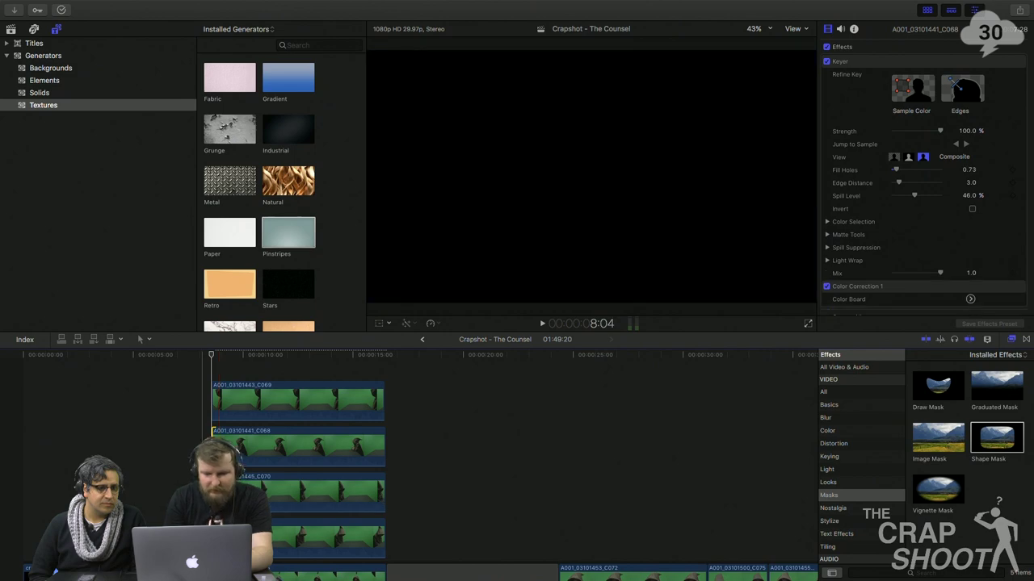
key("space")
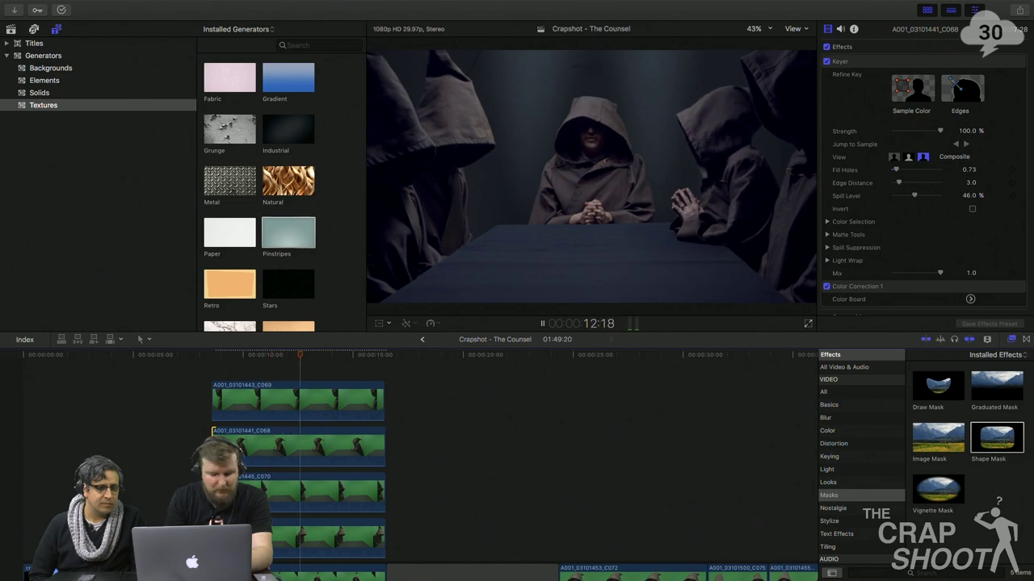
key("space")
- Mark A001_03101506_C076 from 15:06:45:17 in the browser and connect it at the start of the green-screen clip stack
scroll(408, 464, "down", 5)
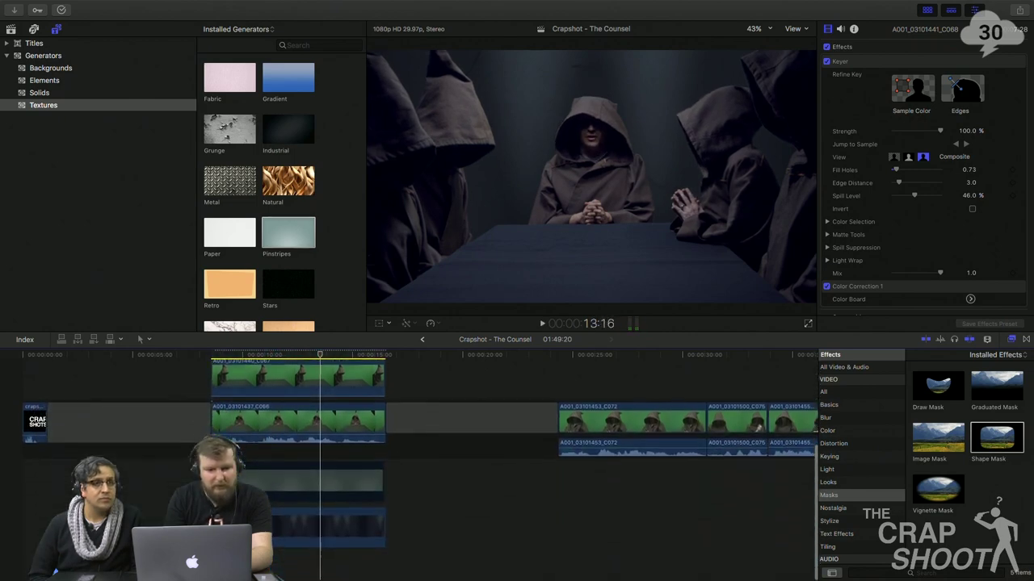
key("super+1")
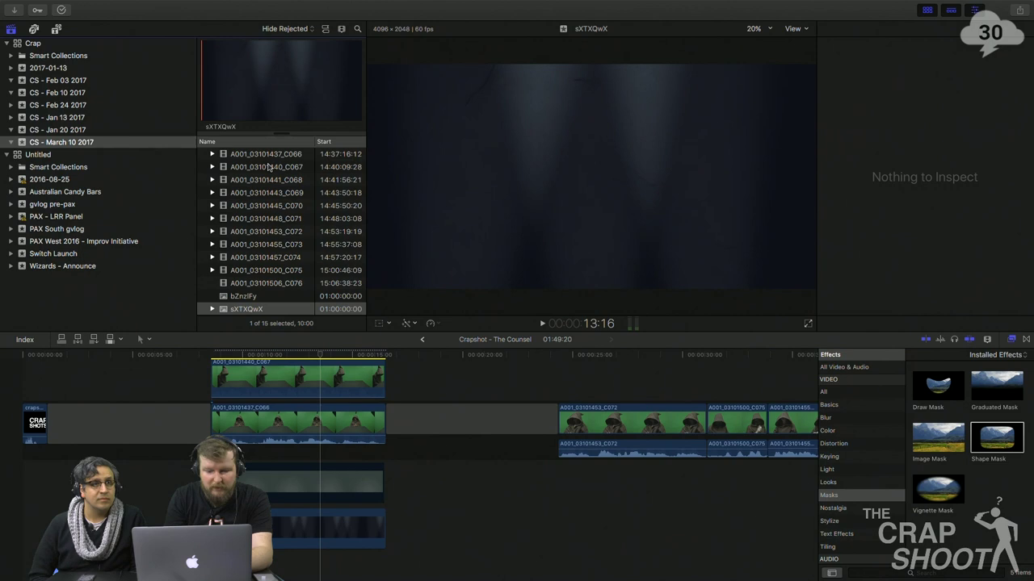
left_click(260, 283)
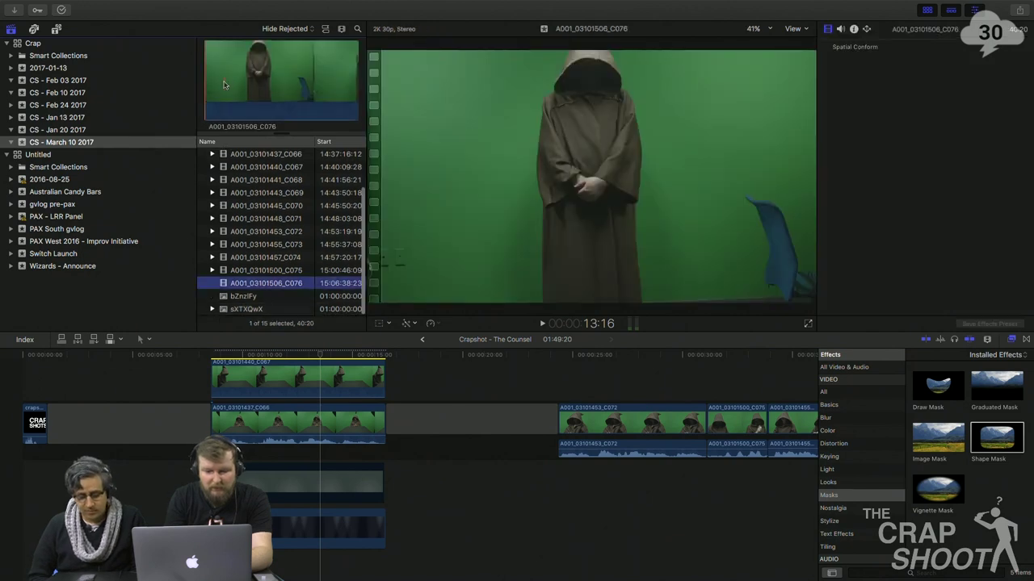
key("i")
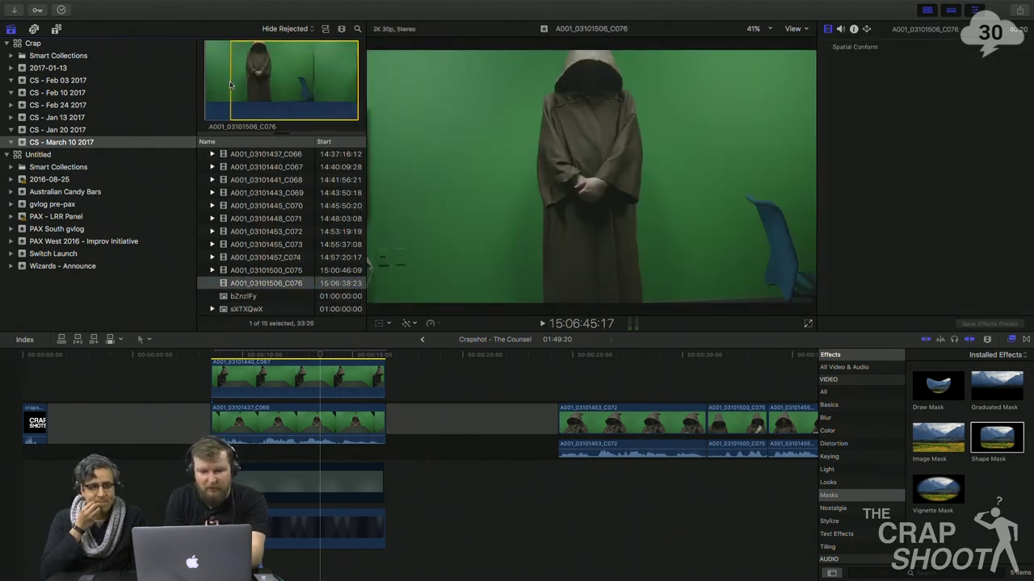
key("super+2")
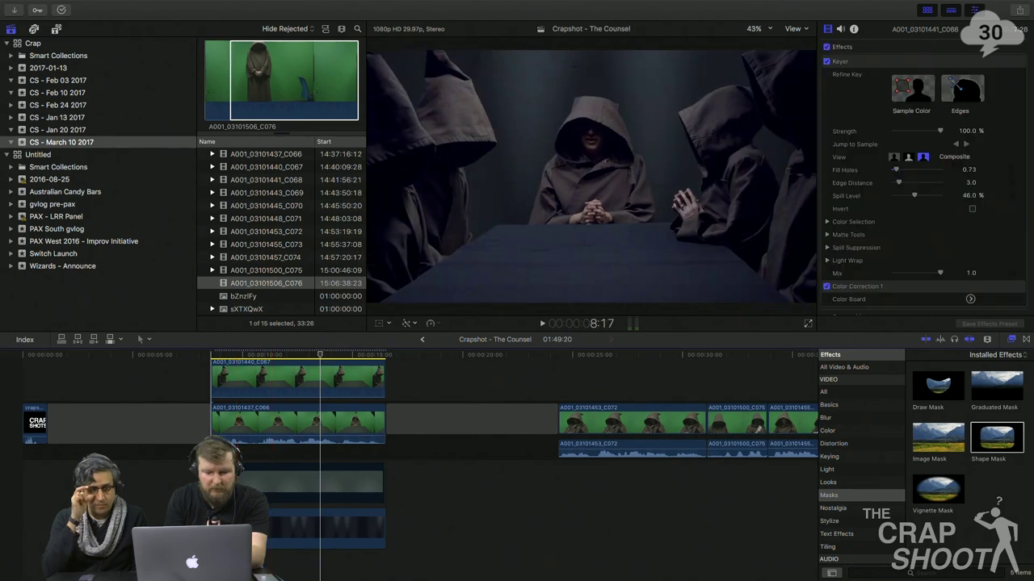
key("Down")
key("q")
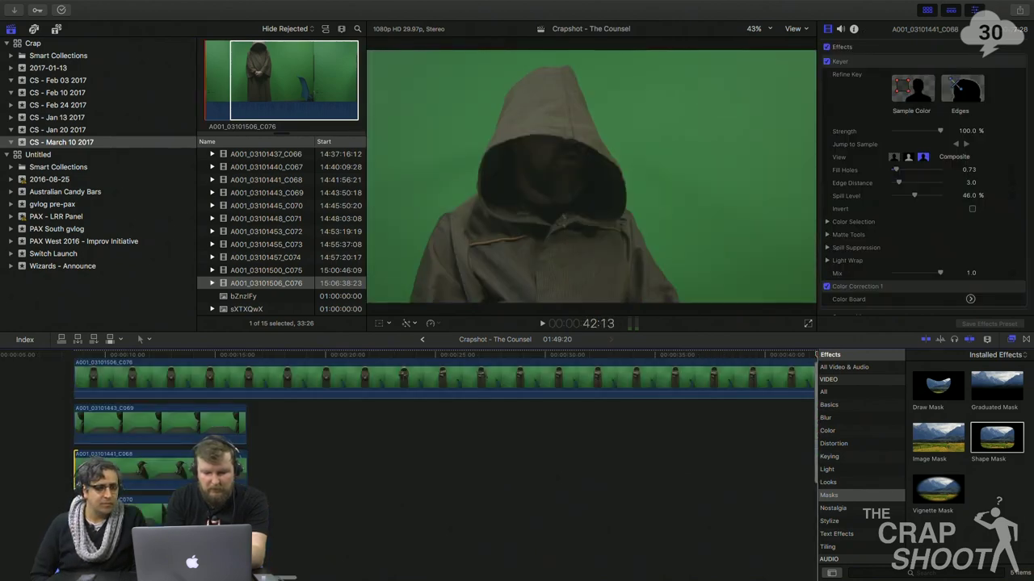
- Trim the end of the connected A001_03101506_C076 clip to the stack's end at 16:16 and move it below the primary storyline
key("Up")
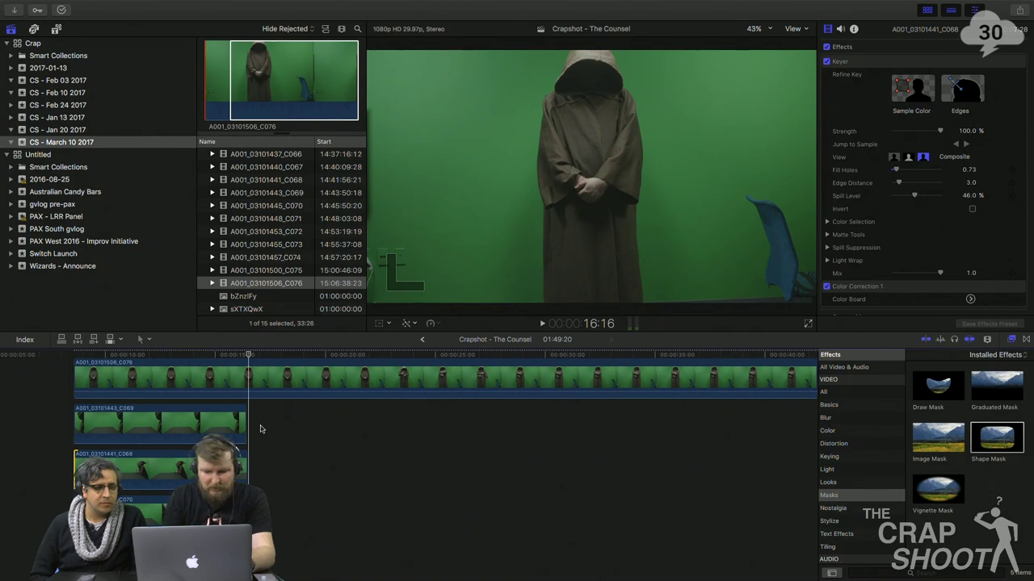
left_click(250, 378)
key("alt+bracketright")
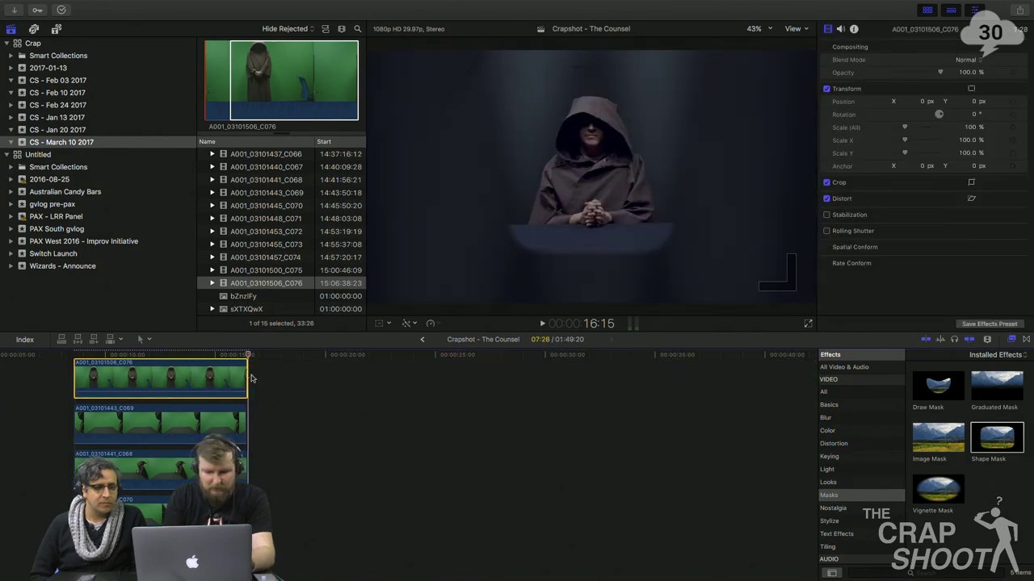
left_click_drag(157, 378, 157, 439)
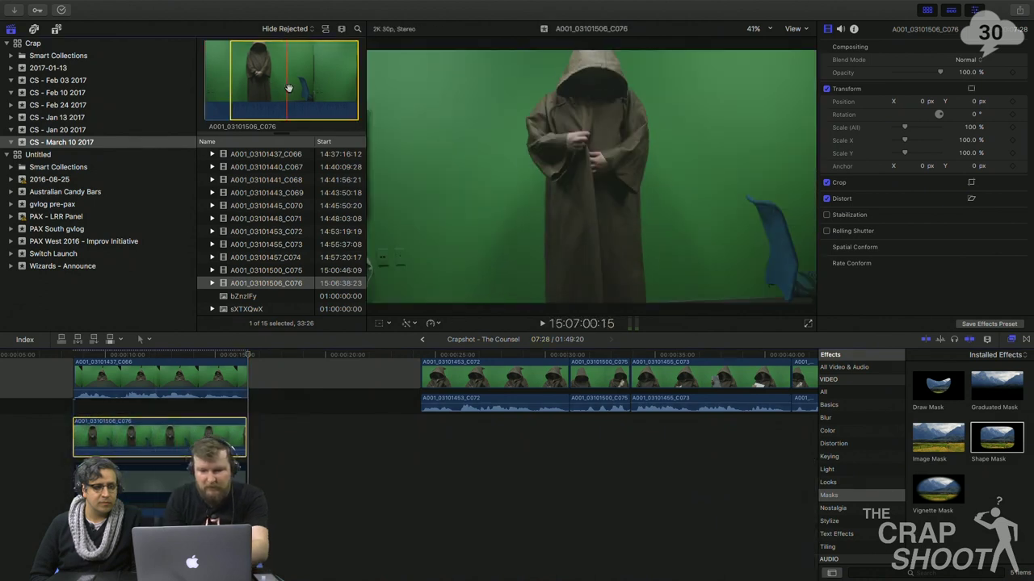
- Add a second A001_03101506_C076 excerpt starting at 15:07:07:26 directly below the primary storyline, trimmed to the stack's length
left_click(289, 88)
key("i")
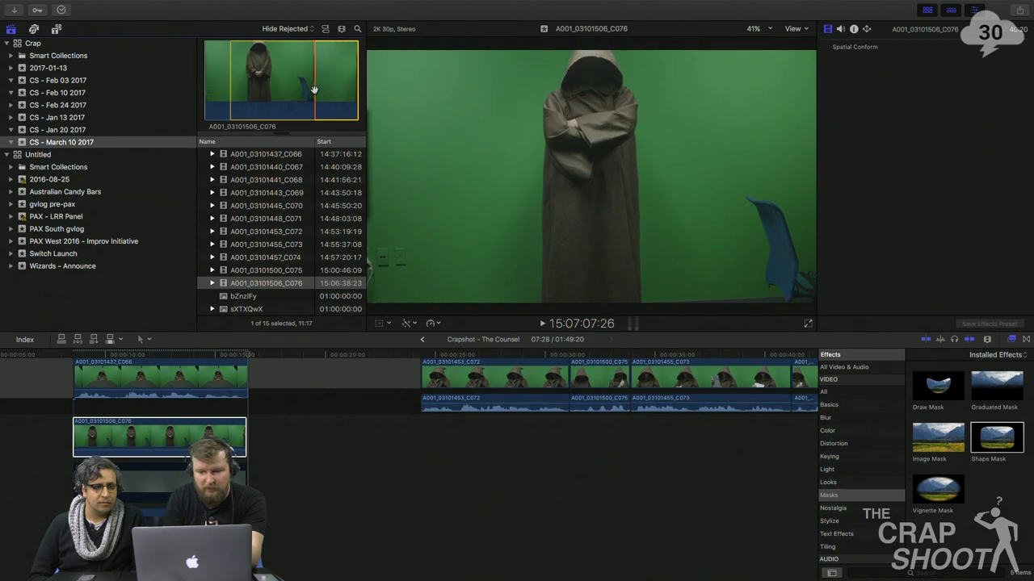
left_click_drag(326, 90, 69, 444)
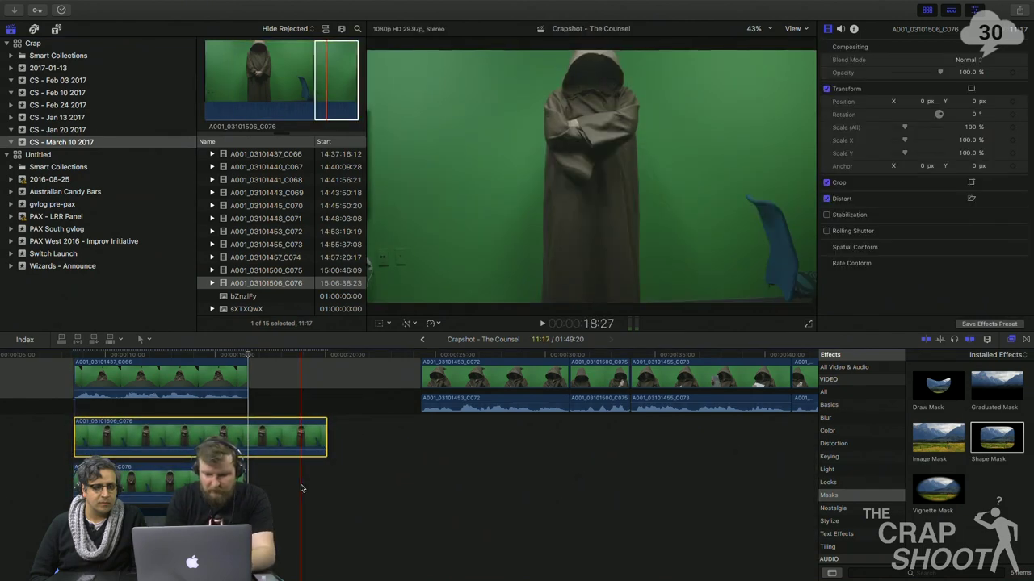
left_click(186, 369)
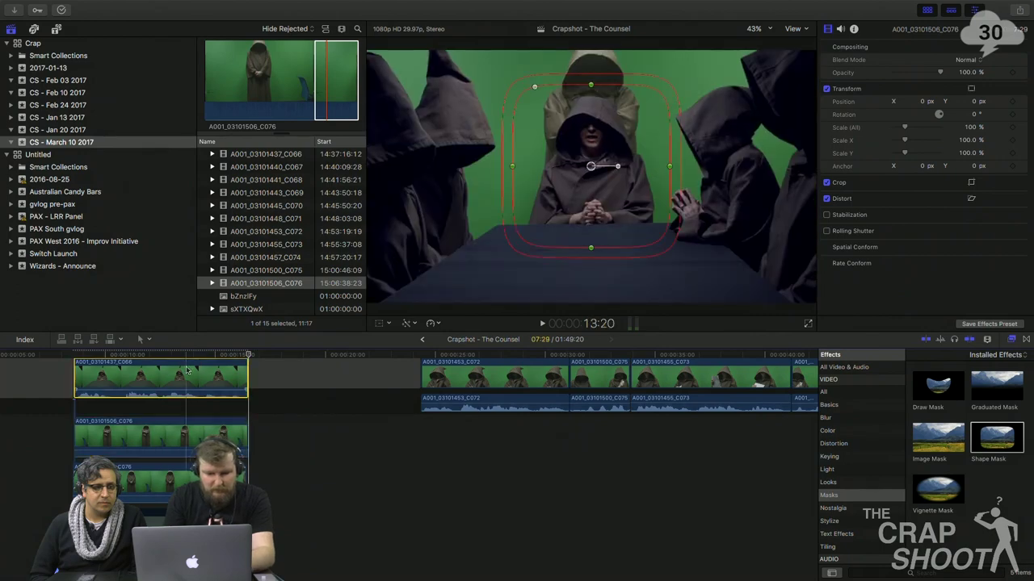
- Paste the Keyer and Color Correction 1 effects from A001_03101440_C067 onto both A001_03101506_C076 clips
left_click_drag(269, 453, 192, 478)
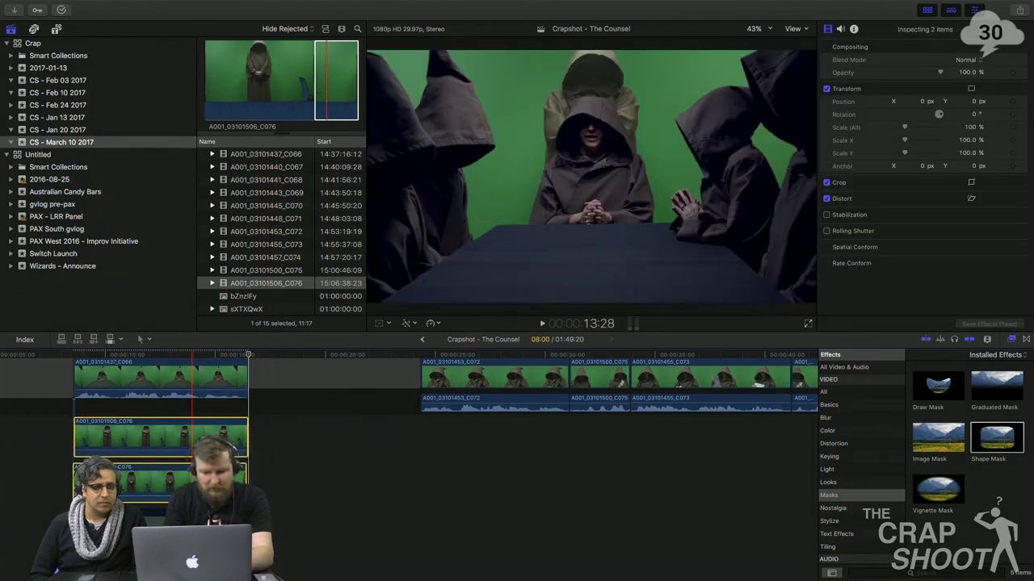
scroll(192, 420, "up", 3)
left_click(192, 401)
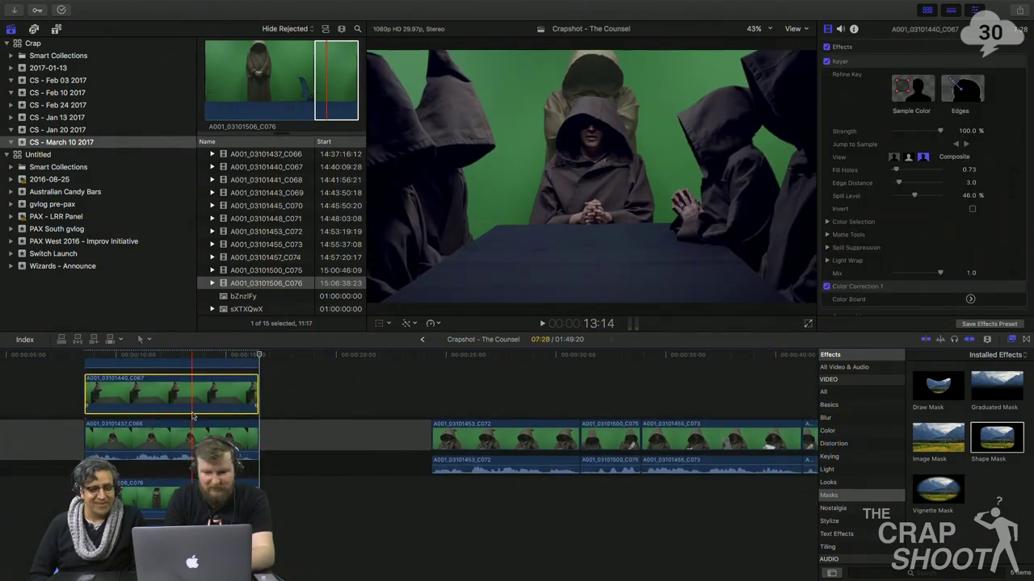
key("super+c")
left_click_drag(292, 520, 205, 494)
key("shift+super+v")
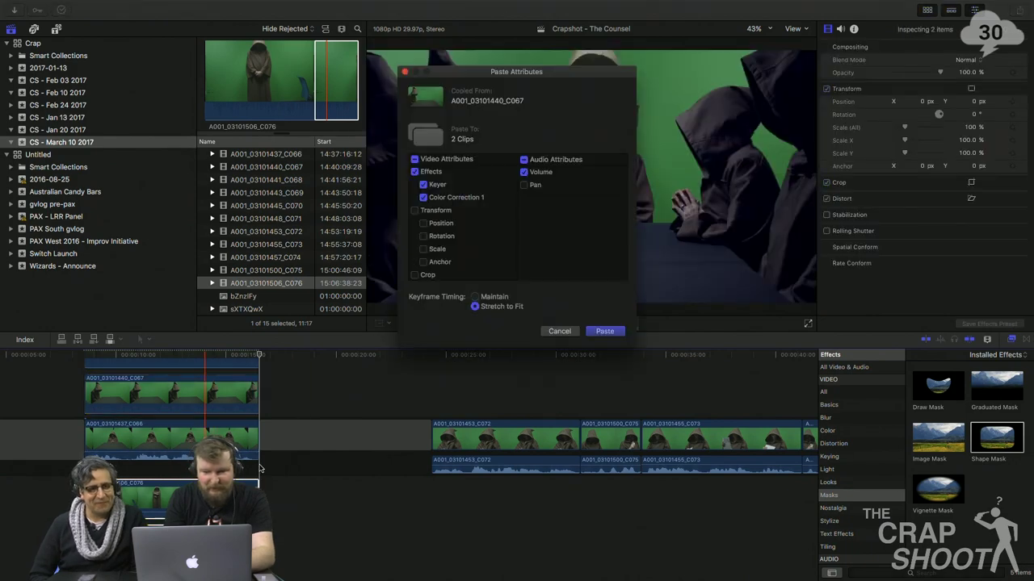
left_click(524, 172)
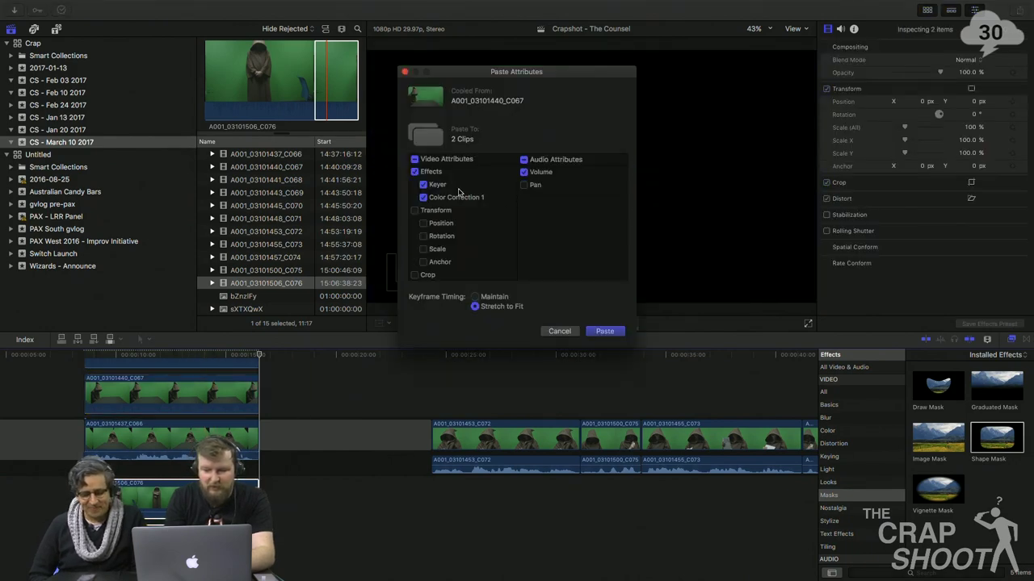
key("Return")
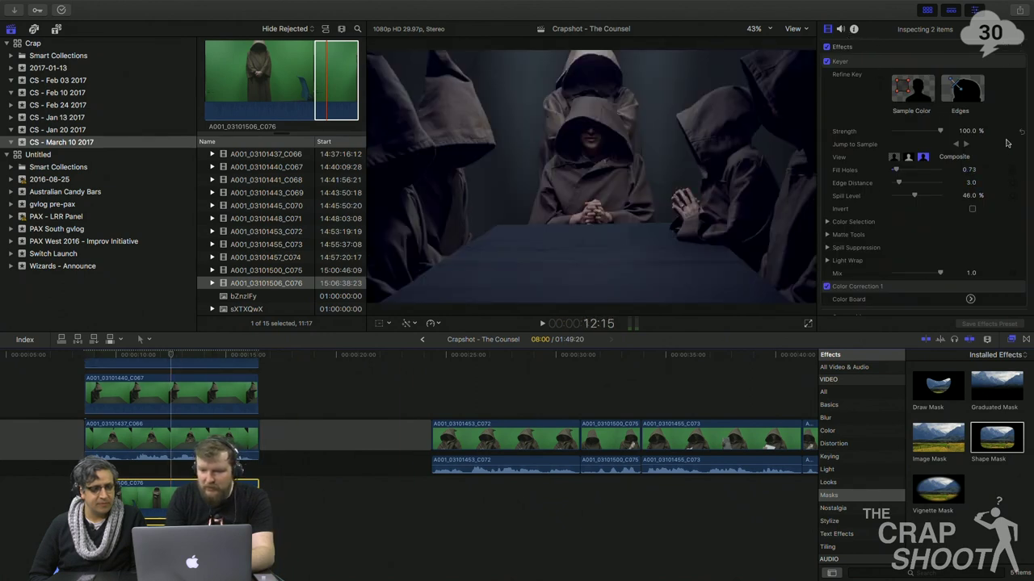
- Scale both standing-figure clips to 90% and set their Y position to 58 px
left_click(1007, 61)
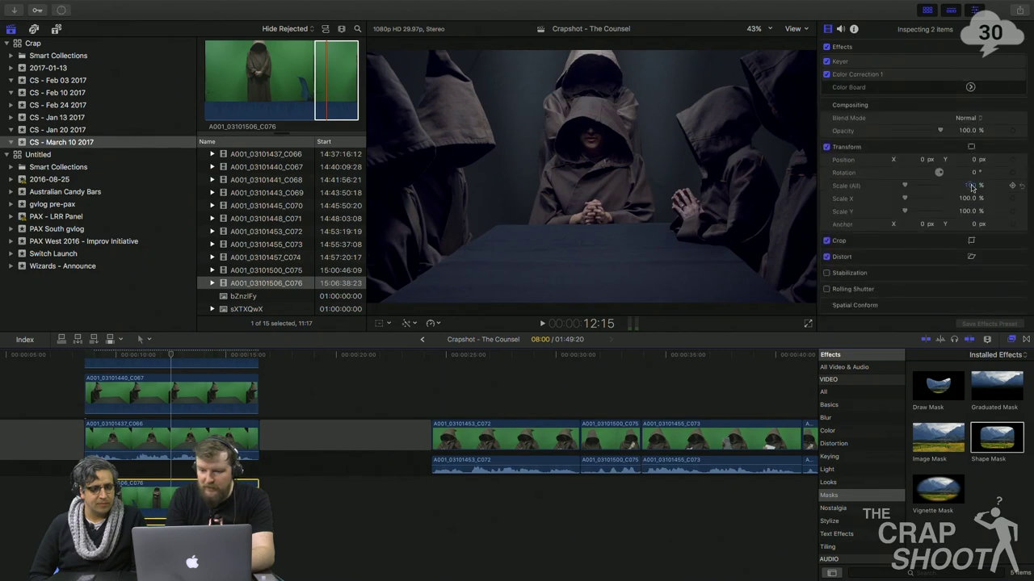
type("90")
key("Return")
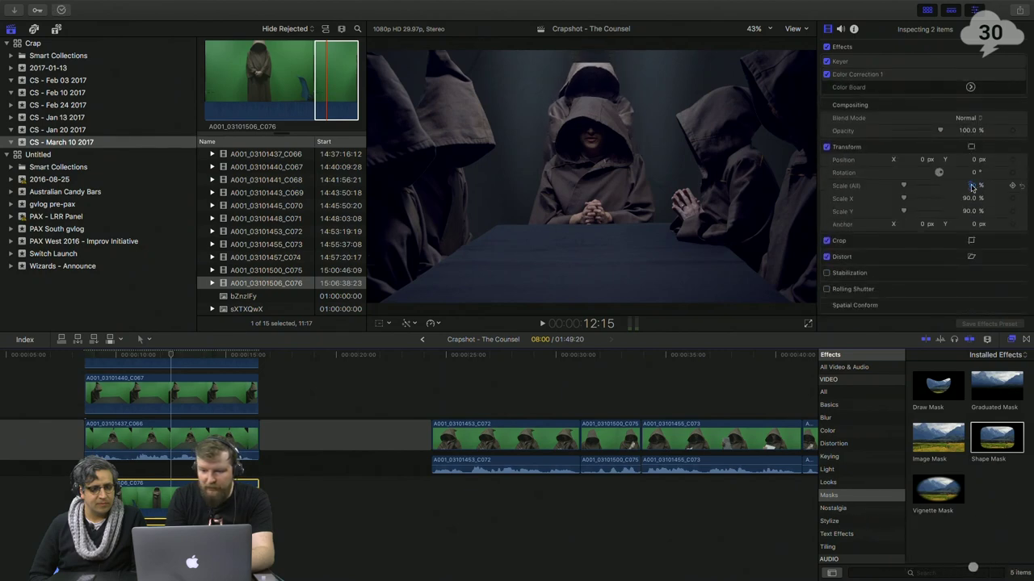
left_click_drag(973, 160, 1005, 159)
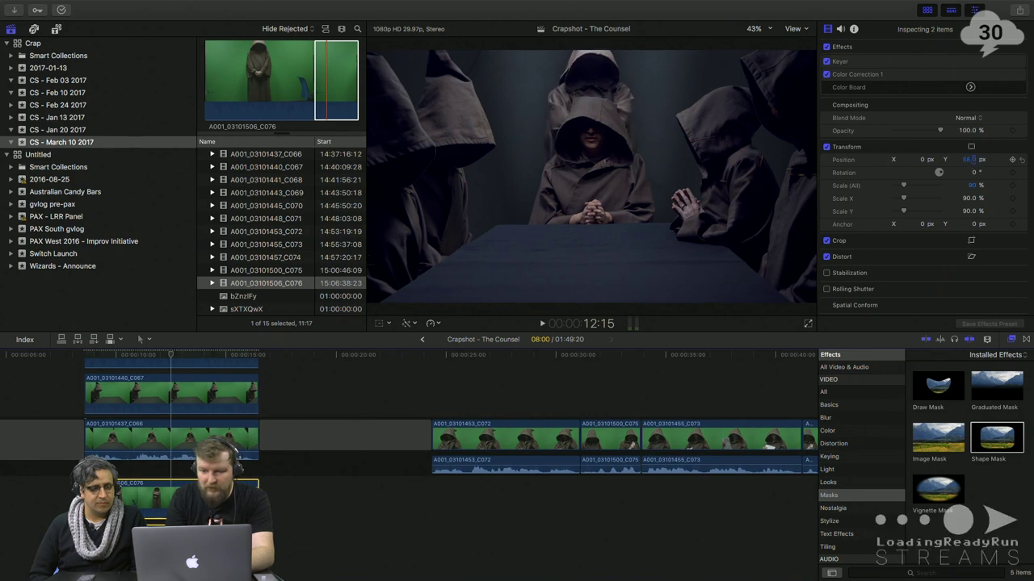
- Set the X position of the upper A001_03101506_C076 clip to -274 px
left_click(267, 487)
left_click(237, 491)
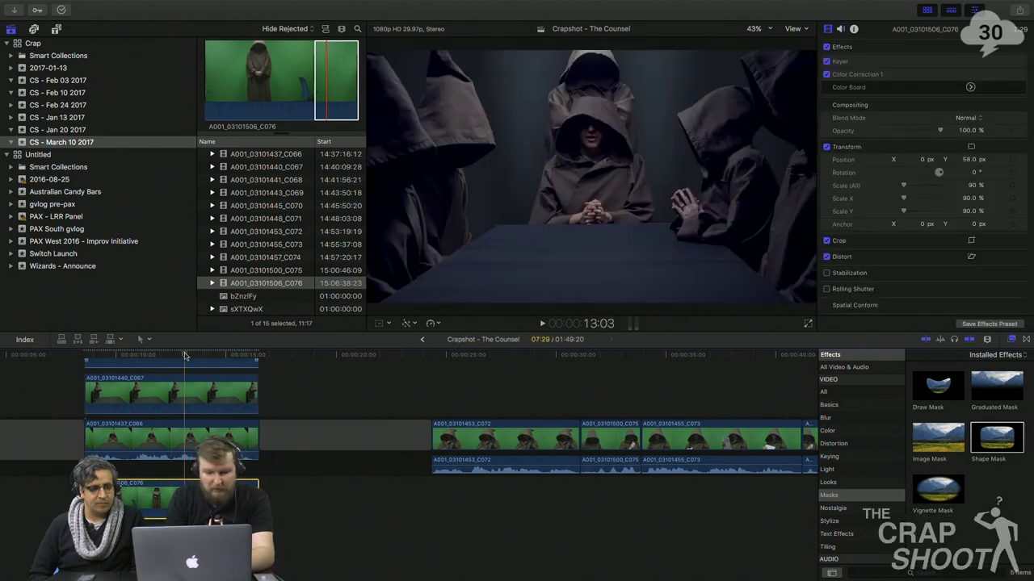
left_click_drag(915, 159, 851, 159)
left_click_drag(922, 159, 922, 169)
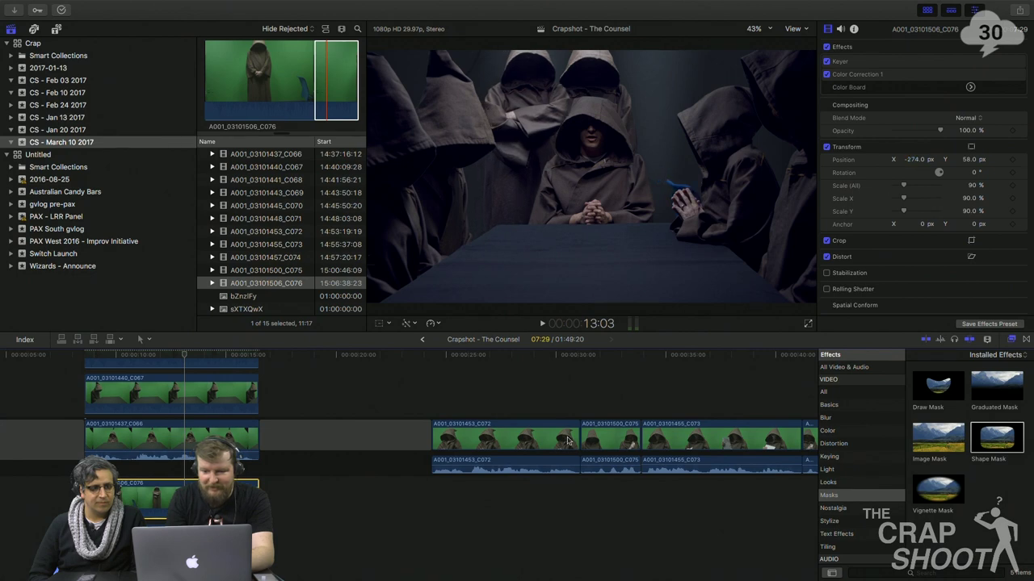
- Set the lower A001_03101506_C076 clip's X position to 293.8 px and adjust its end to match the stack
left_click(153, 533)
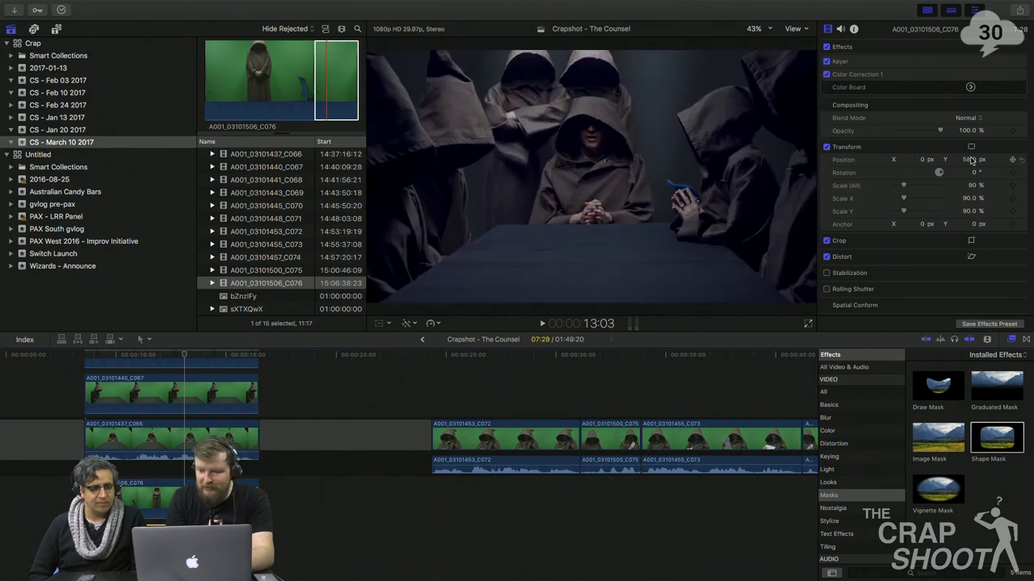
left_click_drag(922, 159, 946, 159)
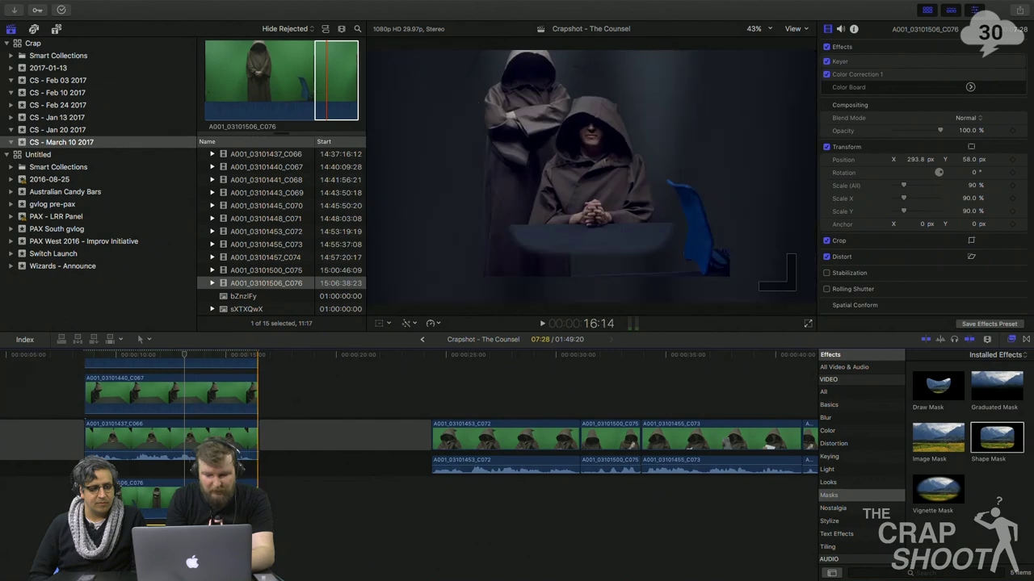
left_click_drag(258, 501, 259, 501)
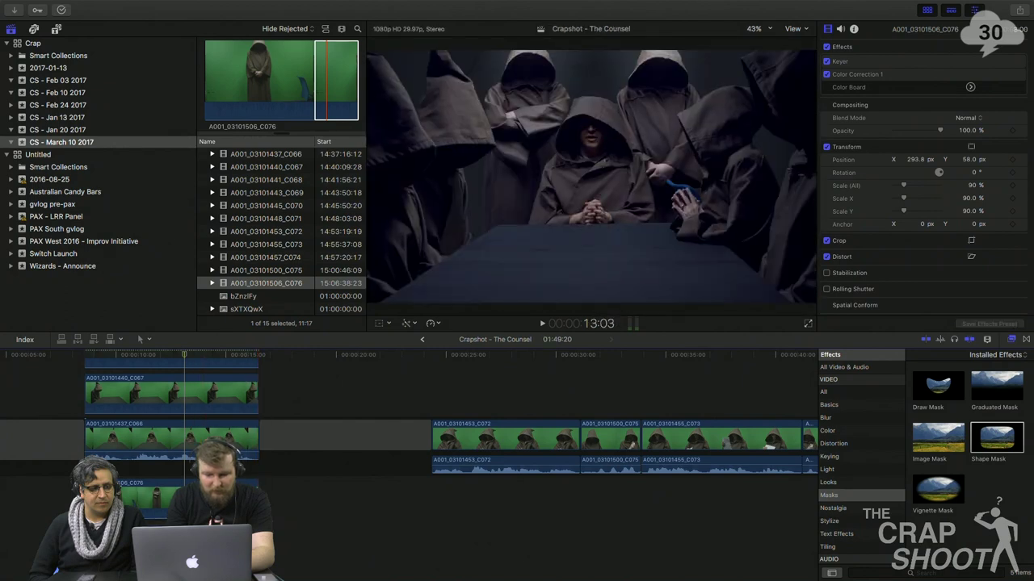
- Scale both standing-figure clips to 84% and set their Y position to 90 px
left_click(239, 543, "super")
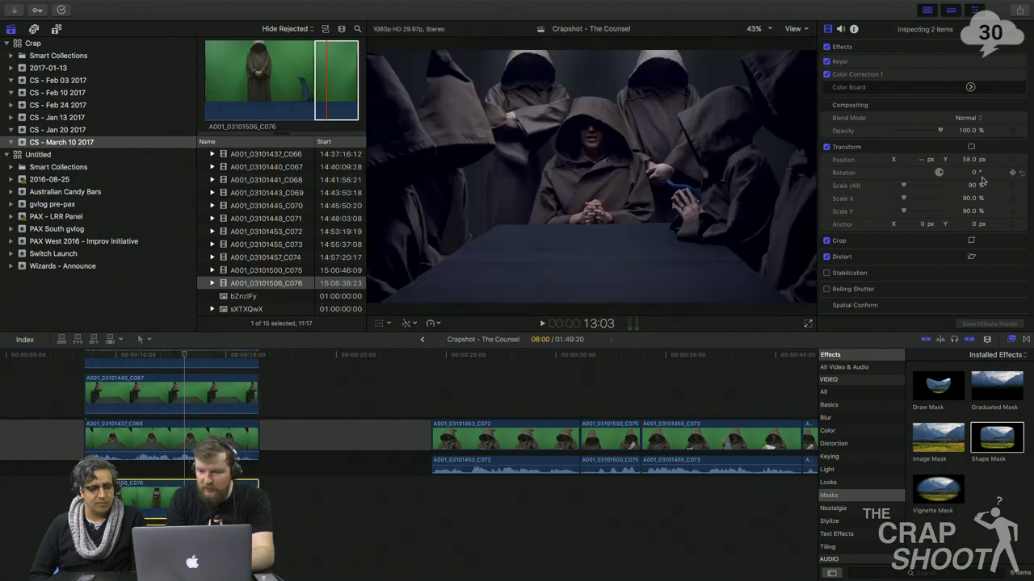
left_click_drag(972, 186, 969, 159)
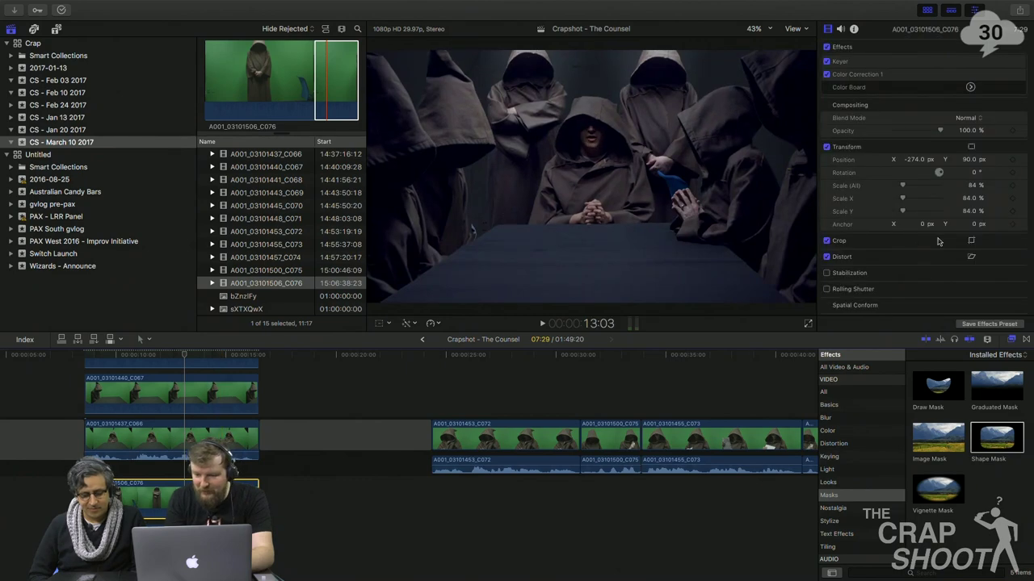
- Crop the upper A001_03101506_C076 clip by 482 px on its right side and 614 px on its left side
left_click(1006, 242)
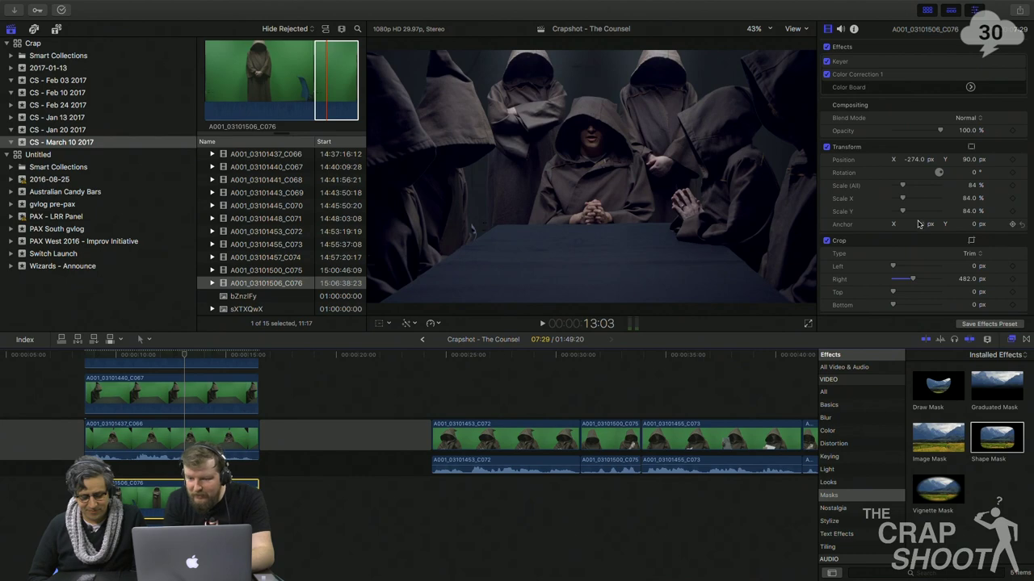
left_click_drag(893, 266, 909, 267)
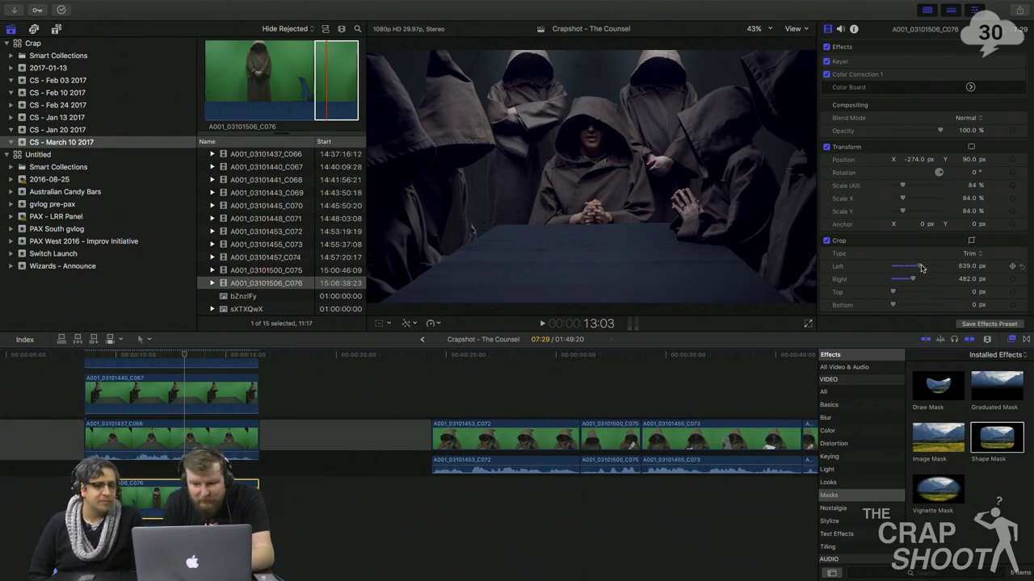
left_click_drag(927, 268, 923, 268)
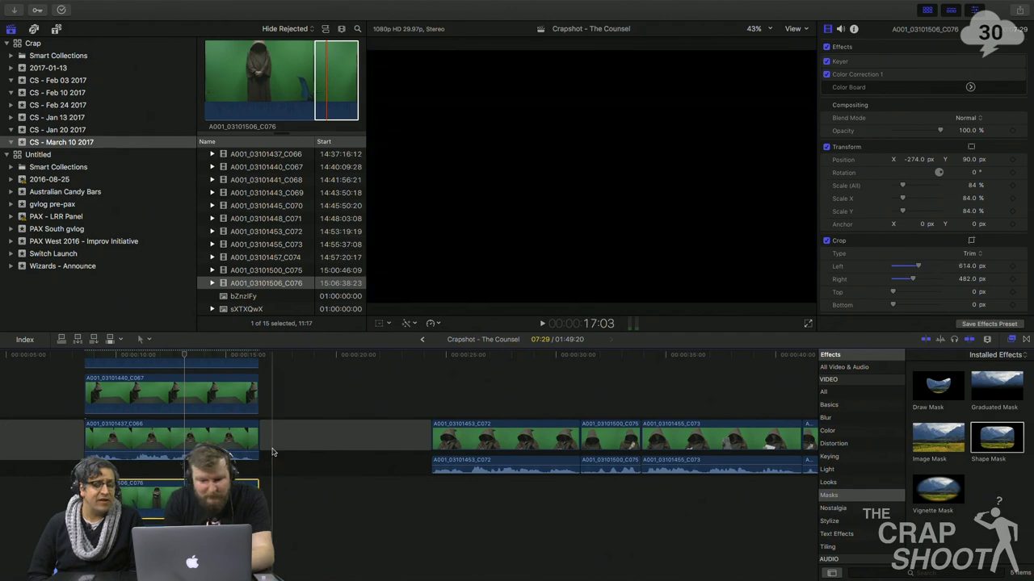
- Crop the lower A001_03101506_C076 clip by 681 px on its right side and trim its left side close to the figure
left_click(186, 538)
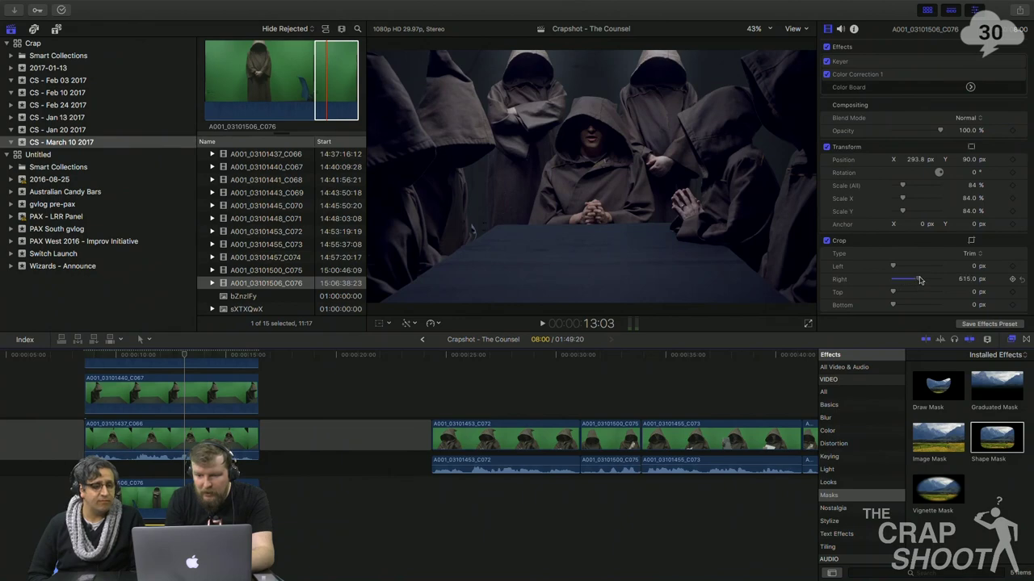
left_click_drag(929, 280, 924, 282)
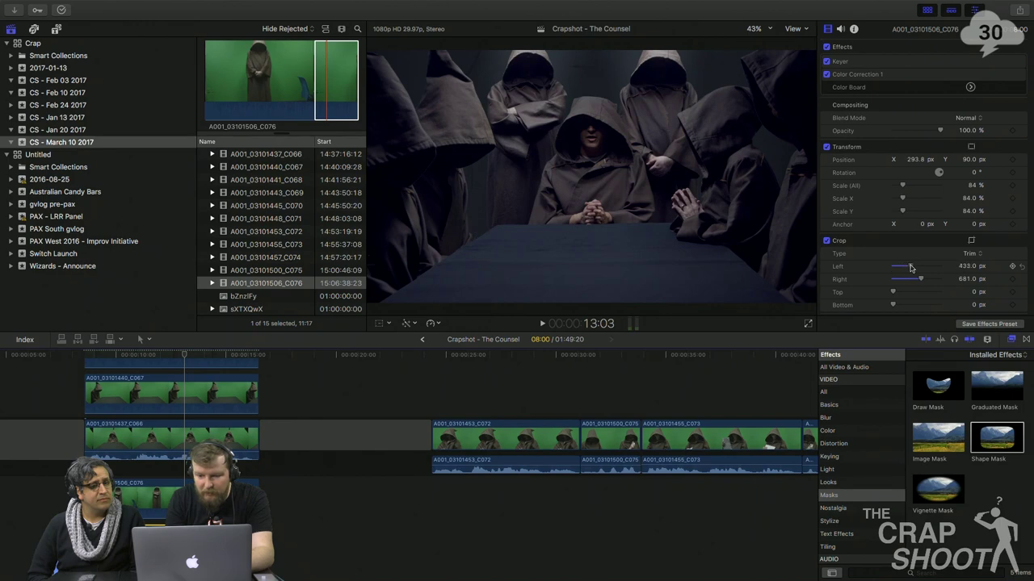
left_click_drag(913, 268, 919, 268)
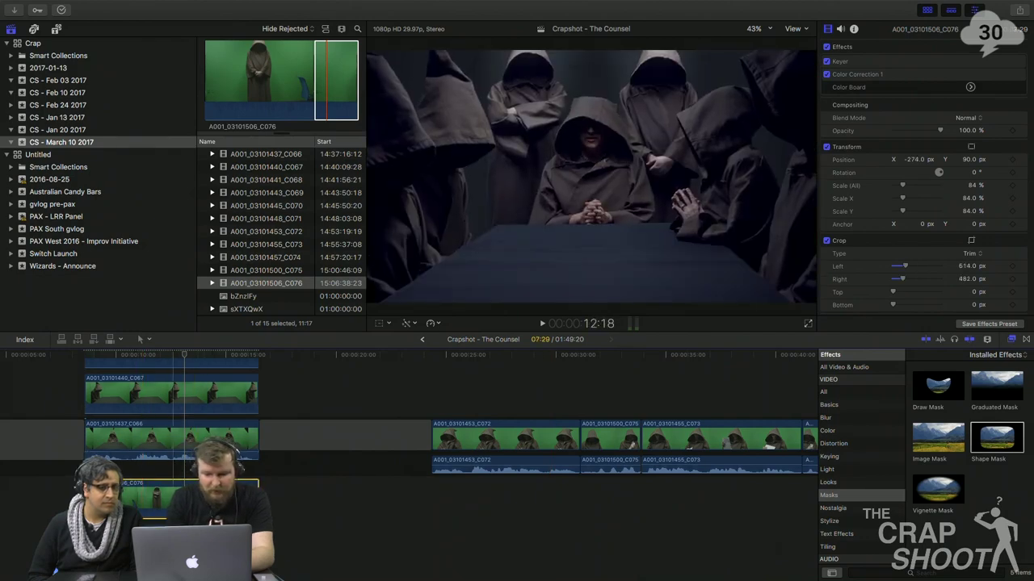
- Apply the Gaussian blur effect to both A001_03101506_C076 standing-figure clips
left_click(876, 419)
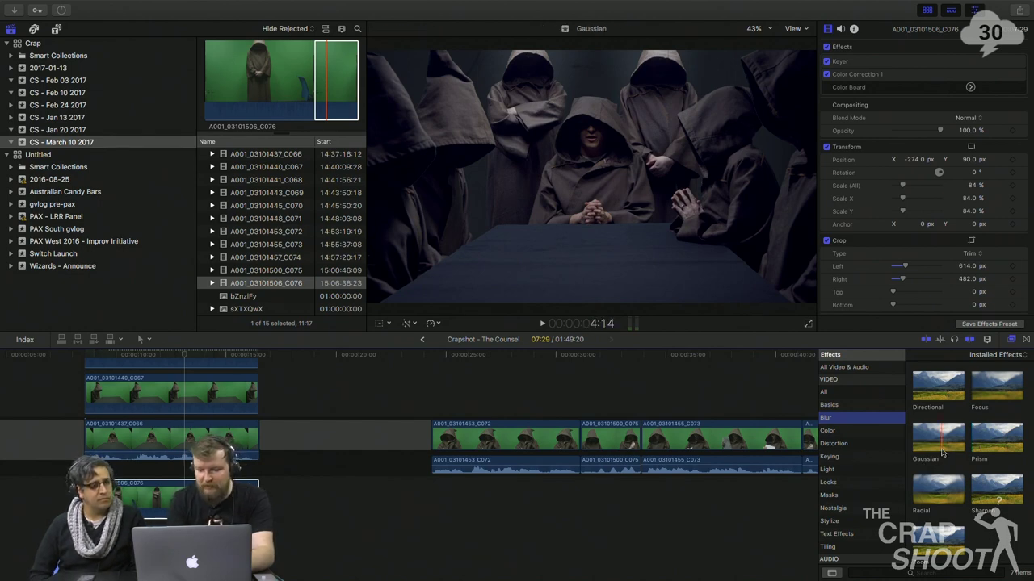
left_click(935, 440)
left_click_drag(937, 439, 215, 496)
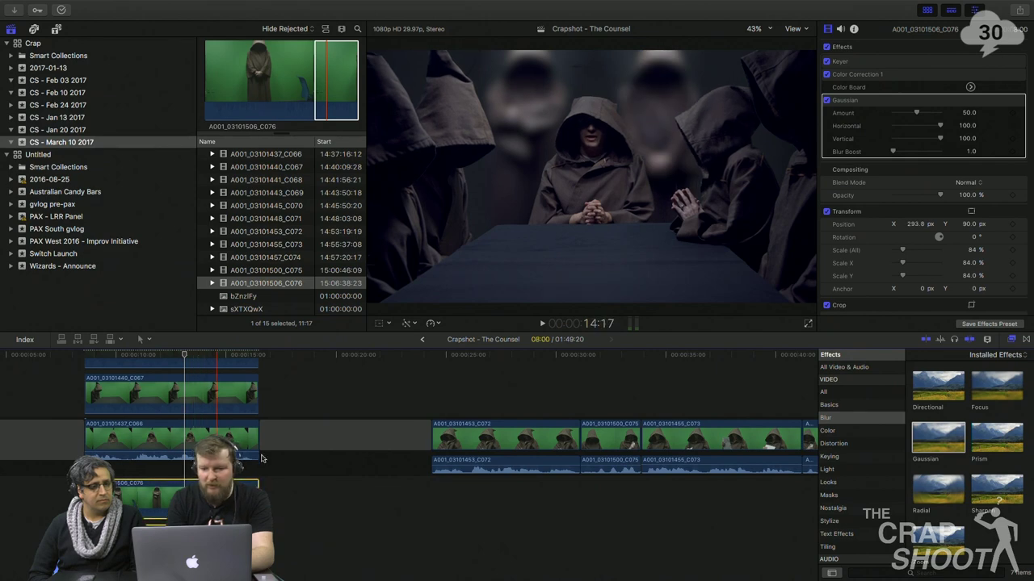
- Set the Gaussian blur amount to 10 on both A001_03101506_C076 clips
left_click(216, 497, "super")
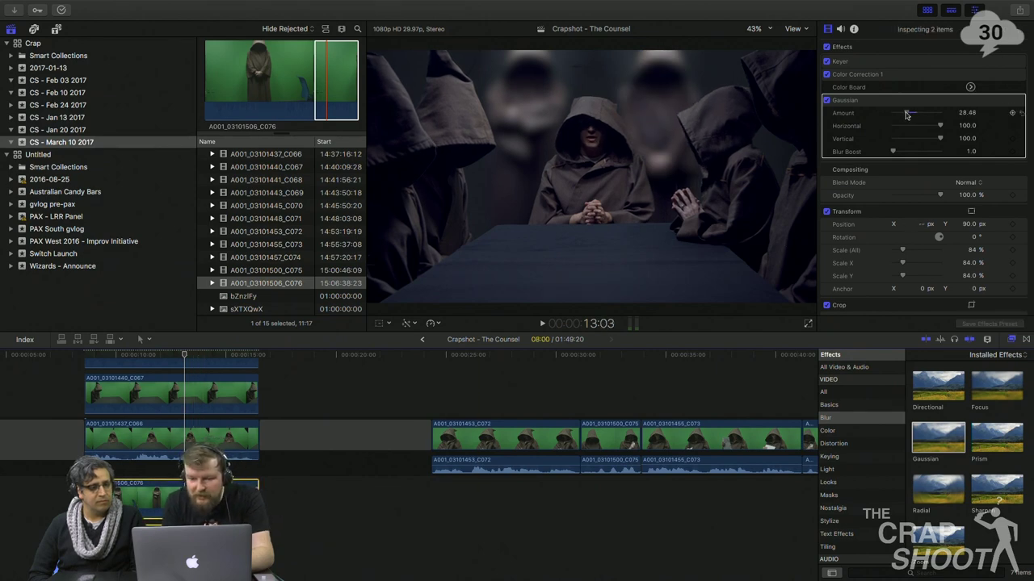
left_click_drag(906, 114, 895, 116)
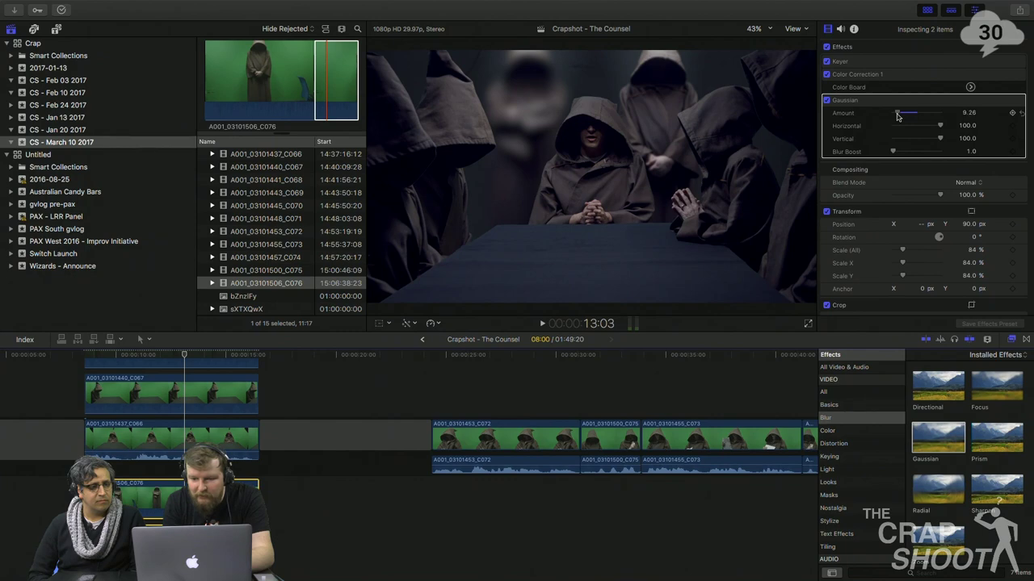
left_click(966, 114)
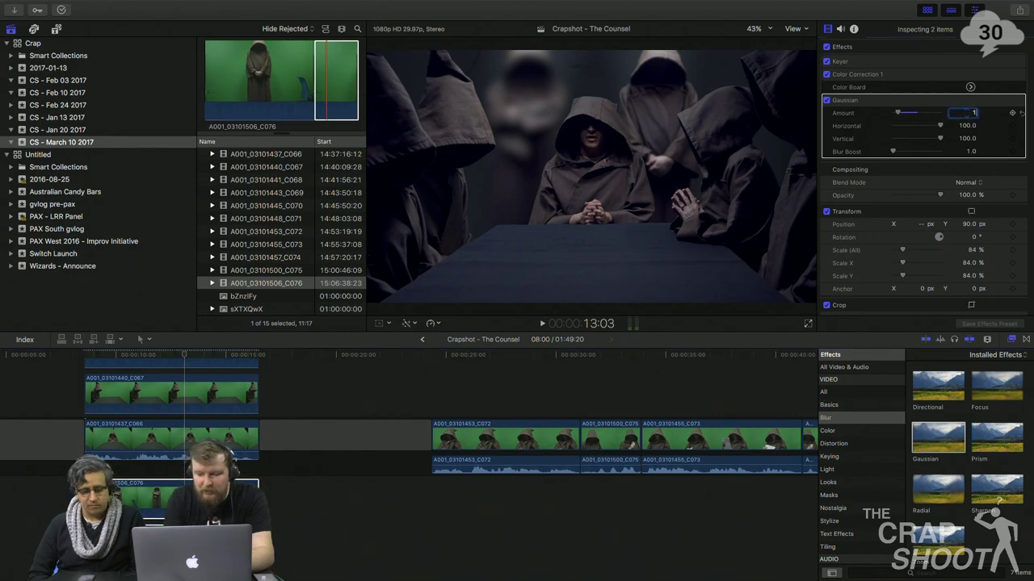
key("space")
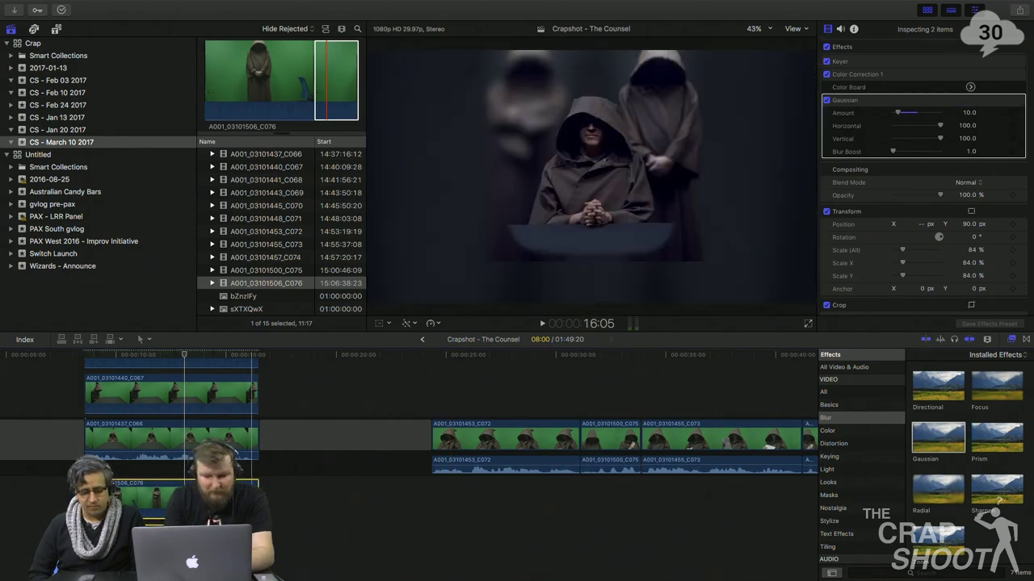
key("space")
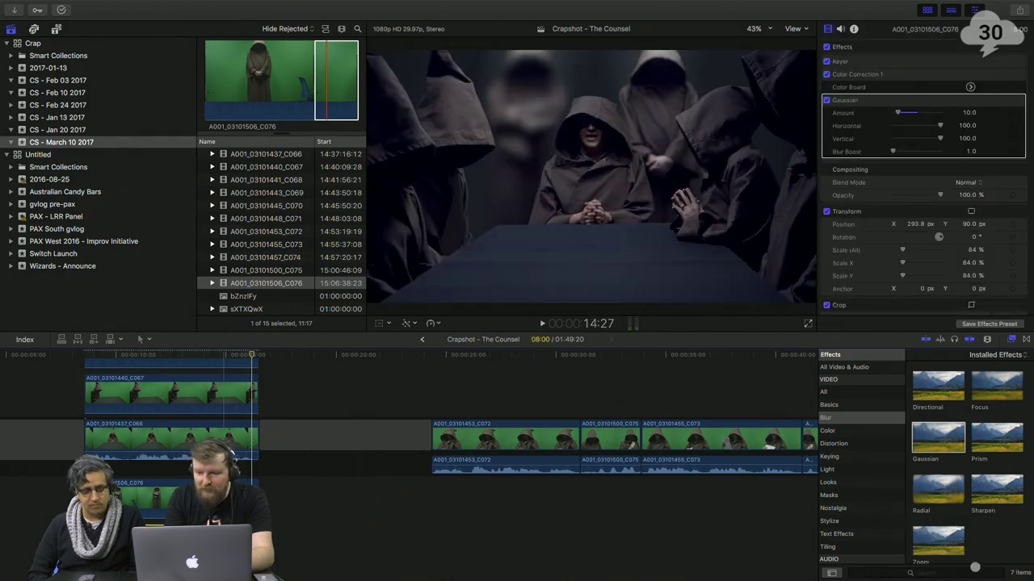
left_click(149, 505)
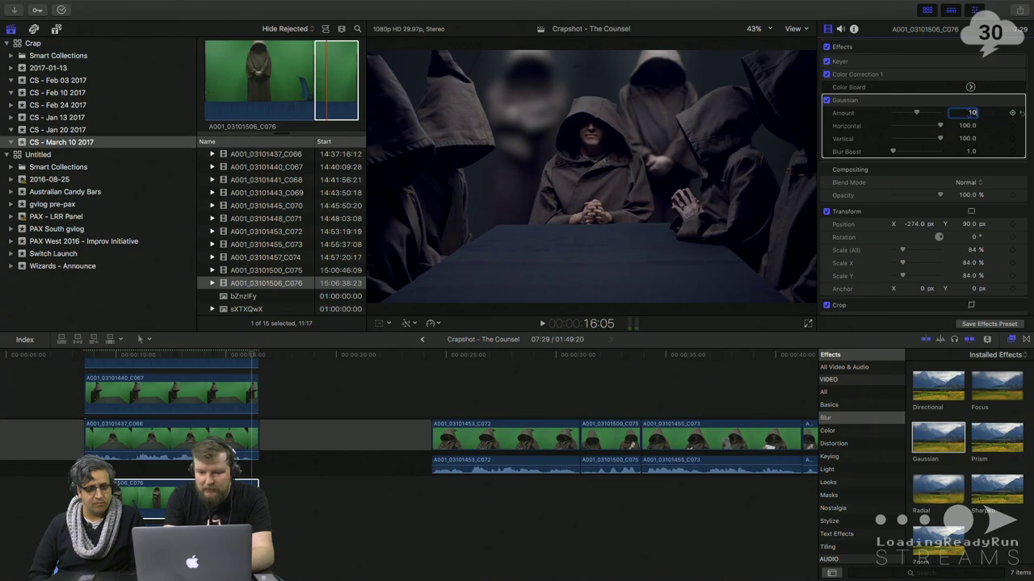
key("Return")
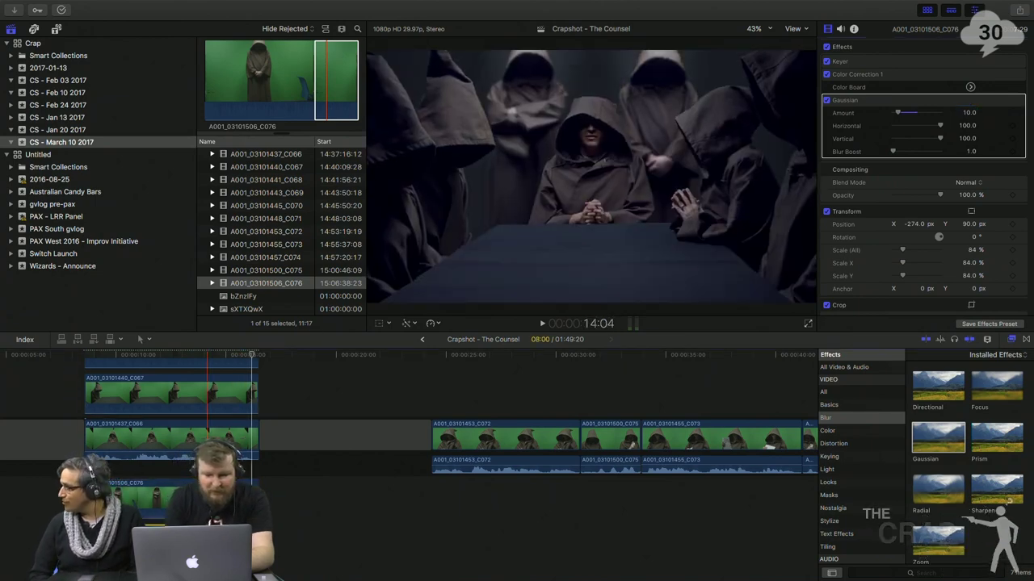
- Lower the shadows exposure of the lower A001_03101506_C076 clip to -24%
key("super+6")
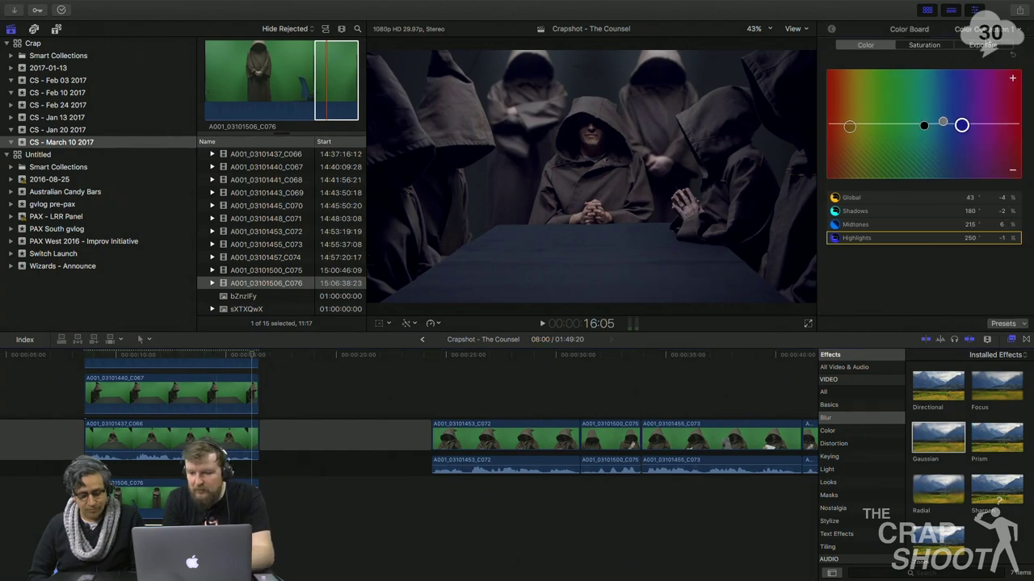
key("ctrl+super+e")
left_click_drag(879, 130, 880, 139)
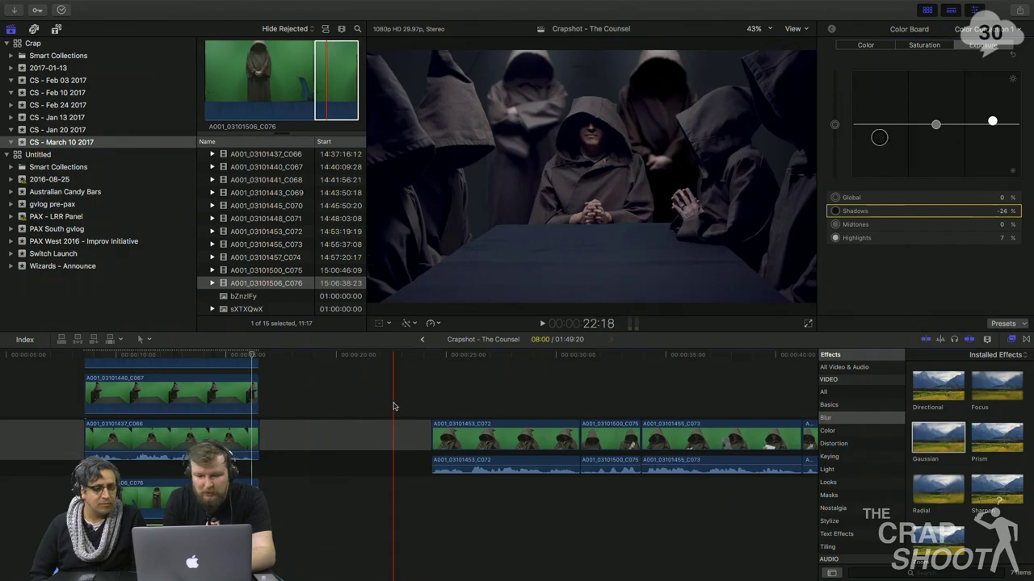
- Set the upper A001_03101506_C076 clip's exposure to -23% shadows and -6% highlights, and the lower clip's highlights to -4%
left_click(211, 500, "alt")
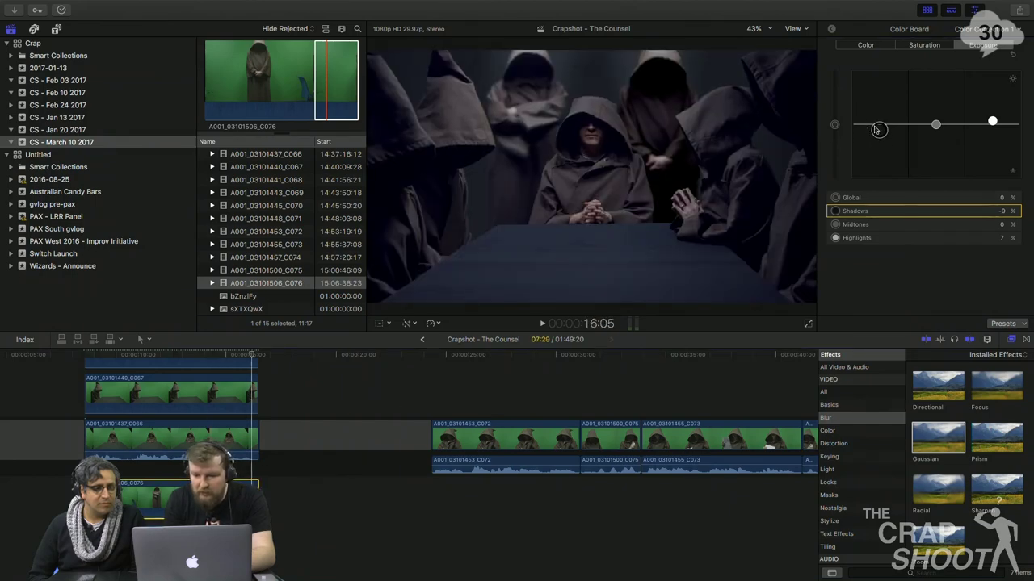
left_click_drag(878, 132, 878, 138)
left_click_drag(997, 125, 995, 132)
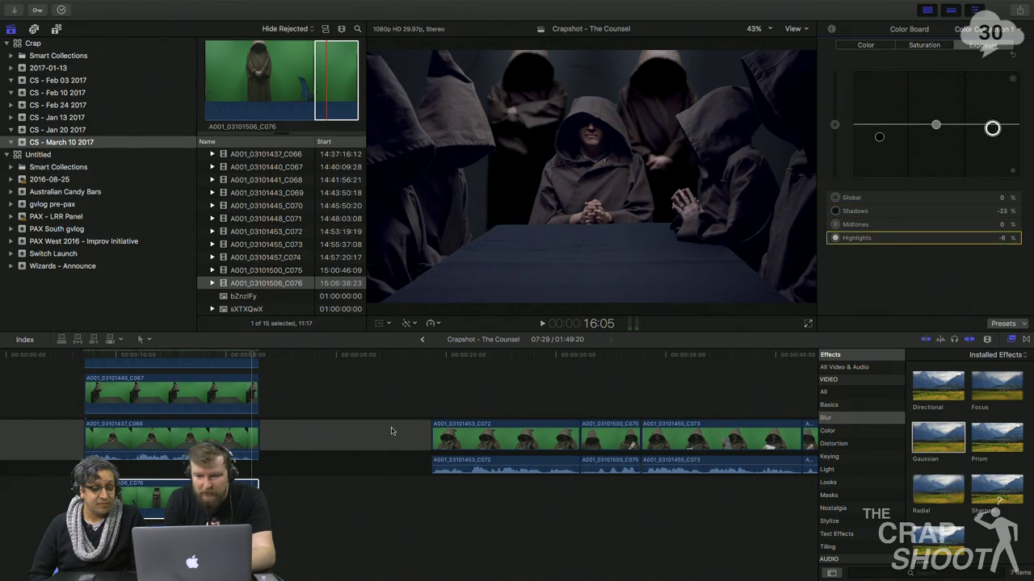
key("super+z")
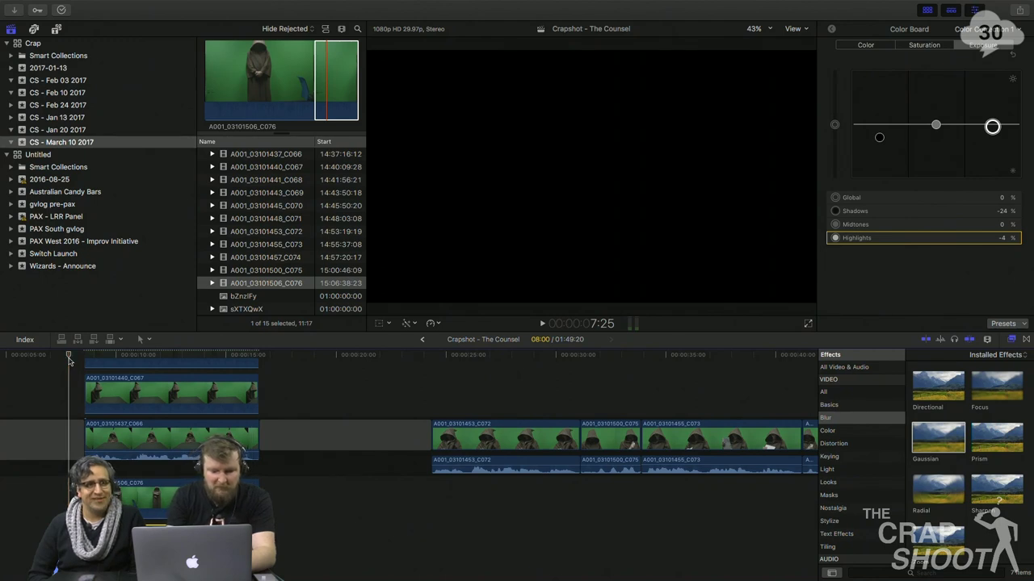
- Try to delete the gap before the stacked council clips and play the opening, then undo the deletion
left_click(52, 375)
key("c")
key("Delete")
key("Home")
key("space")
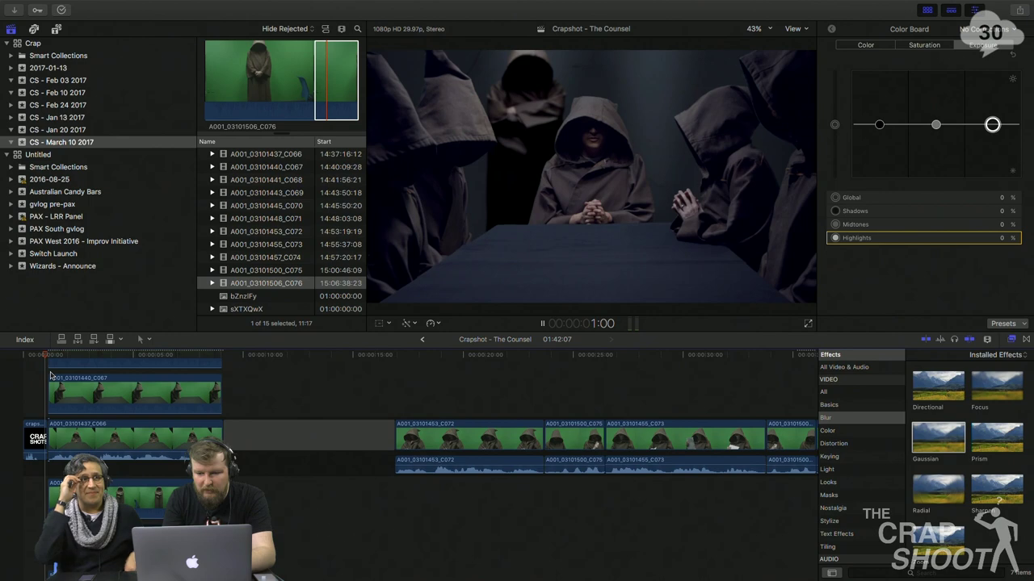
key("space")
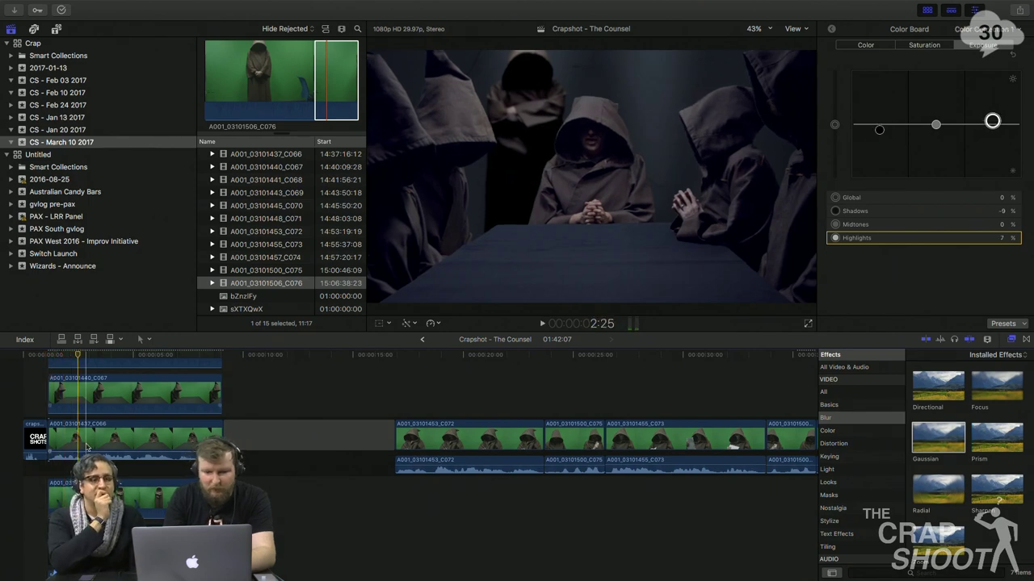
scroll(86, 447, "down", 3)
scroll(87, 447, "up", 2)
key("super+z")
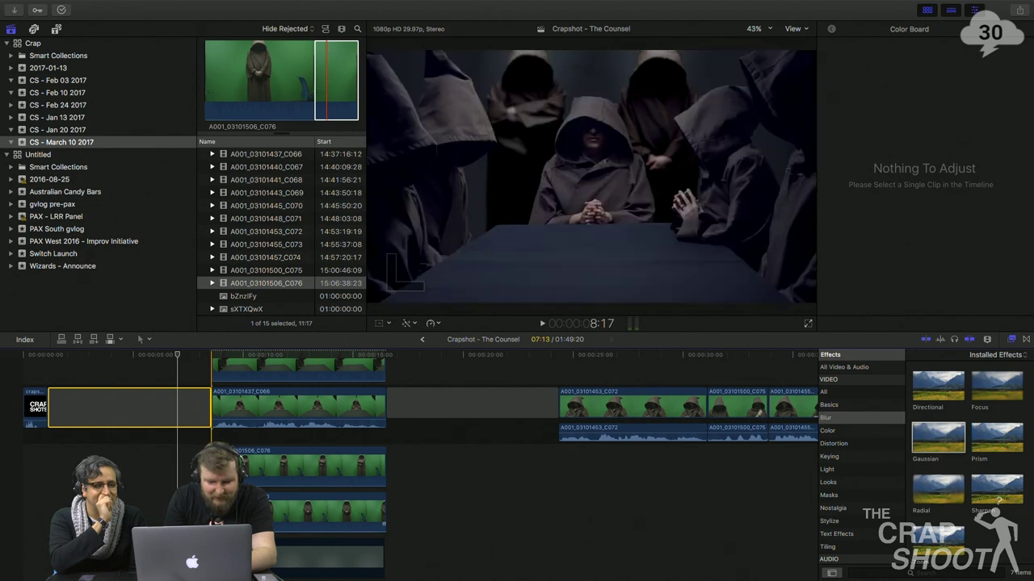
- Trim the start of the lower A001_03101506_C076 clip by one frame so it lines up with the stacked clips
left_click(212, 512)
left_click(171, 406)
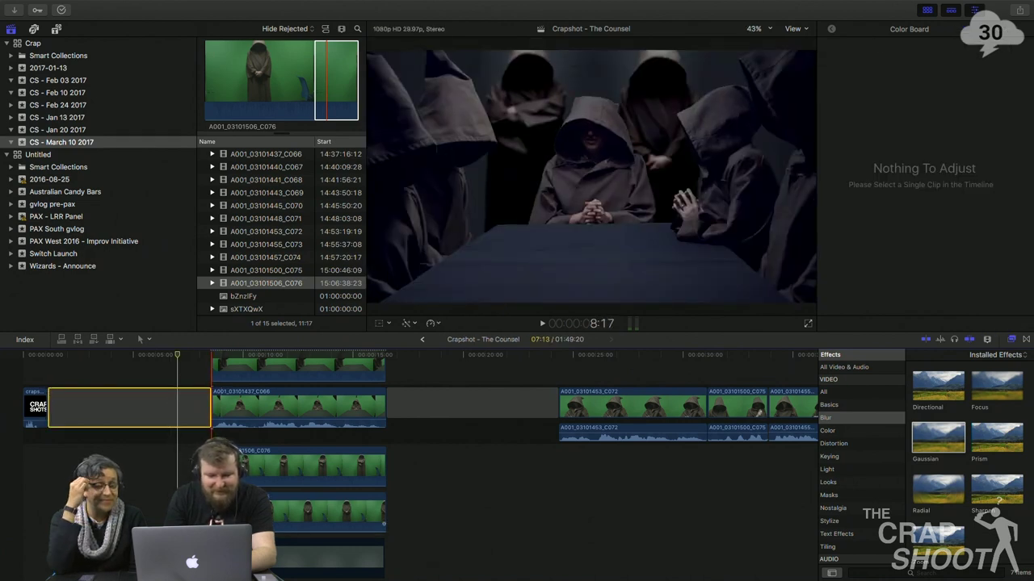
left_click(223, 512)
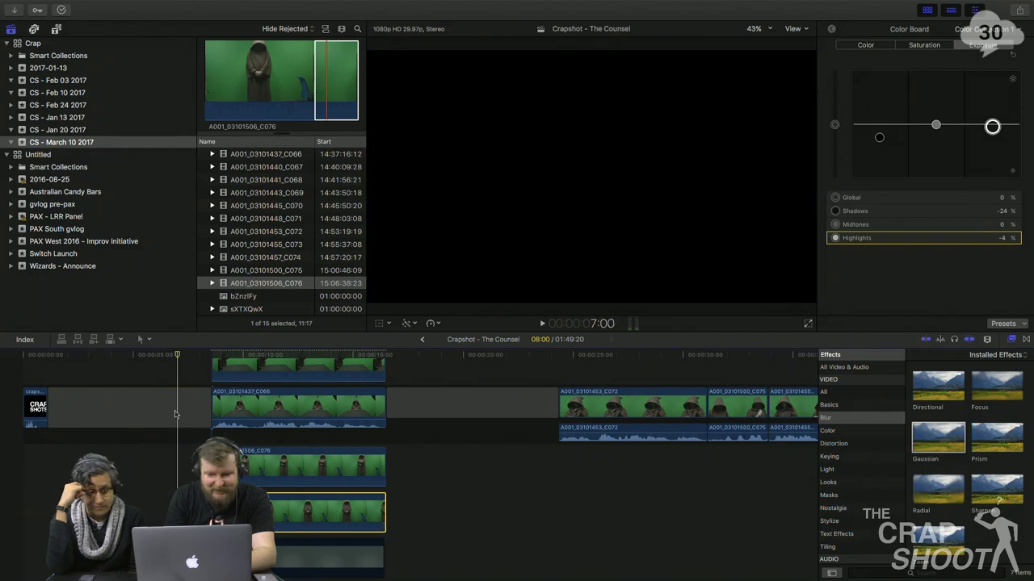
left_click(169, 405)
left_click(170, 405)
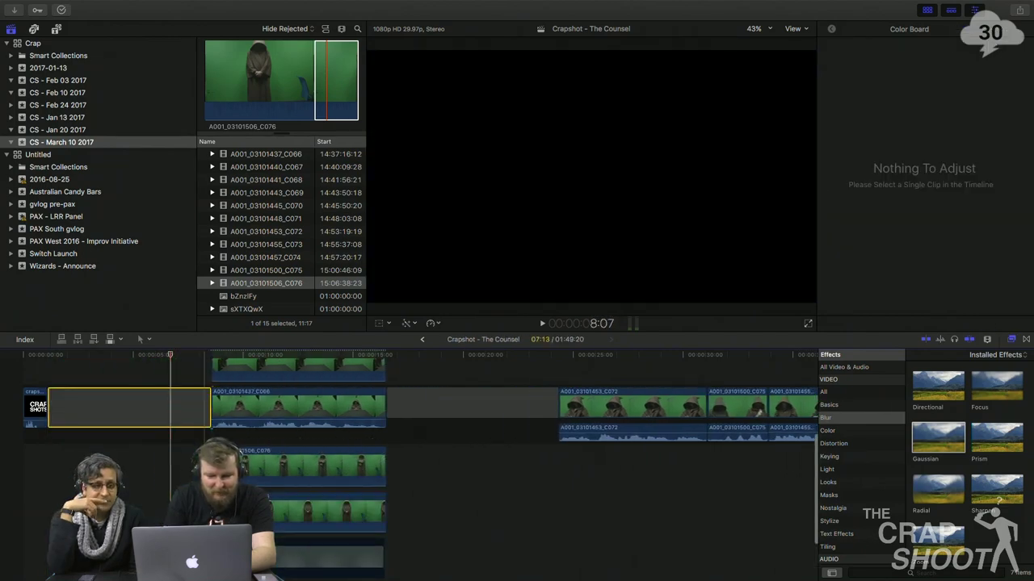
left_click(211, 512)
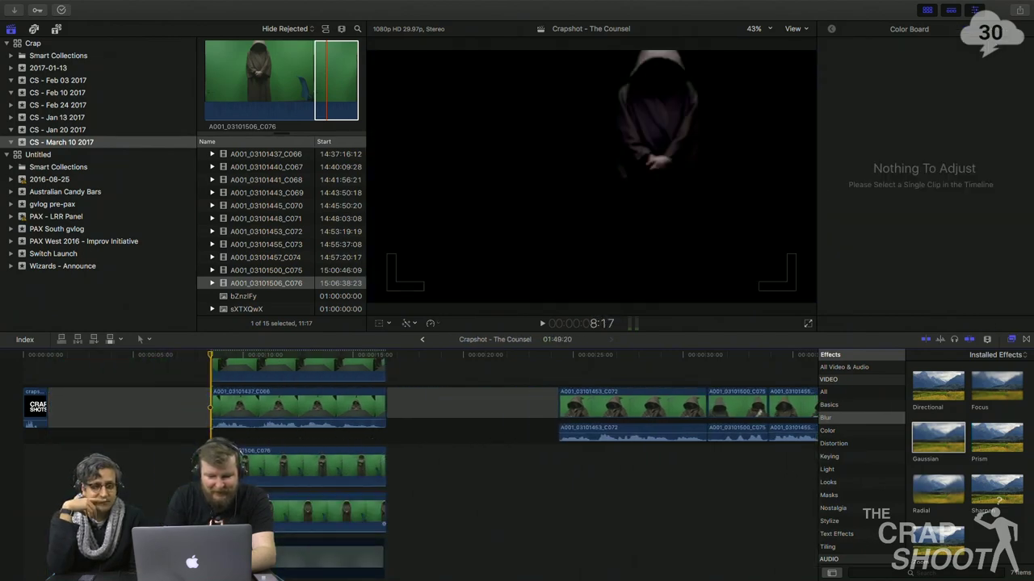
left_click_drag(212, 512, 211, 512)
- Delete the gap between the title clip and the stacked council clips, and play back the opening shot
left_click(161, 413)
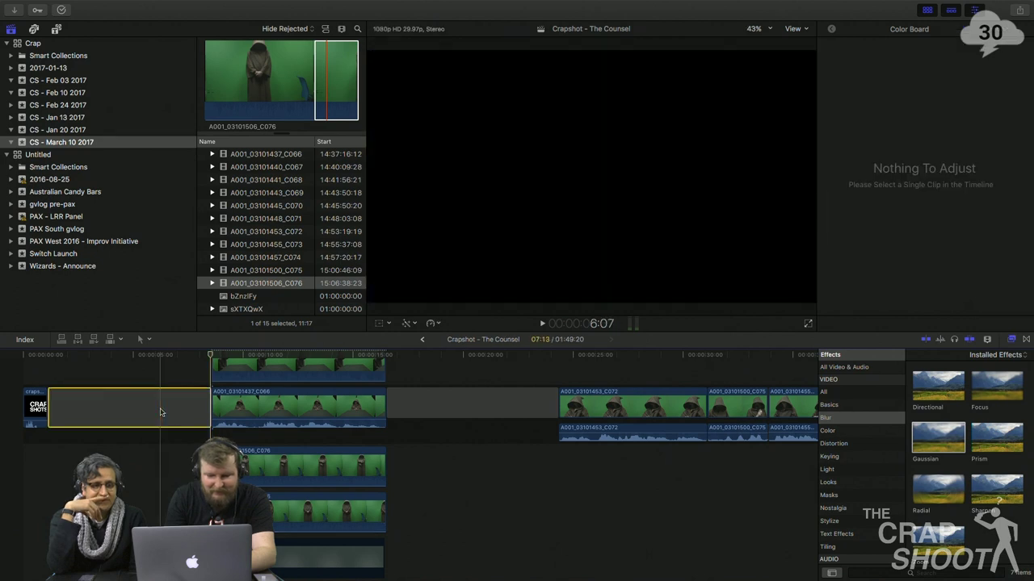
key("Delete")
key("space")
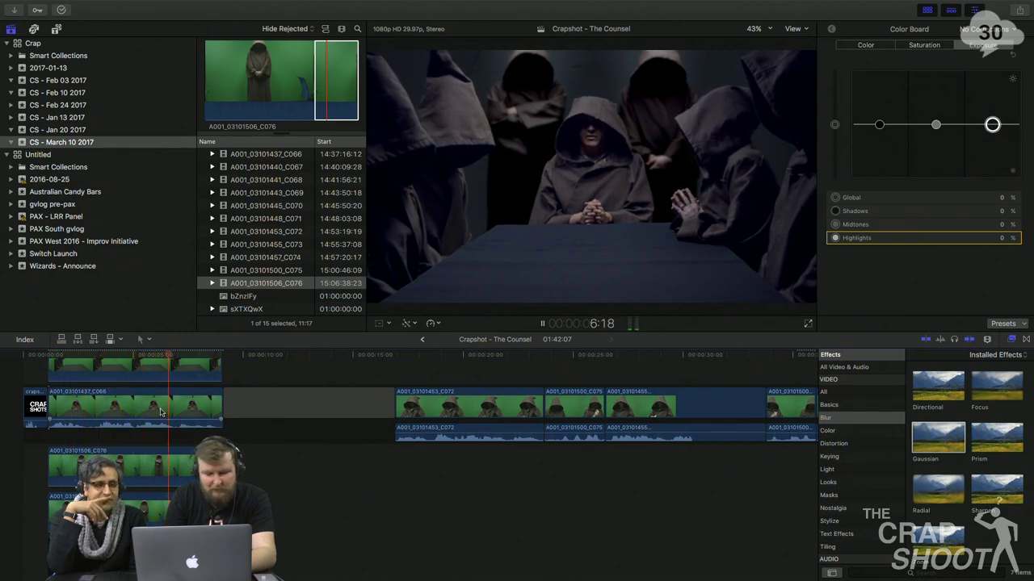
key("space")
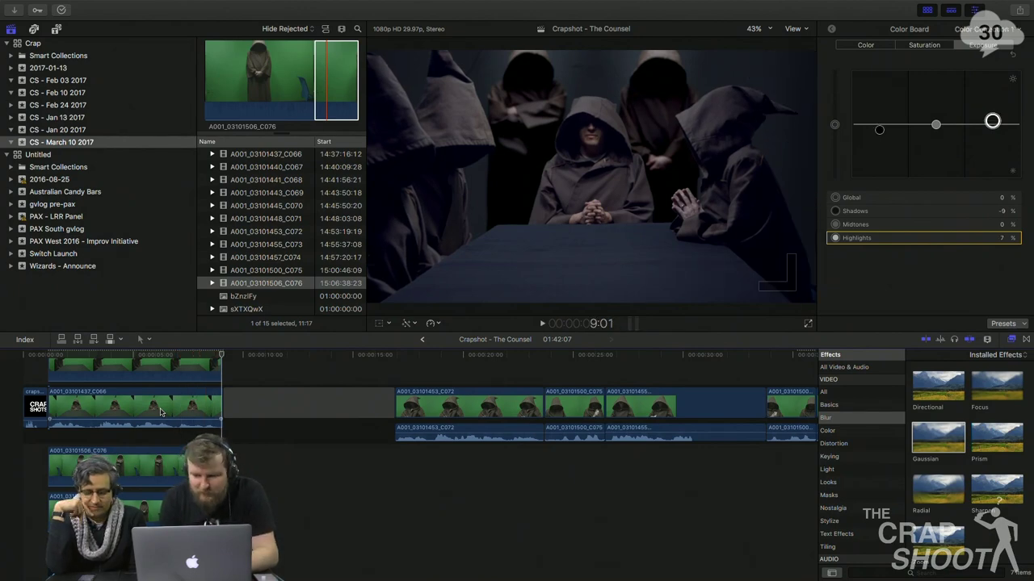
- Extend the end of the A001_03101443_C069 clip to match the ends of the other stacked clips
scroll(199, 438, "up", 5)
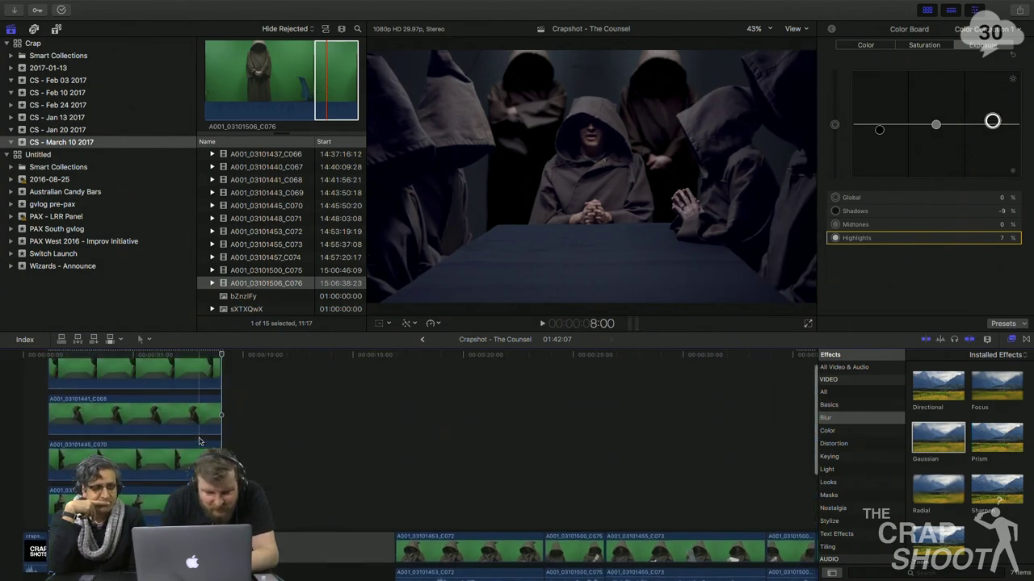
key("super+equal")
key("super+equal")
scroll(292, 440, "up", 1)
scroll(292, 439, "up", 2)
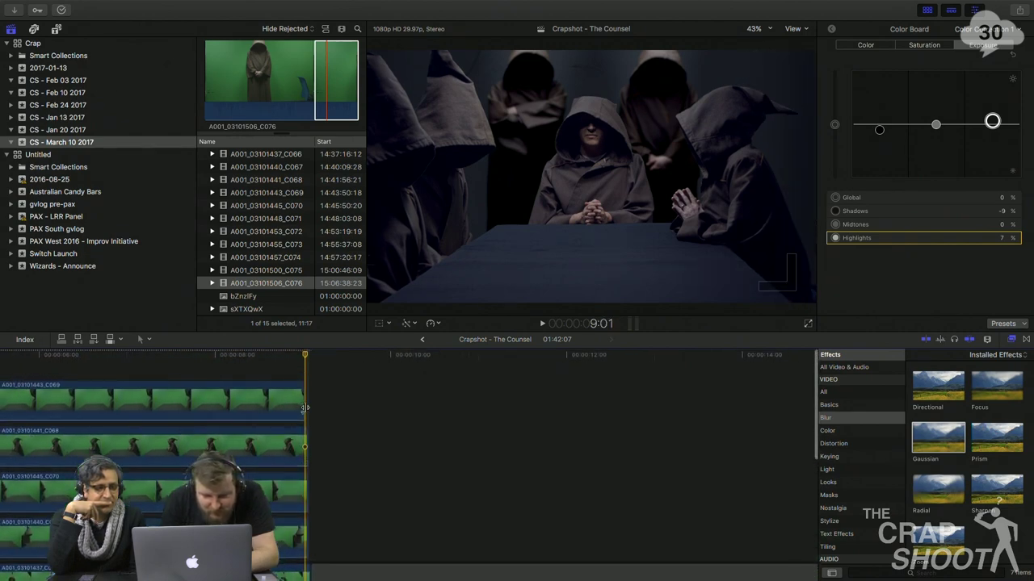
left_click(304, 408)
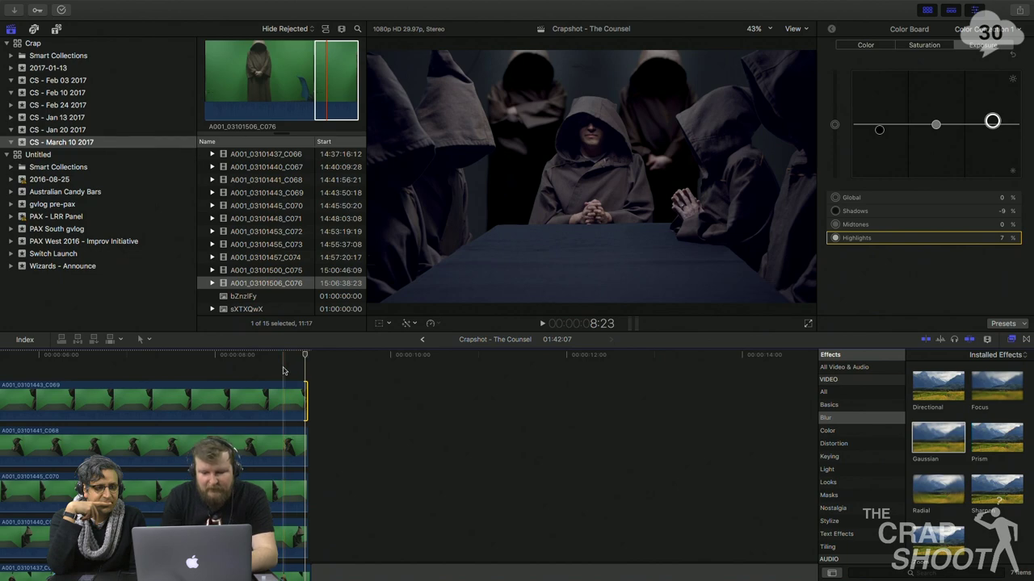
- Disable and re-enable the lower A001_03101506_C076 clip at 6:02 to compare the shot with and without that figure
scroll(283, 372, "down", 8)
key("super+minus")
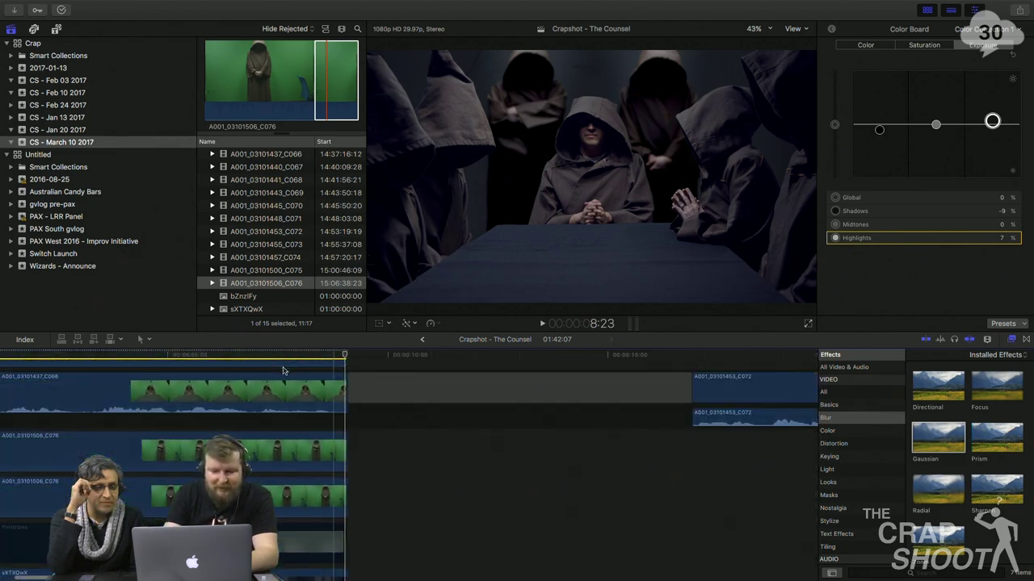
key("super+minus")
left_click(156, 357)
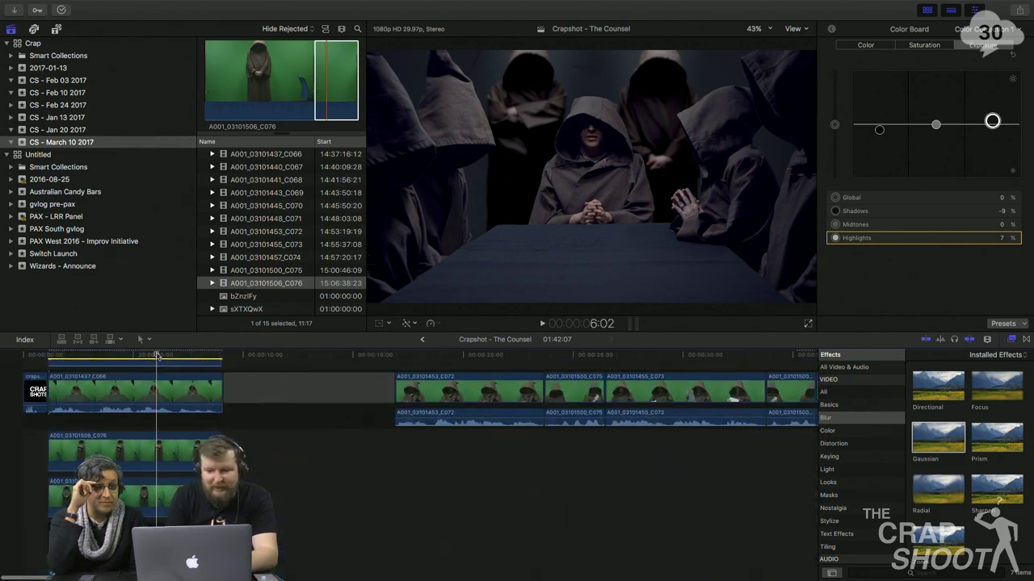
left_click(163, 468)
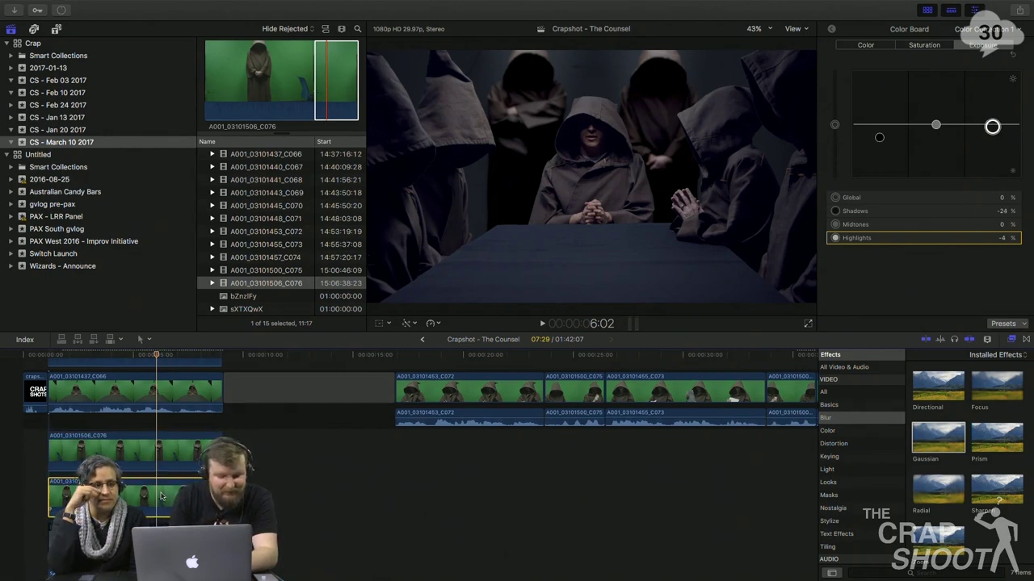
key("v")
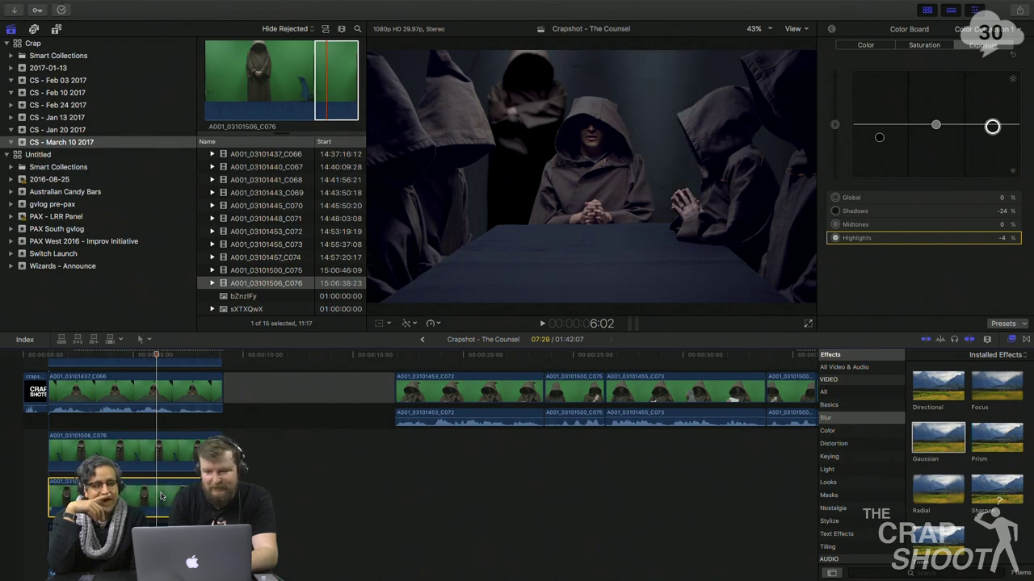
key("v")
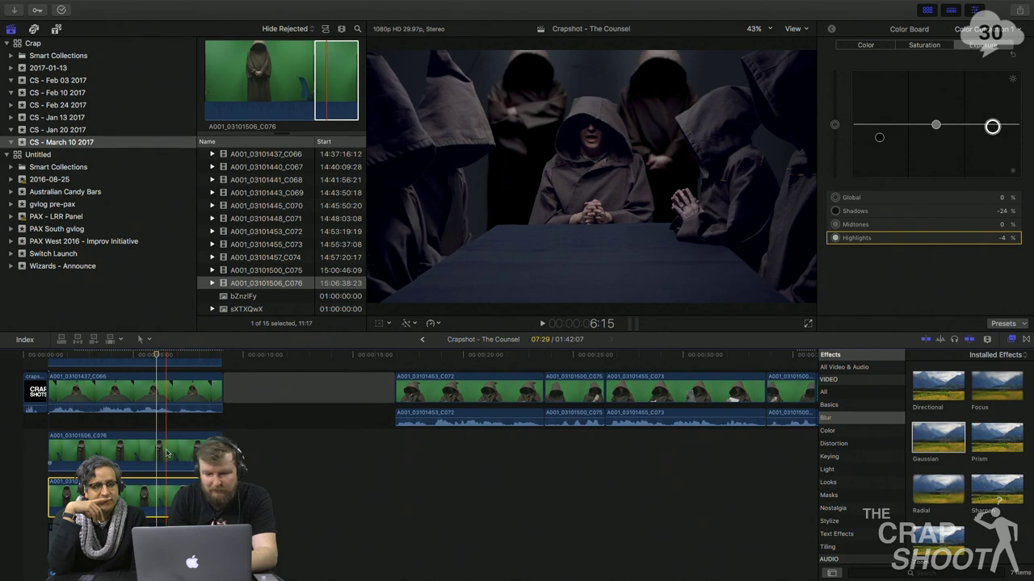
- Raise the upper A001_03101506_C076 clip's shadows exposure to -17%
left_click(167, 454, "super")
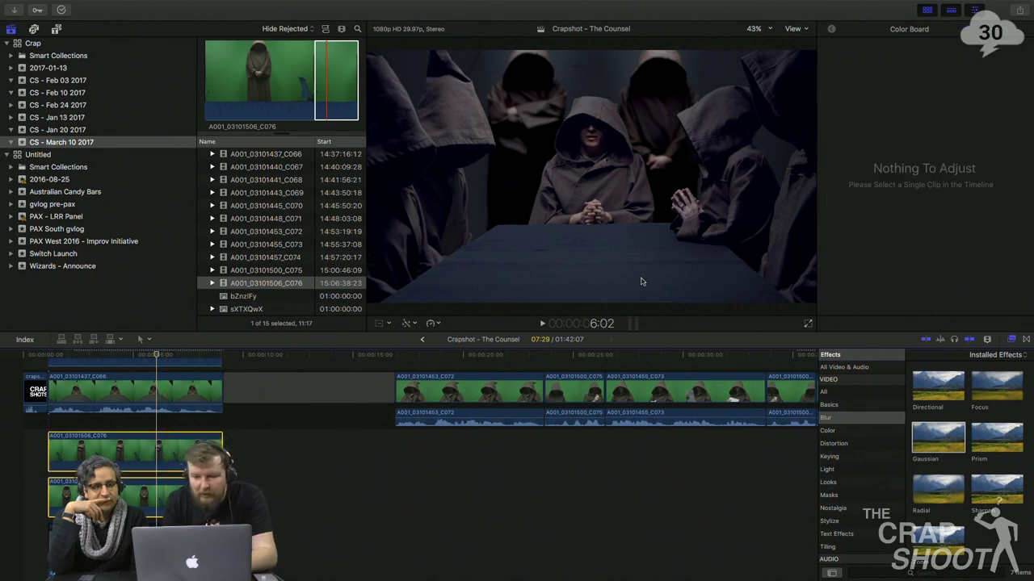
left_click(241, 440)
left_click(195, 450)
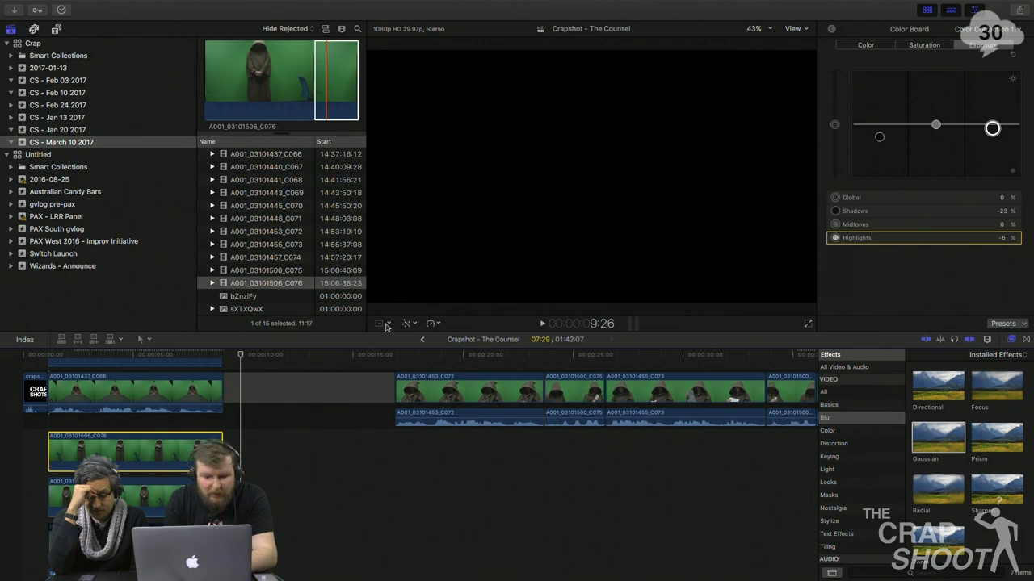
left_click(148, 356)
left_click_drag(878, 135, 880, 134)
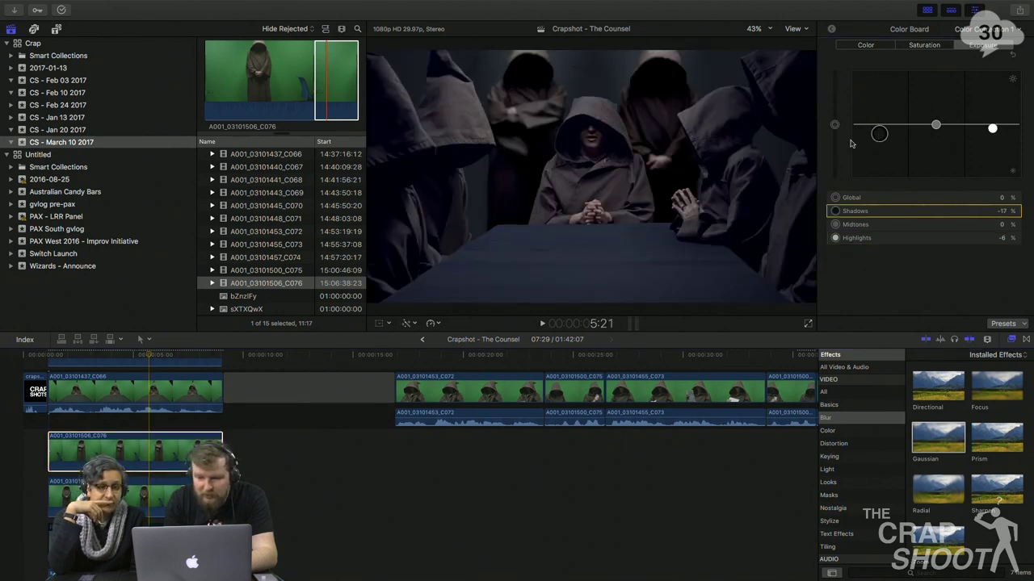
- Set the Gaussian blur amount of the upper A001_03101506_C076 clip to 5.0
left_click(182, 495)
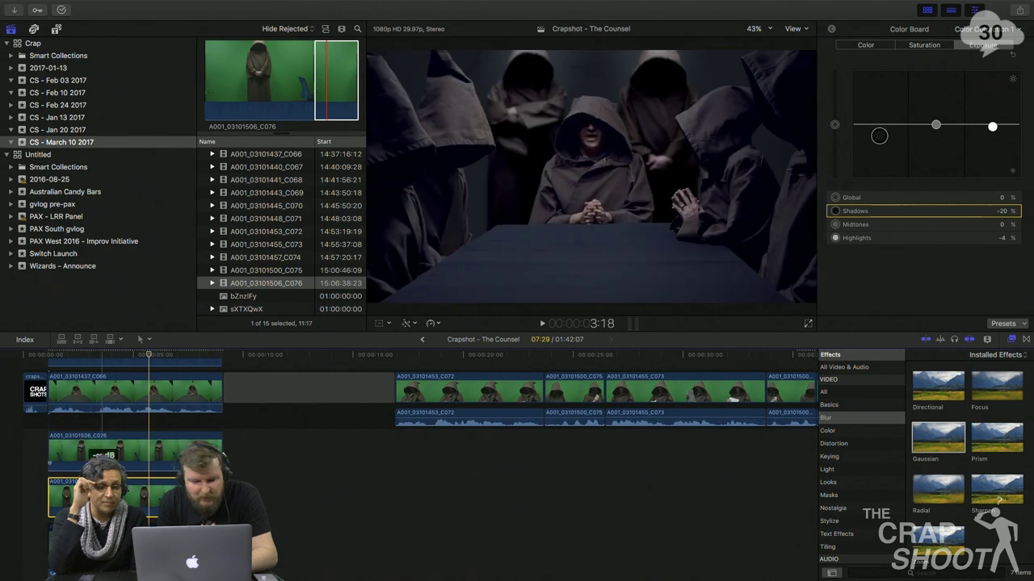
left_click(146, 455)
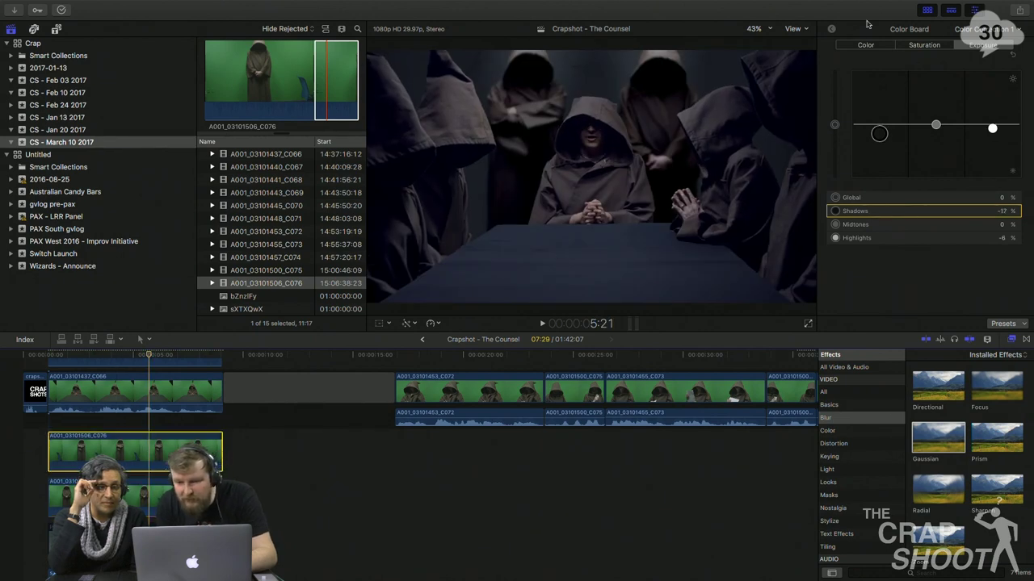
left_click(832, 30)
left_click(970, 114)
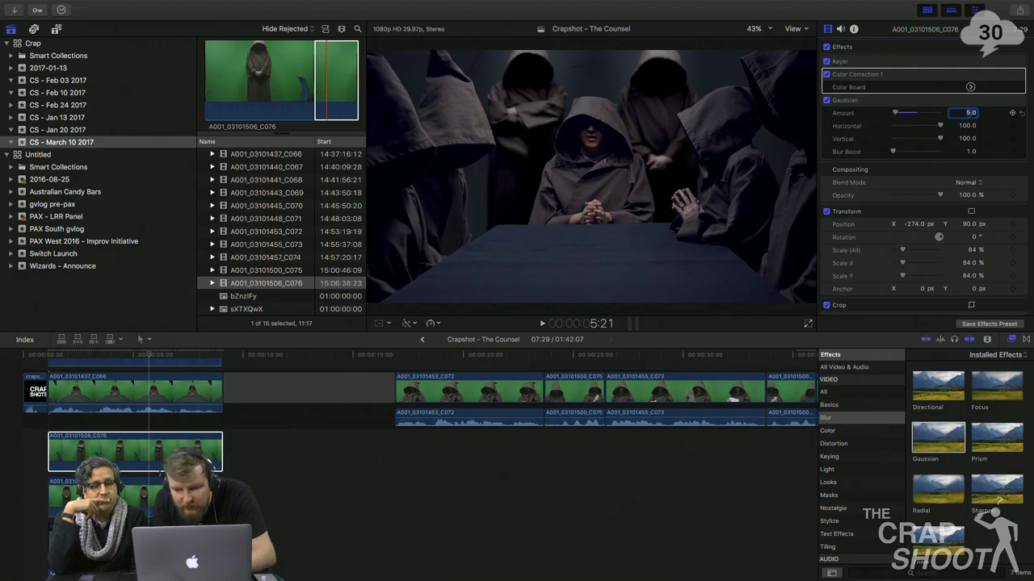
key("Return")
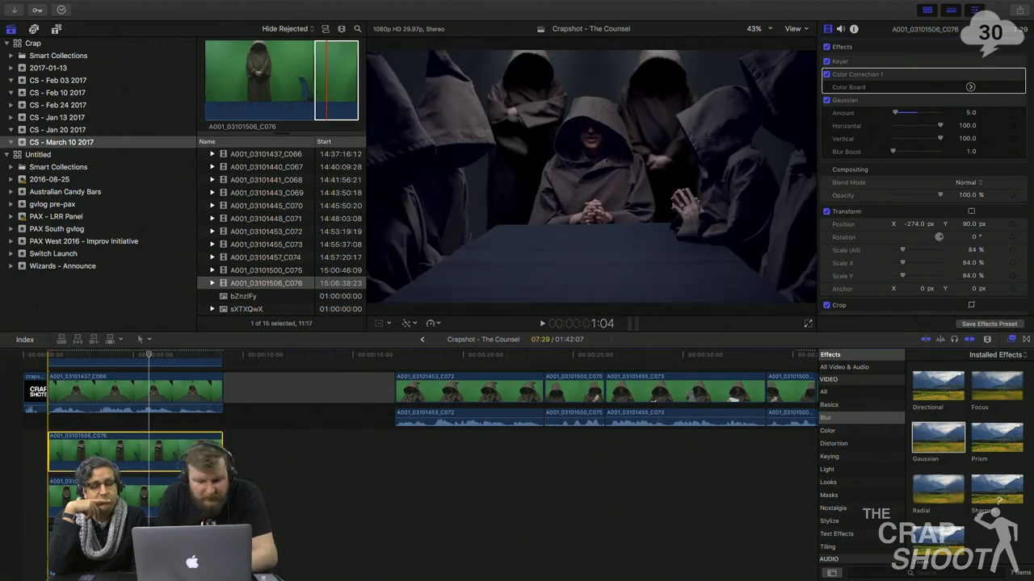
- Play back the opening shot with the lower A001_03101506_C076 clip selected to check the blurred standing figures
left_click(179, 497)
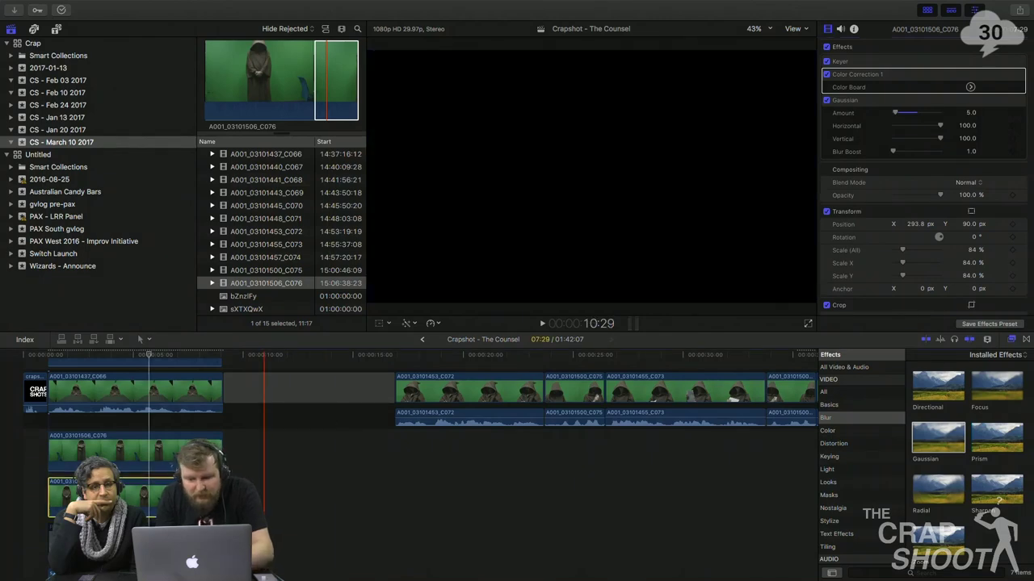
key("space")
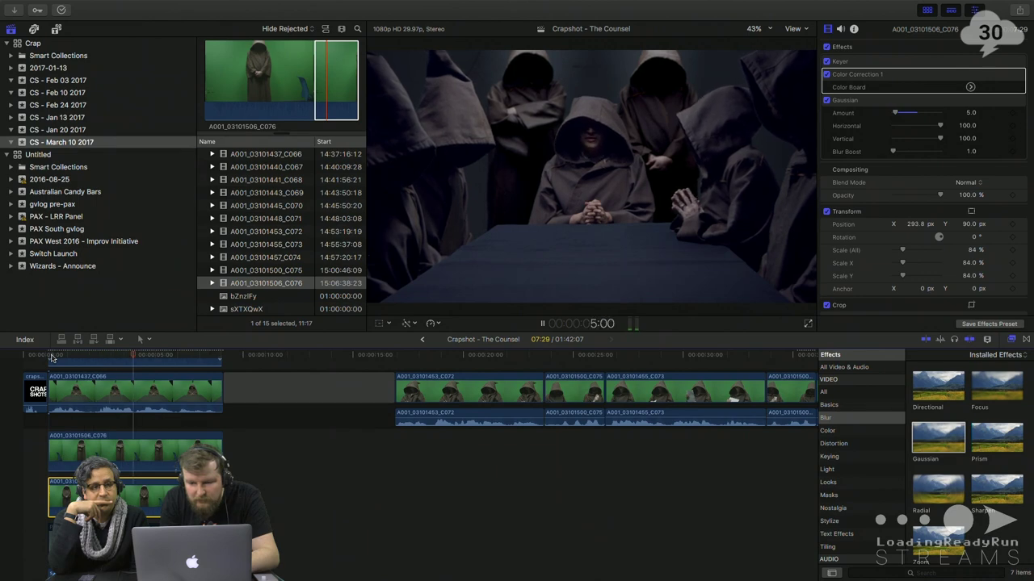
key("space")
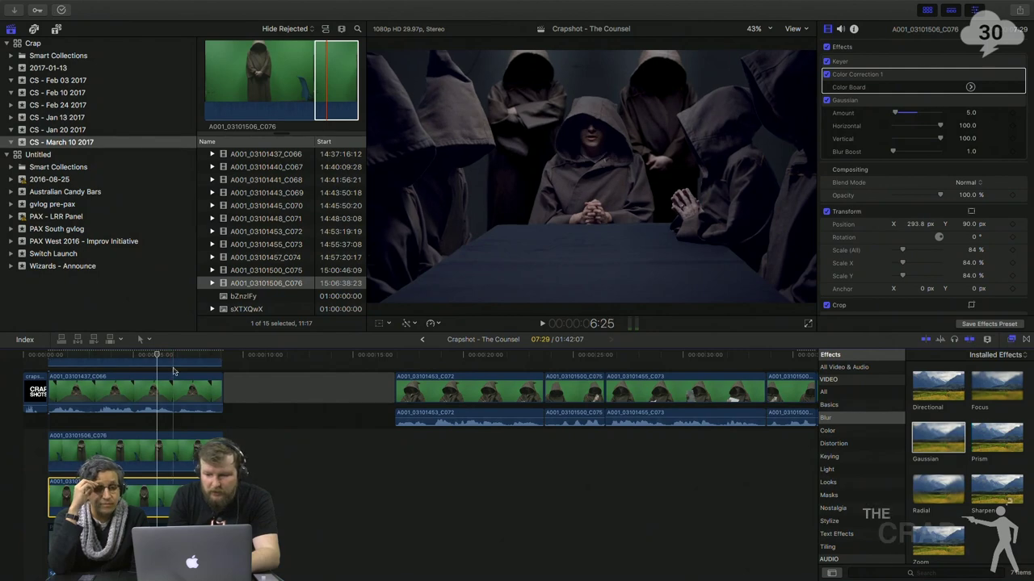
- Disable and re-enable the four connected clips above A001_03101437_C066 at 6:03 to compare the shot without those seated figures
scroll(173, 370, "up", 5)
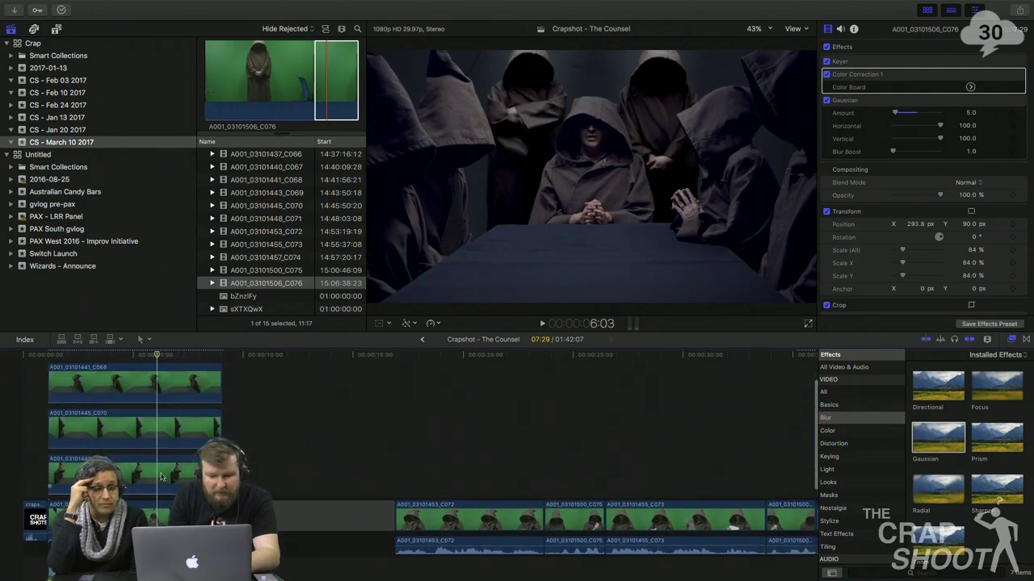
scroll(161, 477, "up", 3)
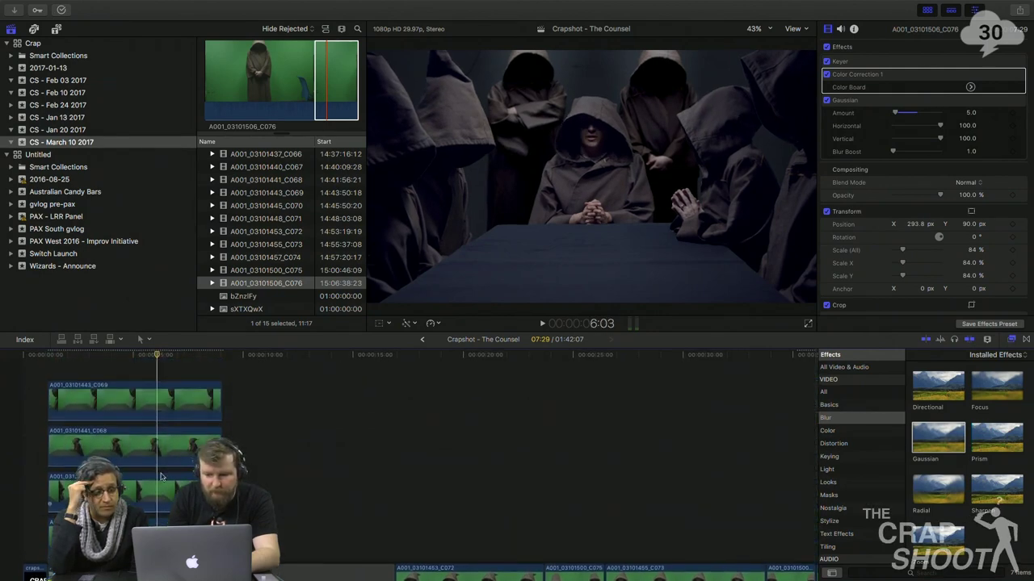
left_click(157, 405)
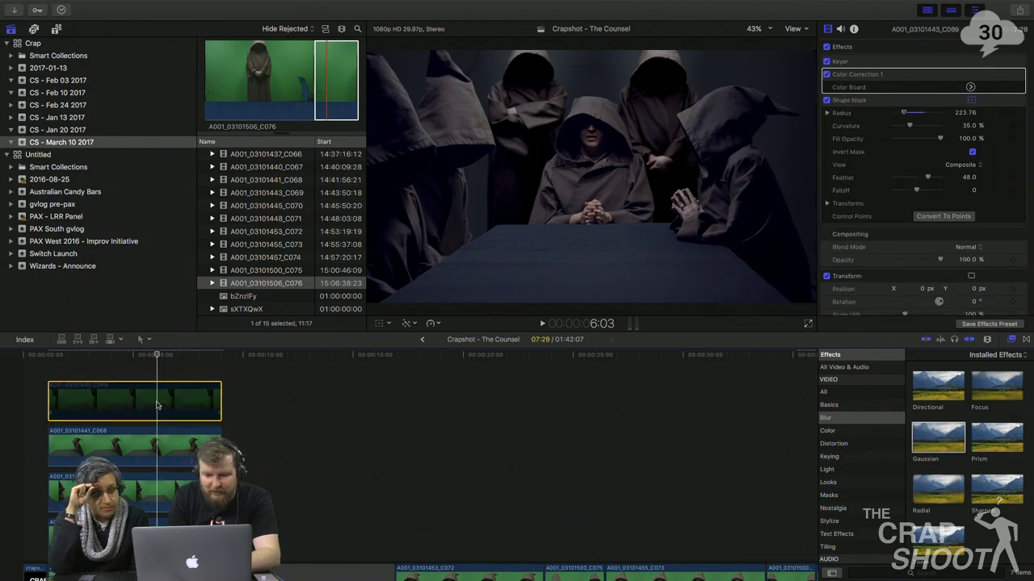
left_click(159, 447)
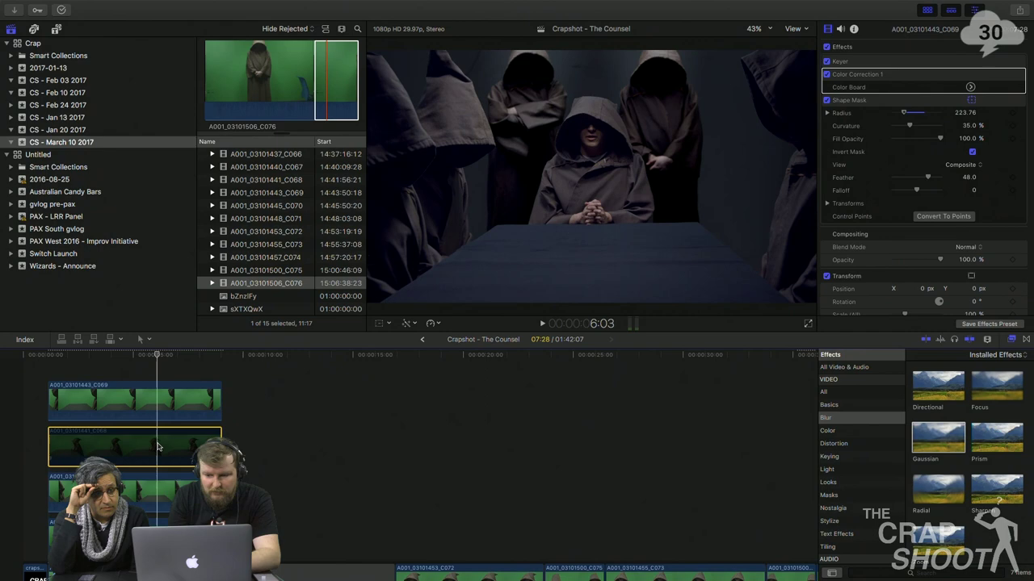
left_click(156, 401, "super")
key("v")
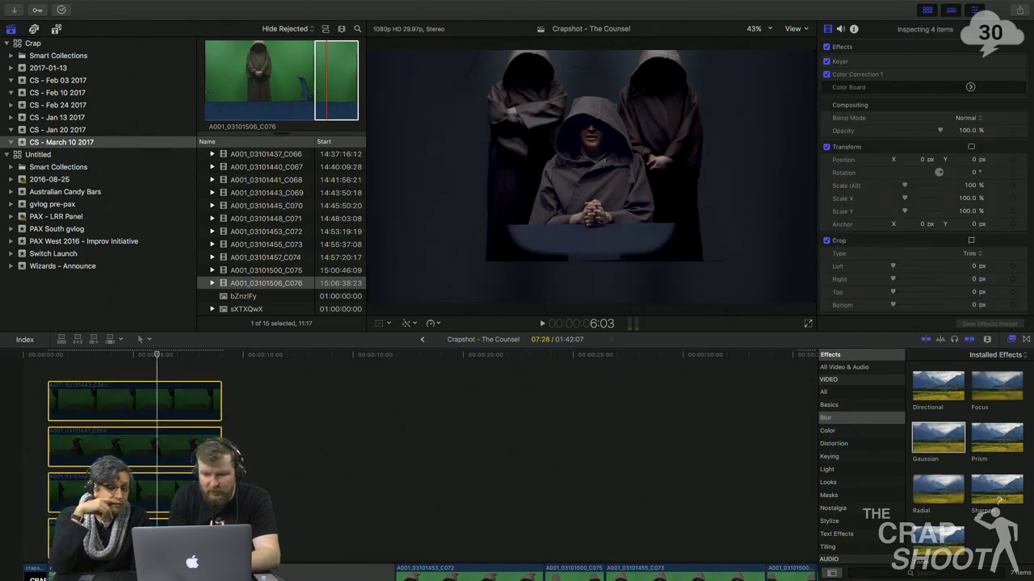
key("v")
key("v")
key("v")
scroll(410, 469, "down", 3)
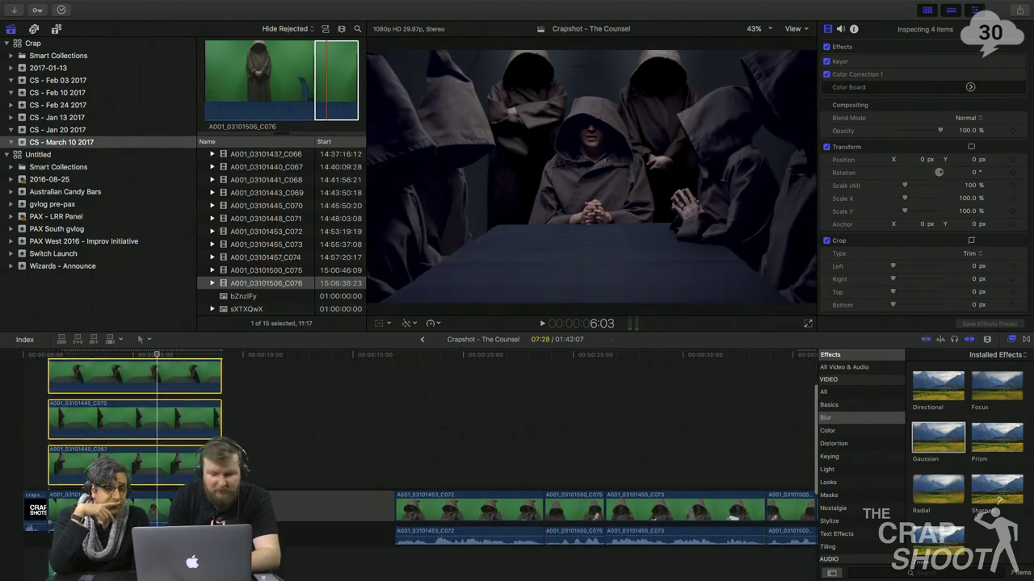
left_click(238, 428)
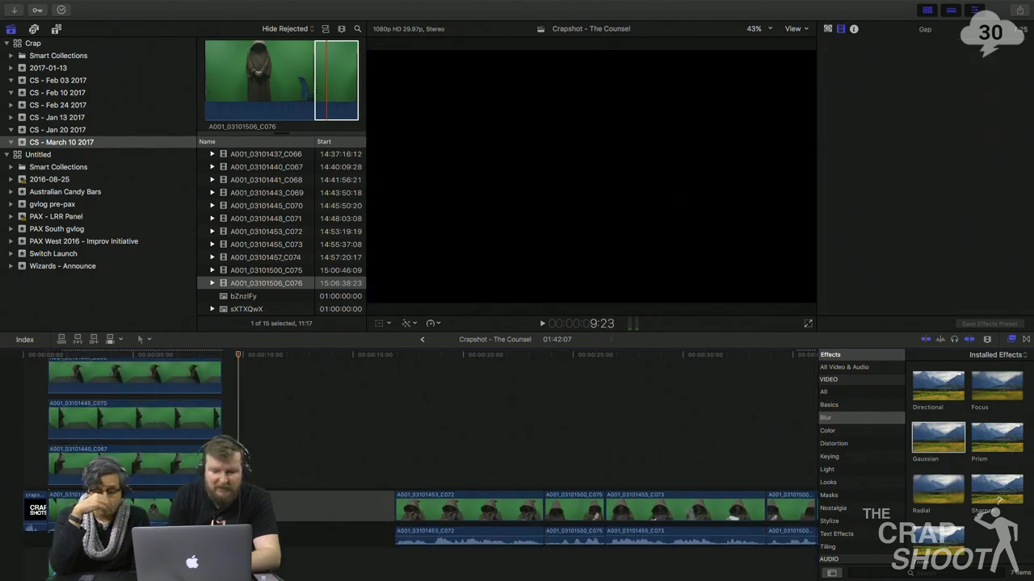
- Copy the A001_03101437_C066 clip to the top of the stack and shrink its shape mask around the clasped hands, with radius 249.1 and feather 42.6
scroll(167, 514, "up", 2)
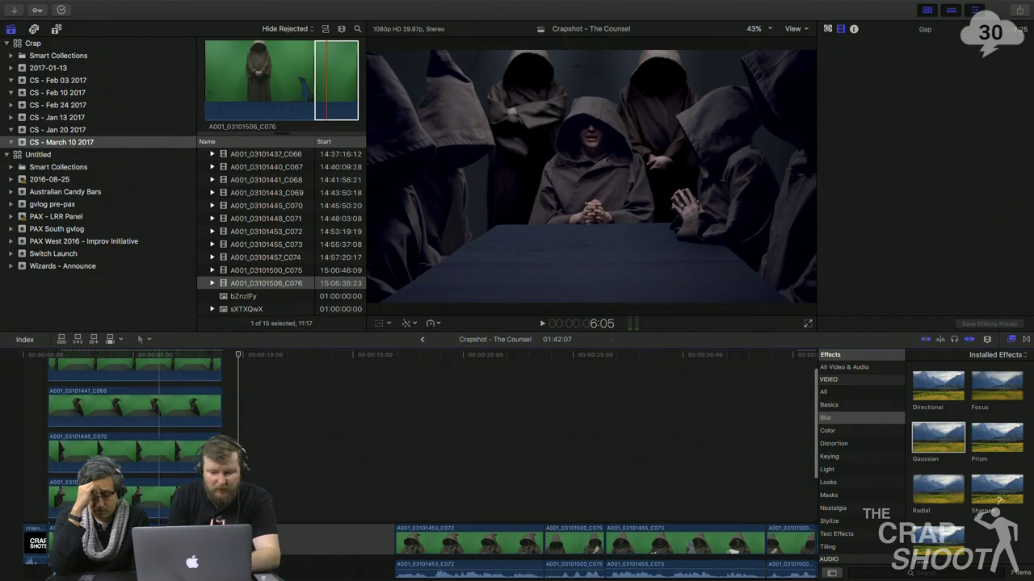
left_click_drag(159, 541, 143, 422)
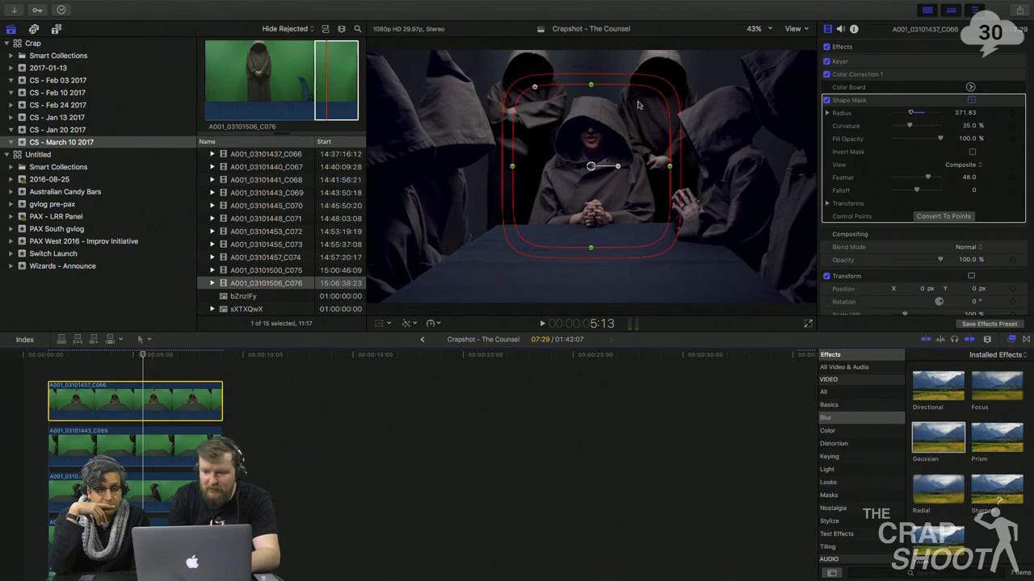
left_click_drag(592, 86, 614, 149)
left_click_drag(669, 167, 646, 220)
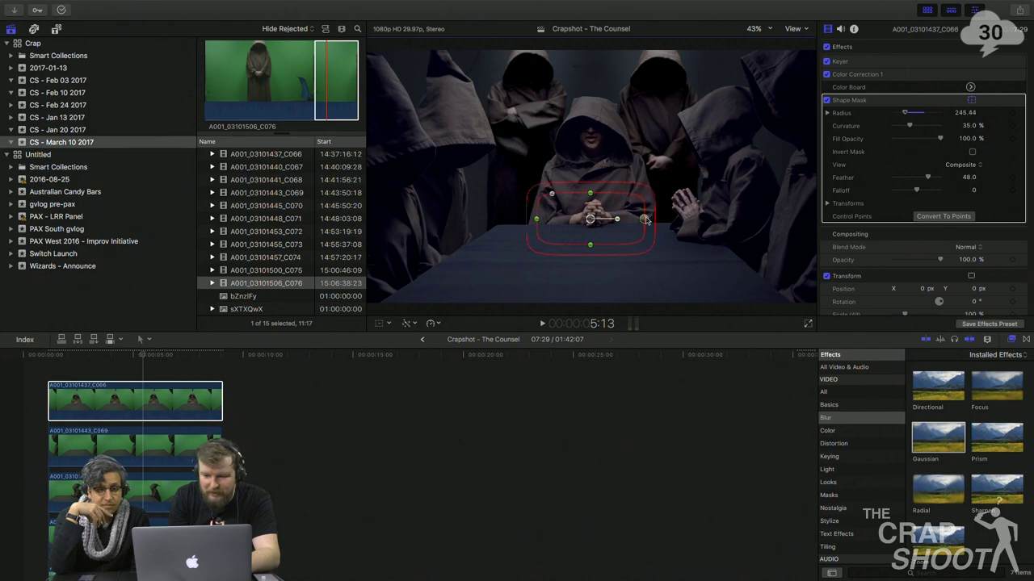
left_click(115, 387)
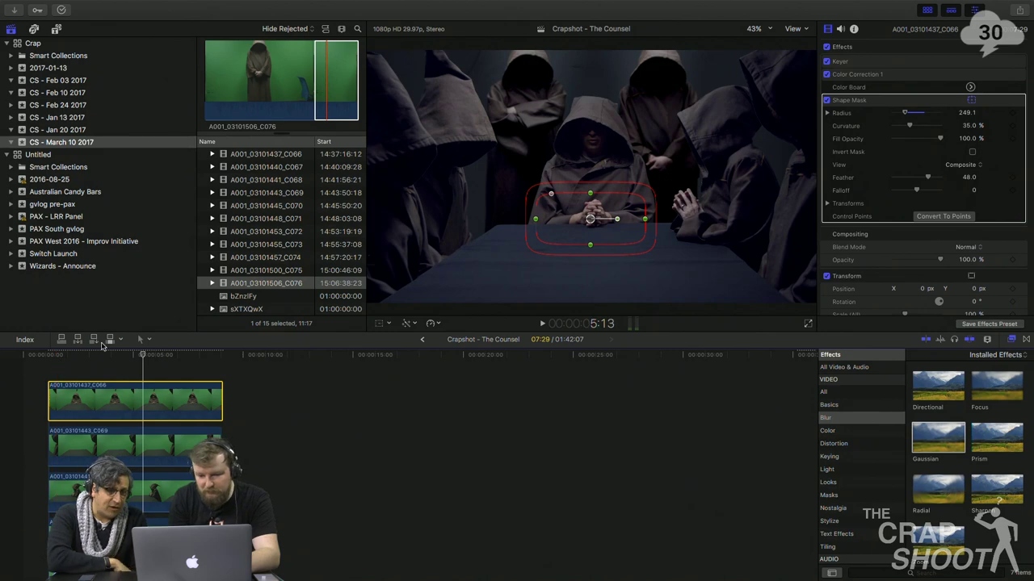
mouse_move(615, 223)
left_mouse_down()
mouse_move(627, 212)
mouse_move(704, 229)
mouse_move(564, 230)
mouse_move(598, 234)
left_mouse_up()
- Render the selected A001_03101437_C066 copy at the top of the stack
left_click(47, 356)
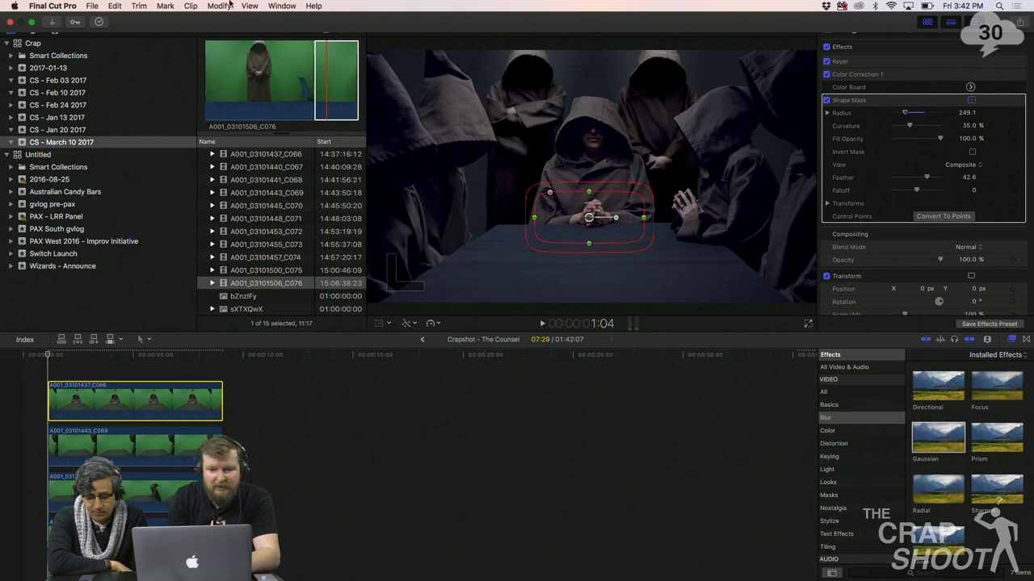
left_click(219, 5)
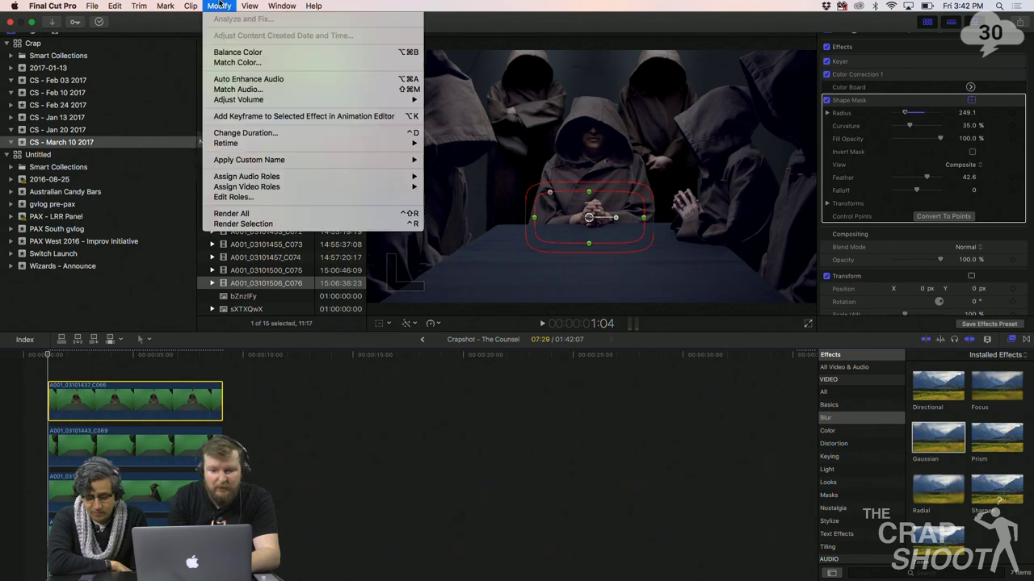
left_click(228, 224)
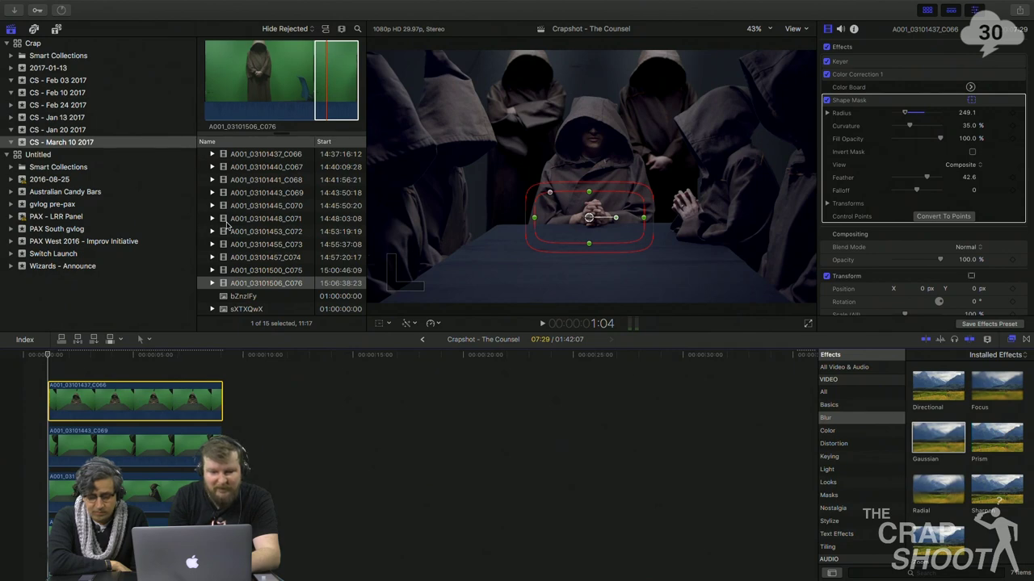
- Play back the opening shot and the transition from the gap into the A001_03101453_C072 clip
left_click(50, 365)
key("space")
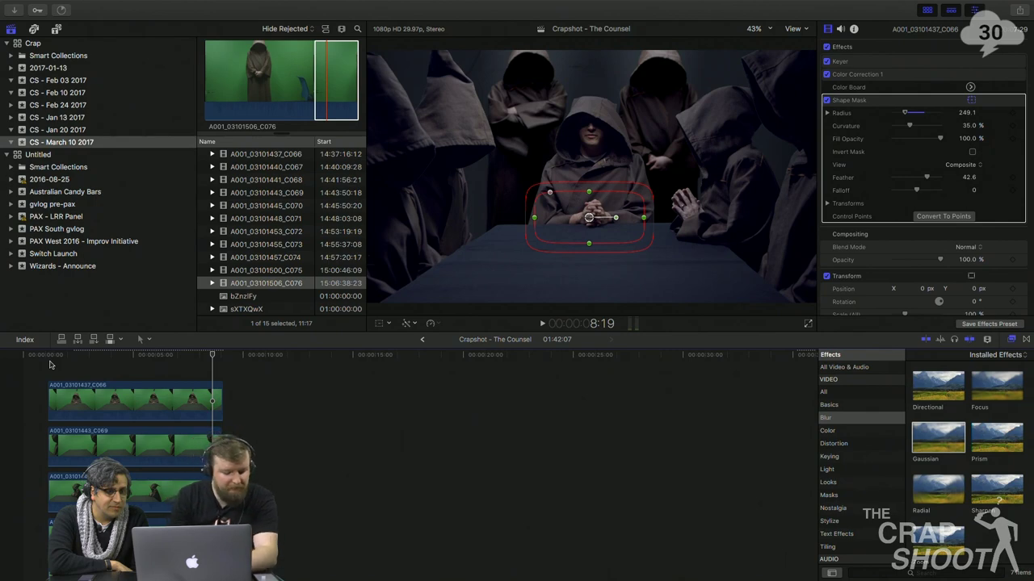
scroll(212, 401, "down", 2)
scroll(212, 400, "up", 3)
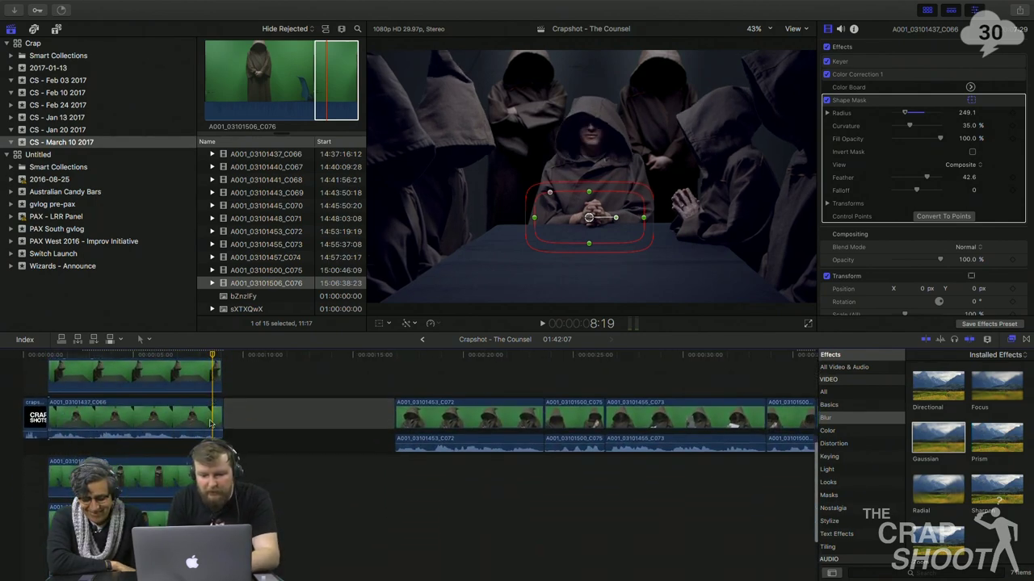
key("space")
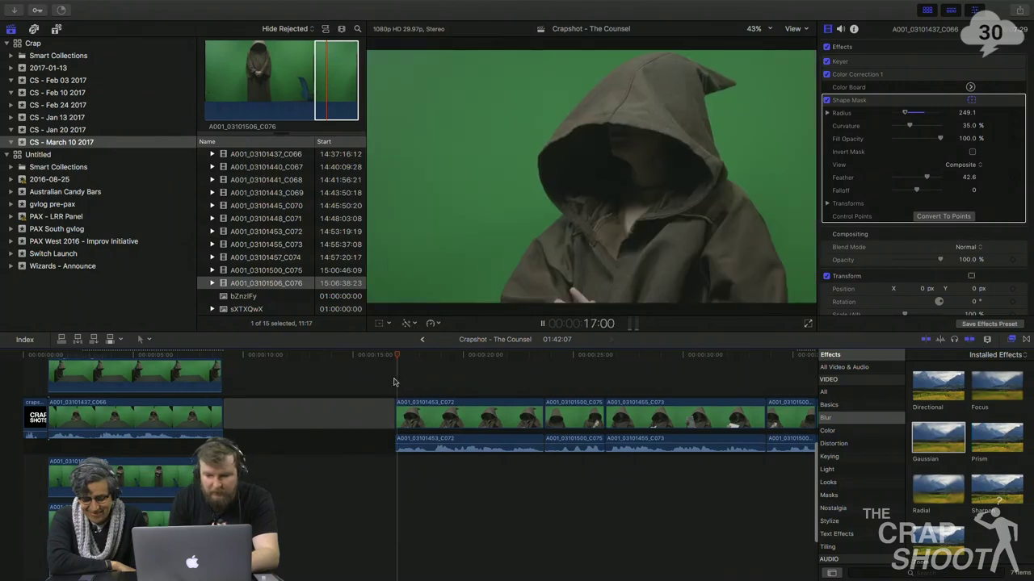
key("space")
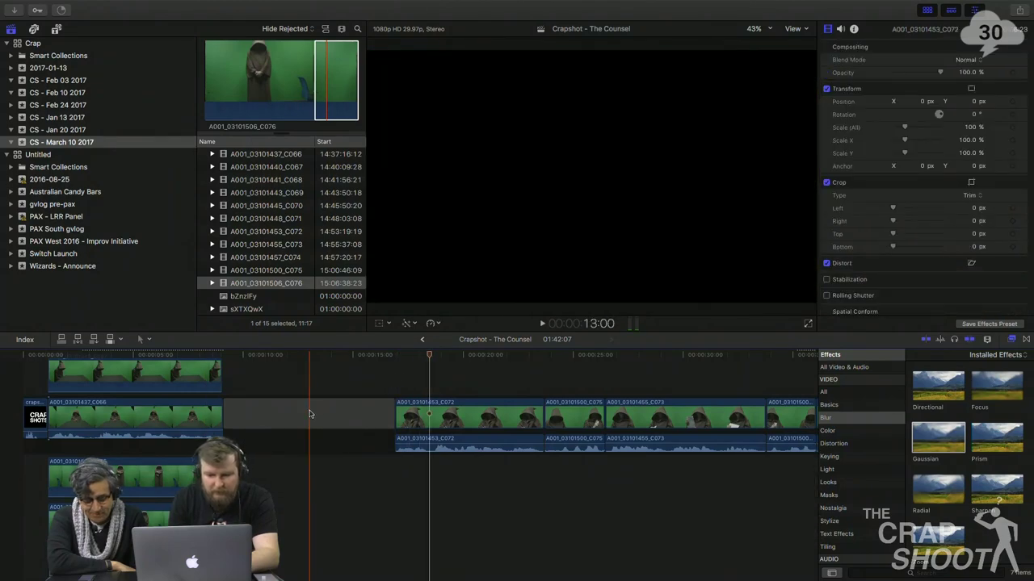
- Delete the gap between the A001_03101437_C066 and A001_03101453_C072 clips, and trim nine frames at the cut between them
left_click(165, 421)
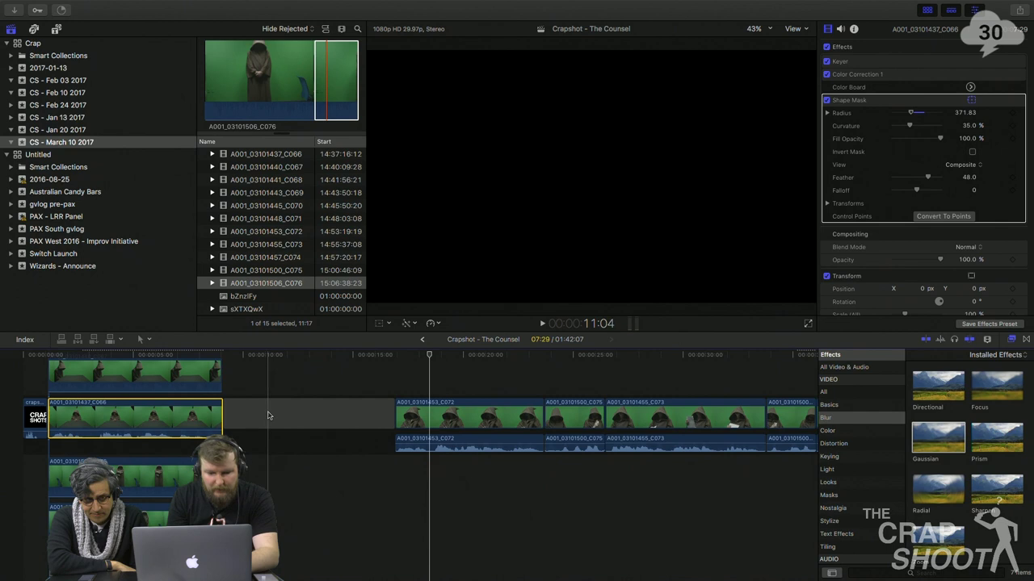
key("Delete")
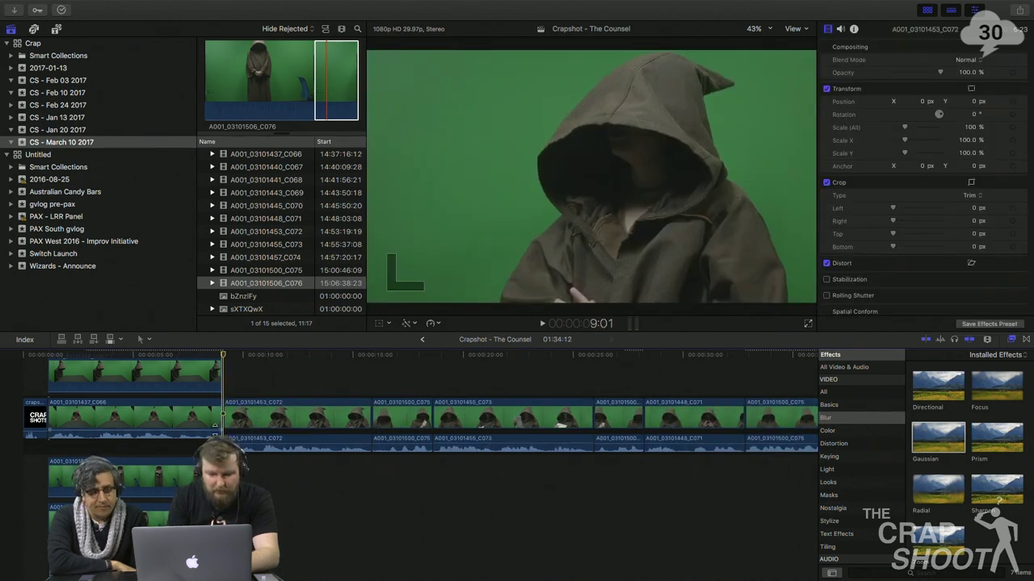
left_click(217, 416)
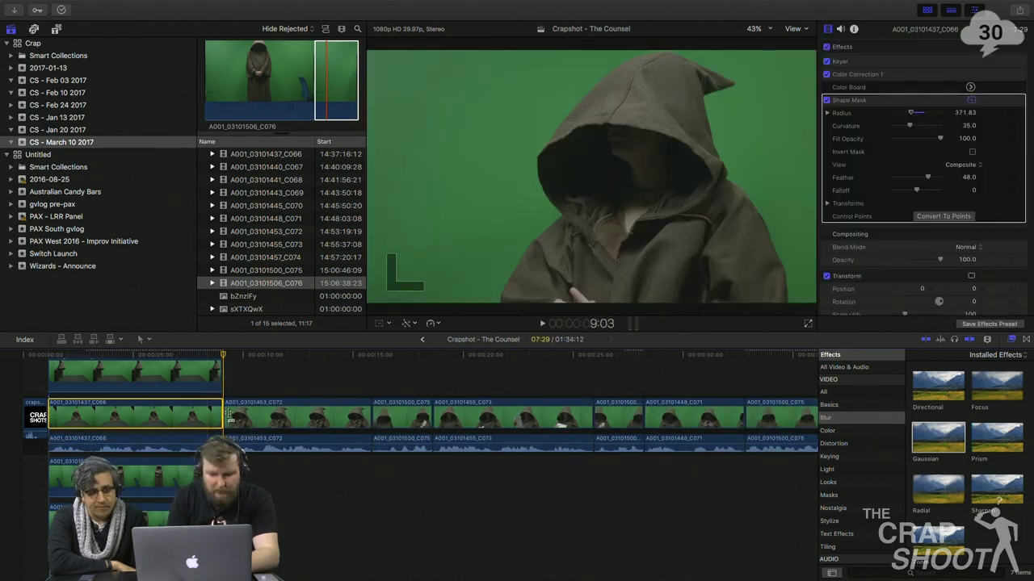
left_click(228, 416)
left_click_drag(228, 416, 220, 416)
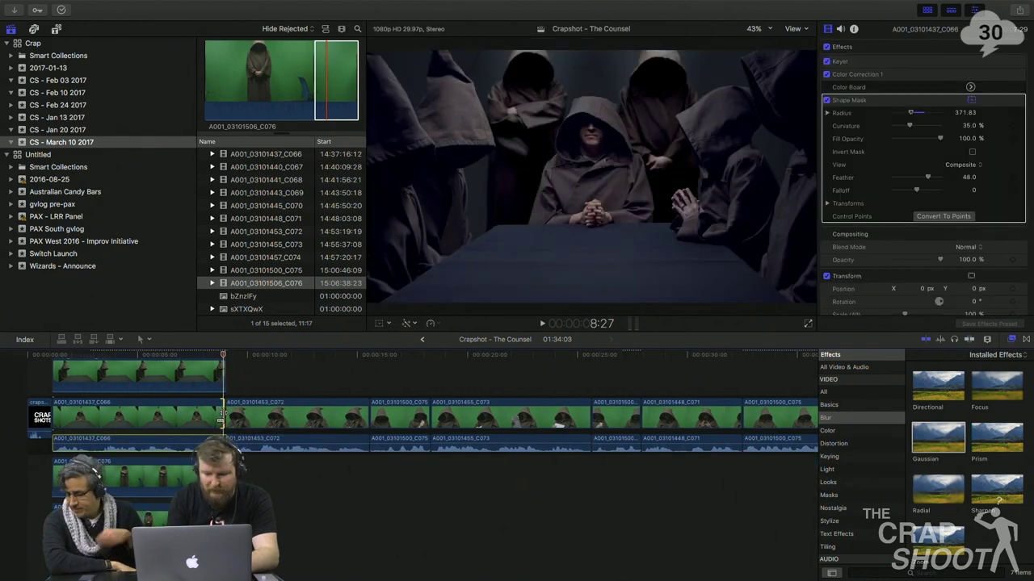
- Step frame by frame across the cut from A001_03101437_C066 to A001_03101453_C072 to examine where the stacked clips end
key("Right")
key("Right")
key("Right")
key("Left")
key("Left")
key("Left")
key("Left")
key("Left")
key("Left")
key("Right")
key("Right")
key("Right")
key("Right")
key("Right")
key("Right")
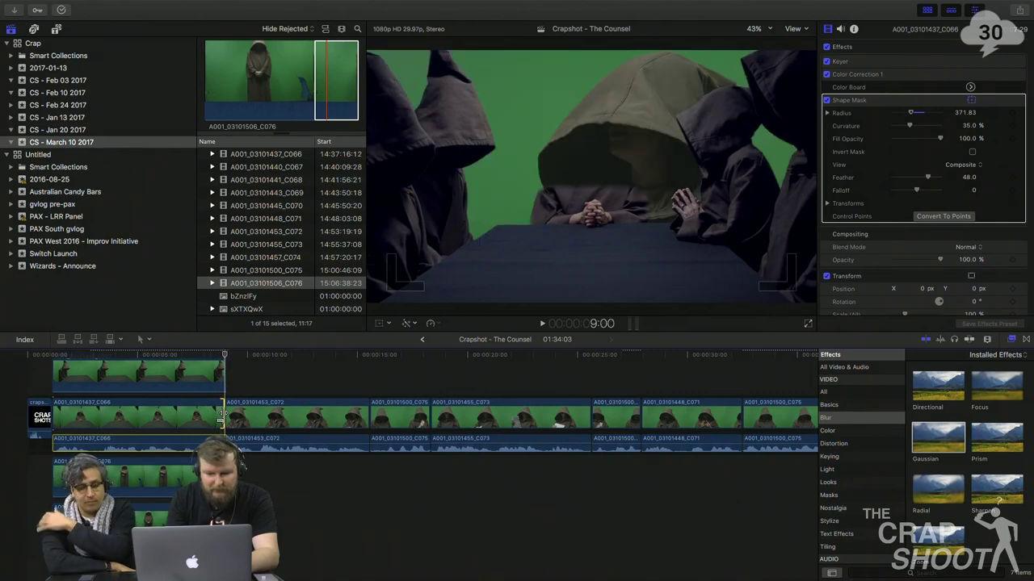
- Trim the ends of the stacked clips, from A001_03101440_C067 up to the top A001_03101437_C066, to the cut into A001_03101453_C072
scroll(223, 414, "up", 5)
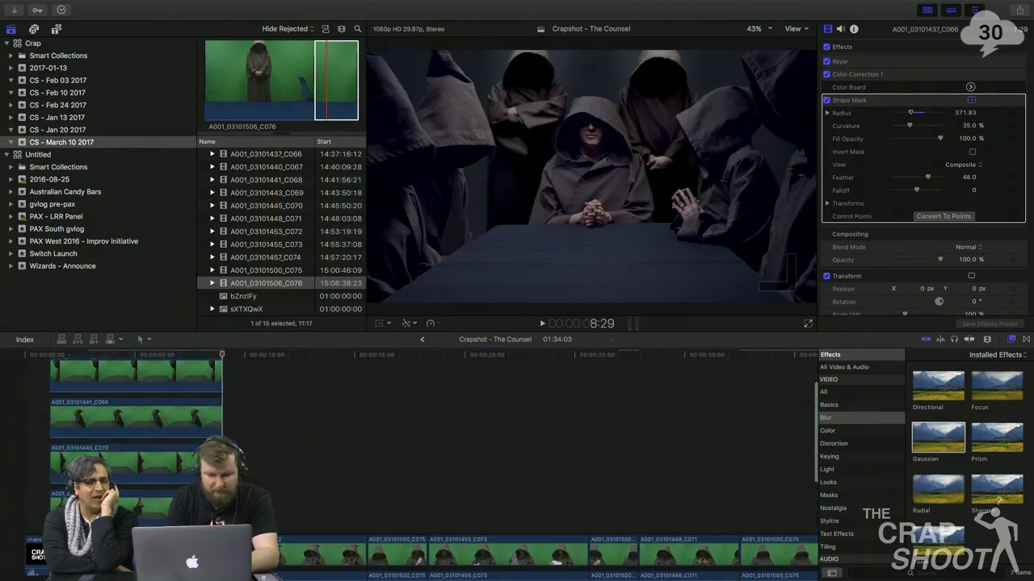
left_click_drag(223, 507, 216, 507)
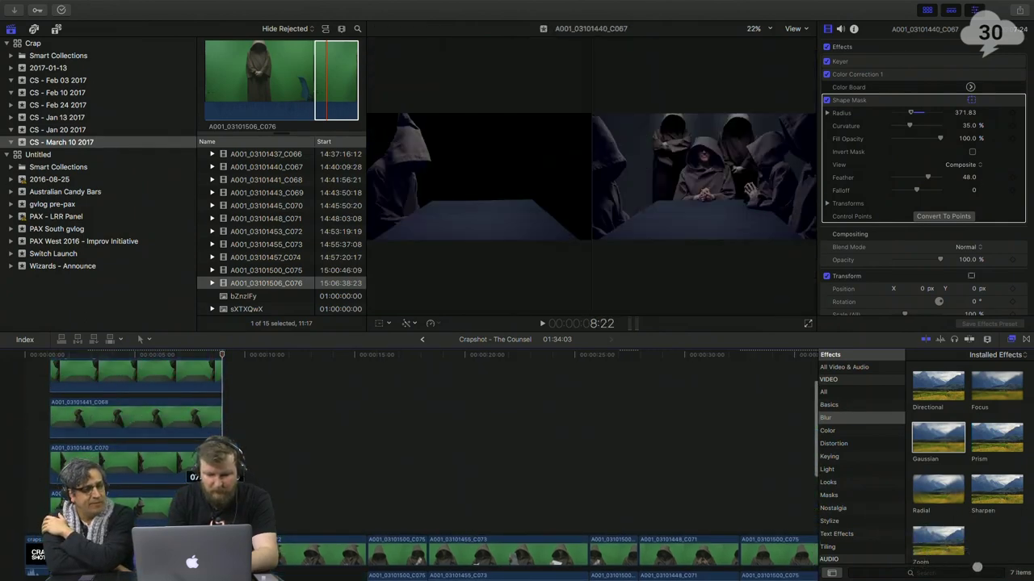
key("Delete")
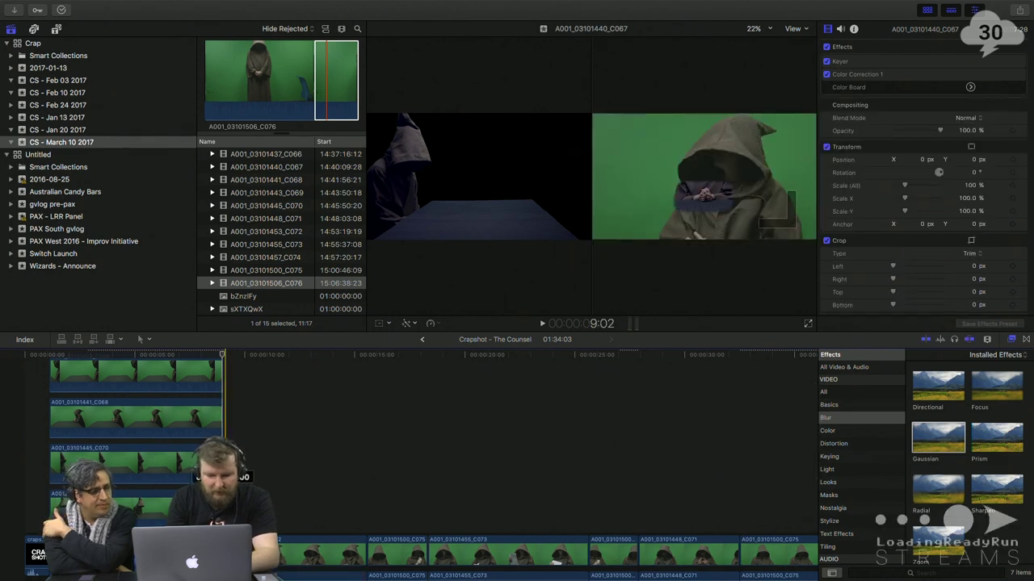
key("Left")
left_click_drag(222, 507, 222, 507)
left_click_drag(221, 464, 222, 463)
left_click_drag(220, 422, 219, 421)
left_click_drag(220, 374, 220, 391)
scroll(220, 378, "up", 5)
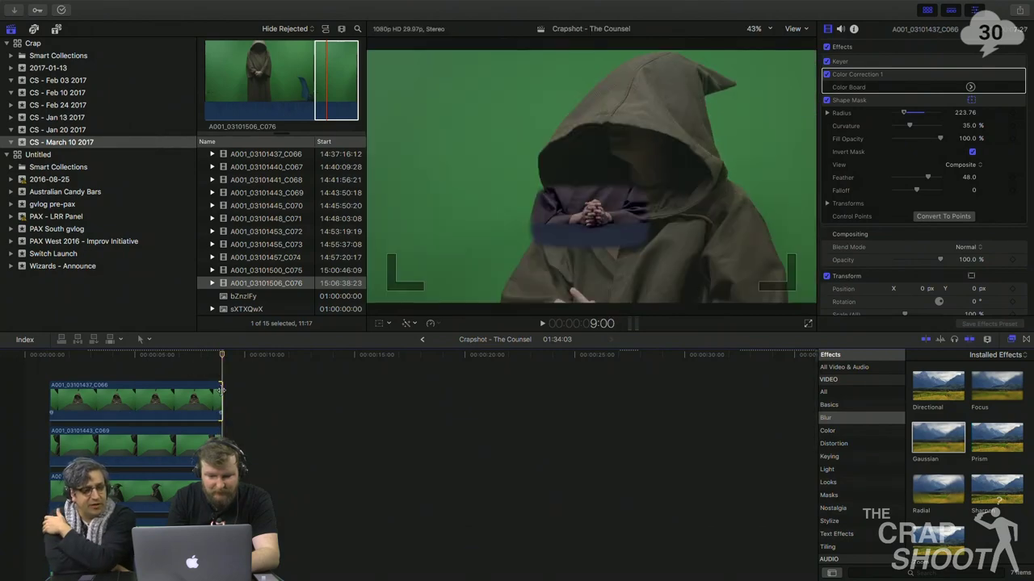
- Trim the leftover end of the masked A001_03101437_C066 copy above the stack so it stops at the cut into A001_03101453_C072
scroll(222, 391, "down", 5)
key("super+equal")
key("super+equal")
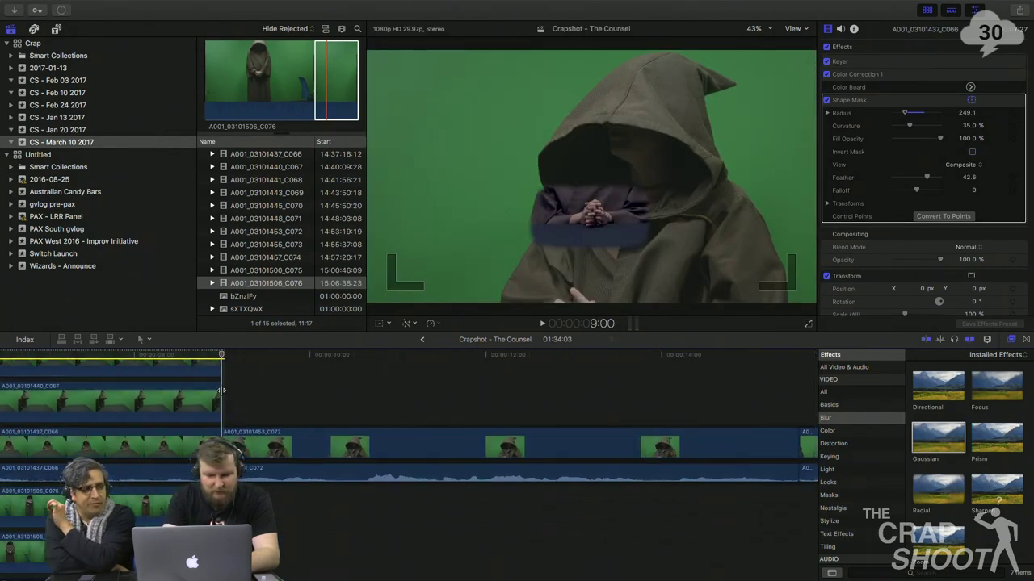
scroll(221, 391, "up", 5)
left_click_drag(225, 392, 223, 394)
scroll(223, 396, "down", 5)
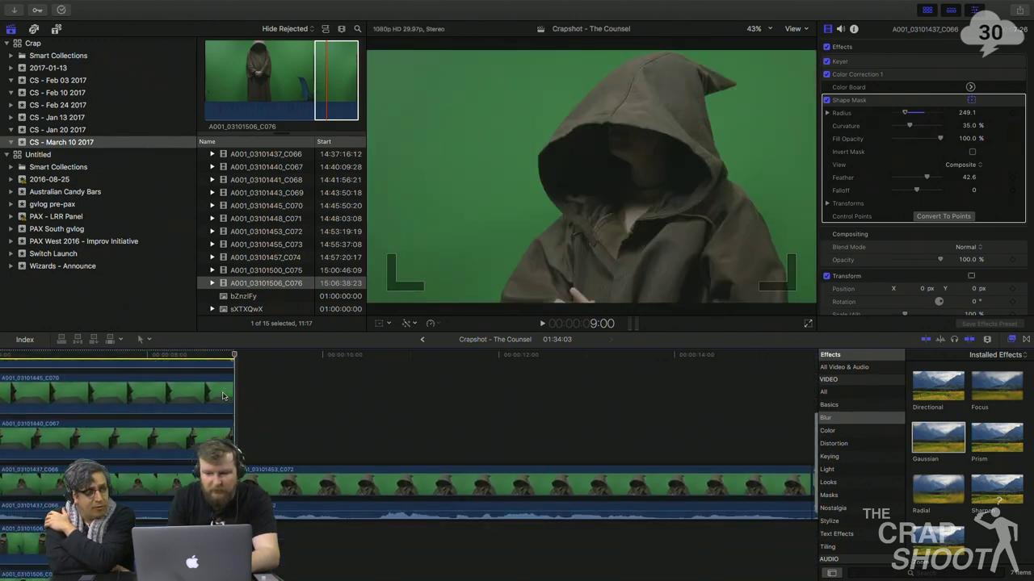
- Play back the cut from the composited opening shot into A001_03101453_C072 and on through that clip
scroll(223, 396, "down", 3)
key("space")
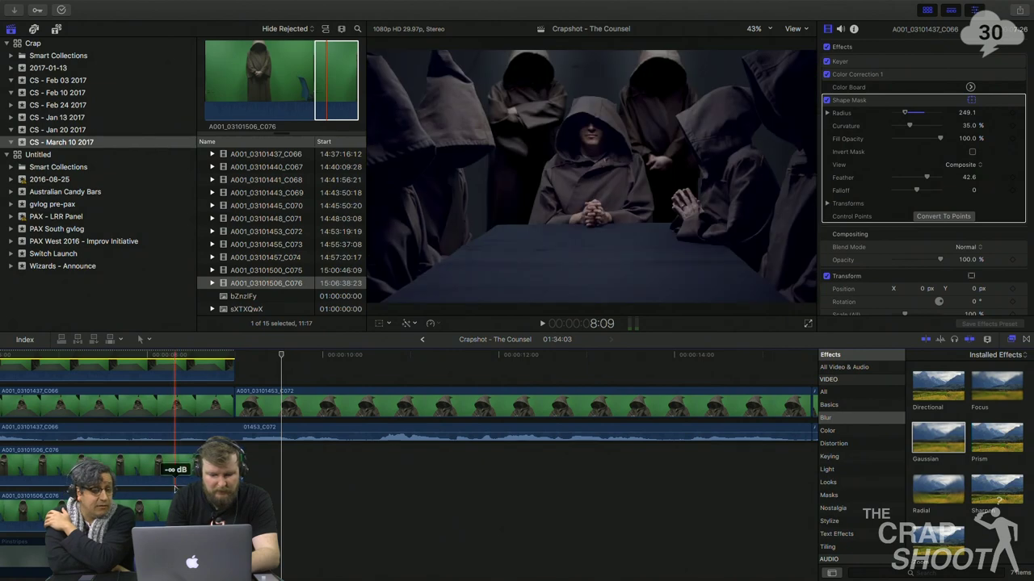
key("super+minus")
key("super+minus")
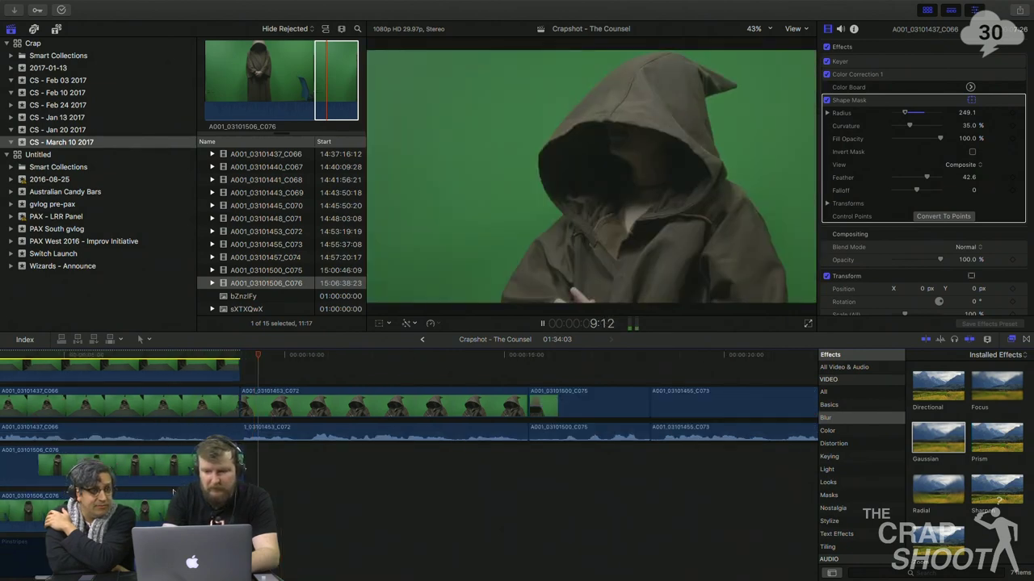
scroll(108, 451, "up", 3)
scroll(109, 451, "down", 2)
scroll(109, 451, "right", 2)
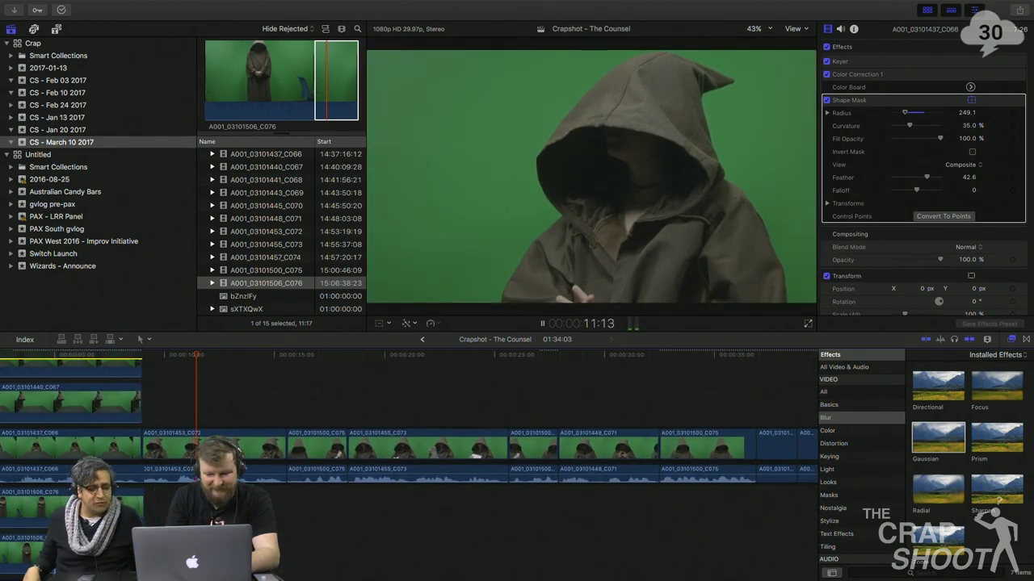
- Trim 19 frames in total off the end of A001_03101453_C072 and tighten the cut from A001_03101500_C075 into A001_03101455_C073 by 13 frames
left_click_drag(284, 445, 272, 445)
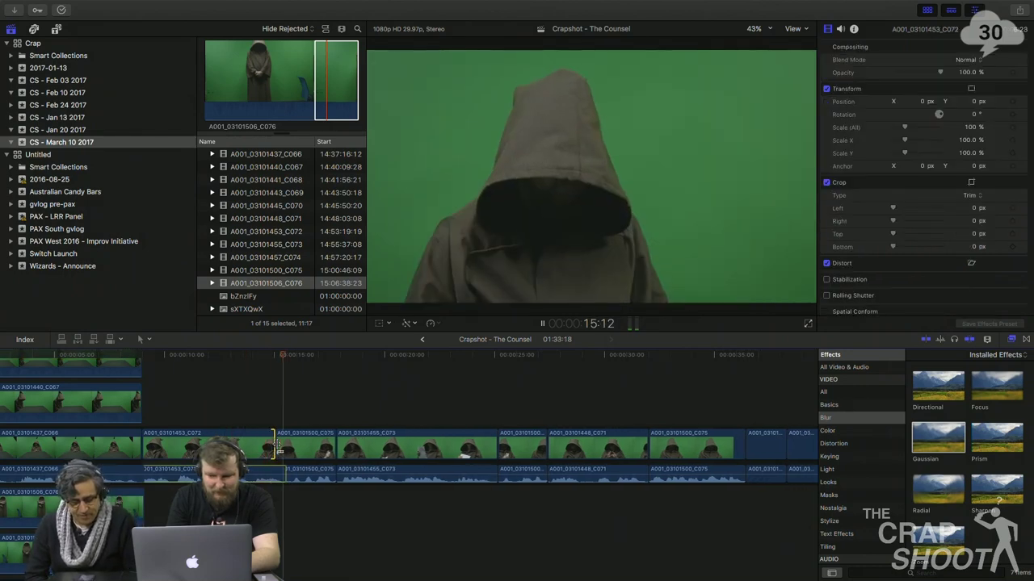
key("space")
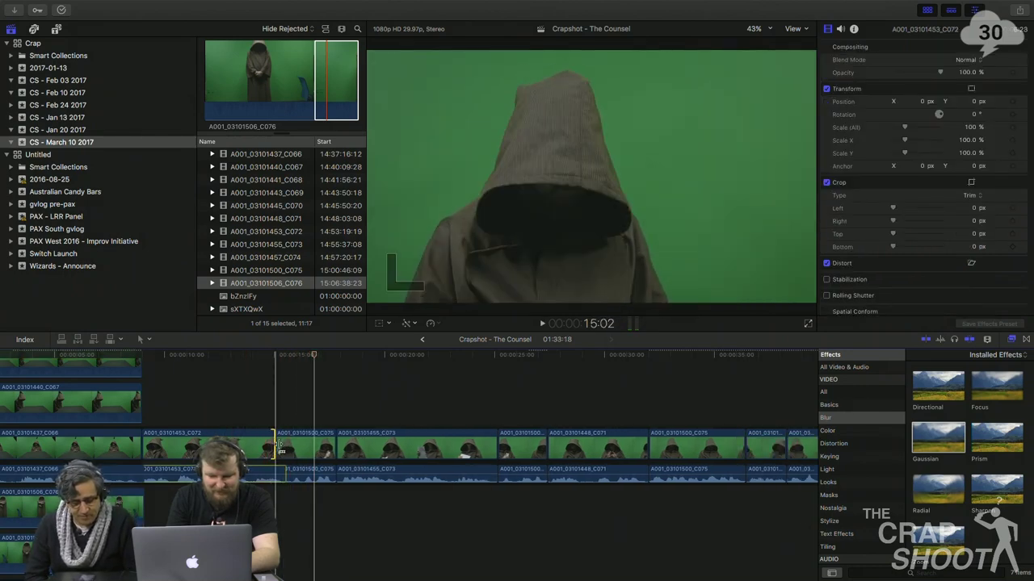
left_click(277, 447)
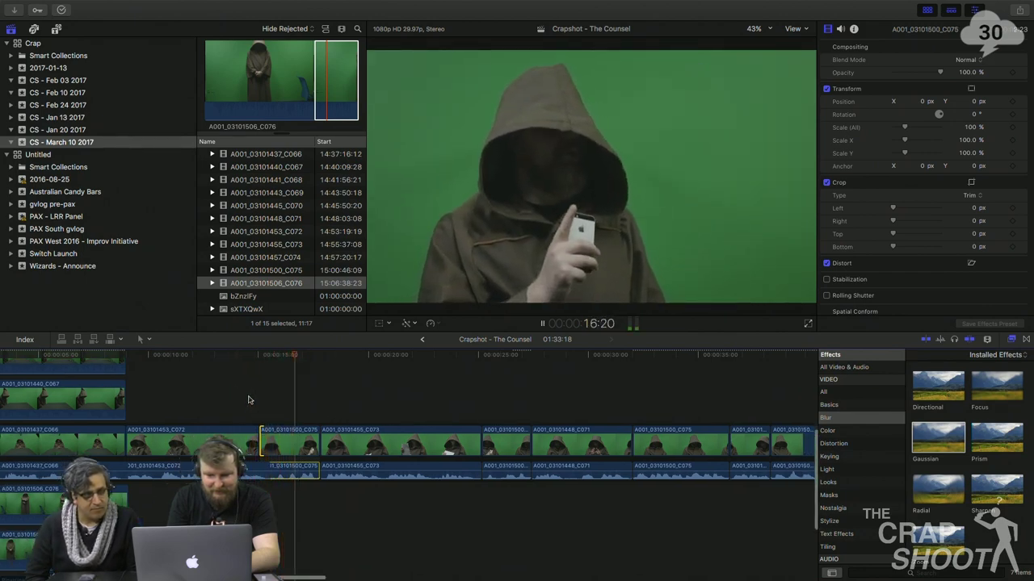
left_click_drag(279, 428, 285, 436)
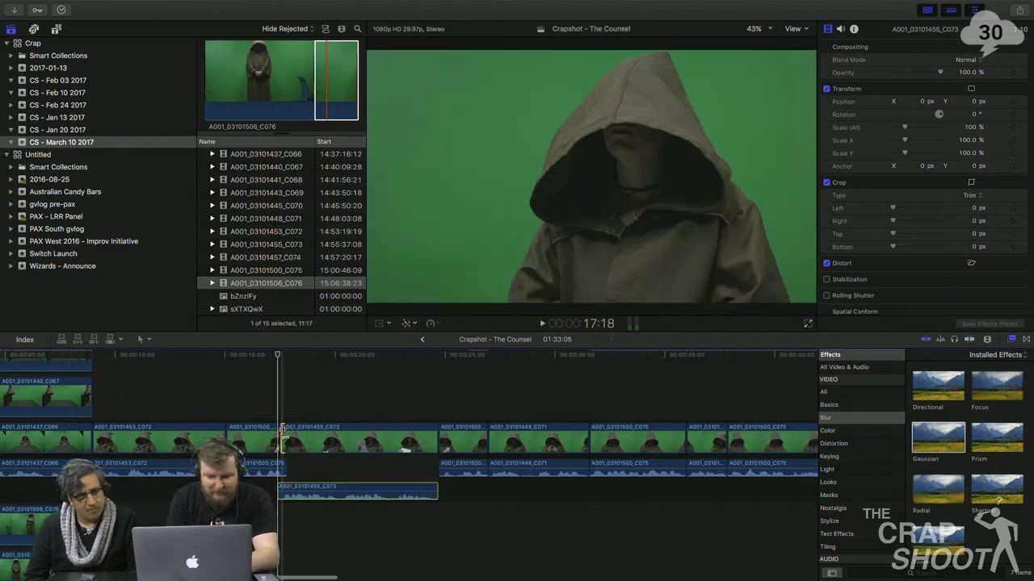
left_click_drag(220, 432, 218, 426)
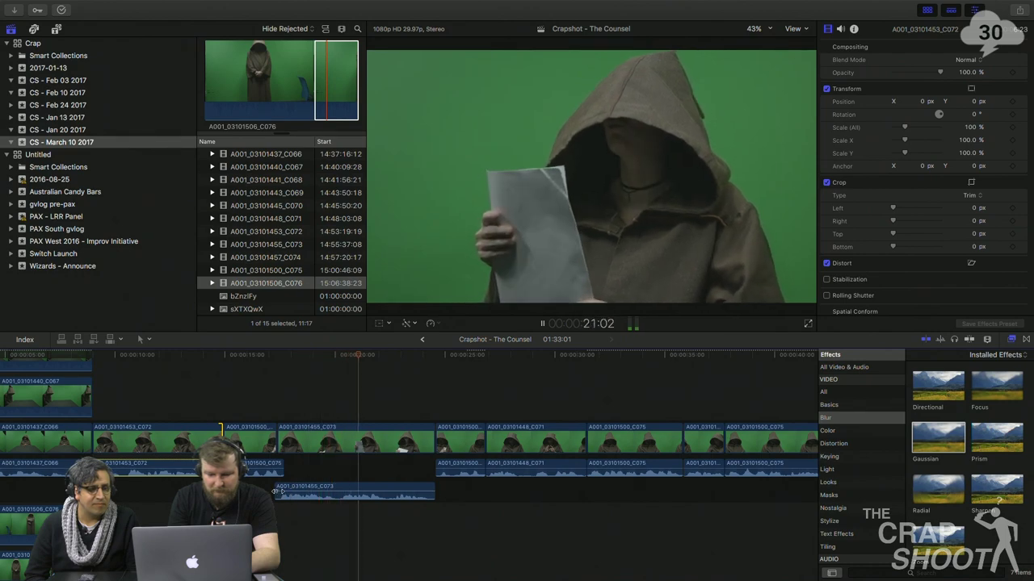
- Trim 14 frames off the video end of A001_03101455_C073, leaving its audio overlapping, and play back the cut
left_click(433, 491)
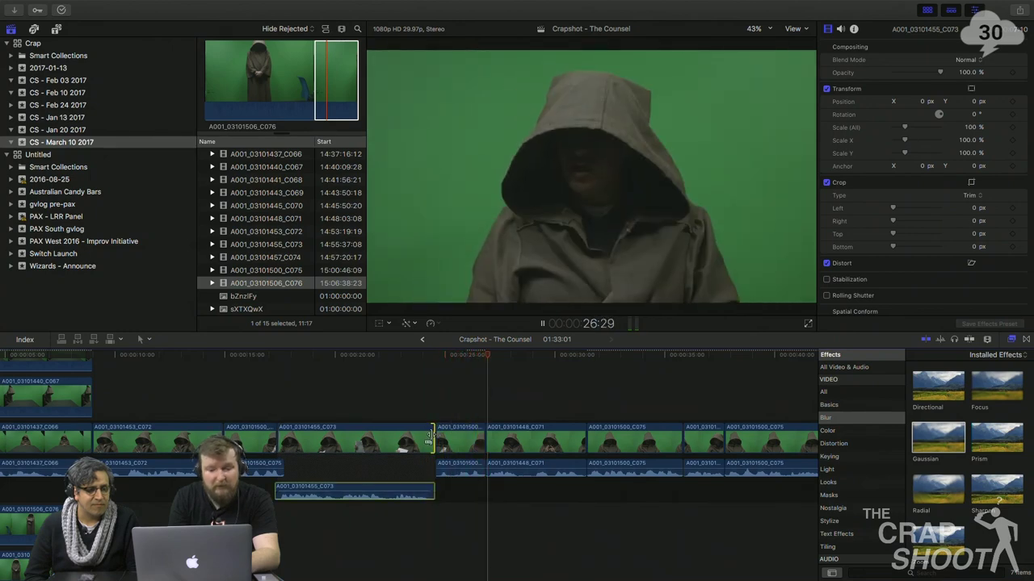
left_click_drag(430, 436, 419, 436)
key("space")
scroll(388, 395, "right", 5)
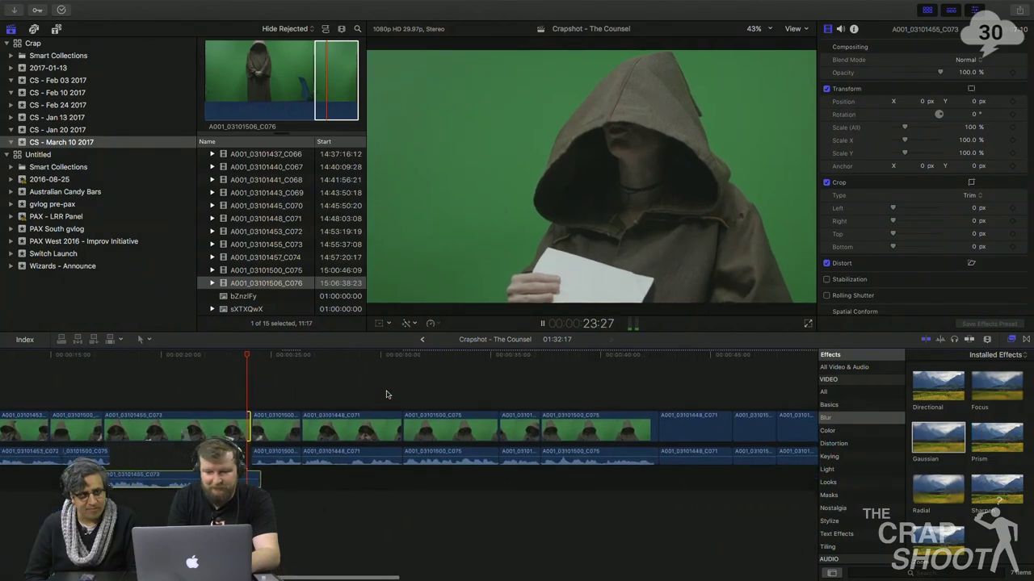
- Trim eight frames off the end of the next short A001_03101500_C075 clip, and tighten both ends of the following A001_03101448_C071 clip
left_click_drag(299, 432, 291, 432)
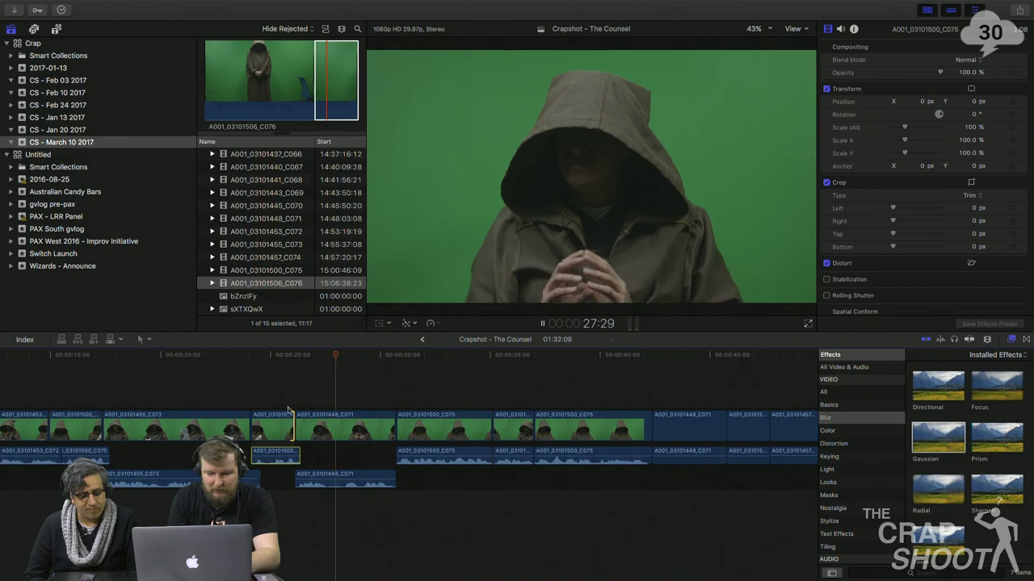
left_click(284, 396)
left_click_drag(297, 426, 300, 425)
left_click_drag(391, 428, 380, 408)
left_click(373, 399)
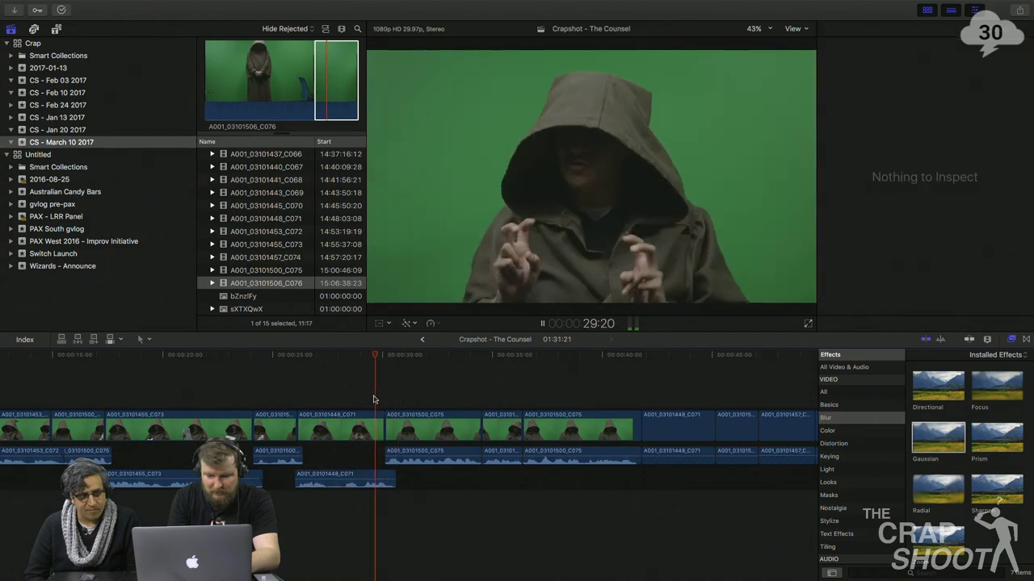
- Extend the end of that A001_03101448_C071 clip by four frames, roll its cut with A001_03101500_C075 earlier, and play it back
scroll(382, 407, "right", 3)
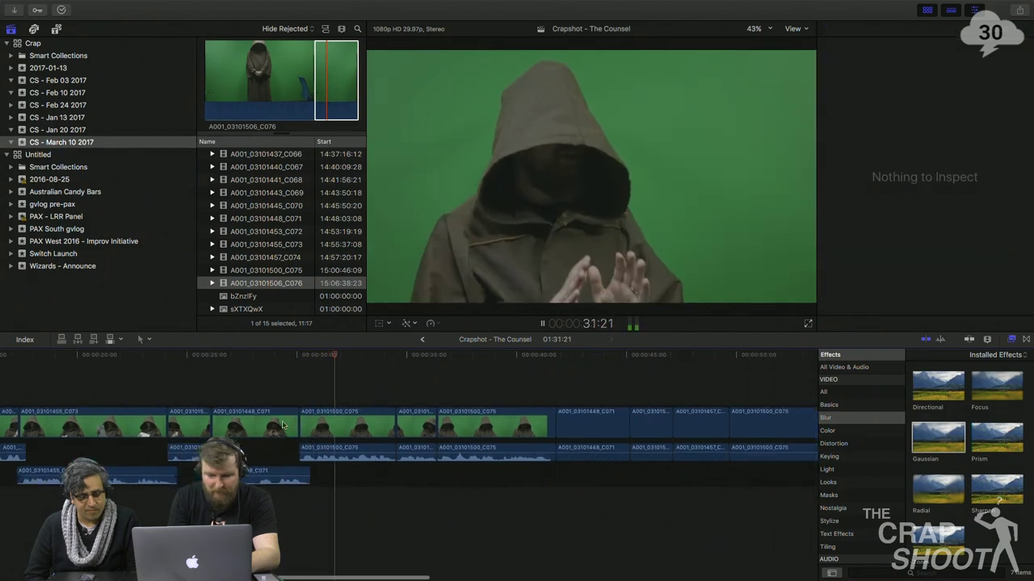
left_click_drag(295, 426, 300, 426)
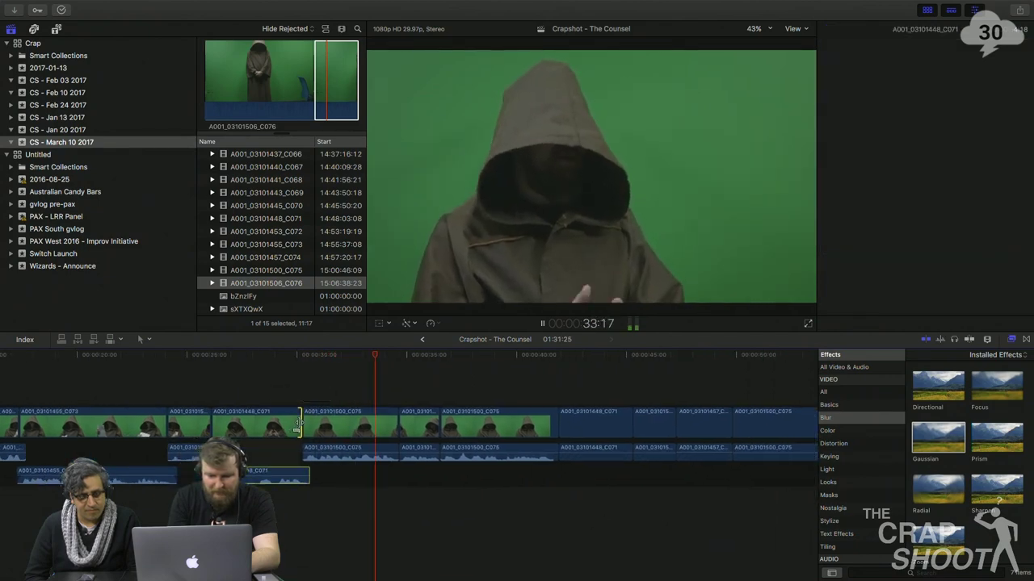
left_click_drag(300, 426, 296, 422)
key("space")
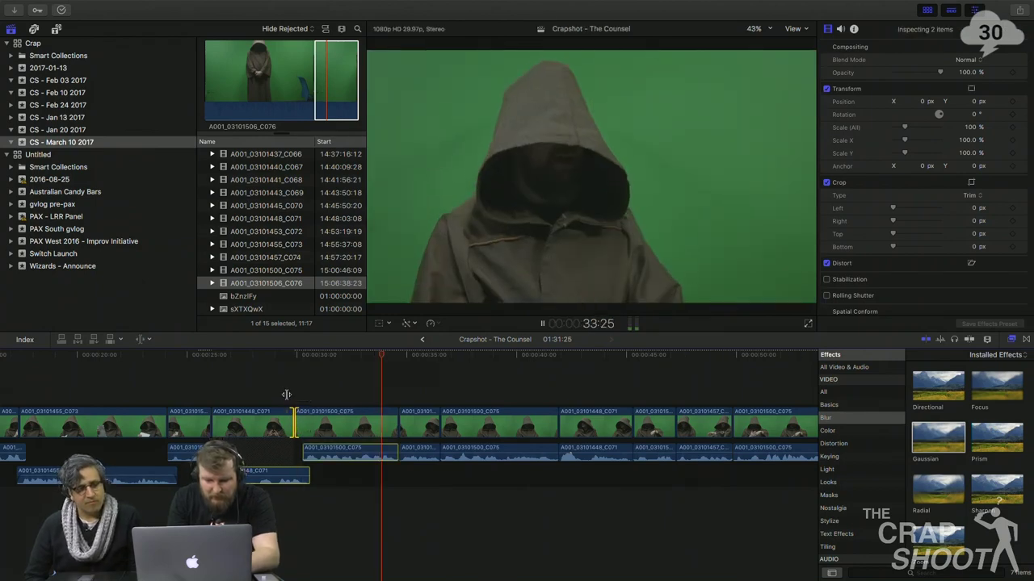
left_click(287, 395)
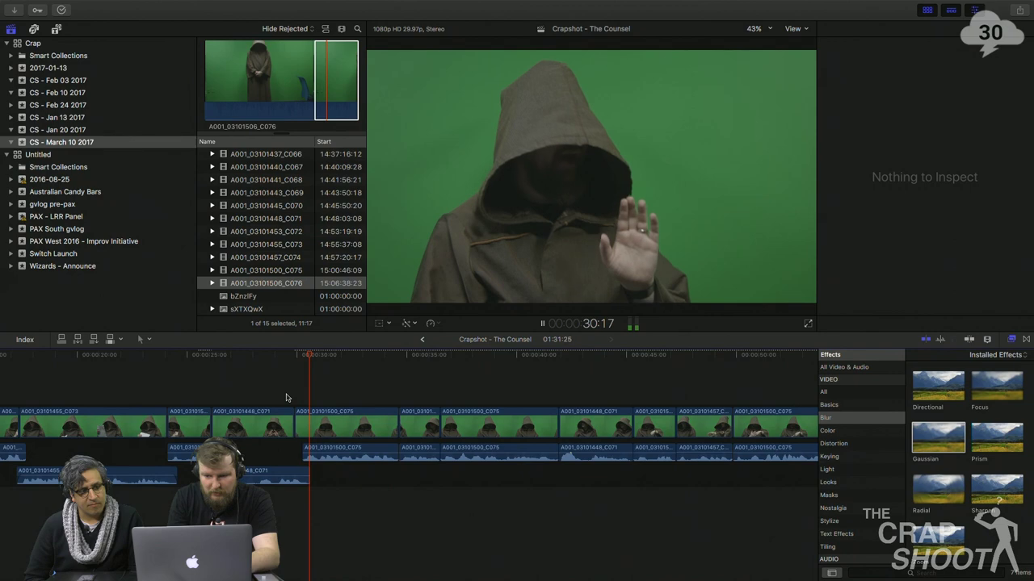
- Trim 11 frames off the end of the next short A001_03101448_C071 clip and 12 frames off the following A001_03101500_C075 clip
scroll(291, 402, "right", 3)
left_click_drag(301, 420, 341, 449)
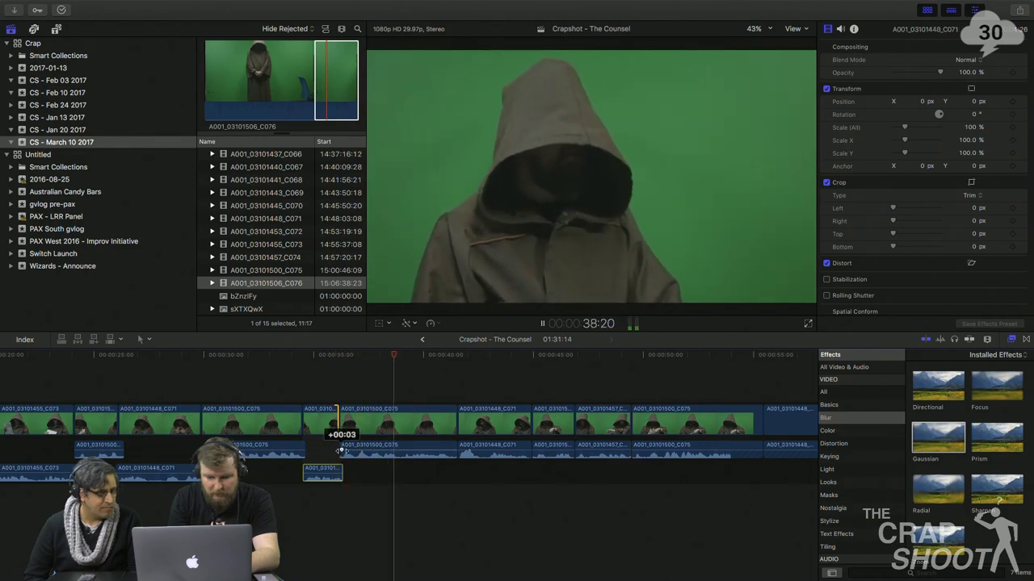
left_click_drag(455, 418, 445, 422)
left_click(429, 389)
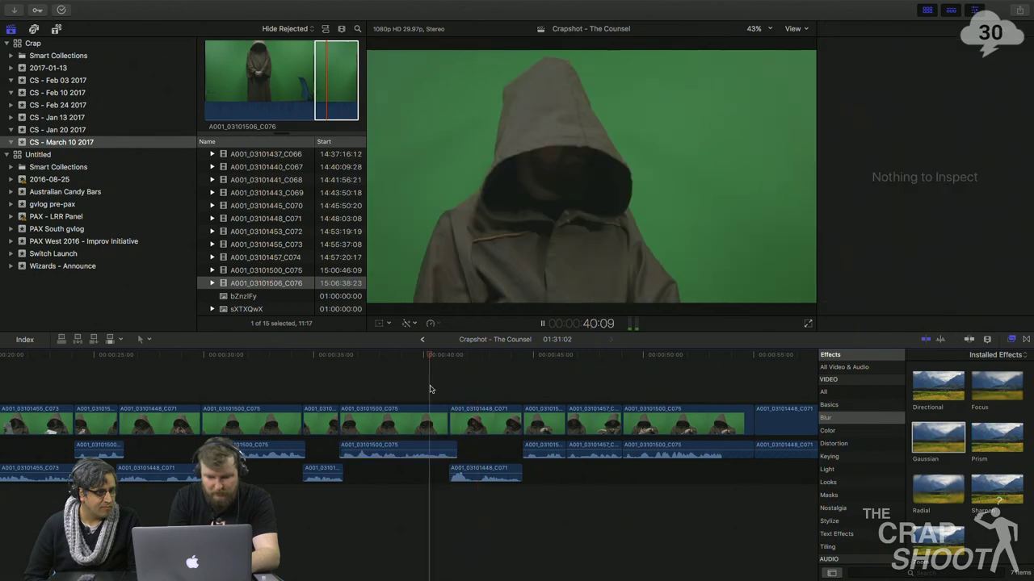
- Trim 17 frames in total from the ends of the next A001_03101448_C071, short A001_03101500_C075 and A001_03101457_C074 clips, and review the cuts
scroll(430, 388, "right", 4)
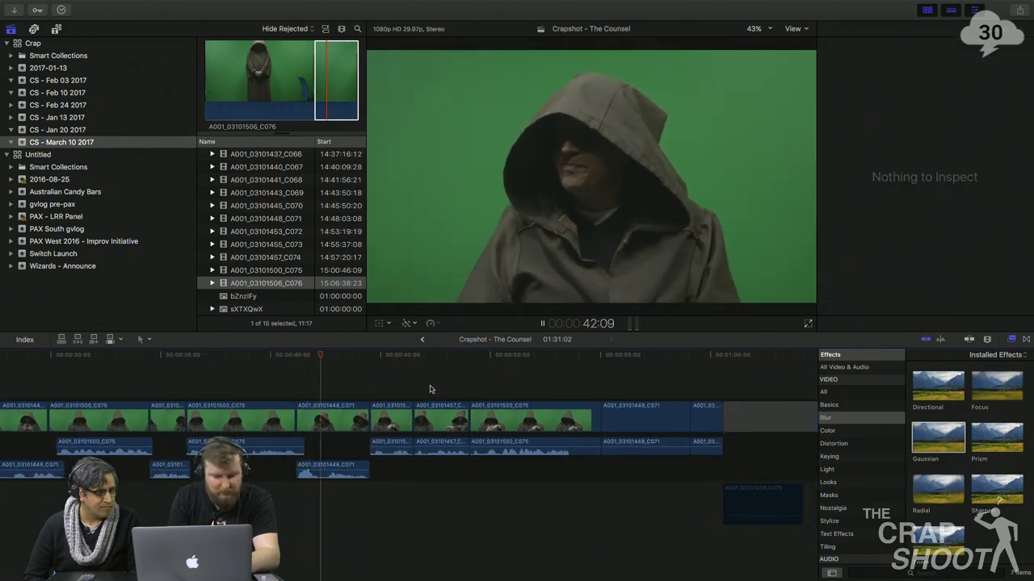
scroll(430, 390, "right", 2)
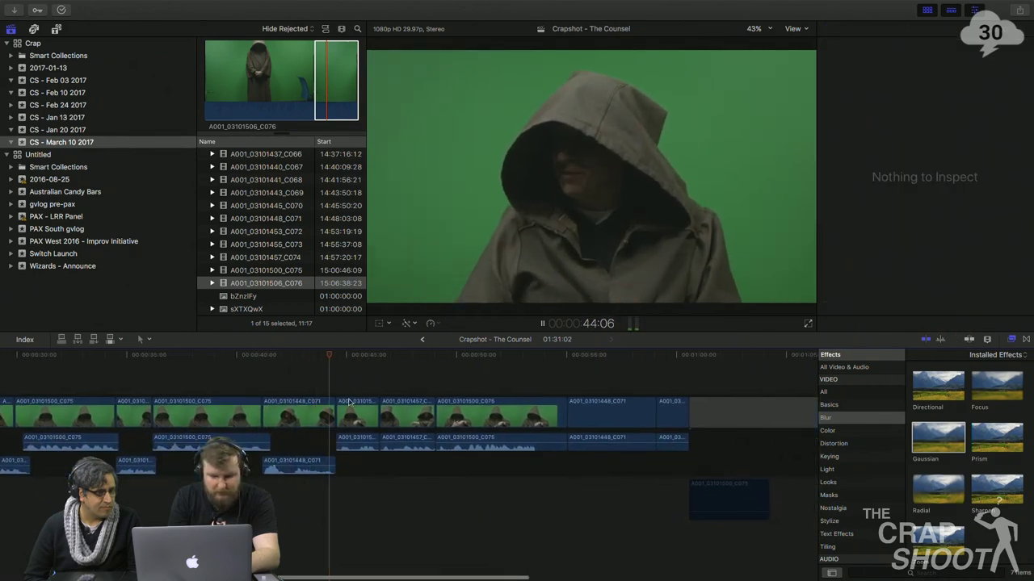
left_click_drag(332, 412, 416, 412)
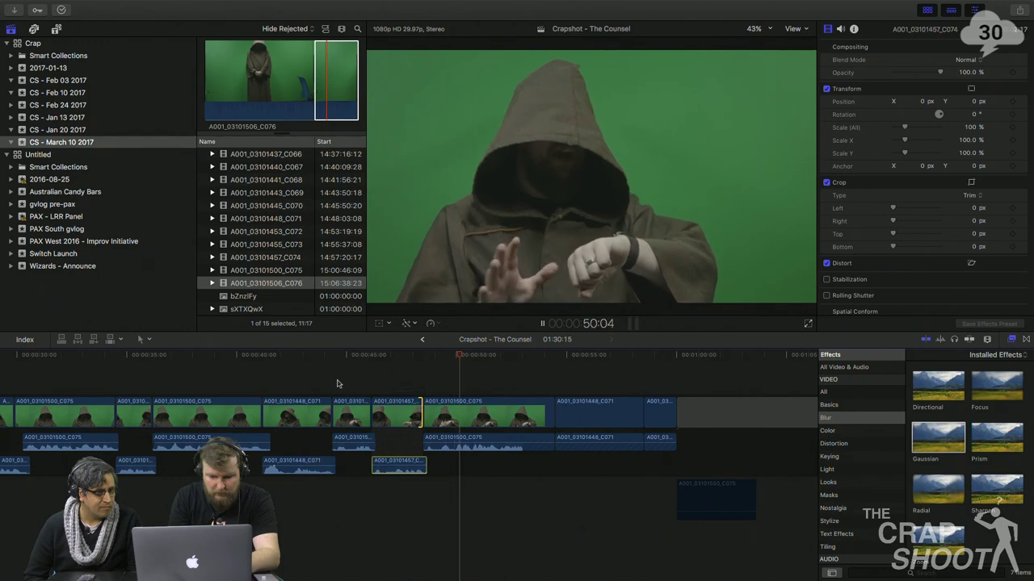
left_click(305, 386)
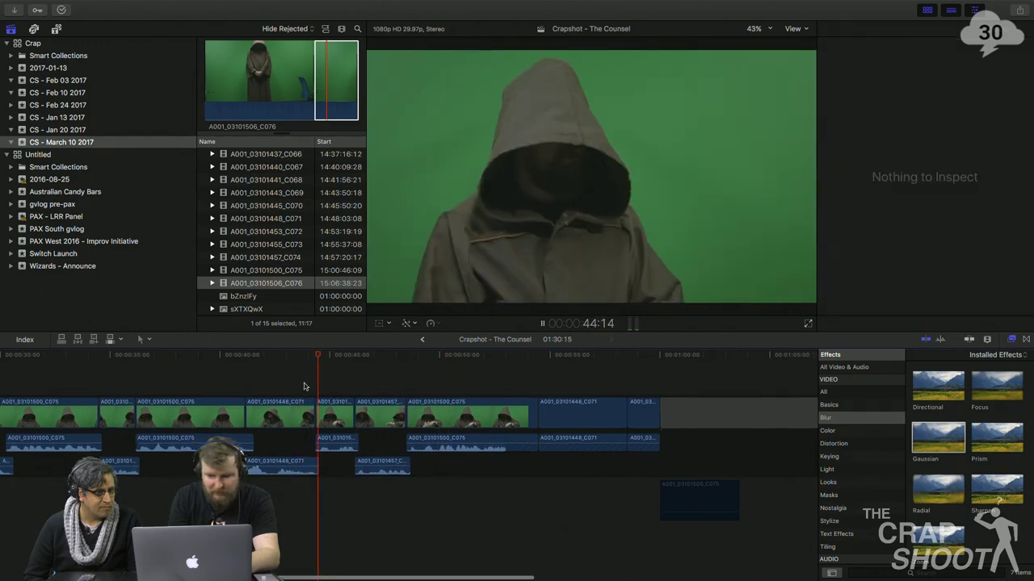
scroll(300, 400, "right", 2)
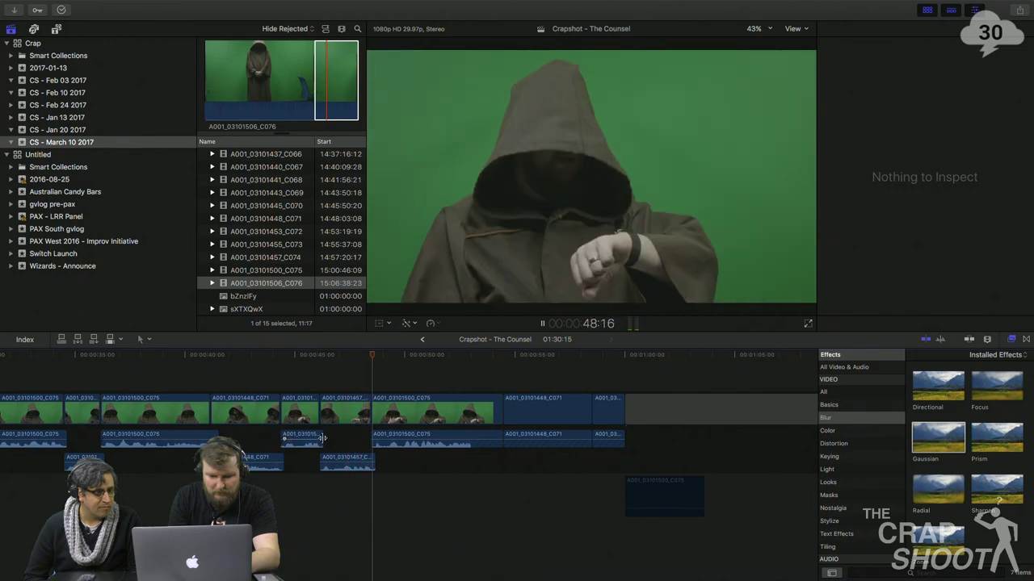
left_click(321, 440)
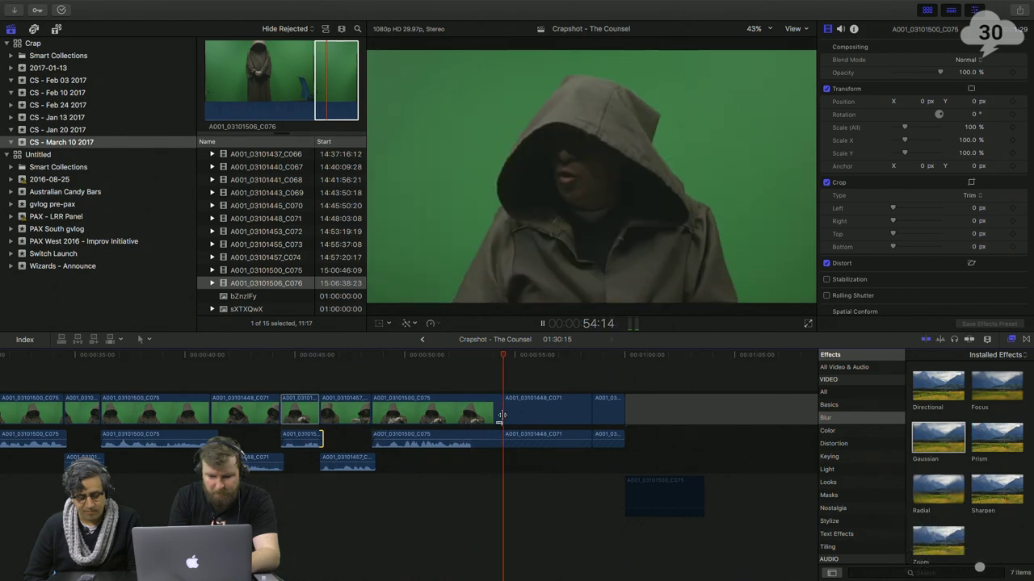
- Tighten the ends of the last long A001_03101500_C075 and A001_03101448_C071 clips, and delete the gap and attached clip before the closing bumper
mouse_move(499, 410)
left_mouse_down()
mouse_move(489, 411)
mouse_move(504, 412)
left_mouse_up()
left_click_drag(583, 412, 568, 411)
left_click(630, 486)
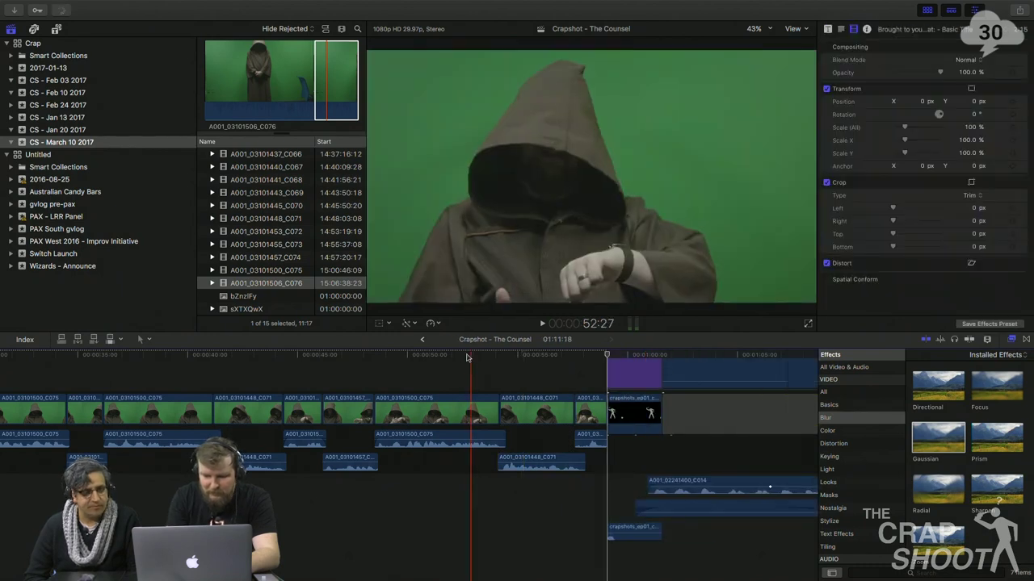
- Play back the ending and trim six frames off the start of the final A001_03101500_C075 clip, keeping its audio overlapping
key("space")
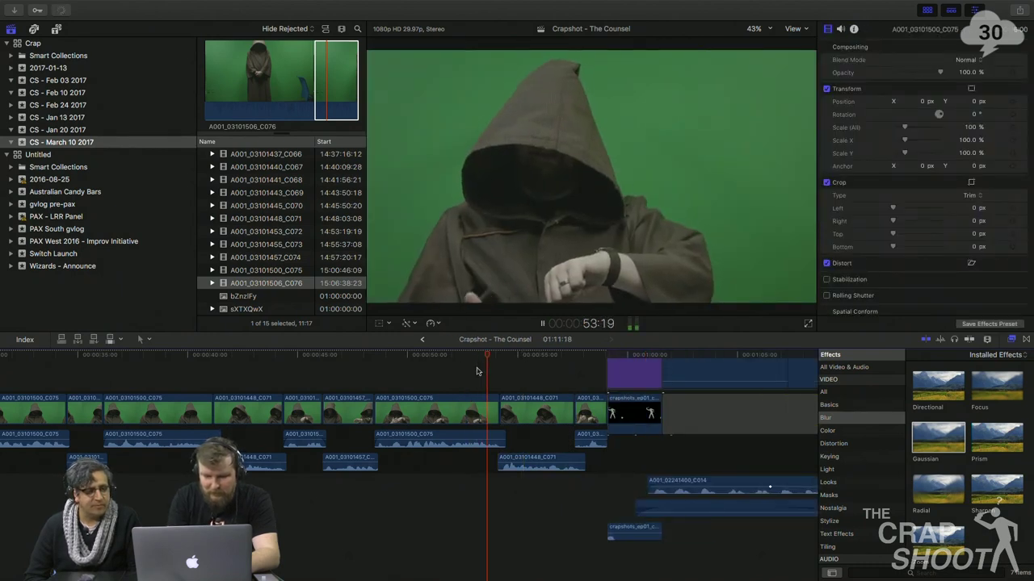
scroll(477, 371, "right", 2)
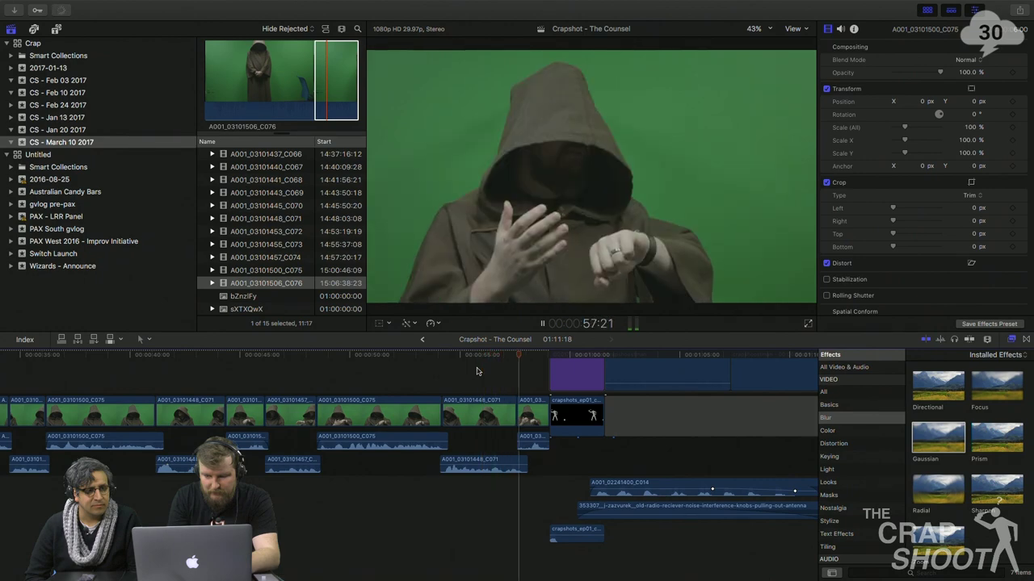
key("space")
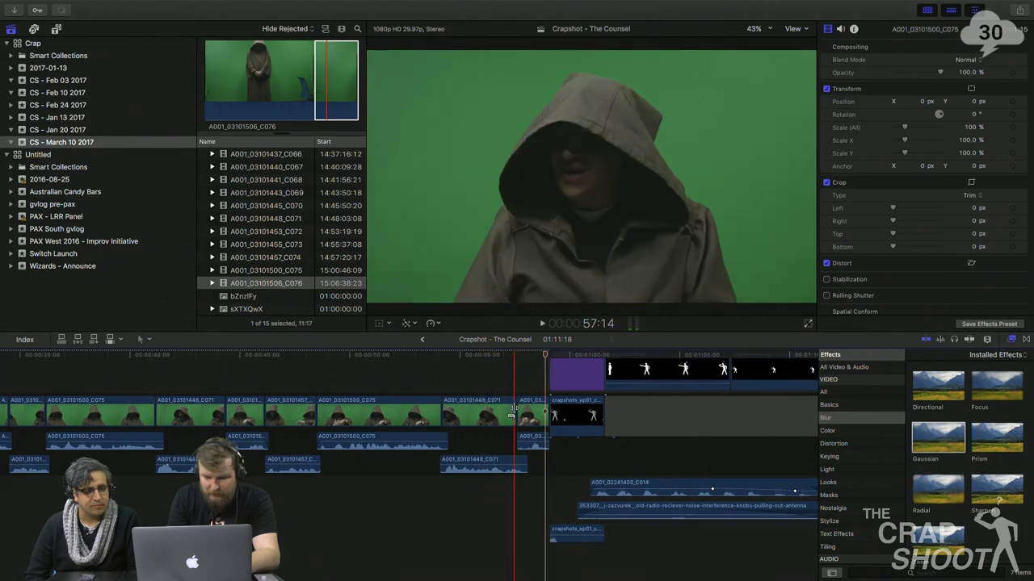
left_click_drag(519, 414, 522, 441)
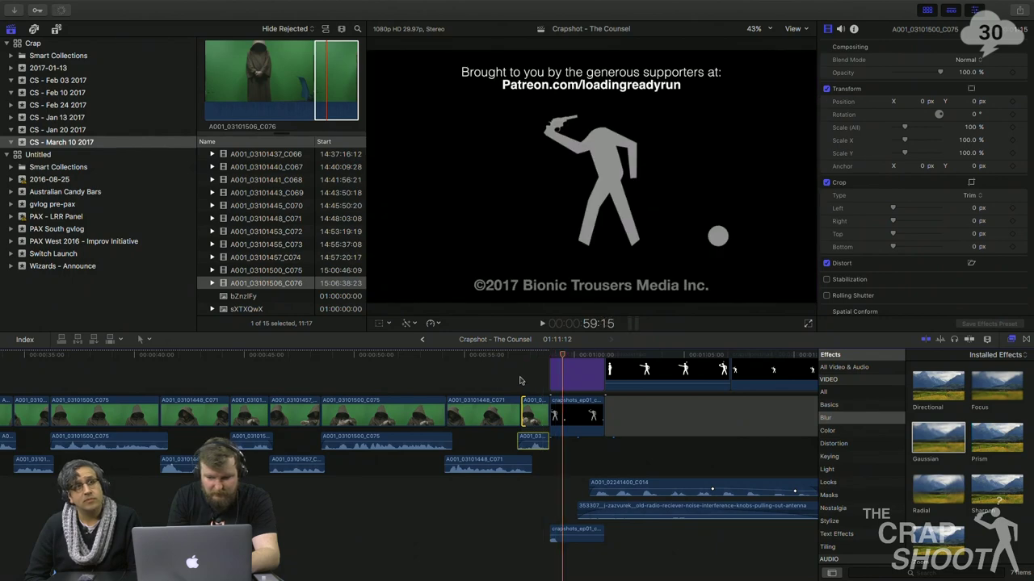
- Trim eight frames off the end of the final A001_03101500_C075 clip before the closing bumper
key("j")
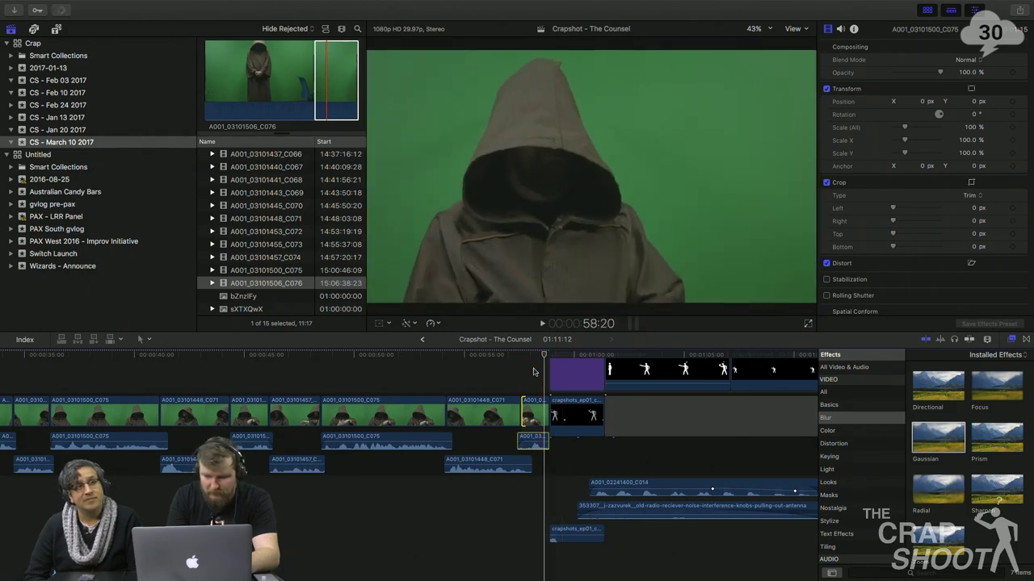
key("alt+]")
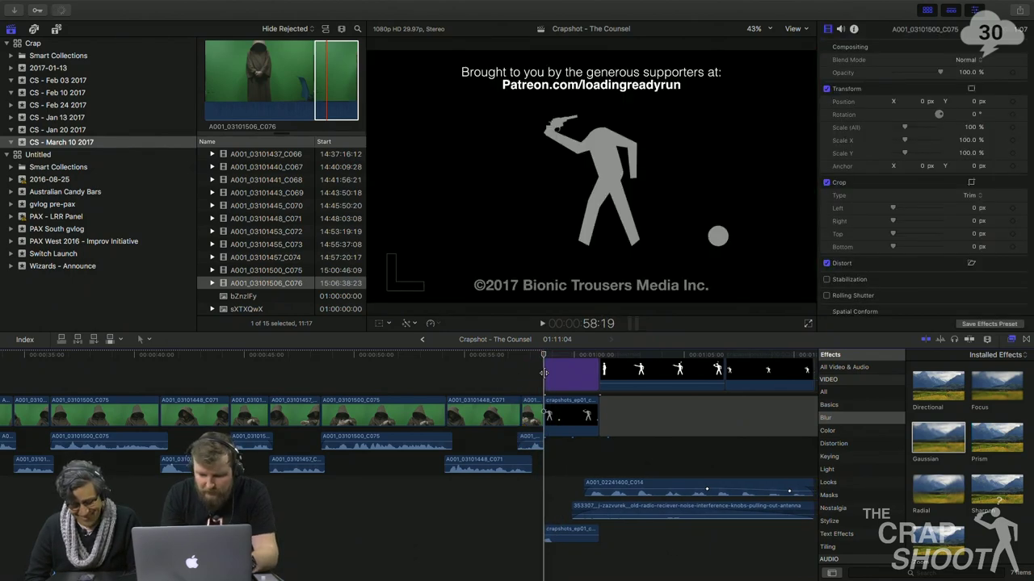
- Paste the Keyer and Color Correction 1 effects, without the Shape Mask, onto all dialogue clips from A001_03101453_C072 through the final A001_03101500_C075
left_click(530, 414)
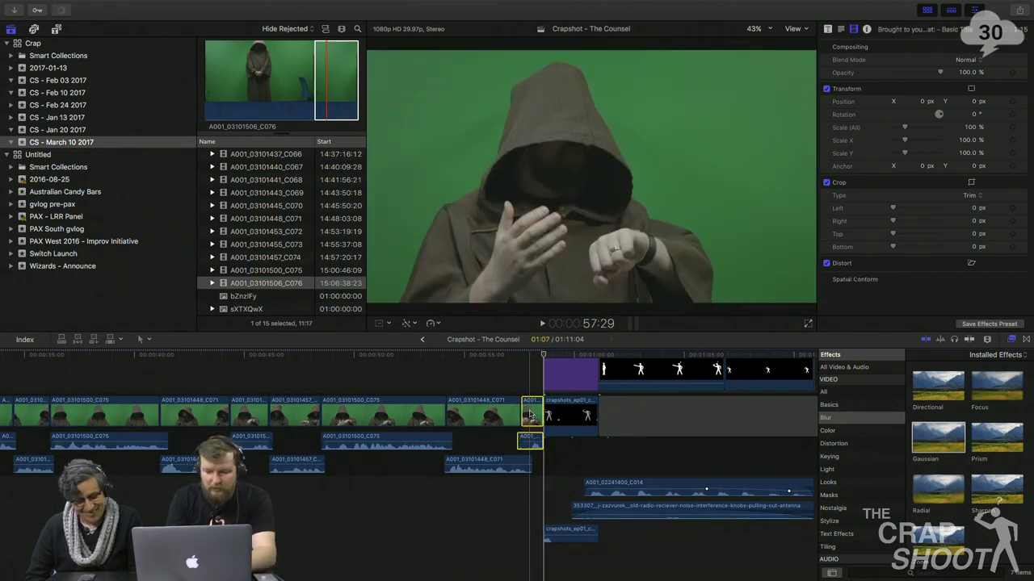
scroll(530, 413, "left", 10)
left_click(208, 402, "shift")
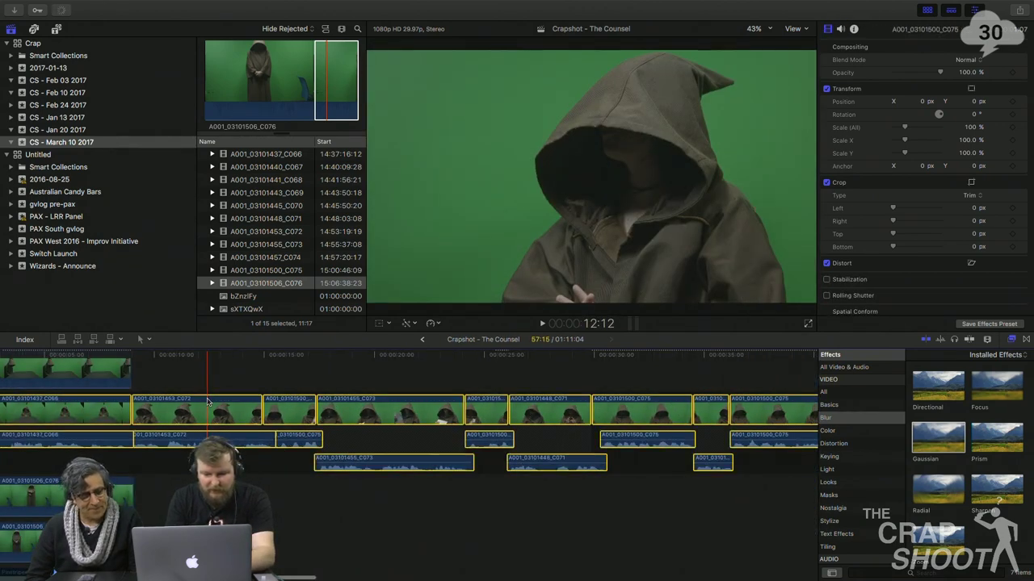
left_click(215, 359)
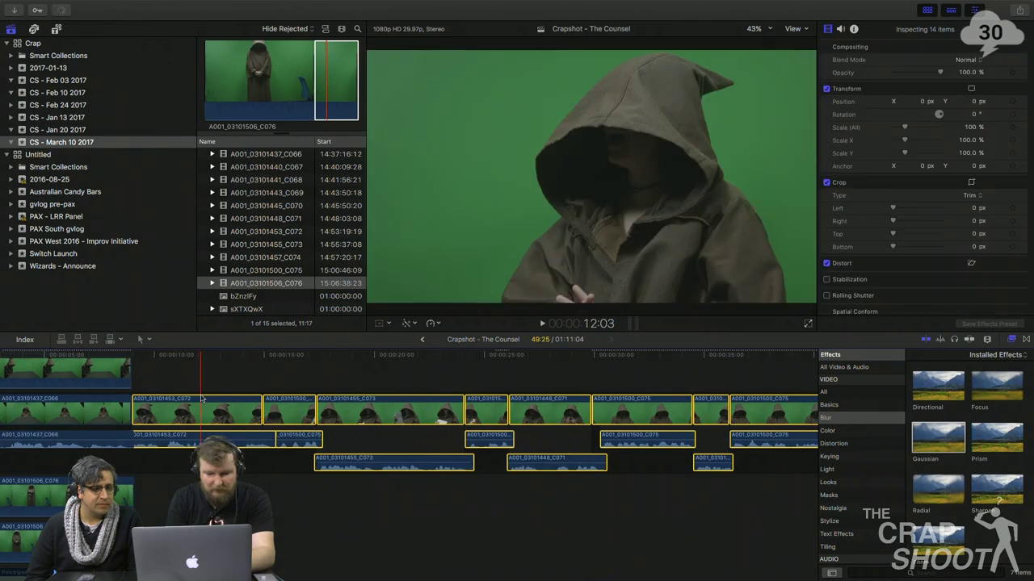
key("shift+super+v")
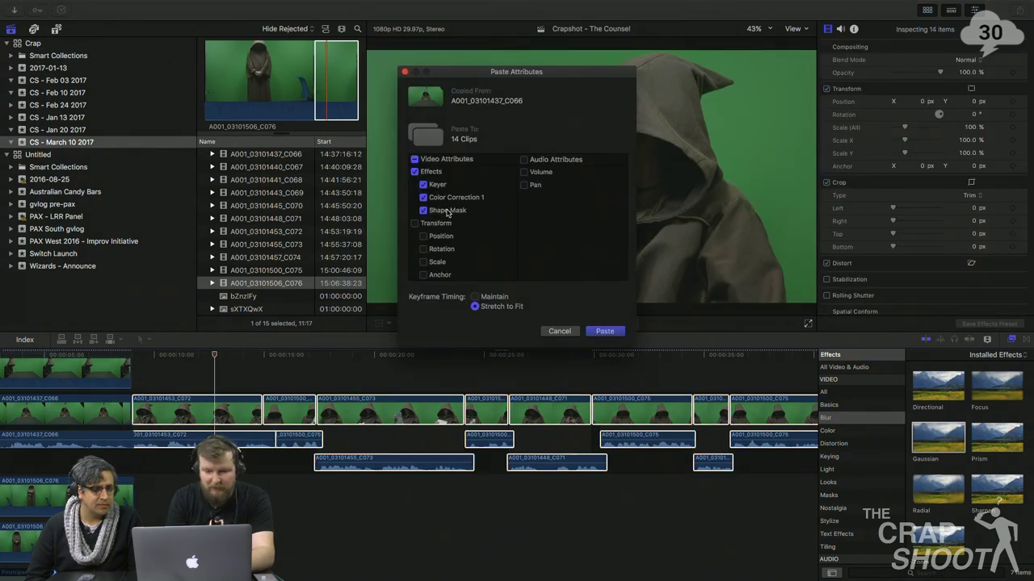
left_click(604, 331)
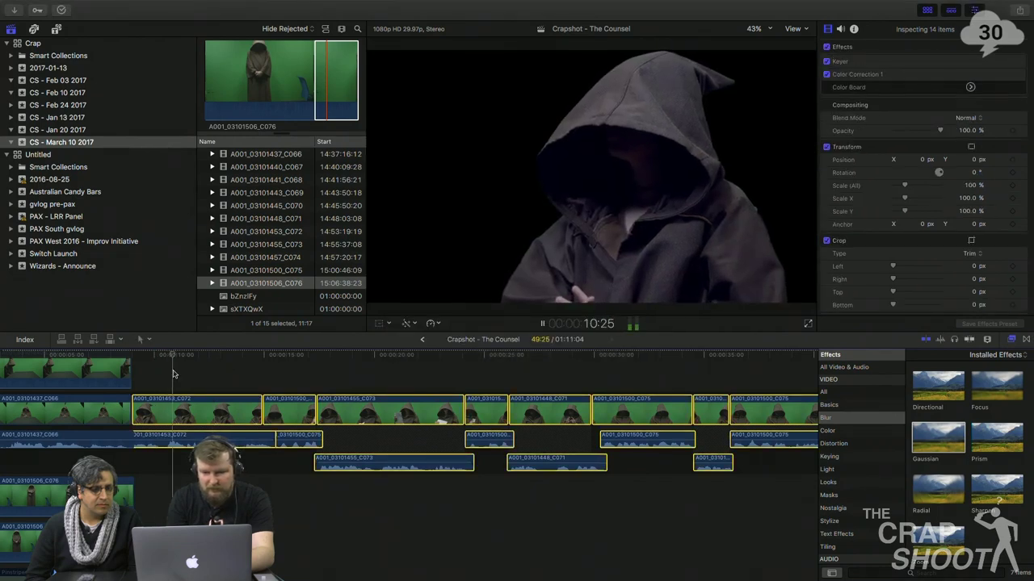
- Play back the keyed dialogue clips through to the closing bumper, checking the key and the cuts
scroll(193, 390, "up", 3)
scroll(194, 390, "right", 2)
scroll(194, 390, "down", 2)
scroll(194, 390, "right", 2)
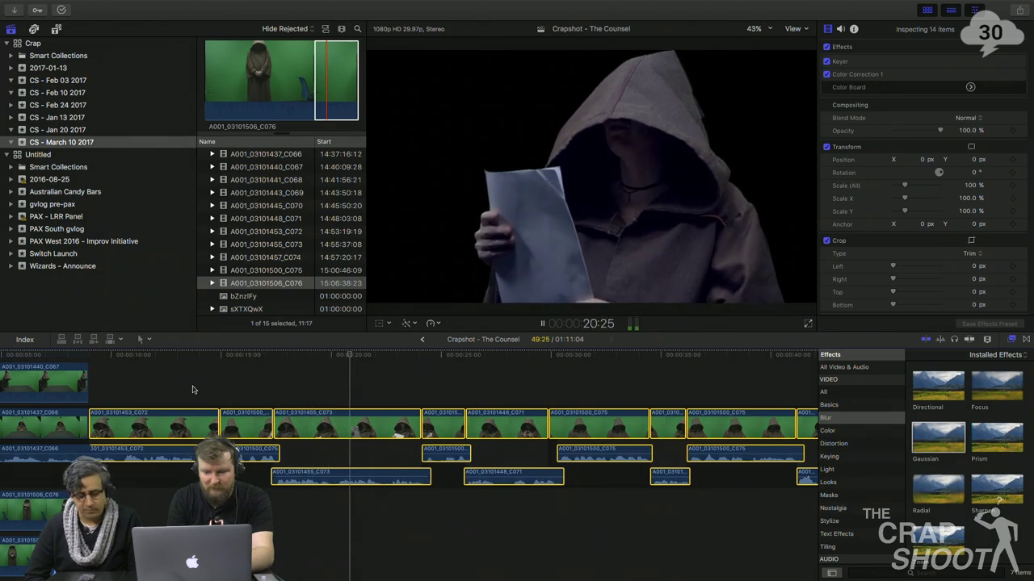
key("space")
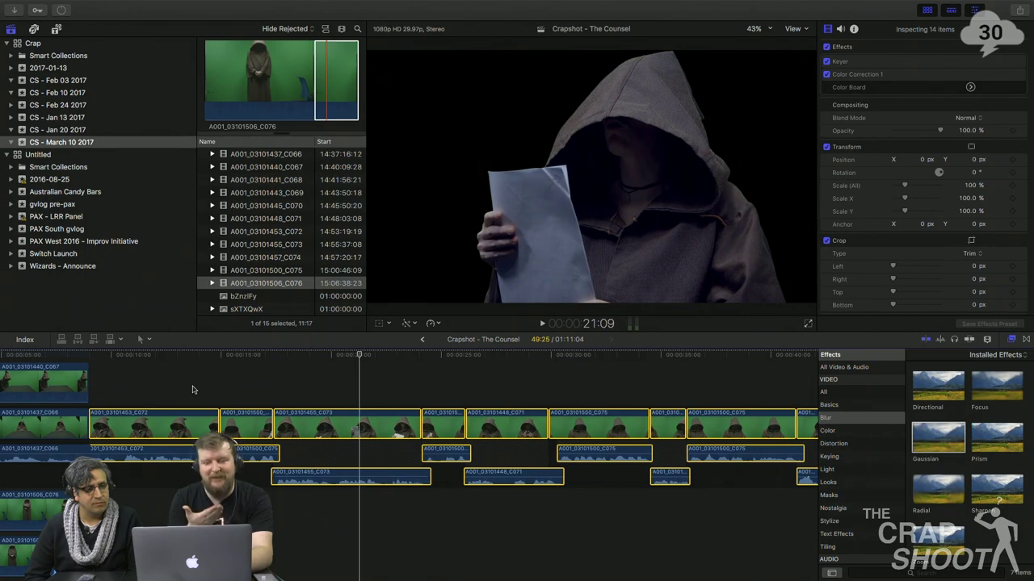
key("space")
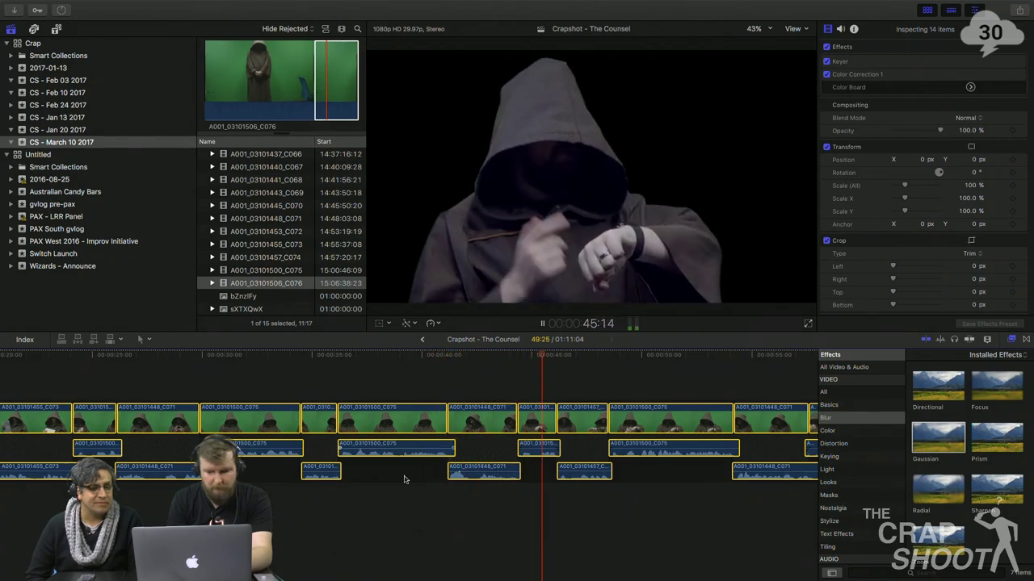
left_click(518, 472)
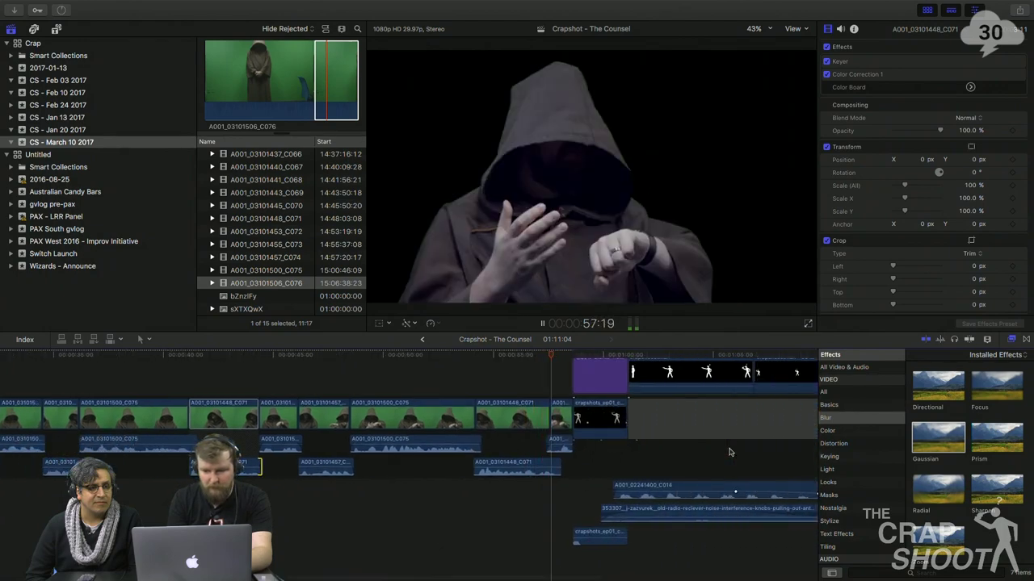
key("space")
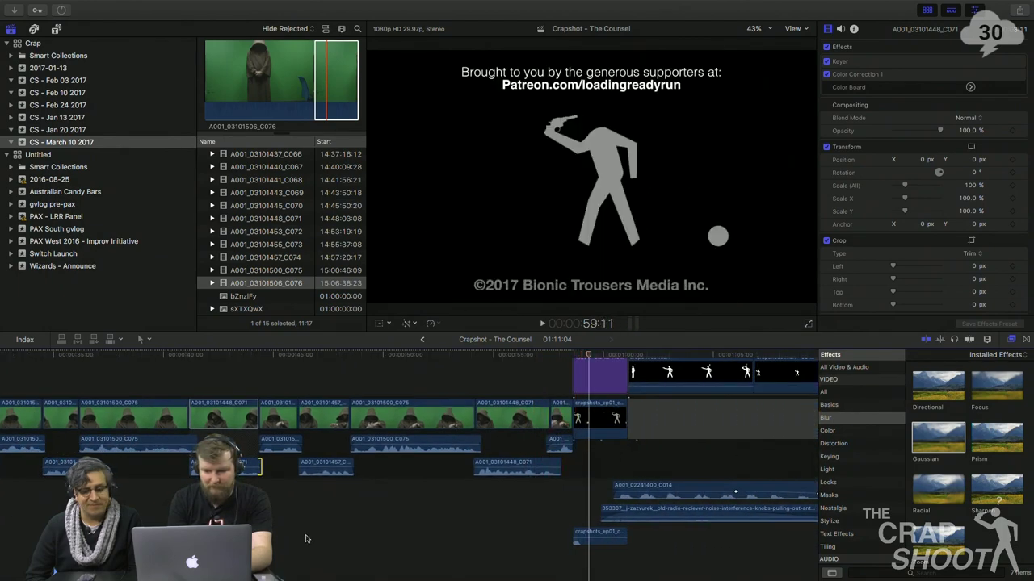
- Delete the A001_02241400_C014 and radio-interference audio clips beneath the closing credits
scroll(307, 539, "left", 6)
scroll(306, 539, "right", 8)
scroll(307, 539, "right", 2)
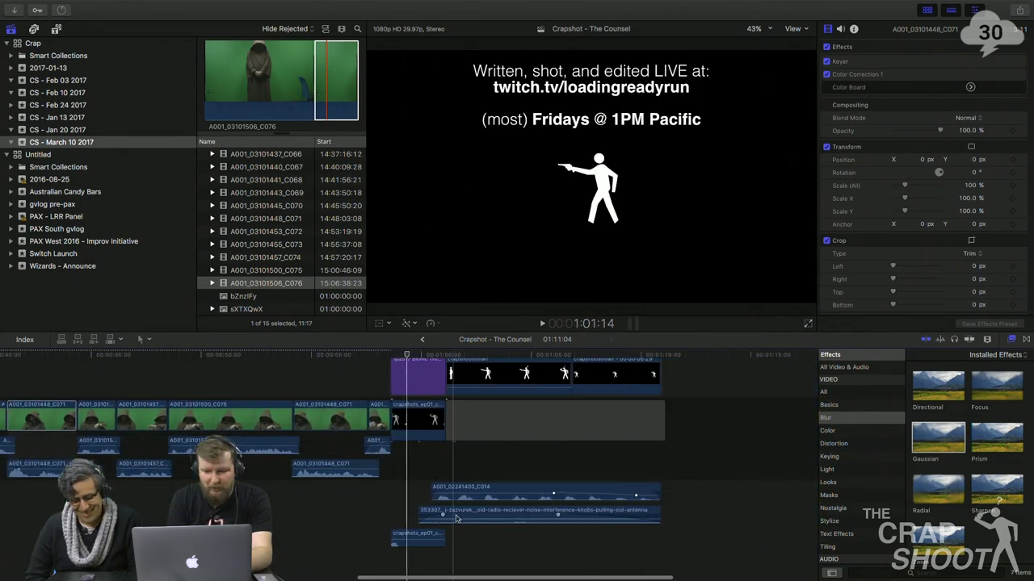
left_click_drag(509, 545, 522, 493)
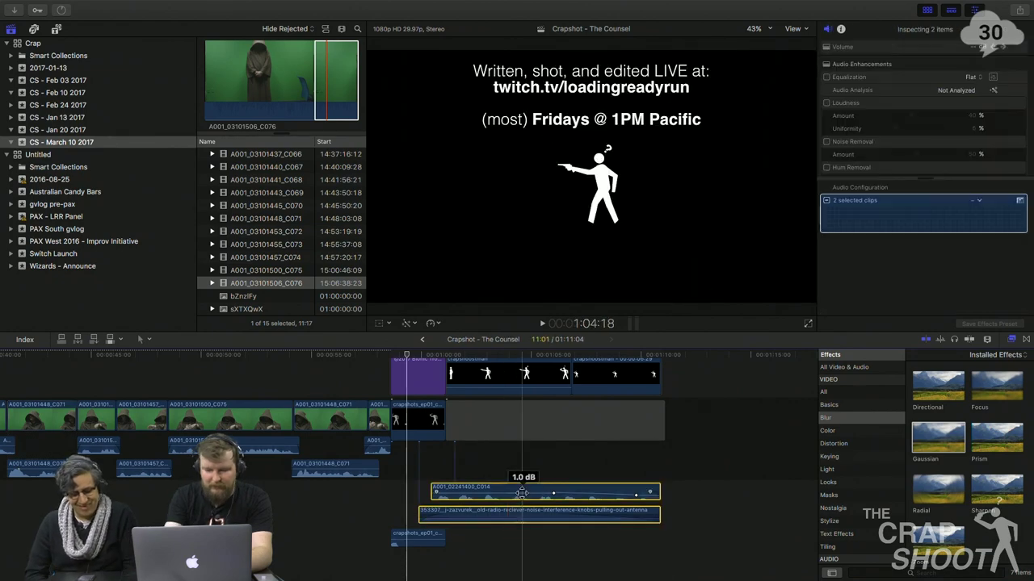
key("Delete")
- Copy the sXTXQwX background image from the opening shot to beneath the start of the A001_03101453_C072 clip
scroll(523, 497, "left", 7)
scroll(522, 495, "left", 6)
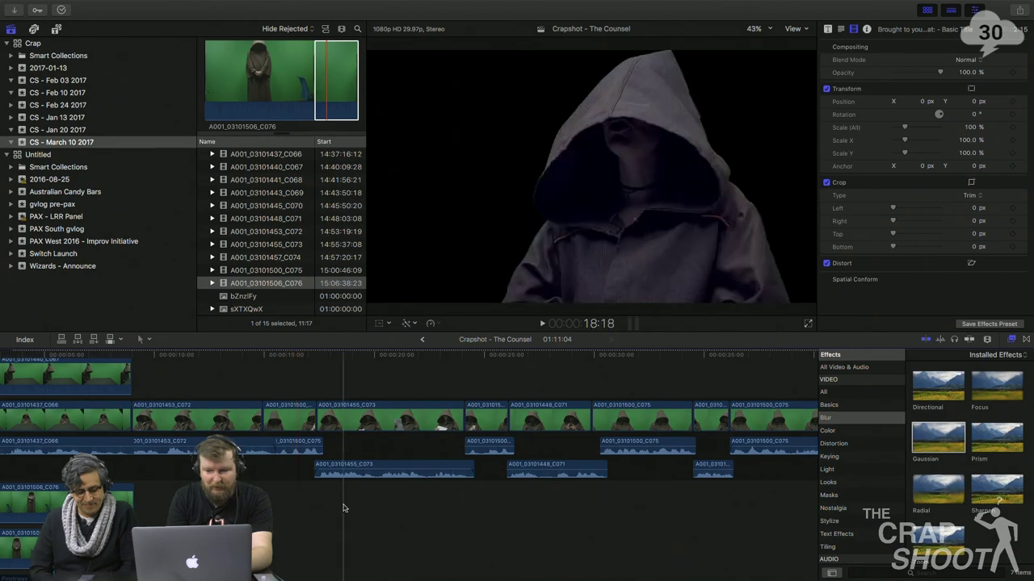
left_click(541, 542)
scroll(196, 524, "down", 5)
scroll(200, 501, "down", 2)
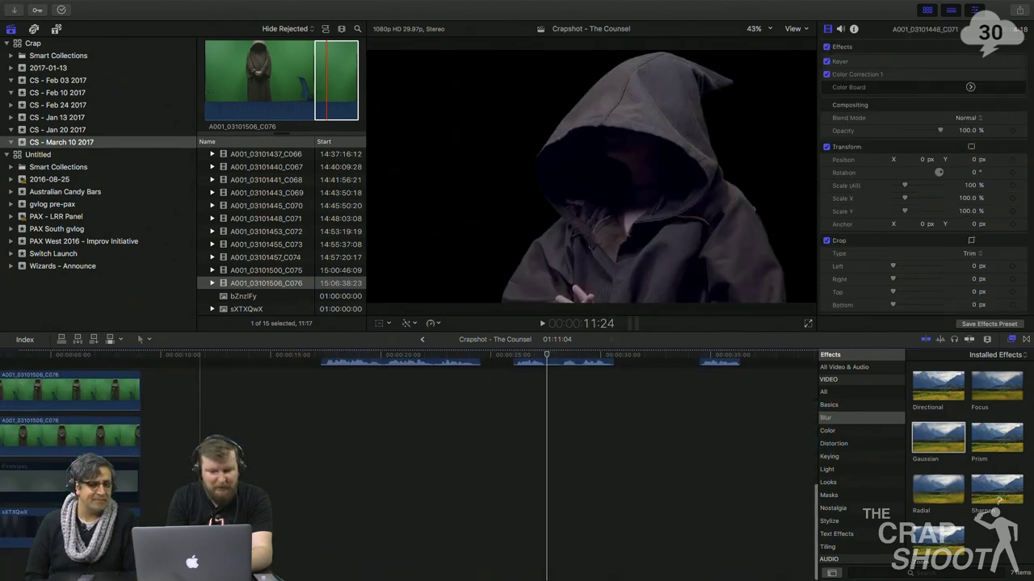
scroll(200, 500, "up", 3)
left_click_drag(83, 557, 228, 501)
scroll(263, 498, "up", 3)
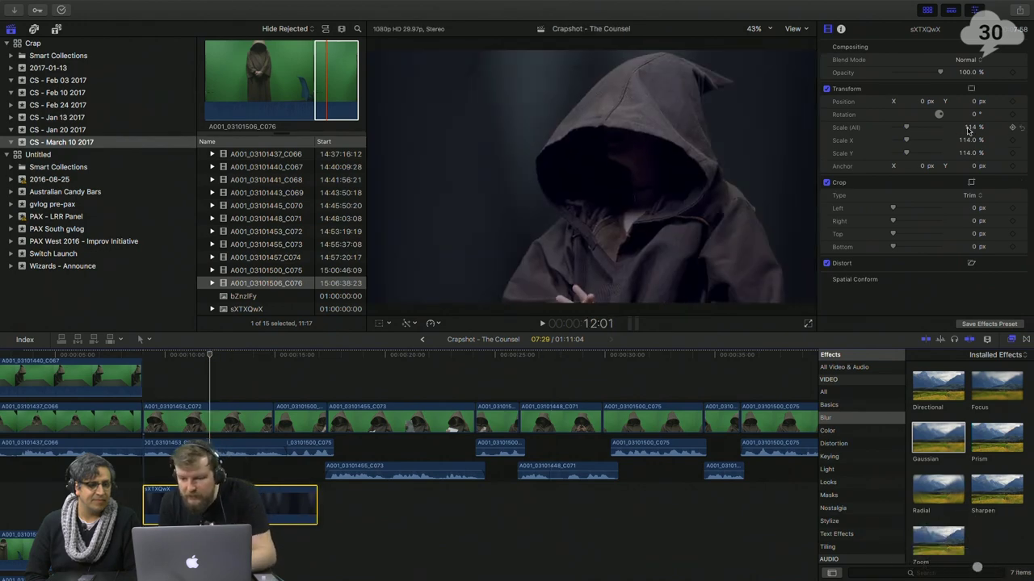
- Scale the copied sXTXQwX background to 235% and position it at X -1271.0 px, Y -60.2 px
key("F2")
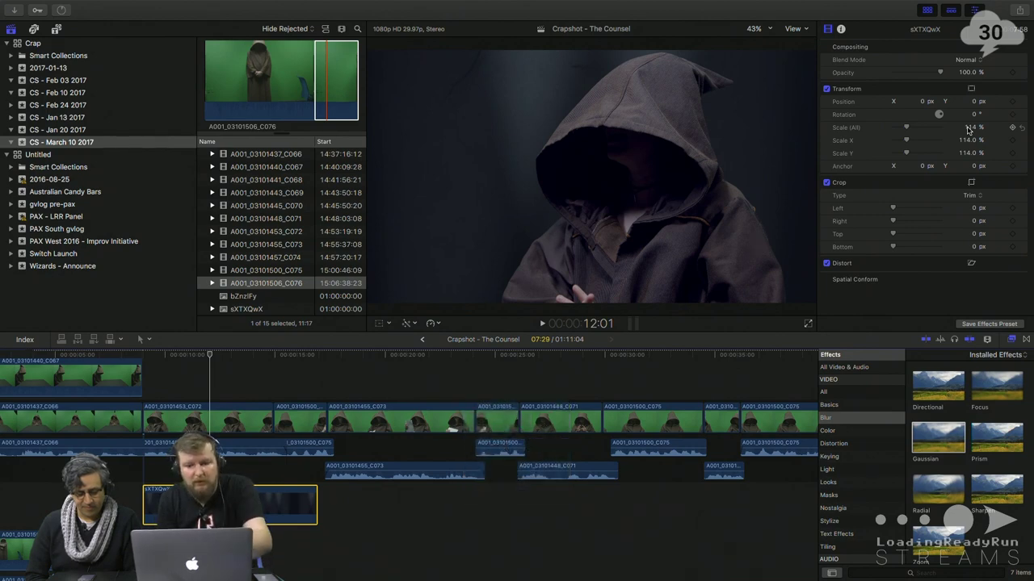
left_click_drag(970, 127, 993, 126)
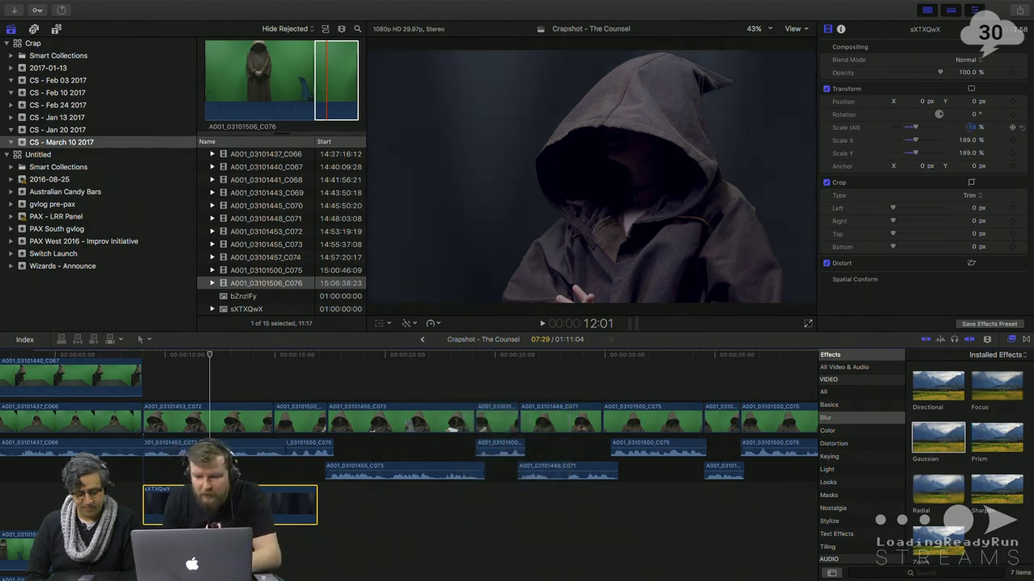
key("Return")
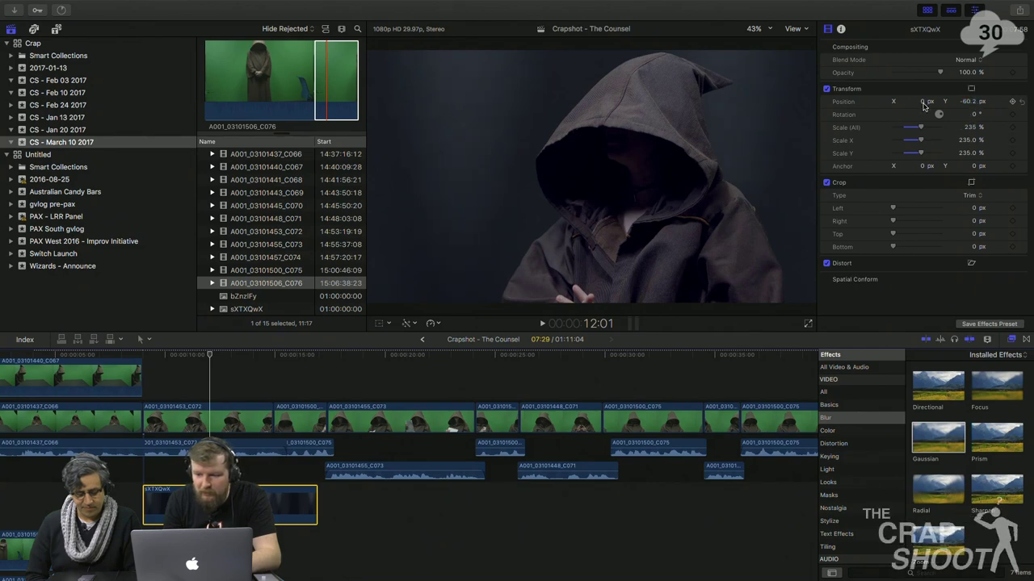
mouse_move(923, 102)
left_mouse_down()
mouse_move(923, 182)
mouse_move(924, 101)
left_mouse_up()
- Add a Gaussian blur of 11.31 to the copied background and shorten it to end with the A001_03101453_C072 clip
double_click(927, 440)
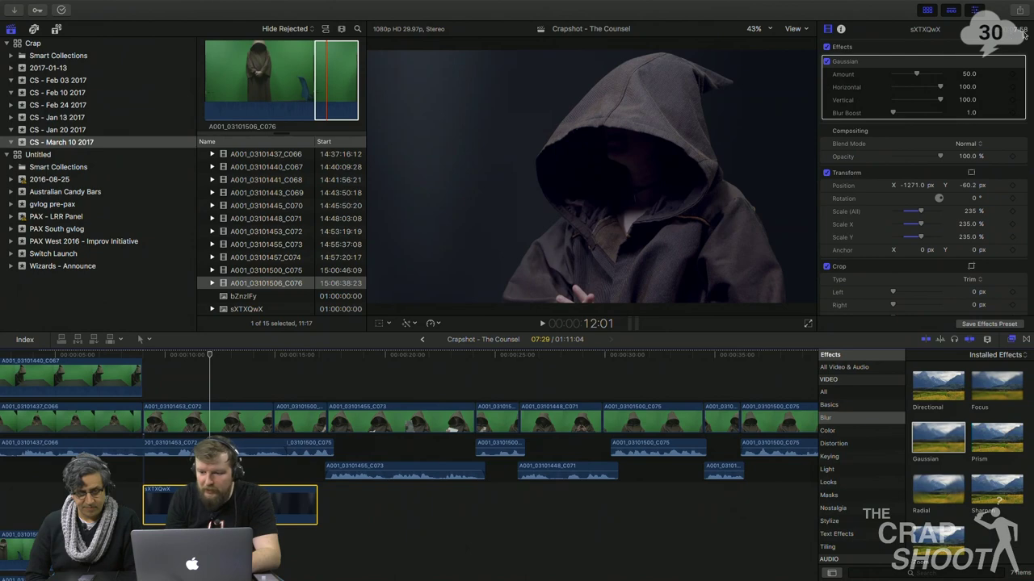
left_click_drag(916, 74, 905, 74)
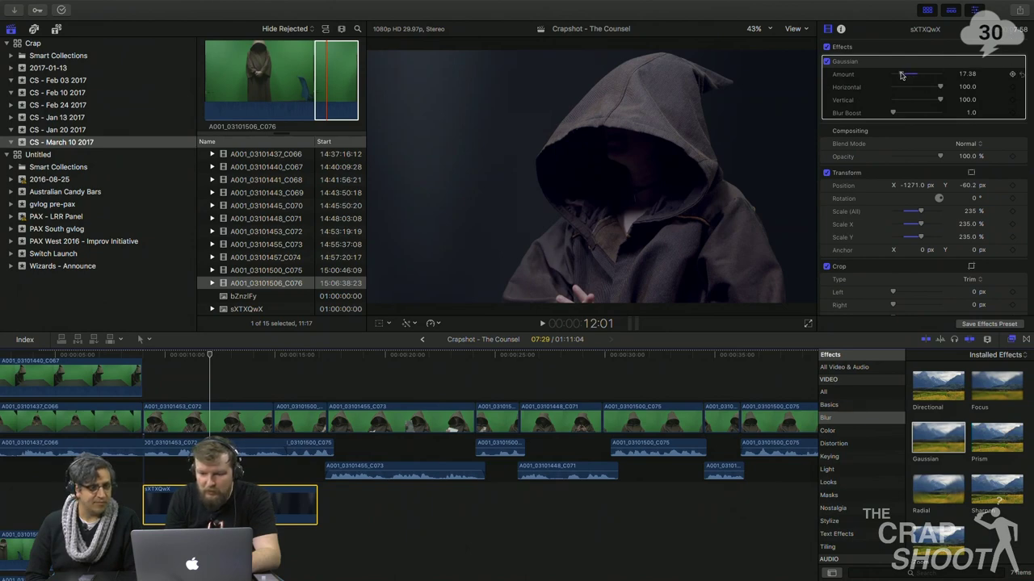
left_click_drag(897, 75, 898, 74)
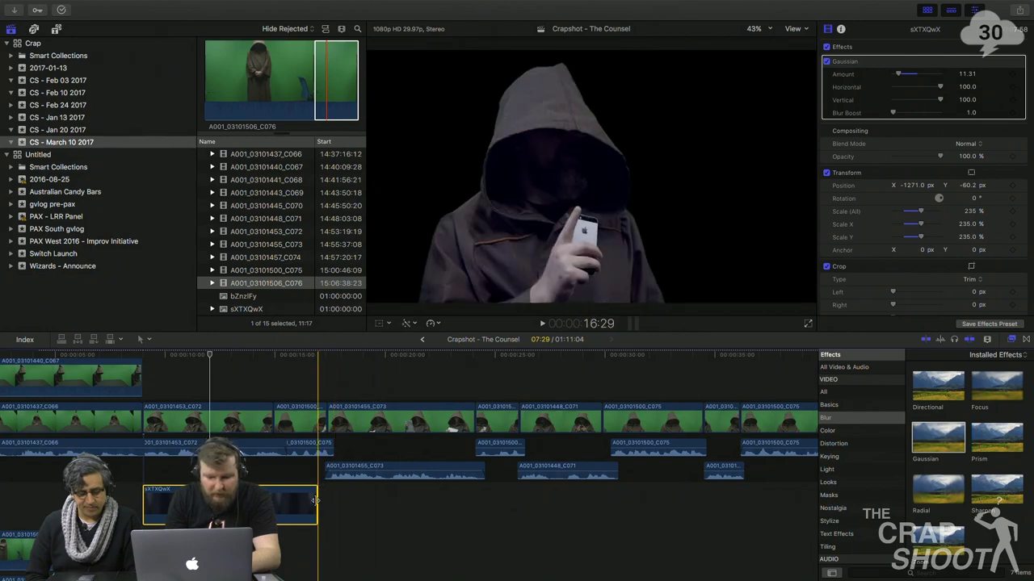
left_click_drag(315, 501, 272, 498)
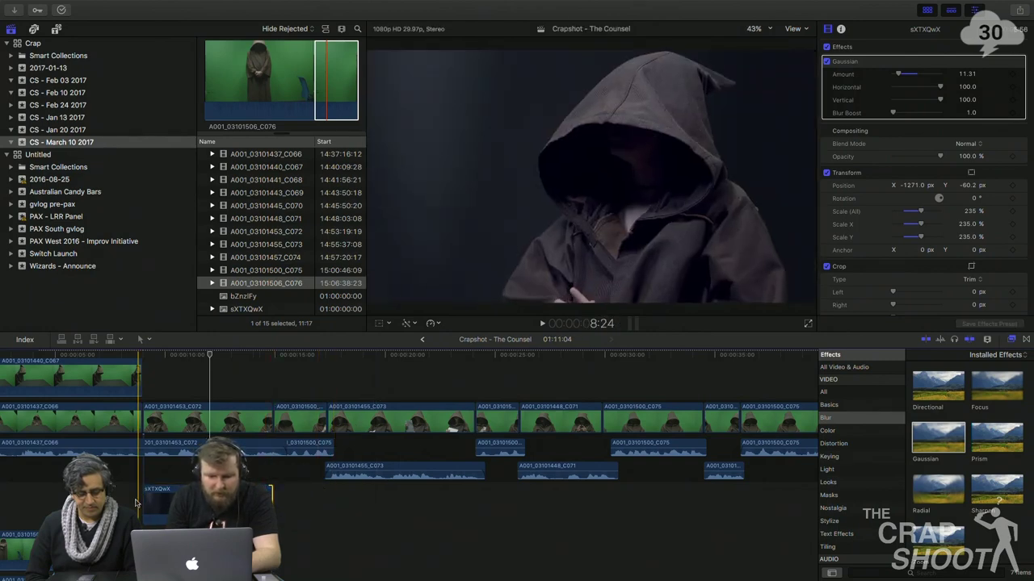
- Copy an A001_03101506_C076 robed figure from the opening shot above the new background and trim it to the A001_03101453_C072 clip's end
scroll(135, 504, "down", 4)
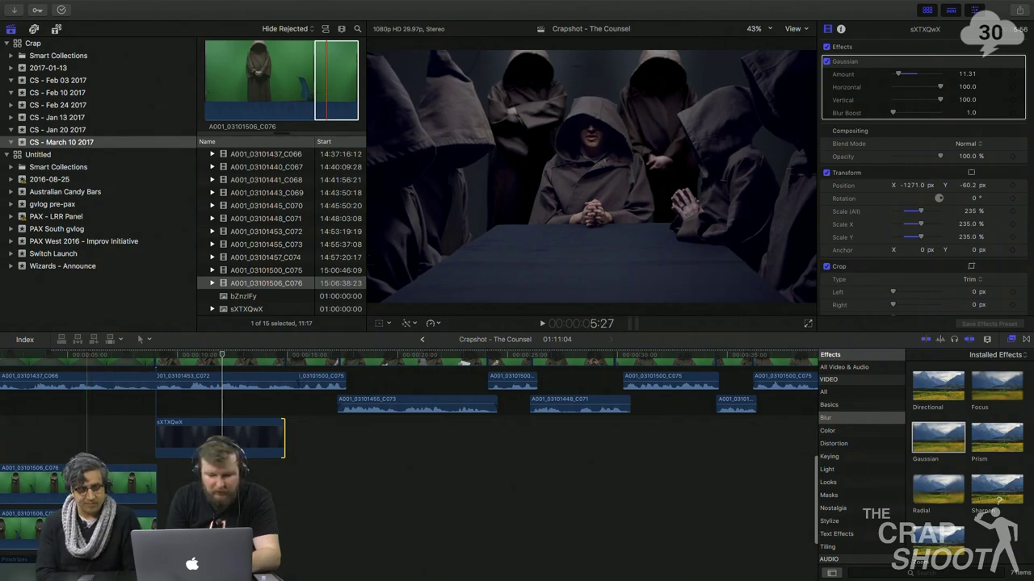
left_click_drag(87, 494, 250, 430)
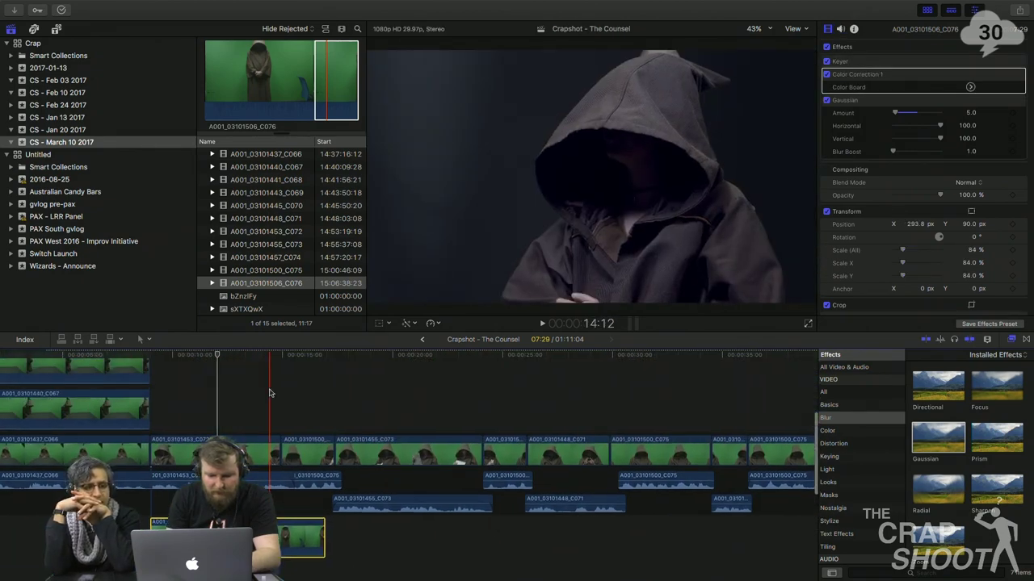
key("space")
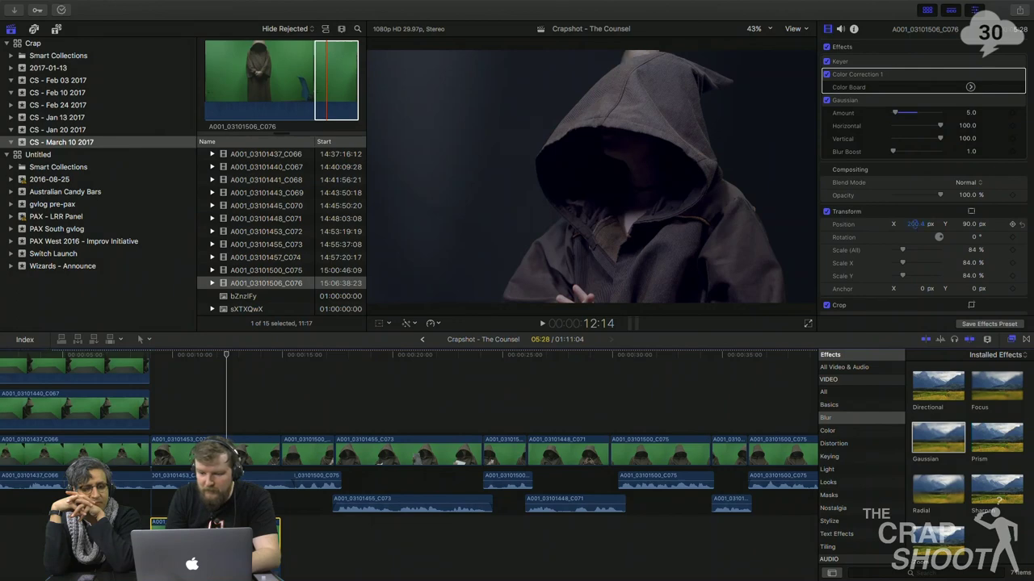
- Scale the copied robed figure to 217%, position it at X -1010.9 px, Y -158.7 px, blur it by 7.37, and review the shot
left_click_drag(915, 223, 866, 224)
left_click_drag(974, 252, 1013, 251)
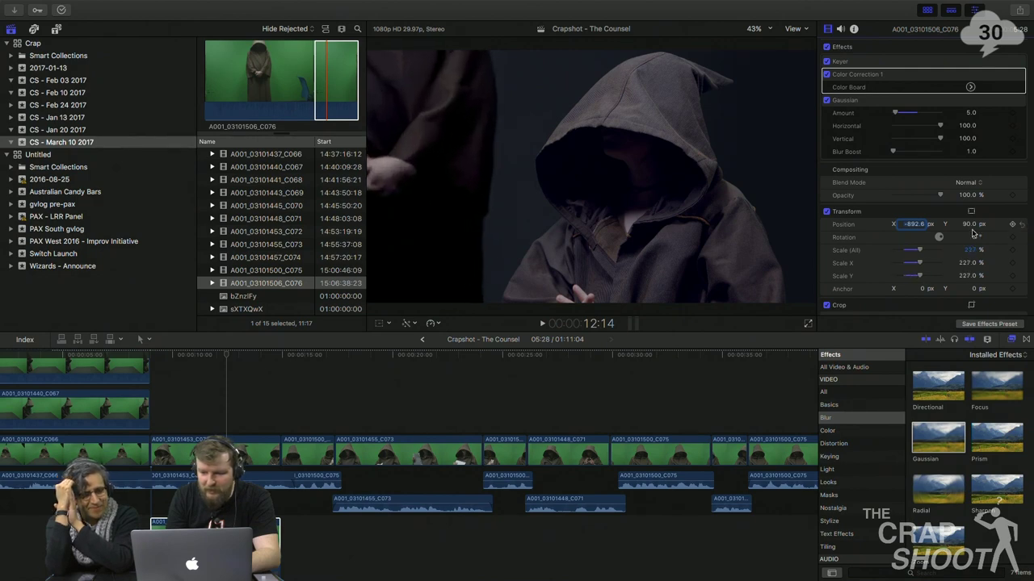
left_click_drag(967, 223, 968, 225)
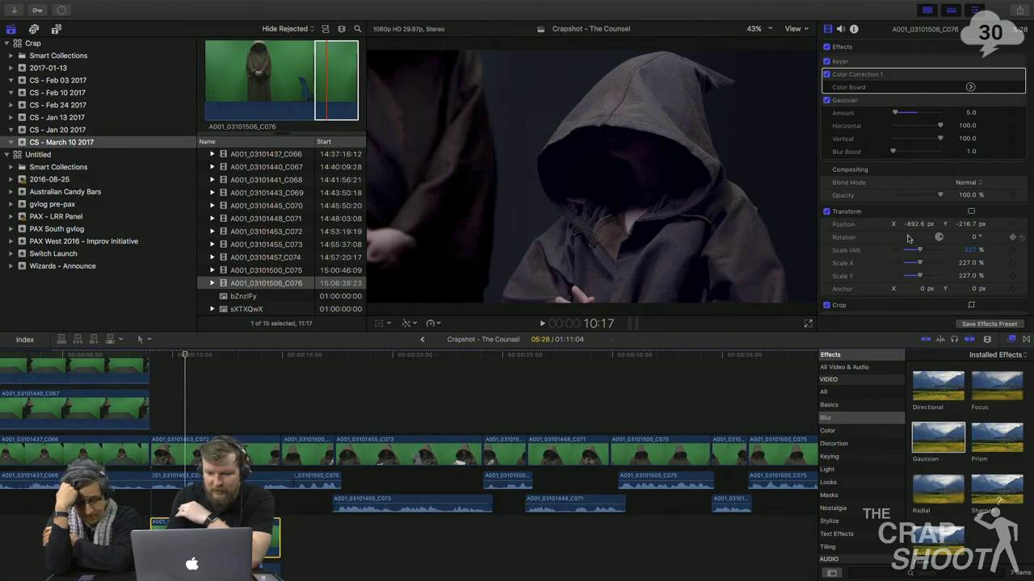
left_click_drag(970, 251, 979, 226)
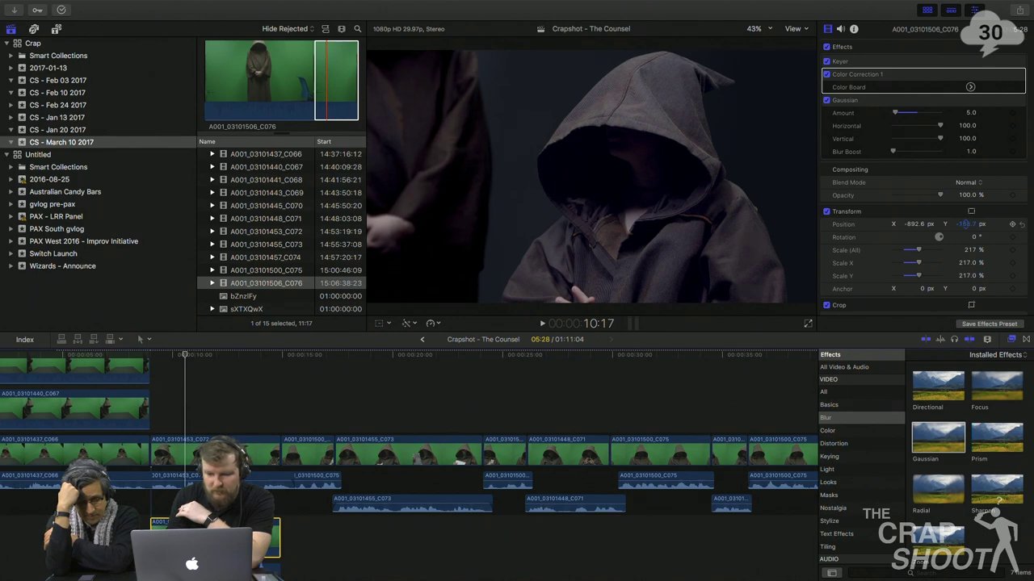
left_click_drag(911, 225, 905, 225)
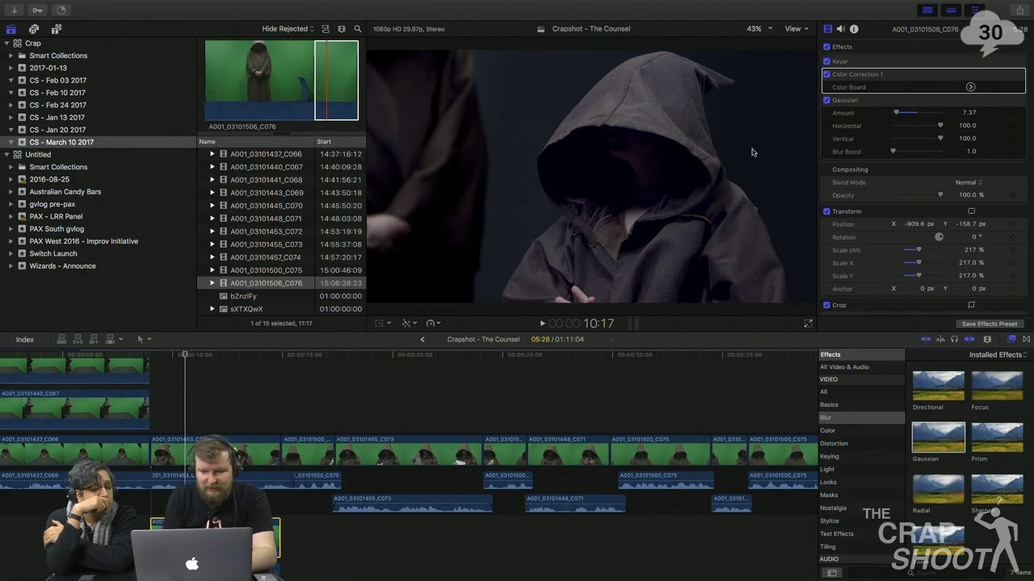
left_click_drag(913, 225, 913, 225)
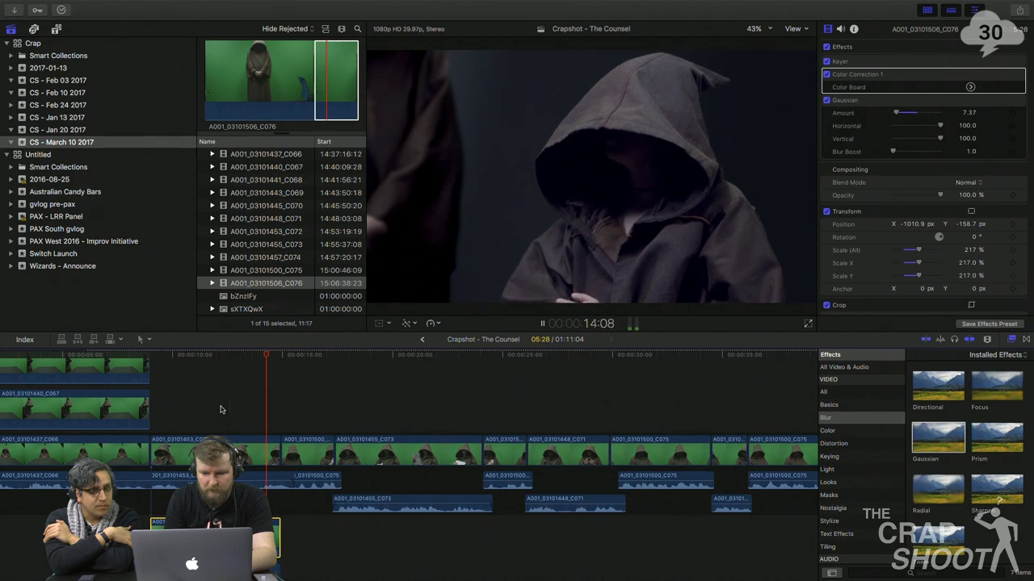
key("space")
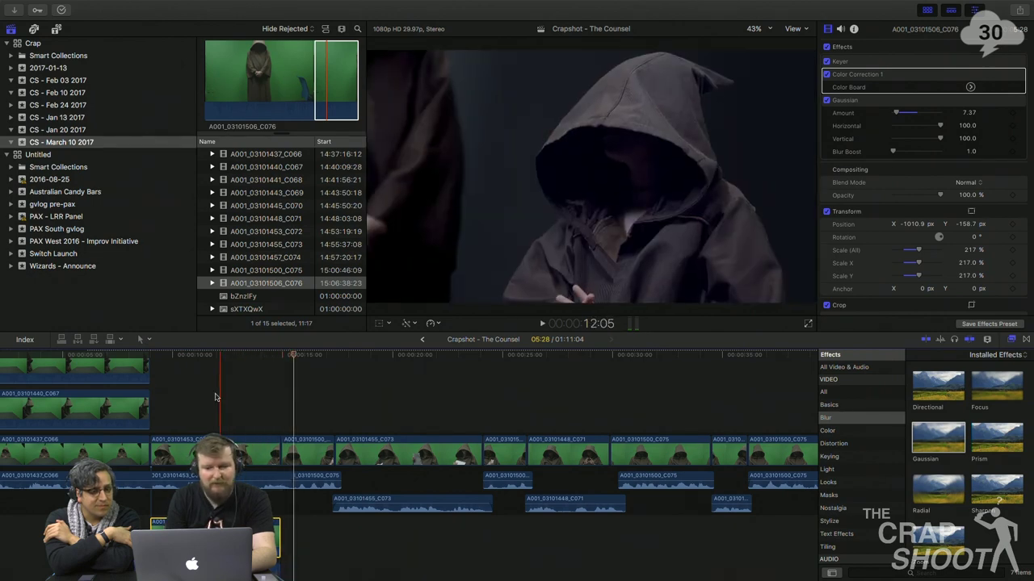
- Copy the opening shot's sXTXQwX background beneath the A001_03101448_C071 clip and trim it to that clip's end
scroll(203, 402, "down", 3)
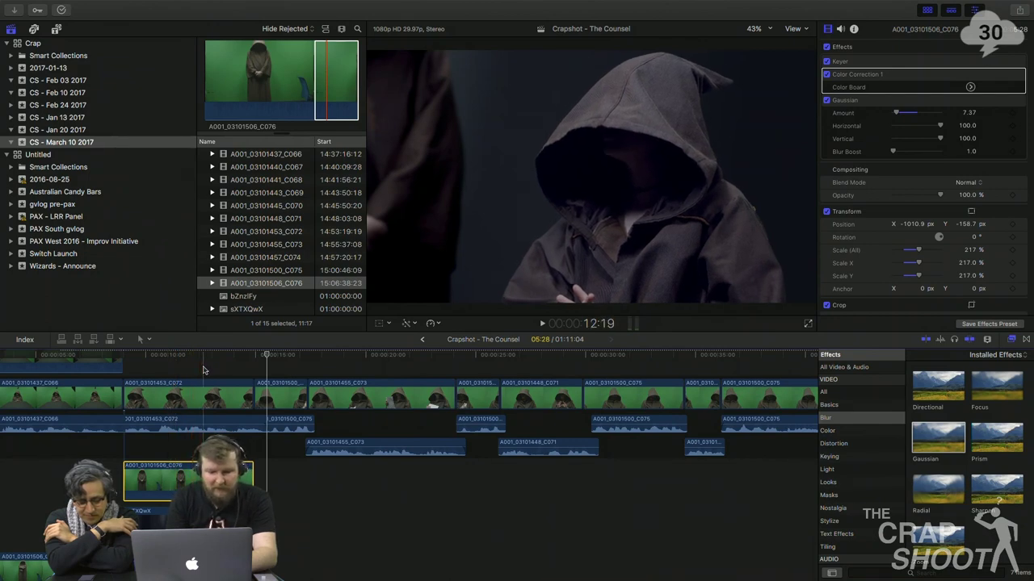
scroll(203, 370, "down", 3)
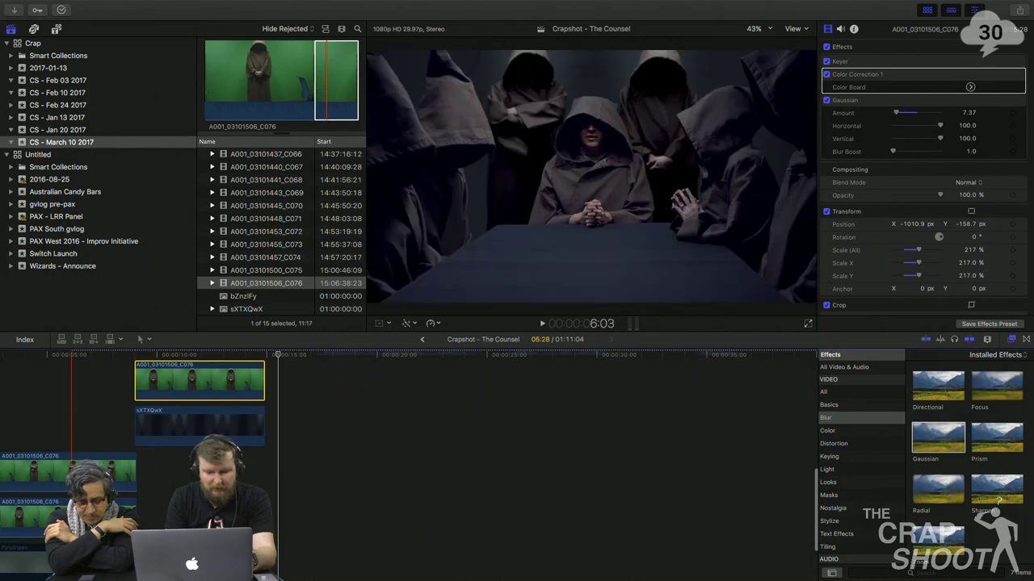
scroll(72, 533, "down", 1)
left_click(73, 542)
key("Delete")
left_click_drag(57, 542, 361, 444)
scroll(361, 445, "up", 4)
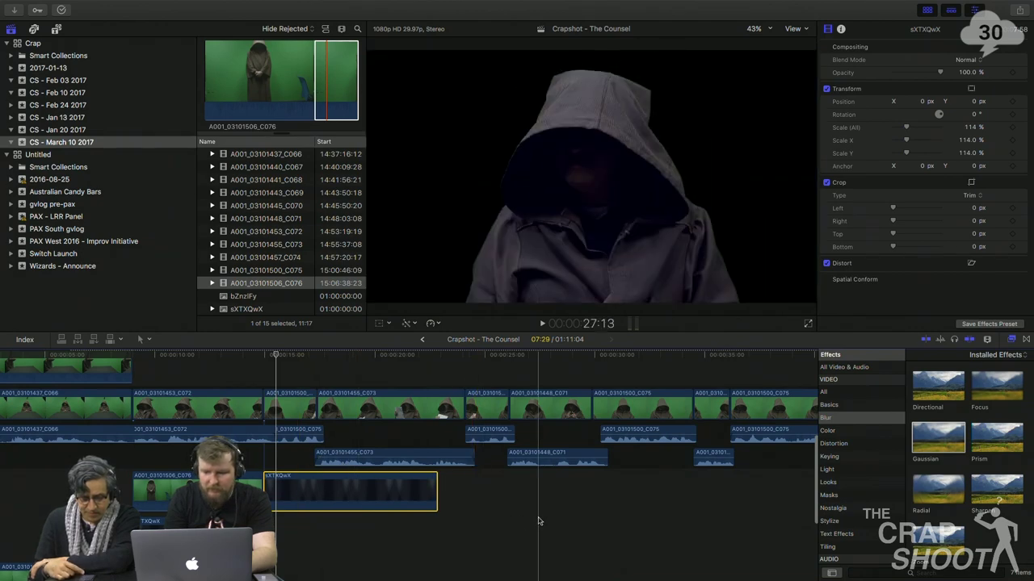
left_click_drag(357, 494, 594, 515)
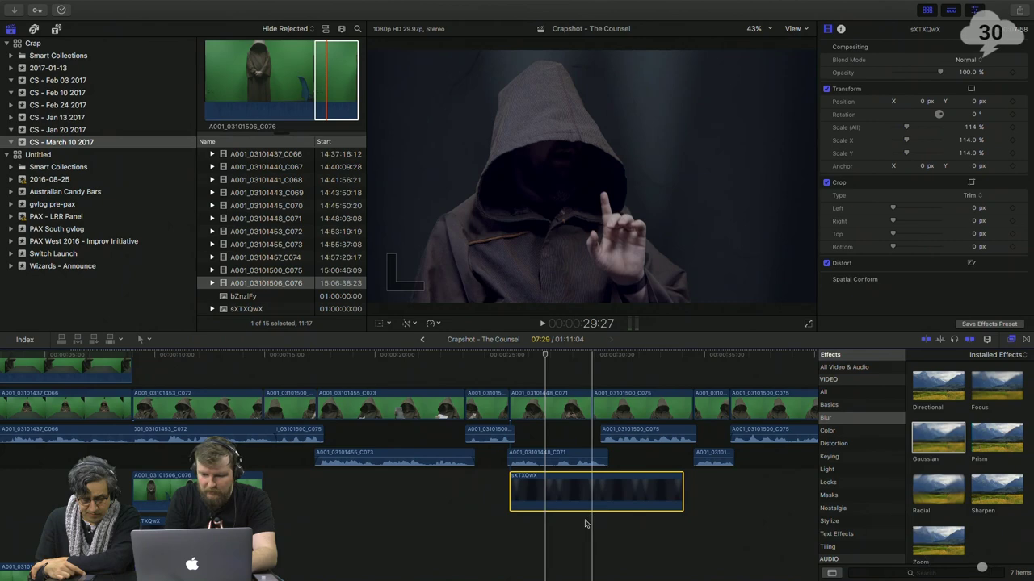
key("Down")
key("alt+bracketright")
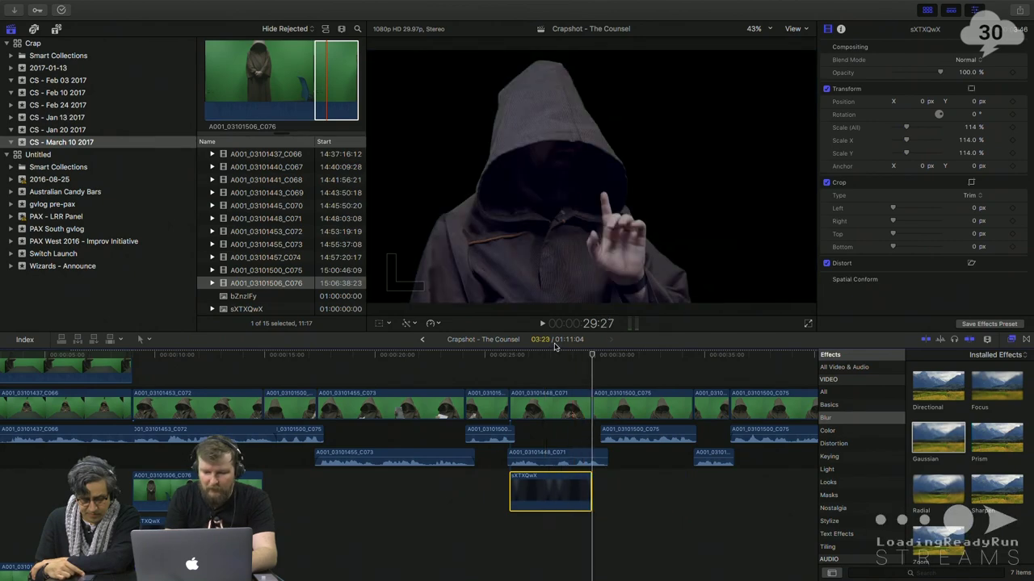
left_click(550, 357)
- Copy the opening shot's two A001_03101506_C076 robed figures to the A001_03101448_C071 shot and trim both to the clip's end
scroll(200, 440, "down", 5)
left_click_drag(176, 435, 111, 489)
left_click_drag(64, 446, 613, 440)
scroll(576, 410, "up", 5)
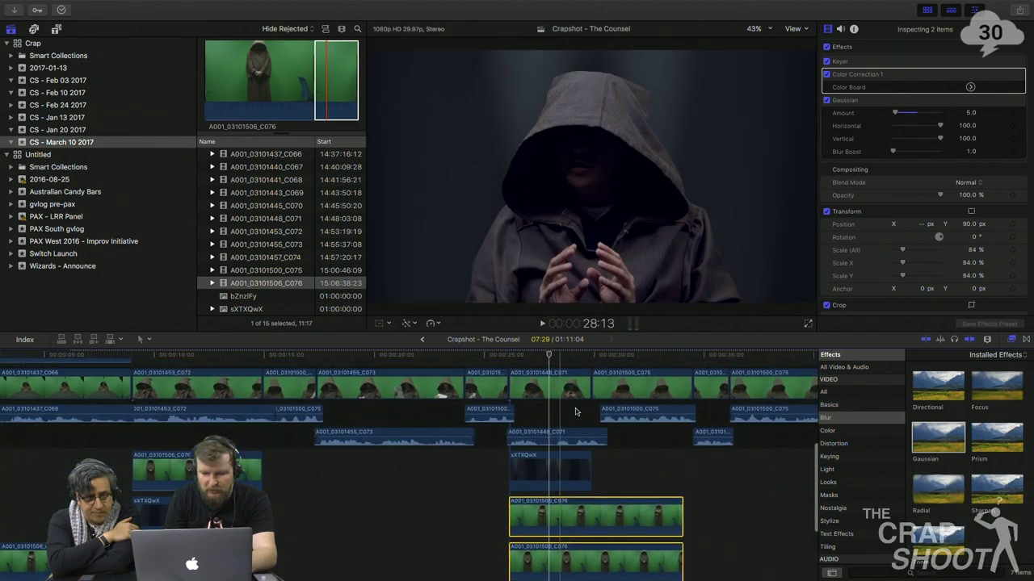
scroll(576, 413, "right", 2)
key("alt+bracketright")
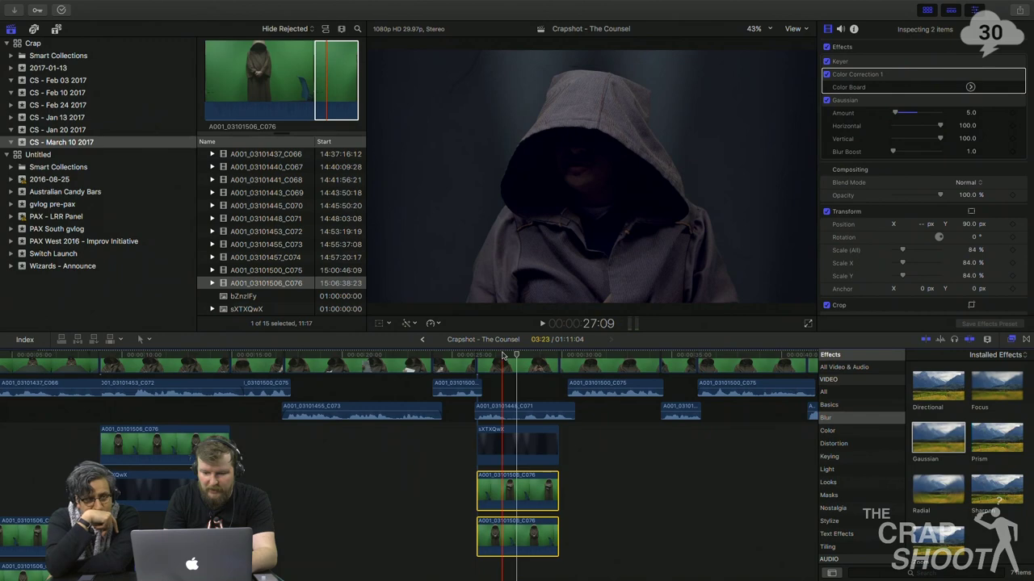
- Move the copied sXTXQwX background beneath the two robed figures and scale both figures to 197%
left_click(537, 491)
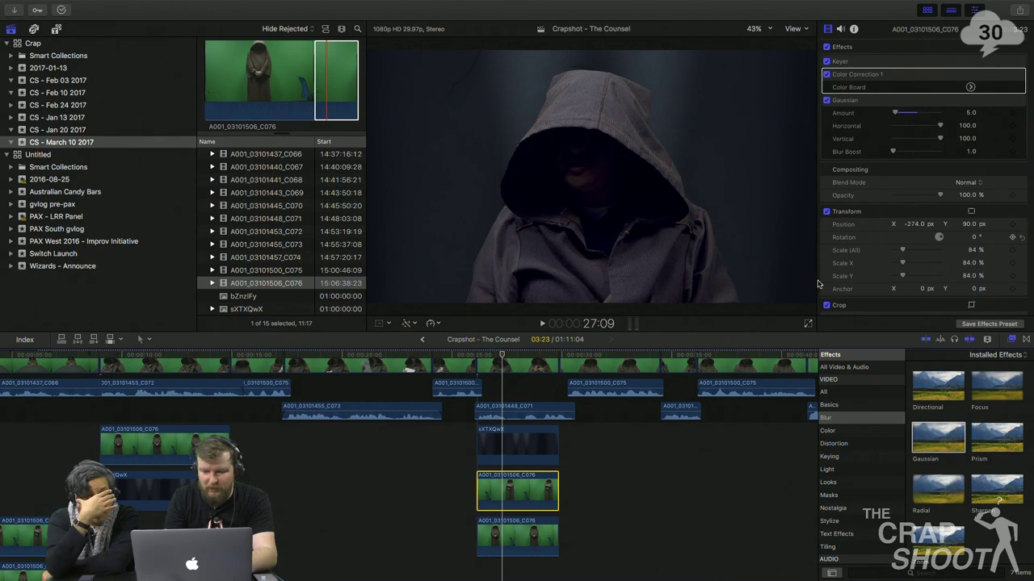
left_click_drag(509, 440, 508, 557)
left_click(516, 440)
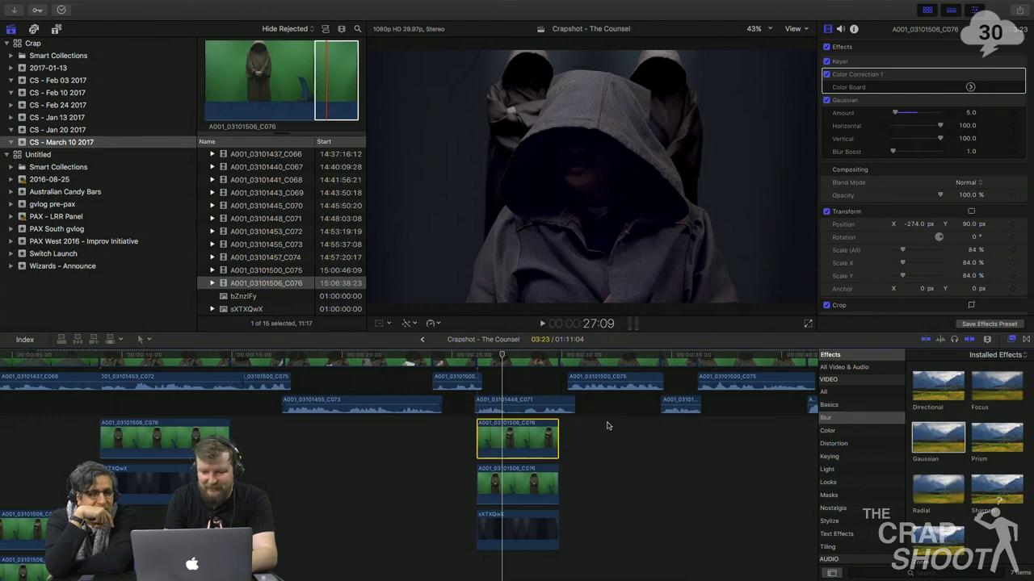
left_click_drag(564, 444, 520, 473)
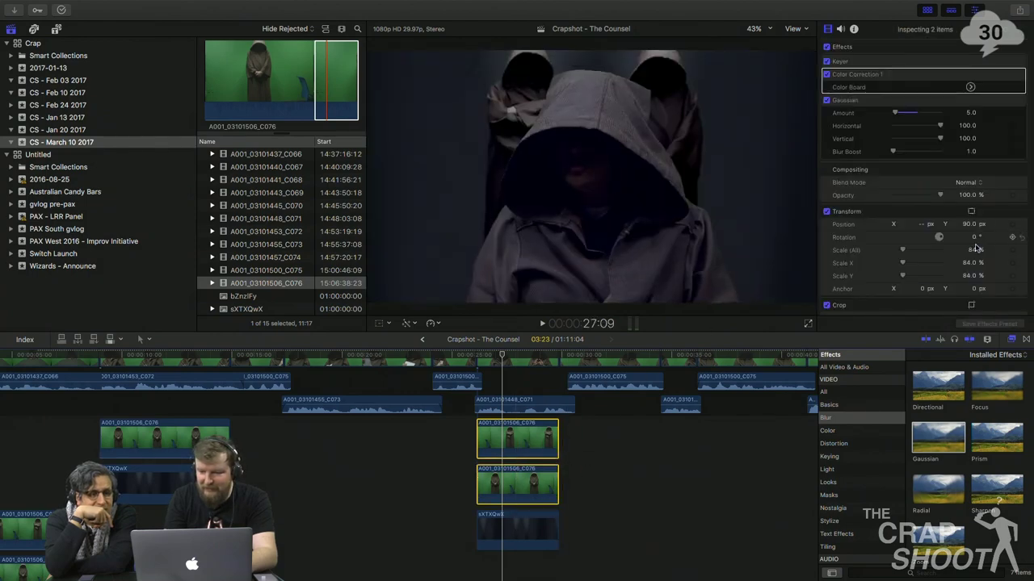
left_click_drag(972, 251, 971, 250)
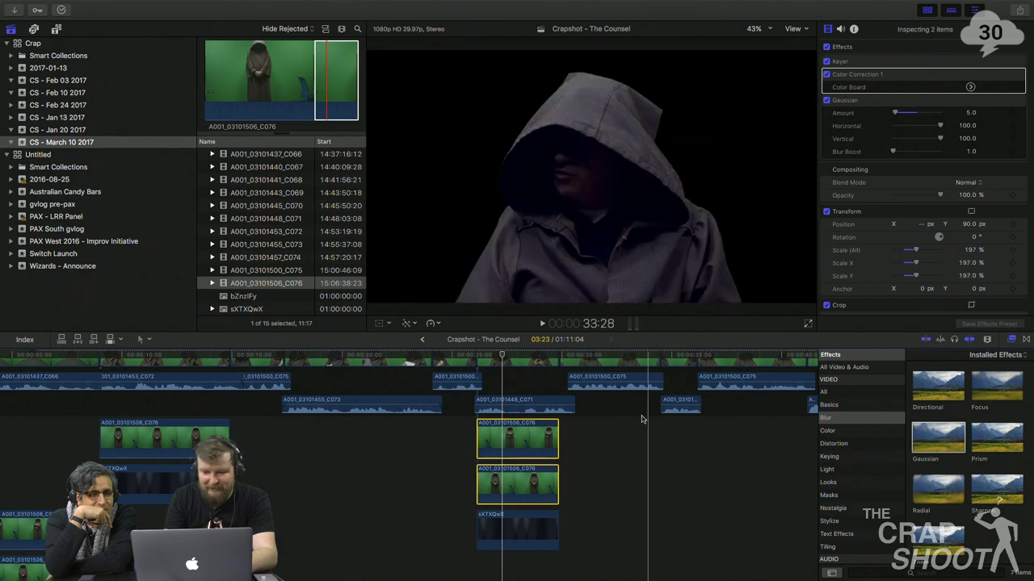
- Shift the first robed figure to X -569.0 px with a blur of 8.96, and set both figures' Y position to -183.7 px
left_click(537, 440)
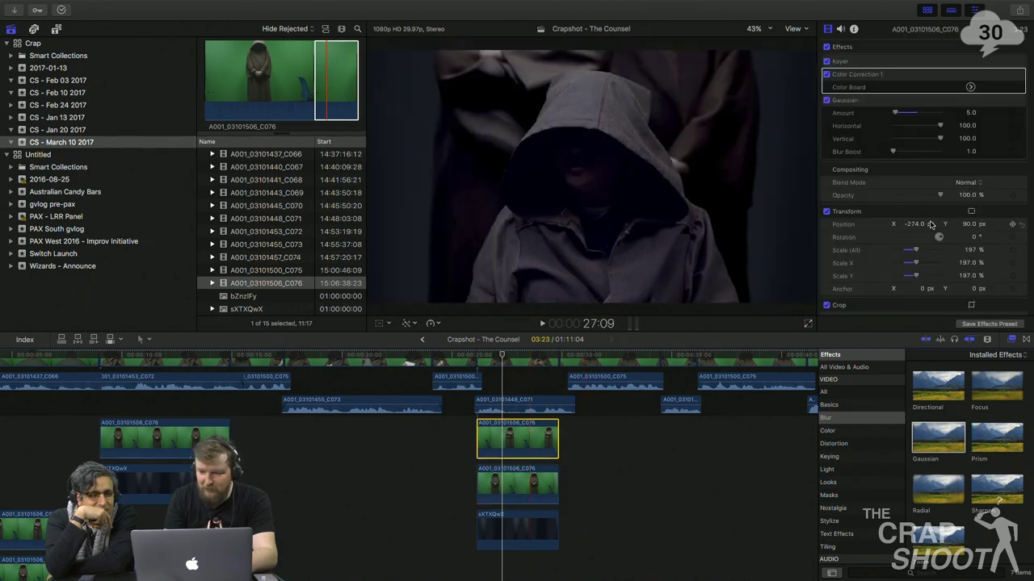
left_click_drag(914, 227, 927, 227)
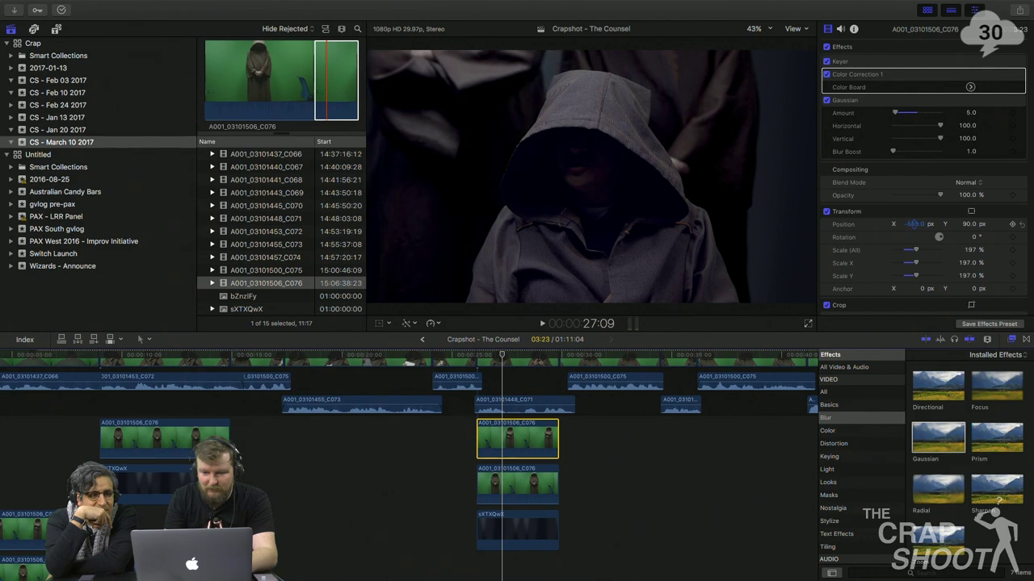
scroll(40, 396, "up", 5)
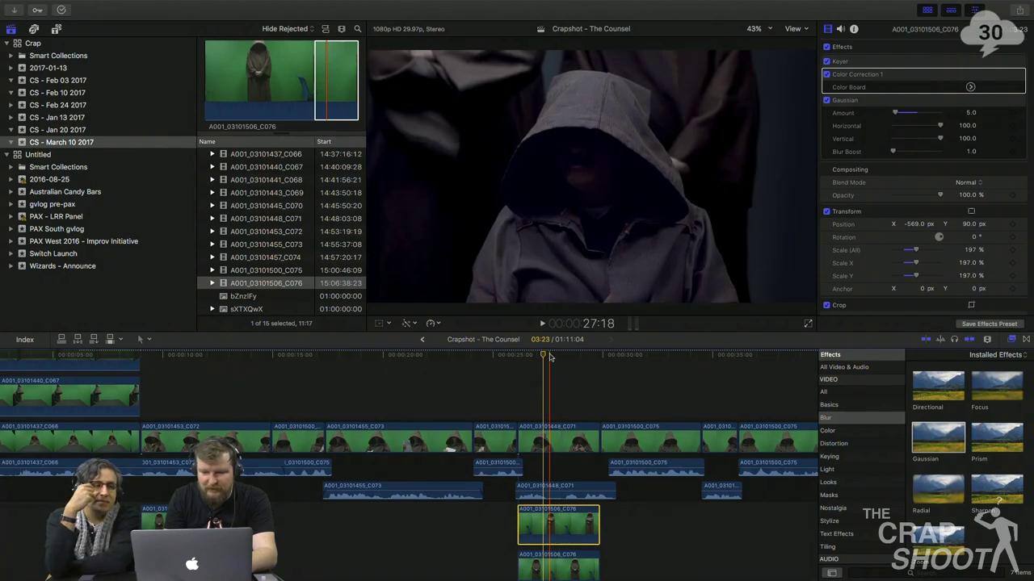
left_click_drag(634, 523, 563, 571)
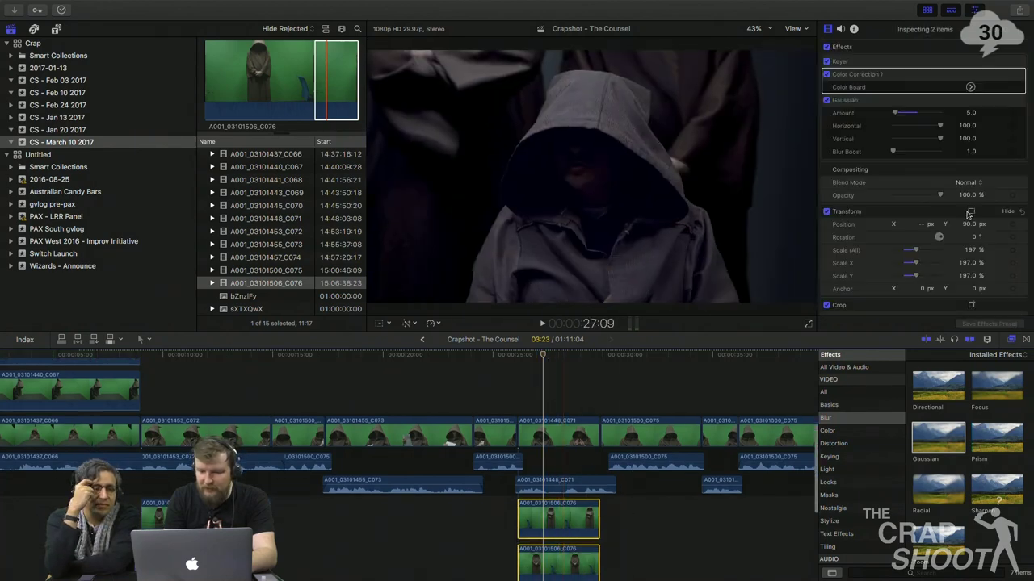
left_click_drag(968, 224, 967, 223)
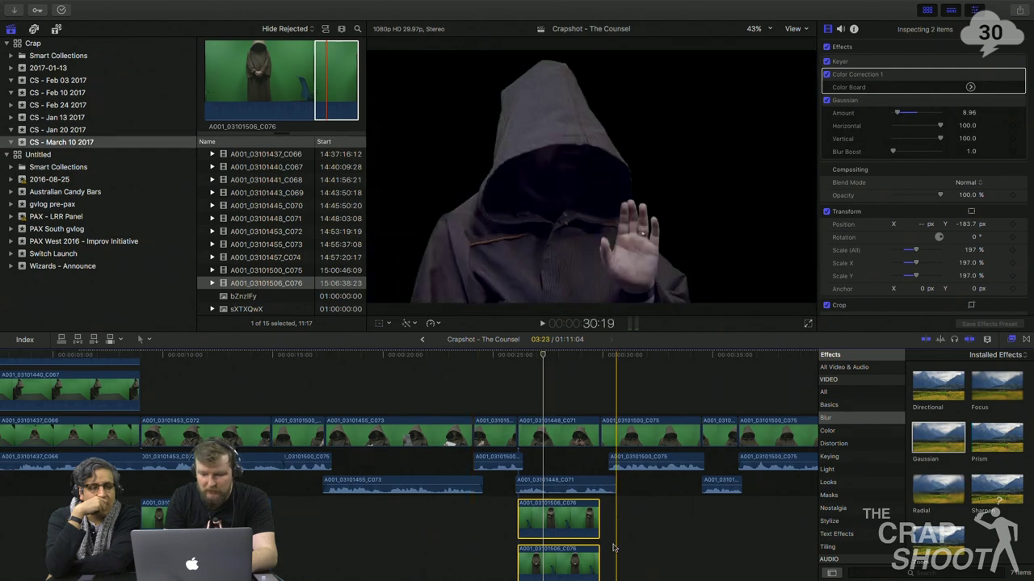
- Spread the two robed figures apart, placing the first at X -683.0 px and the second at X 707.8 px
left_click(551, 521)
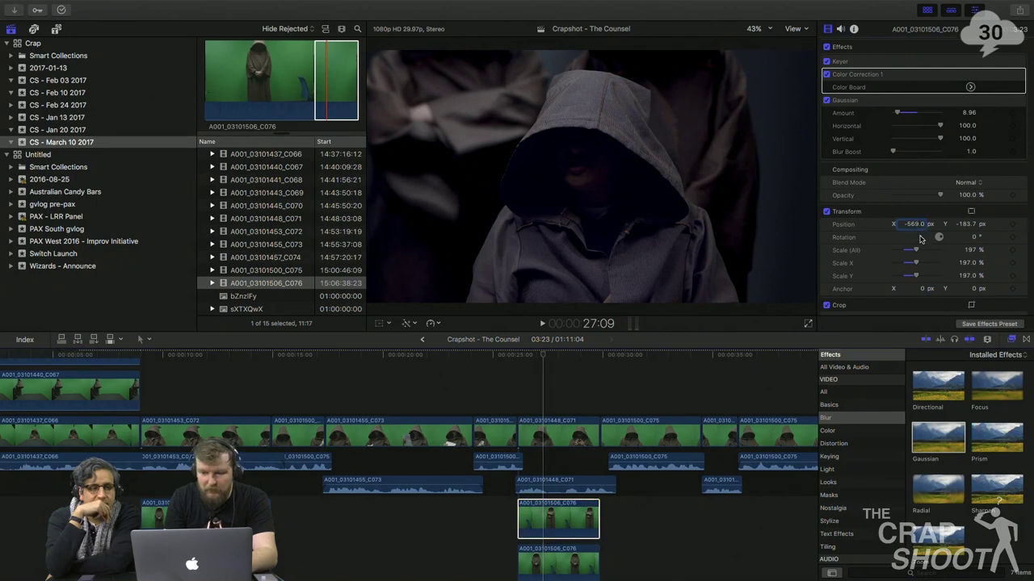
left_click_drag(919, 227, 946, 223)
left_click(578, 562)
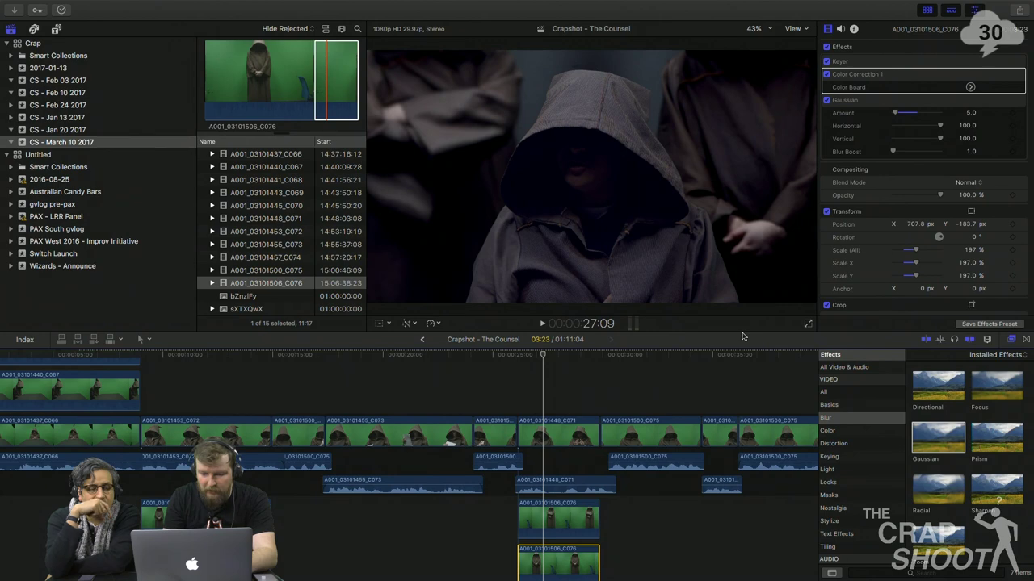
- Add a Gaussian blur of 27.58 to the sXTXQwX background of the A001_03101448_C071 shot
scroll(747, 376, "down", 5)
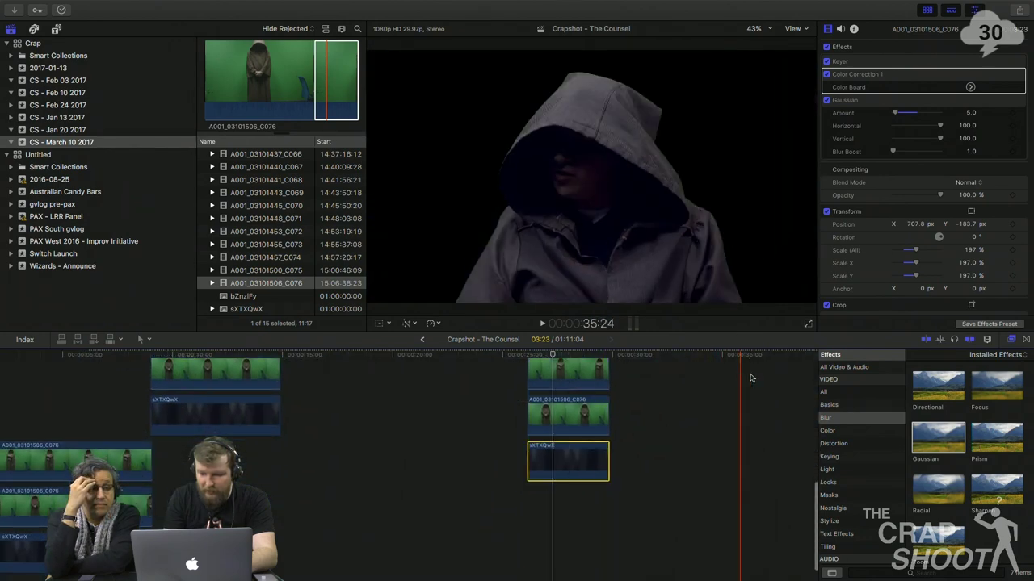
left_click_drag(927, 439, 565, 461)
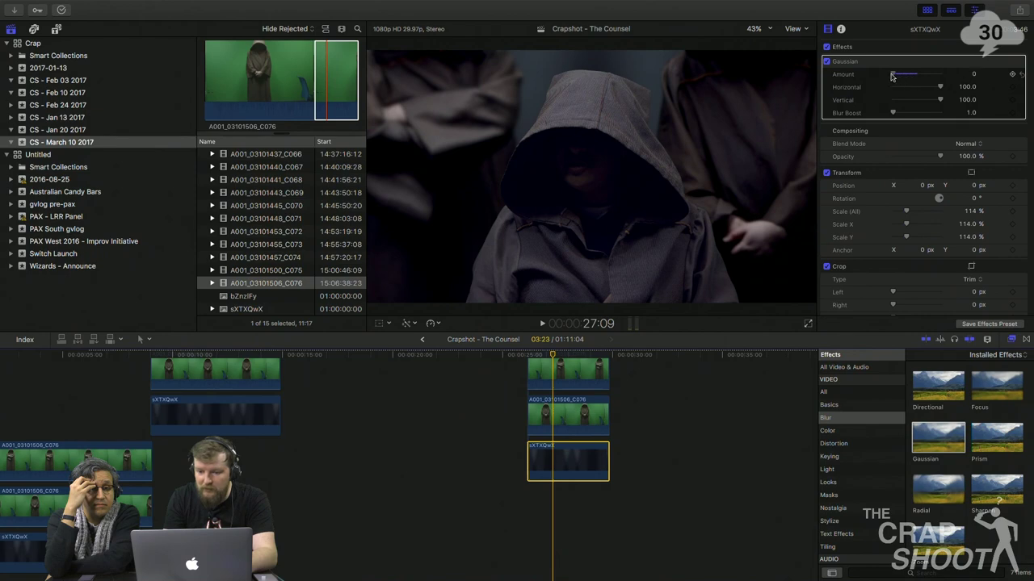
scroll(626, 404, "up", 5)
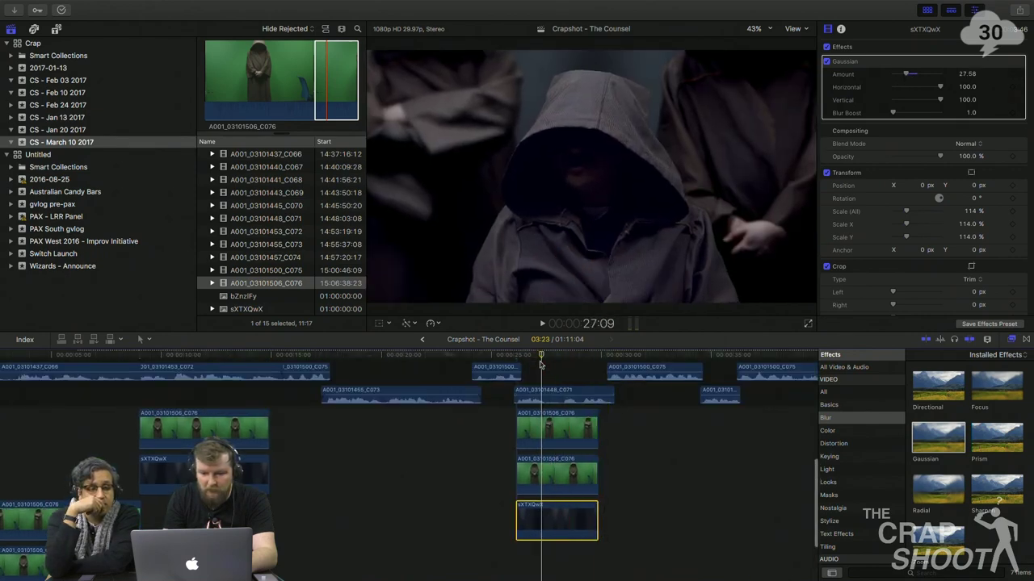
- Copy the sXTXQwX background under the first A001_03101500_C075 clip, trim it to fit with the preceding background's attributes, and set X to 1273.0 px
scroll(540, 364, "up", 2)
scroll(540, 364, "up", 1)
scroll(540, 365, "up", 1)
scroll(541, 359, "down", 1)
left_click_drag(557, 561, 320, 472)
left_click_drag(398, 471, 322, 471)
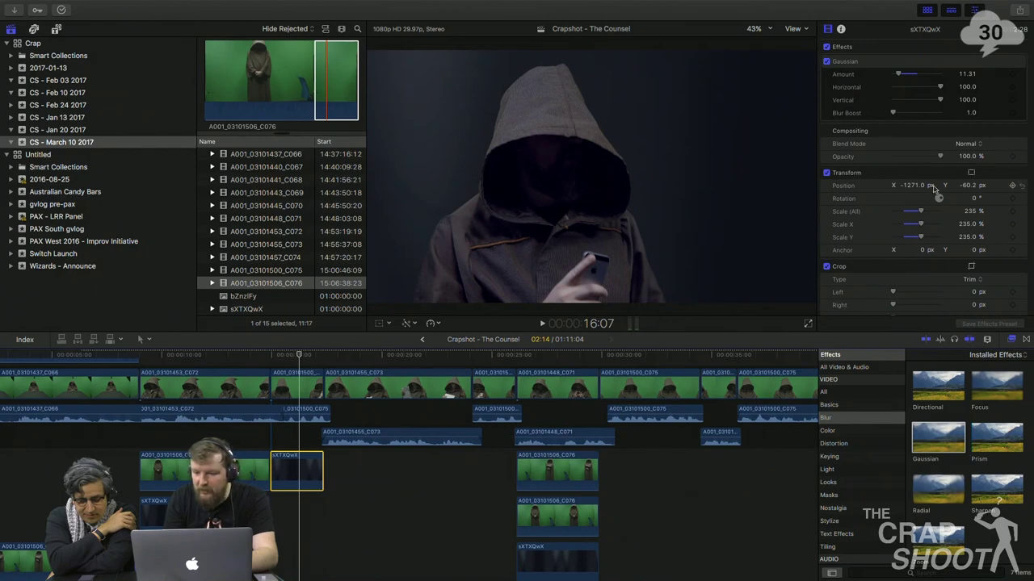
mouse_move(911, 185)
left_mouse_down()
mouse_move(936, 185)
mouse_move(915, 185)
left_mouse_up()
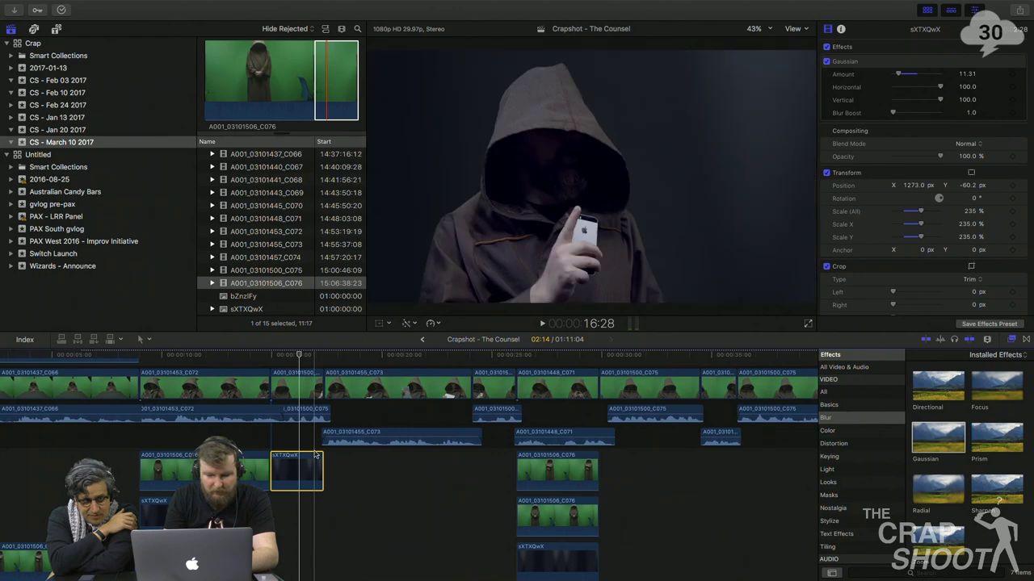
- Copy an A001_03101506_C076 figure above the new background and paste the position and scale attributes from the preceding shot's figure
left_click_drag(548, 472, 301, 473)
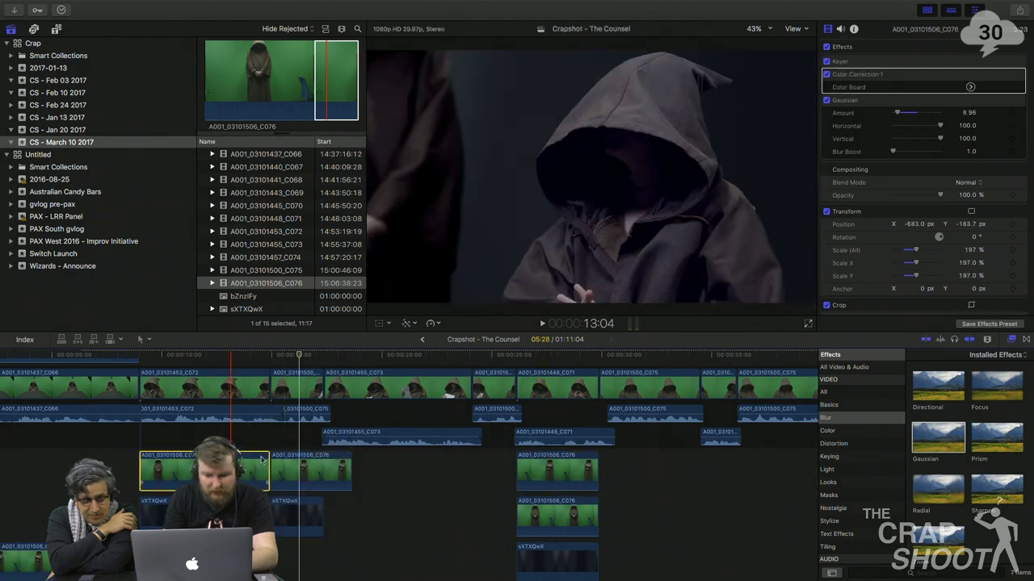
left_click(307, 468)
key("shift+super+v")
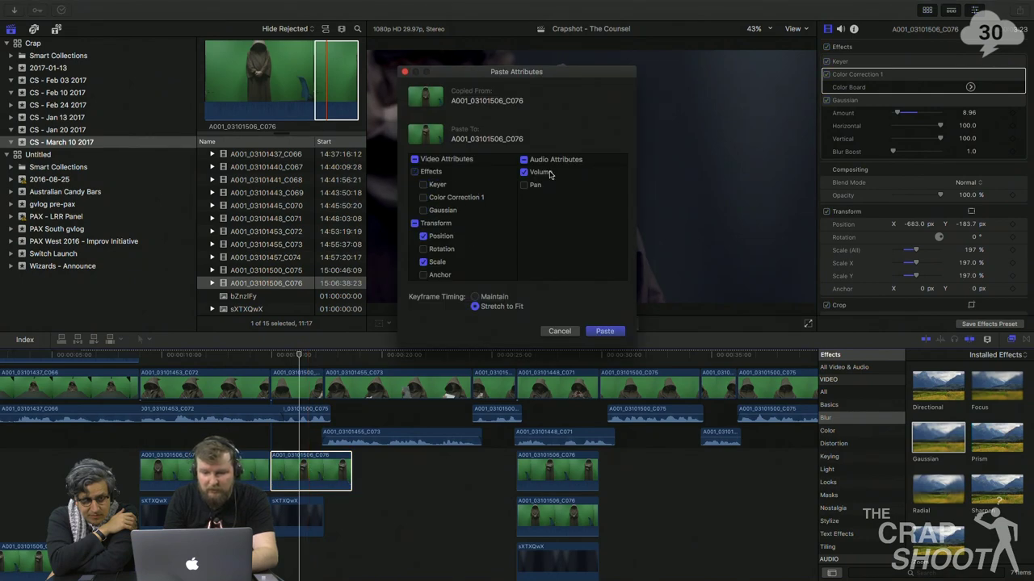
left_click(603, 331)
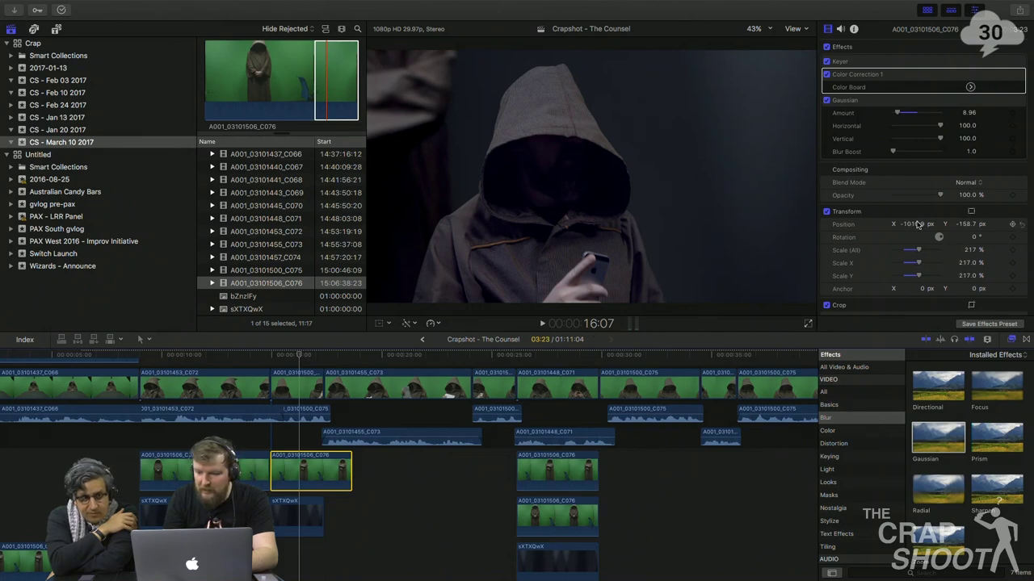
- Position the copied figure at X 1178.3 px, Y -225.3 px and trim it to the end of the first A001_03101500_C075 clip
mouse_move(914, 225)
left_mouse_down()
mouse_move(969, 225)
mouse_move(914, 224)
left_mouse_up()
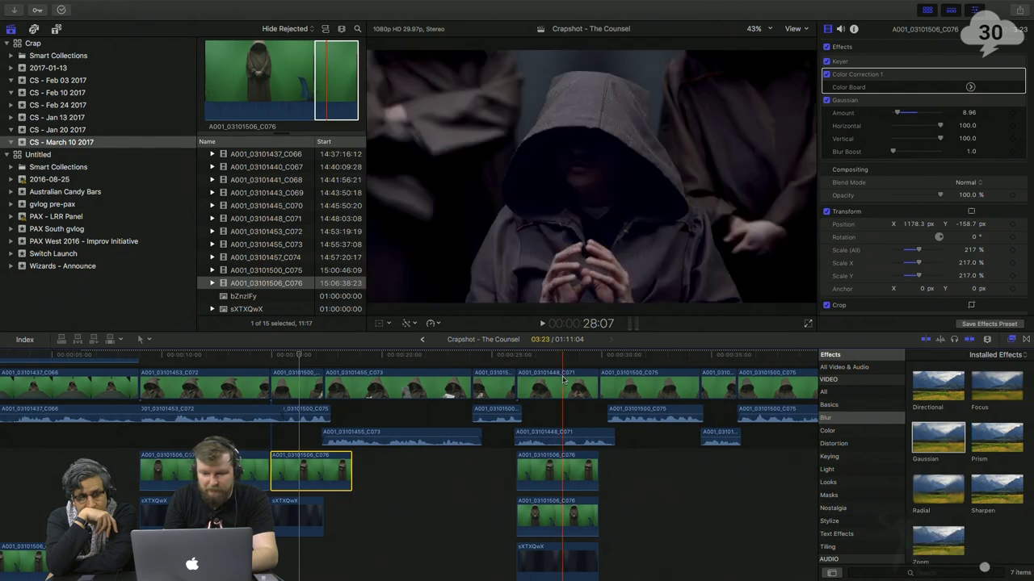
left_click(296, 356)
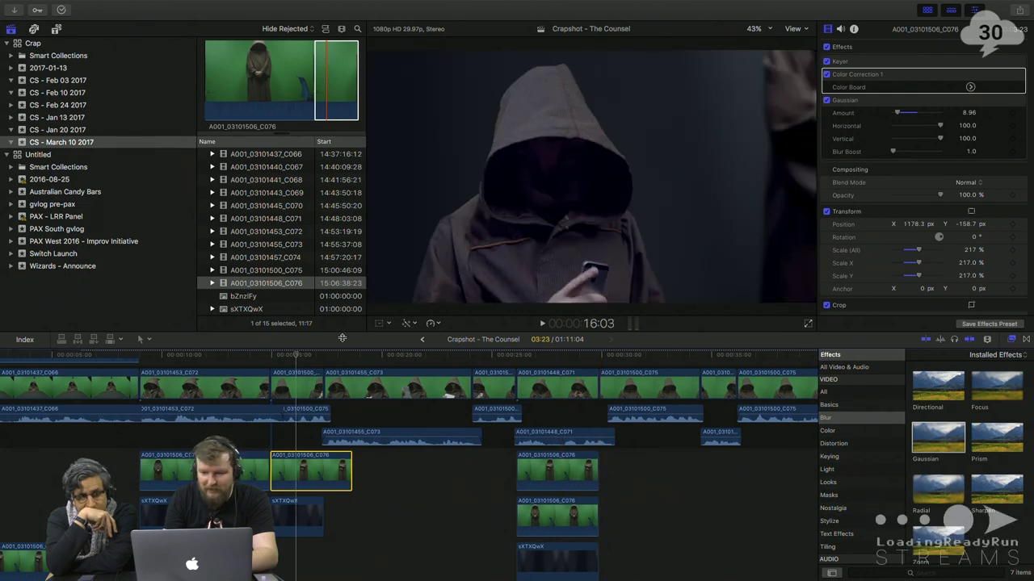
left_click_drag(967, 226, 964, 225)
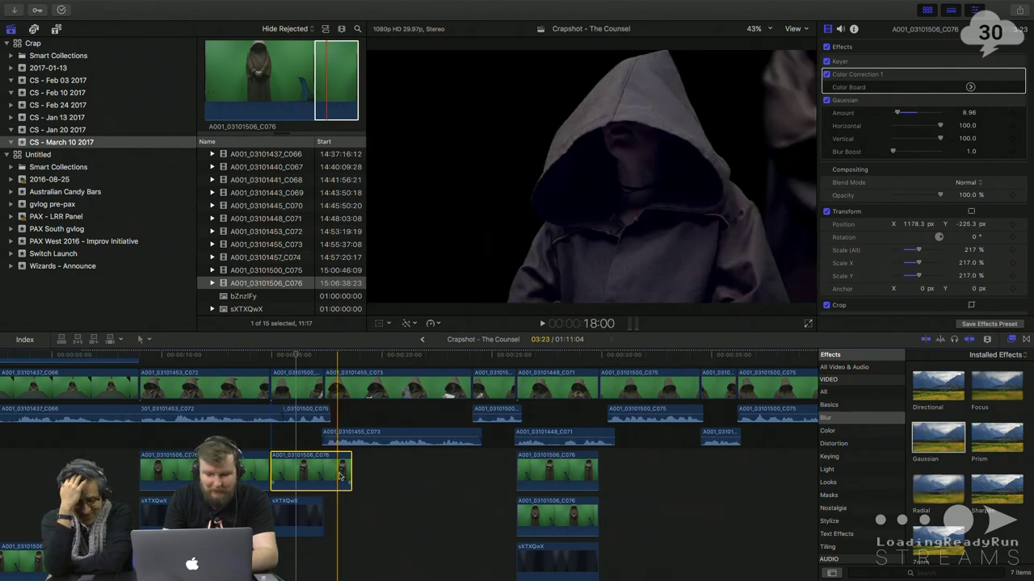
key("l")
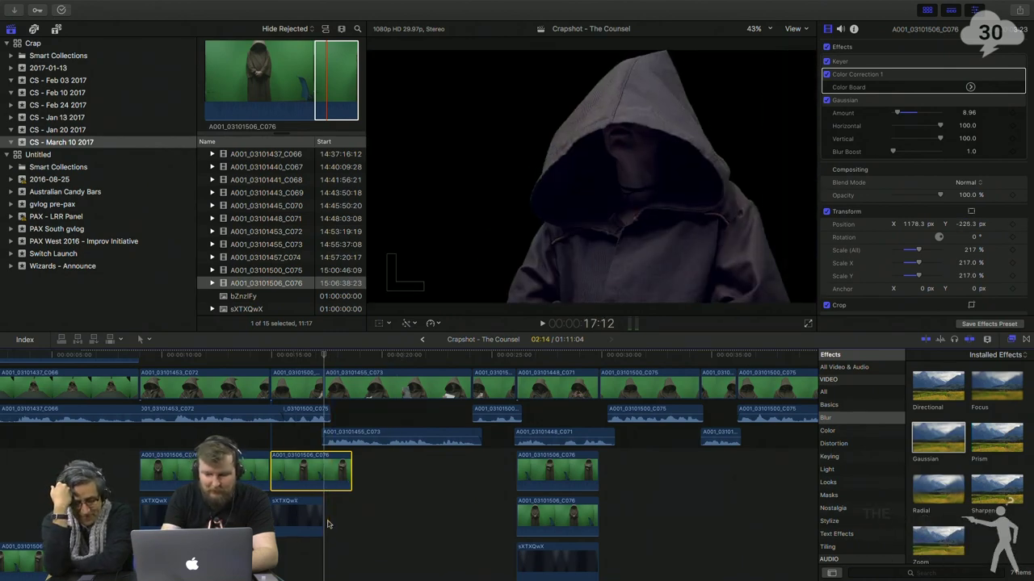
key("alt+]")
- Copy the A001_03101453_C072 shot's figure and background to the A001_03101455_C073 clip, and the first A001_03101500_C075 shot's pair to the next A001_03101500_C075 clip
left_click_drag(206, 555, 210, 478)
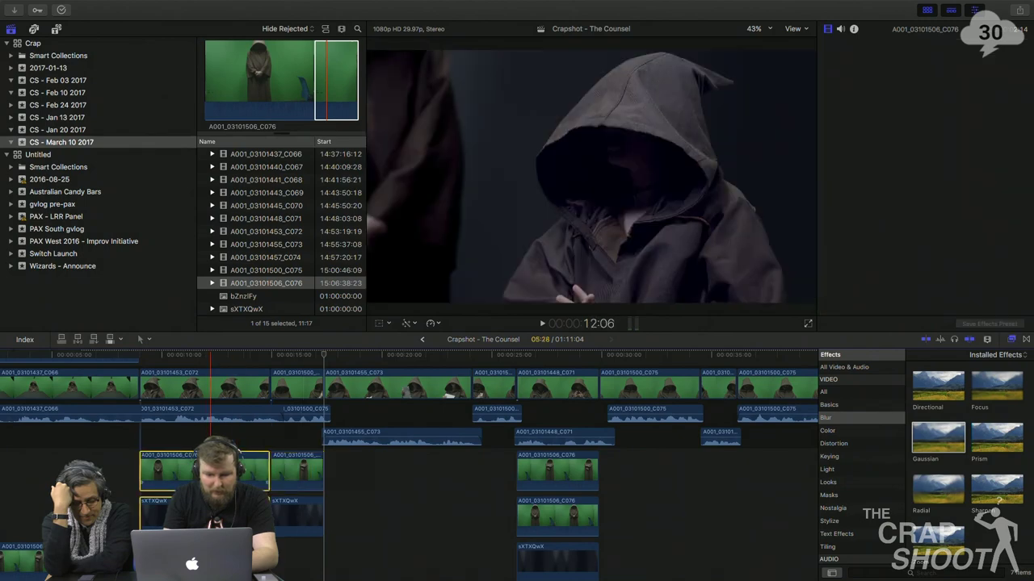
left_click_drag(168, 512, 356, 478)
left_click_drag(293, 550, 493, 489)
key("space")
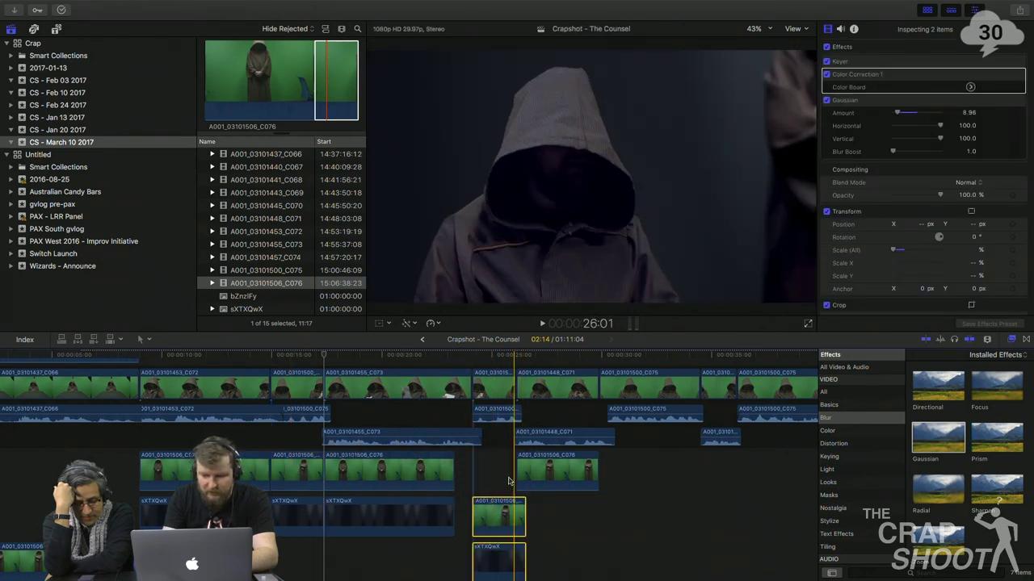
- Fit the copied figures and backgrounds to the ends of the A001_03101455_C073 and following A001_03101500_C075 clips, and play back the shots
key("super+z")
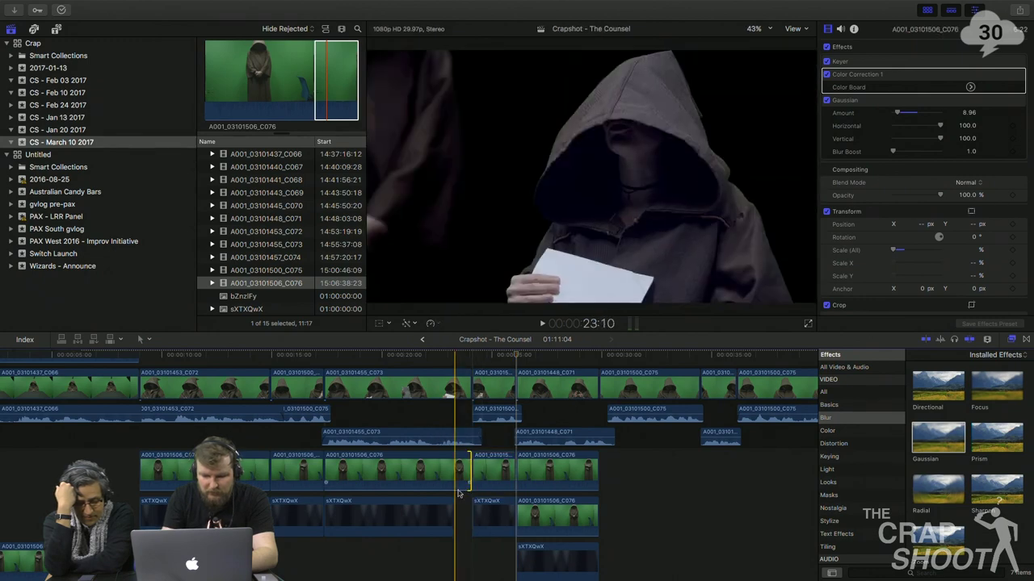
left_click_drag(453, 502, 471, 503)
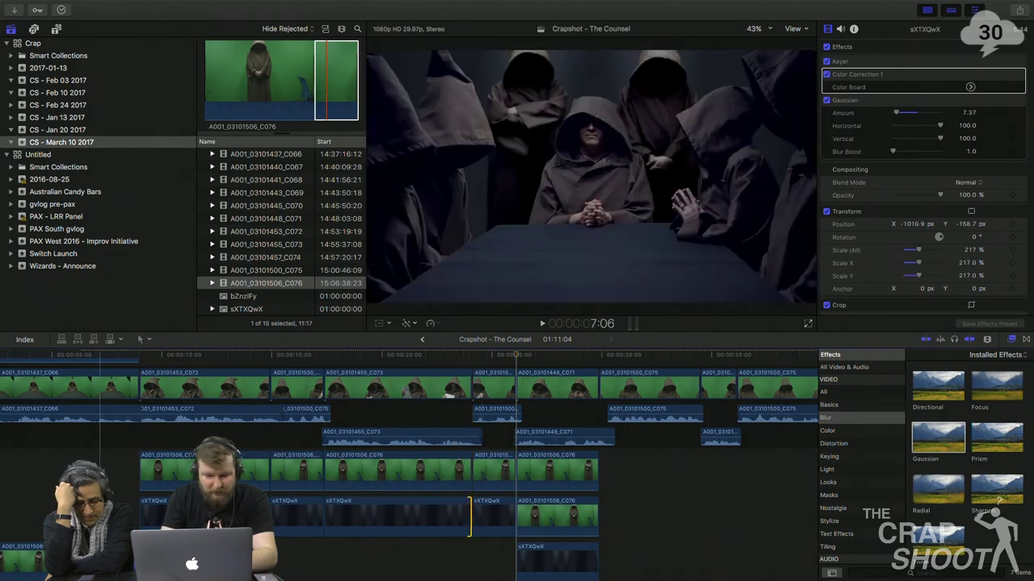
key("space")
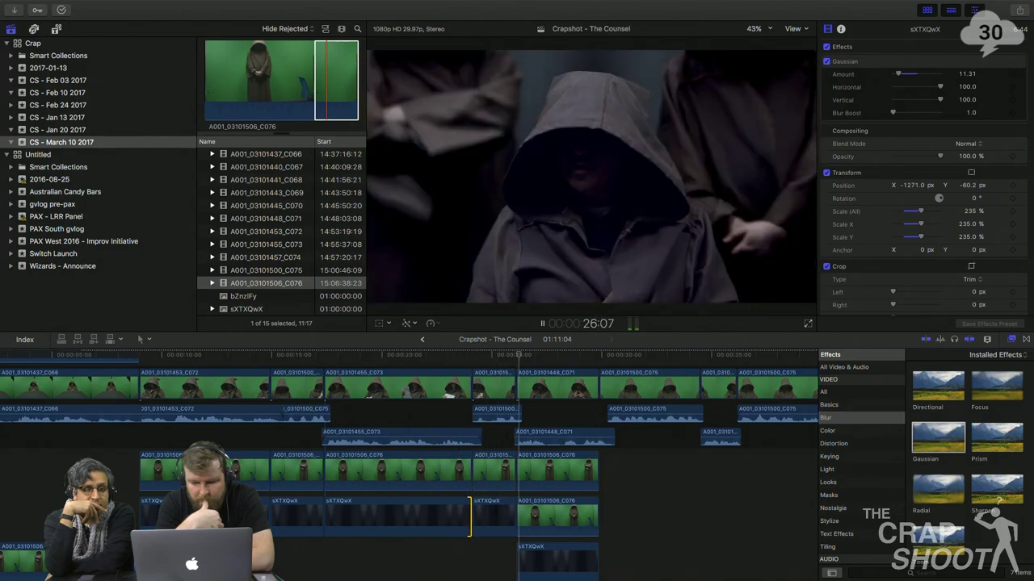
- Adjust the vertical position of the four A001_03101506_C076 figures placed behind the shots from A001_03101453_C072 to the short A001_03101500_C075 clip near 24 seconds together
key("space")
left_click(384, 355)
left_click(494, 471)
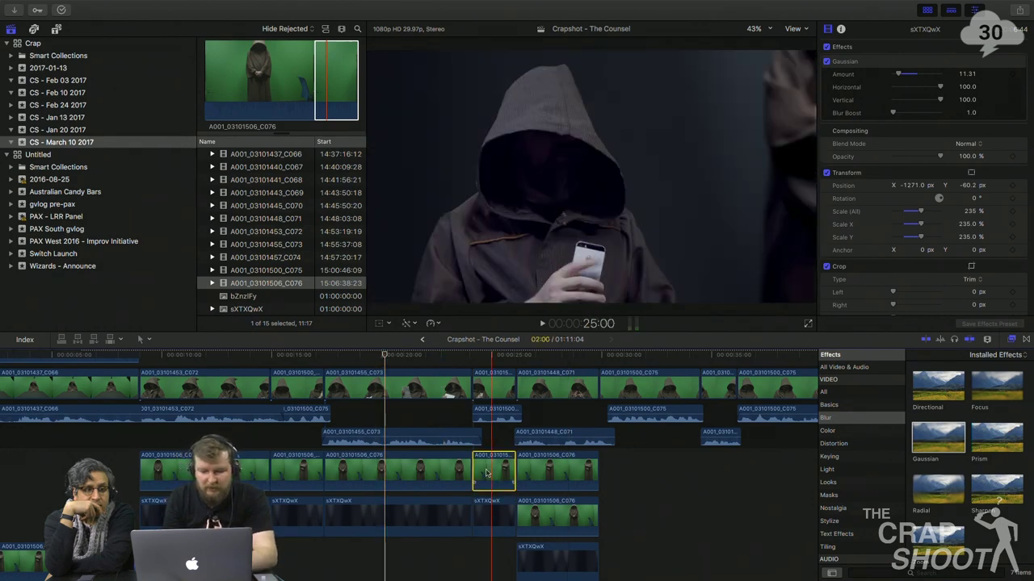
left_click(261, 471, "shift")
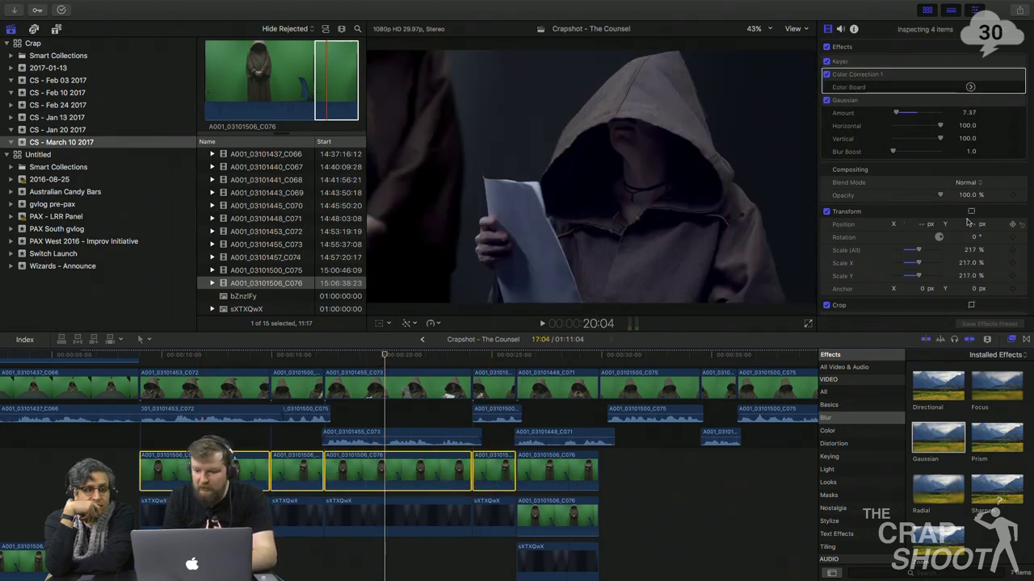
left_click_drag(972, 224, 972, 225)
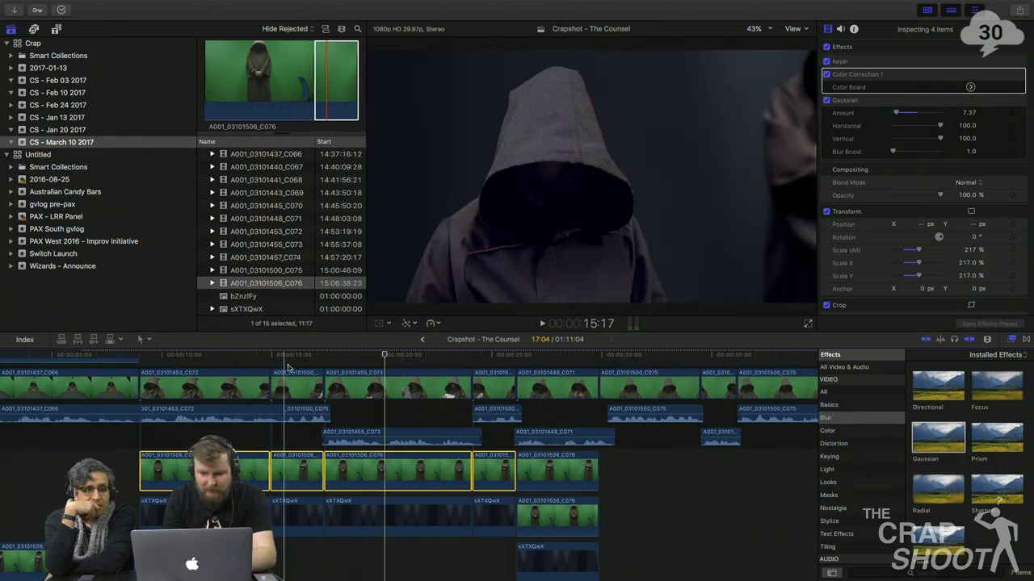
- Set the Y position of both figures behind the first A001_03101448_C071 shot to -217.1 px and play the shot
left_click(547, 360)
left_click_drag(601, 490, 583, 512)
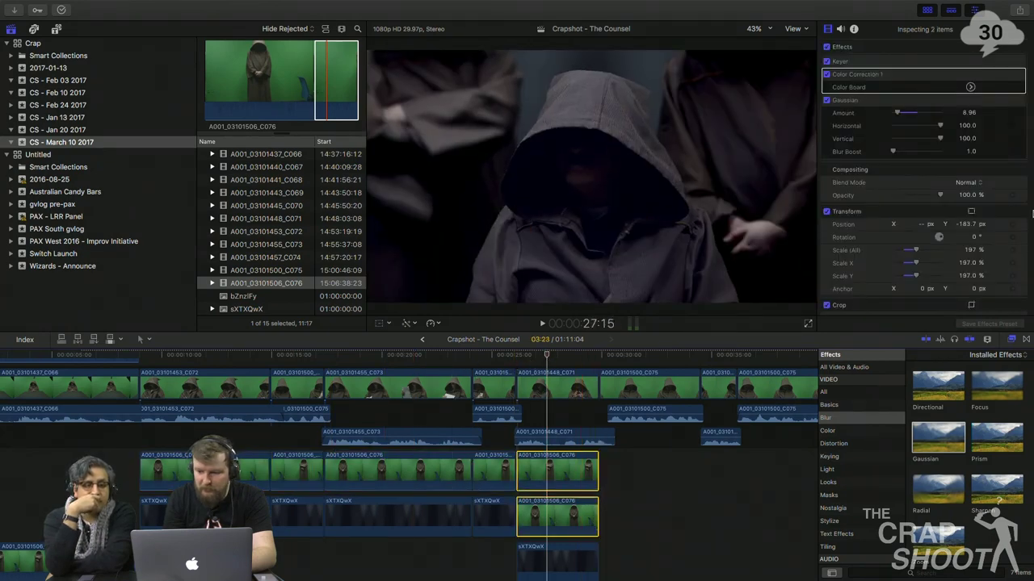
left_click(966, 223)
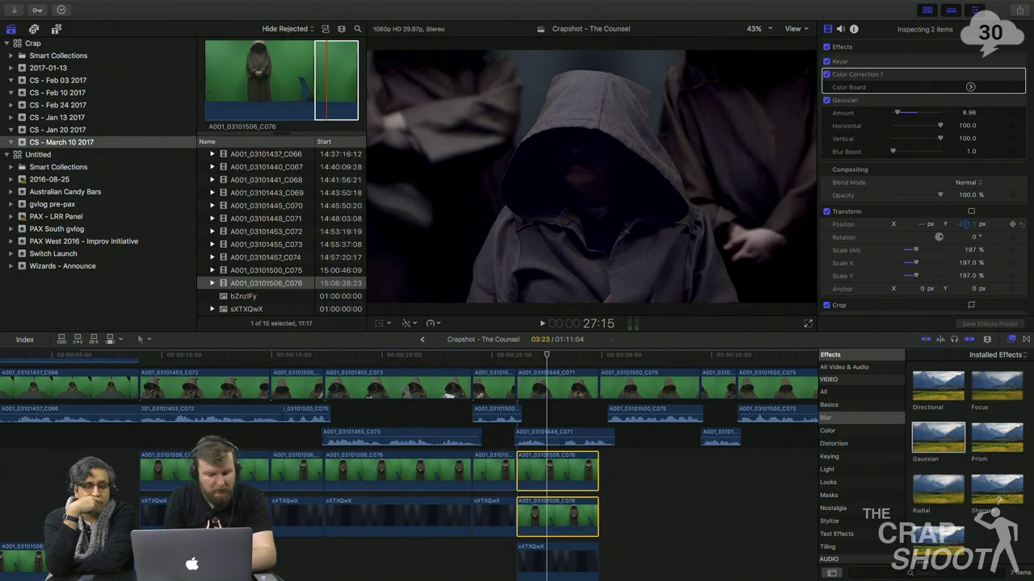
key("space")
- Copy that shot's two figures and background to the short clip ending at 36:05, trim them to its end, and keep the background beneath the figures
scroll(589, 447, "right", 10)
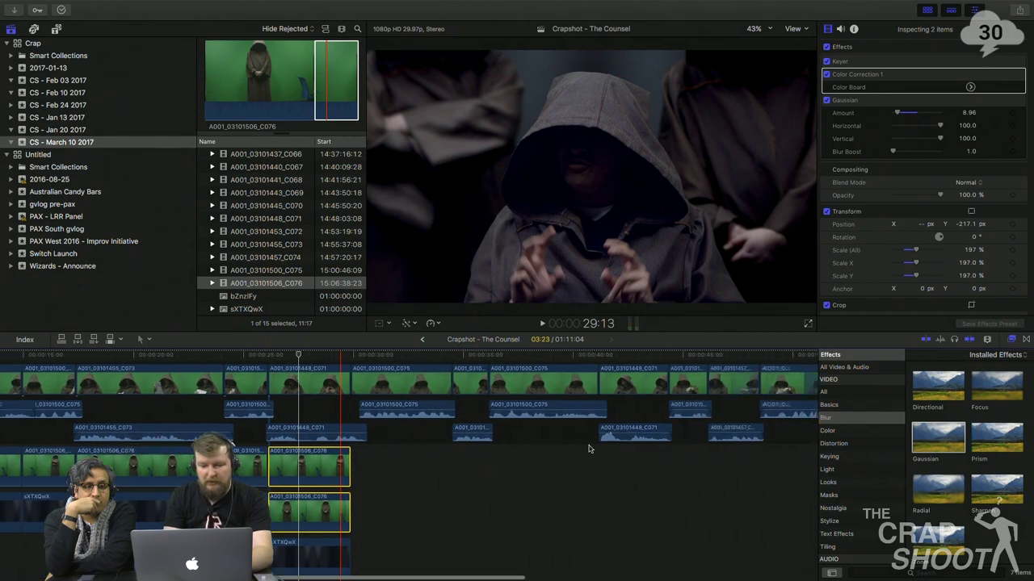
key("super+minus")
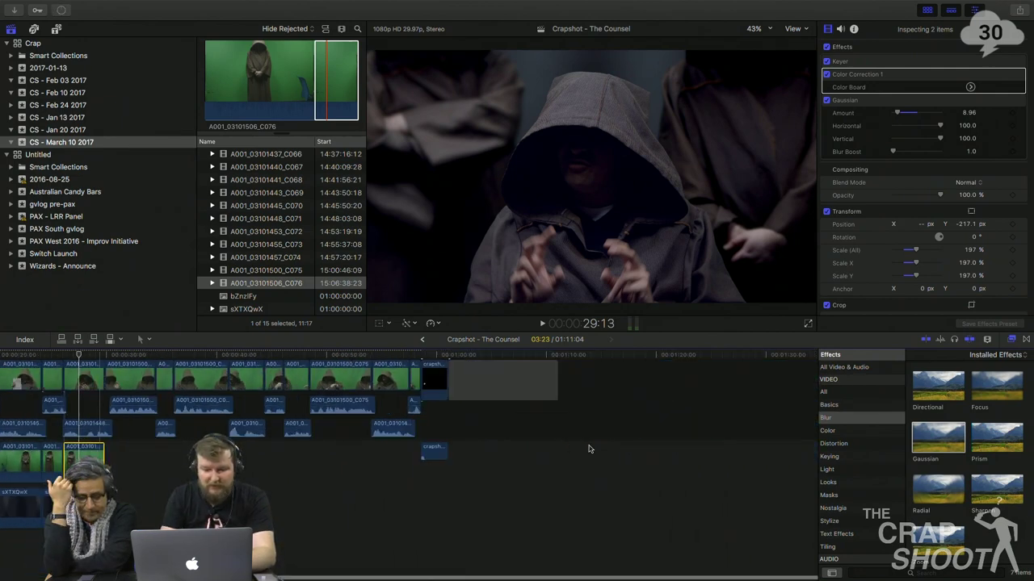
scroll(589, 448, "left", 5)
left_click_drag(313, 462, 281, 554)
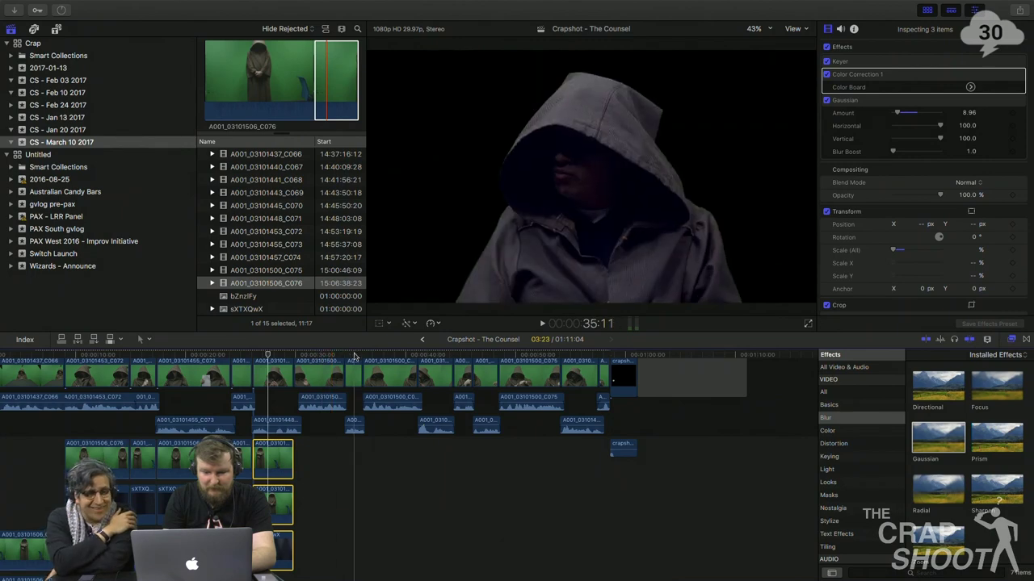
left_click_drag(268, 472, 357, 474)
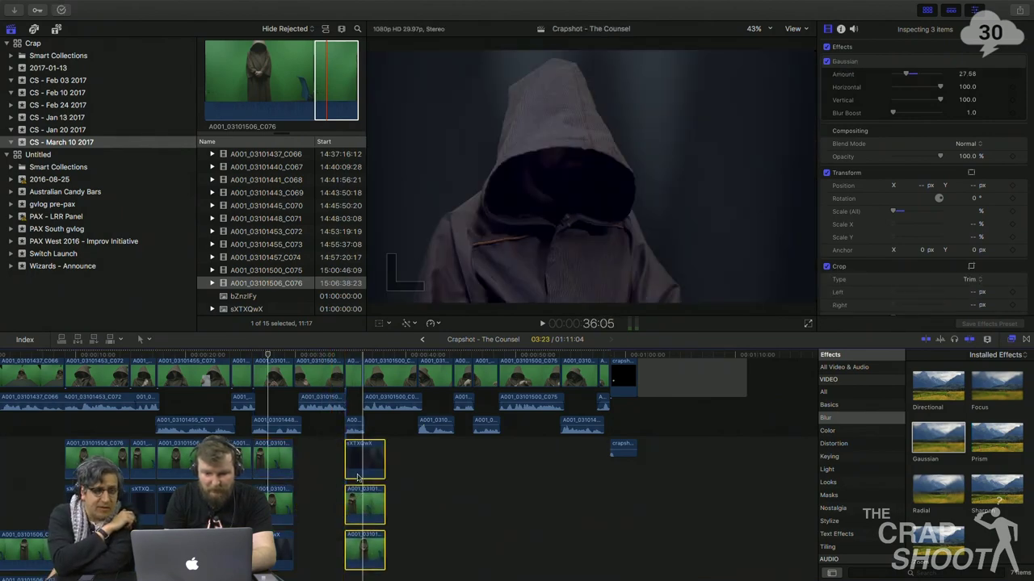
left_click(357, 477)
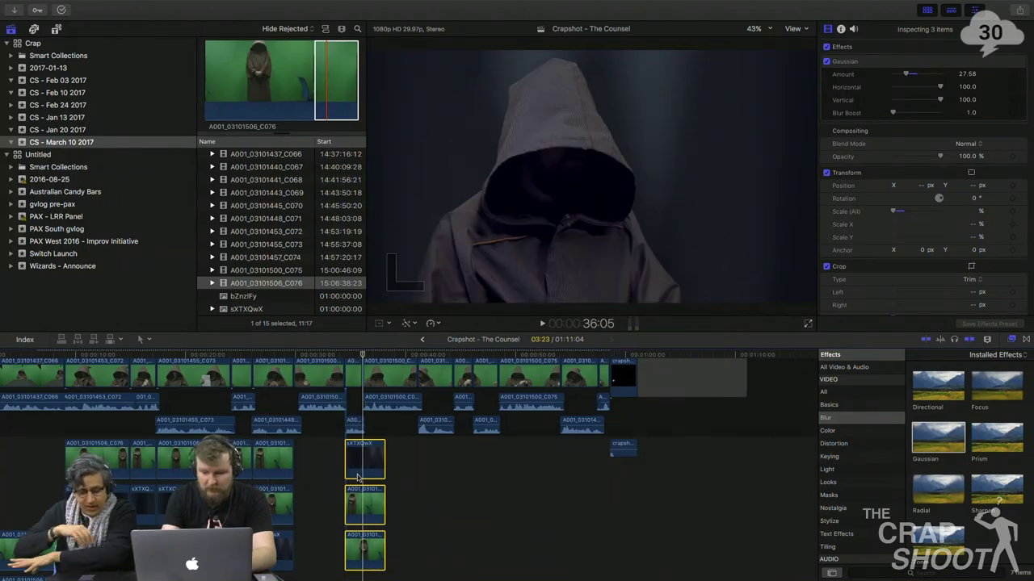
key("alt+bracketright")
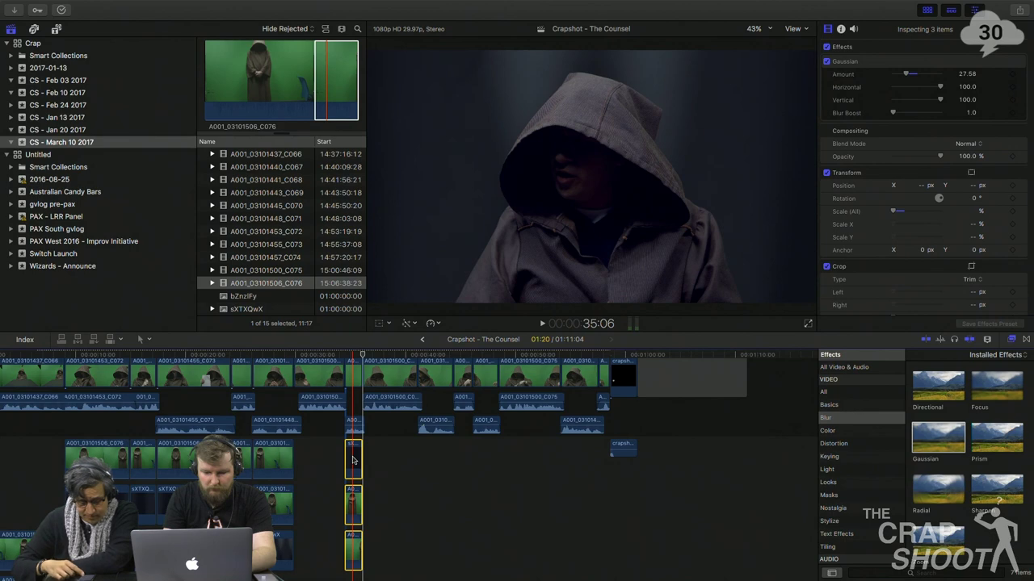
left_click(355, 458)
left_click_drag(355, 462, 355, 560)
- Copy the same three layers to the A001_03101448_C071 clip ending at 44:11, trim them to its end, and move the background beneath the figures
left_click_drag(302, 441, 277, 529)
left_click_drag(287, 440, 445, 453)
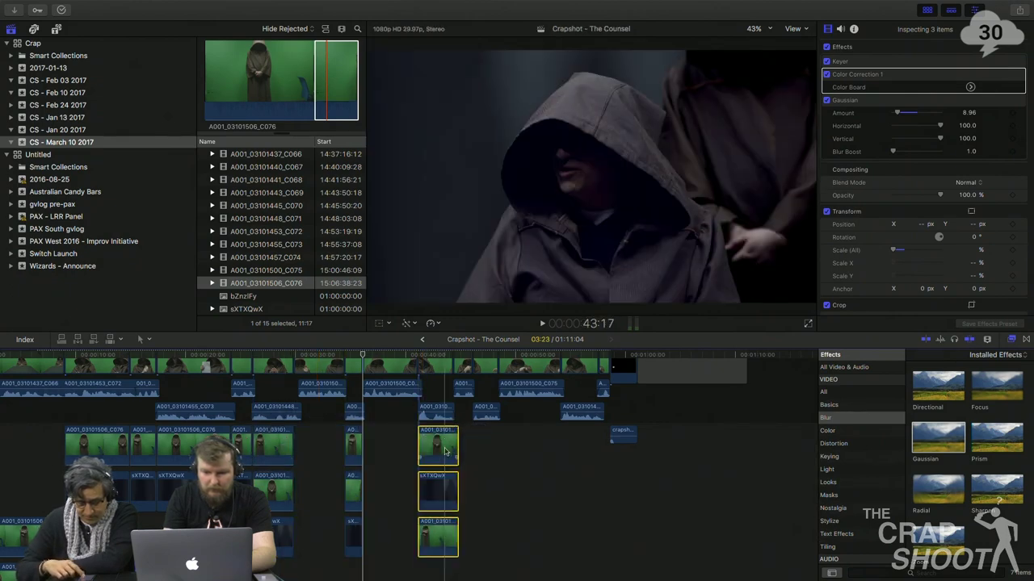
key("Left")
key("Right")
key("space")
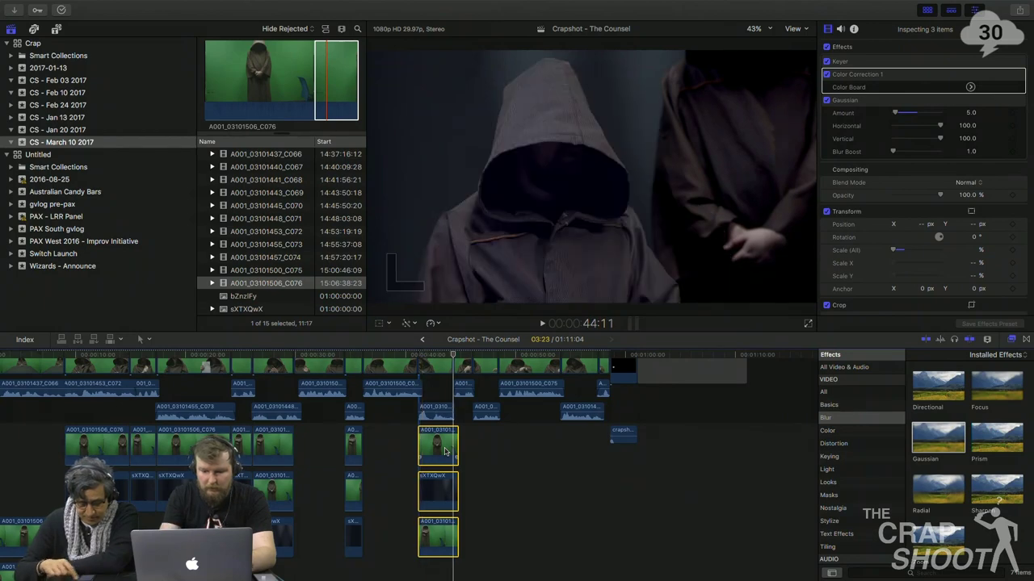
key("alt+]")
left_click(440, 487)
left_click_drag(440, 487, 445, 535)
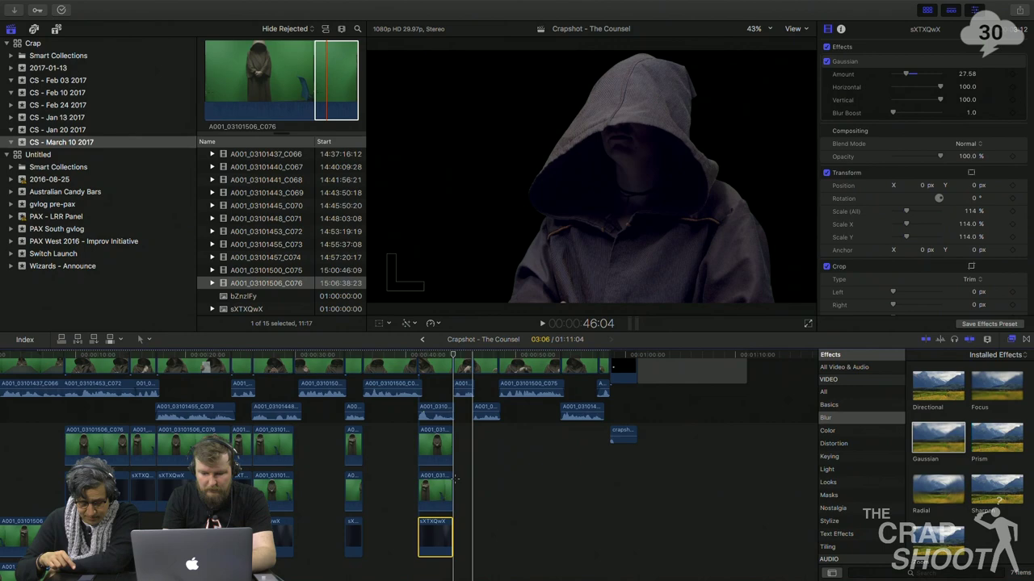
- Copy the three-layer stack to the last A001_03101448_C071 clip, starting at 54:05, and extend all three layers to the clip's end
left_click_drag(464, 462, 448, 529)
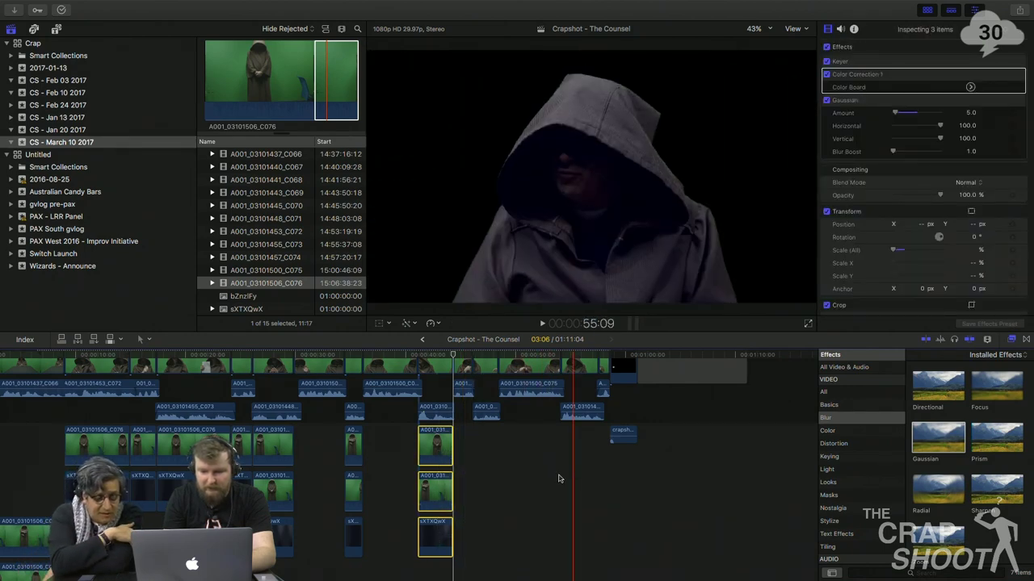
left_click_drag(450, 450, 578, 459)
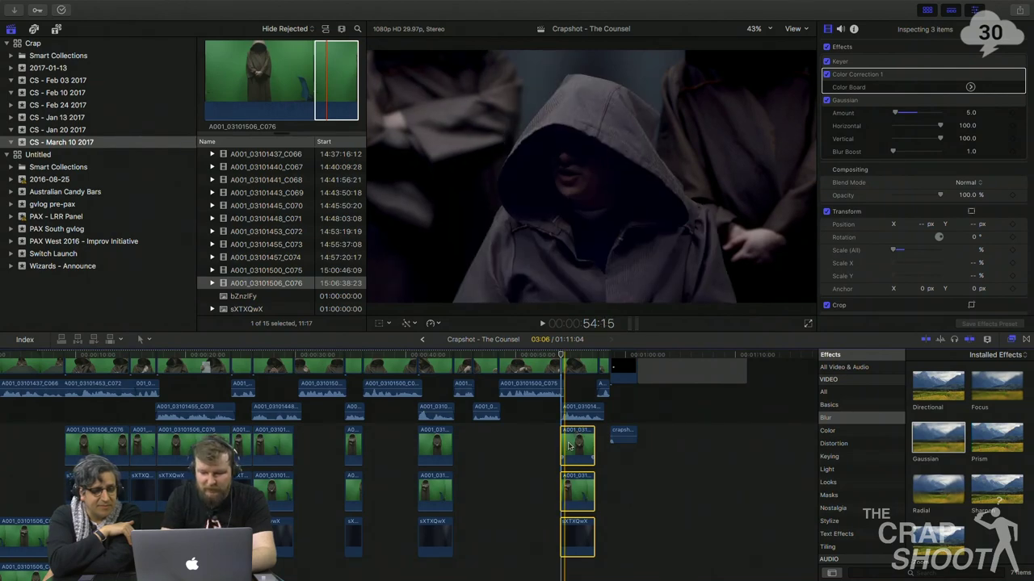
left_click_drag(571, 446, 571, 446)
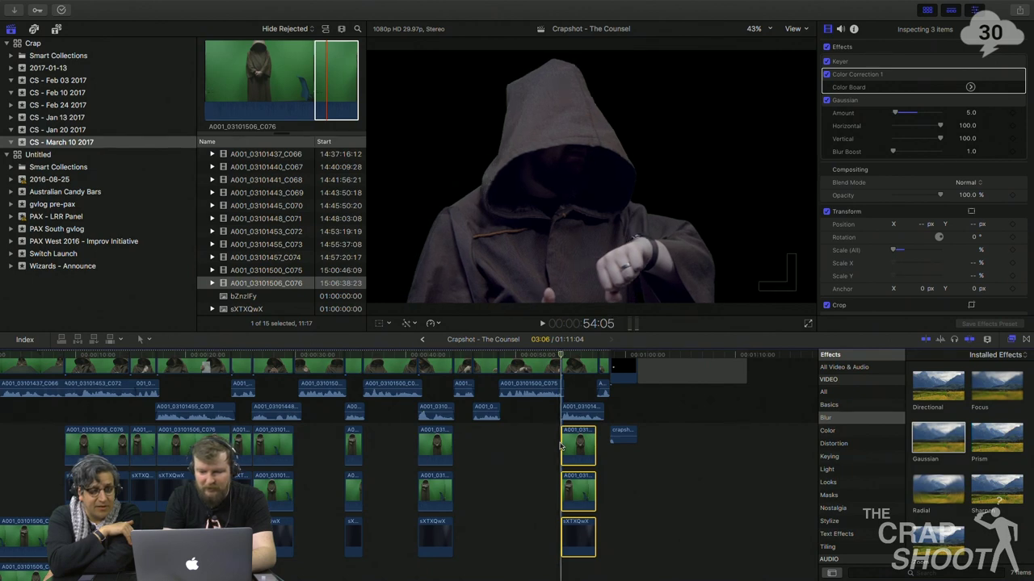
key("Down")
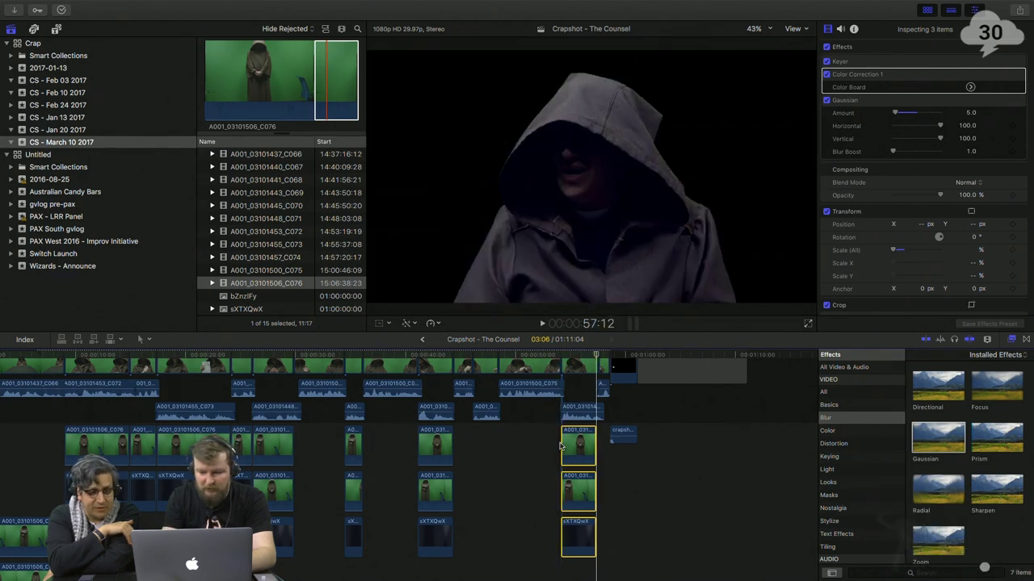
key("super+equal")
key("super+equal")
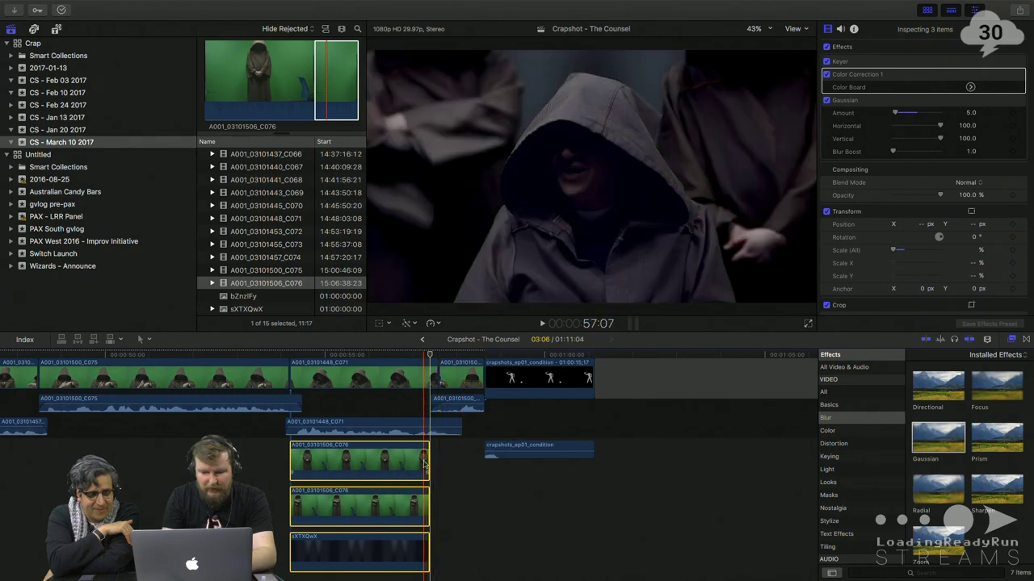
left_click_drag(429, 461, 435, 462)
left_click_drag(429, 500, 435, 501)
left_click_drag(432, 542, 434, 545)
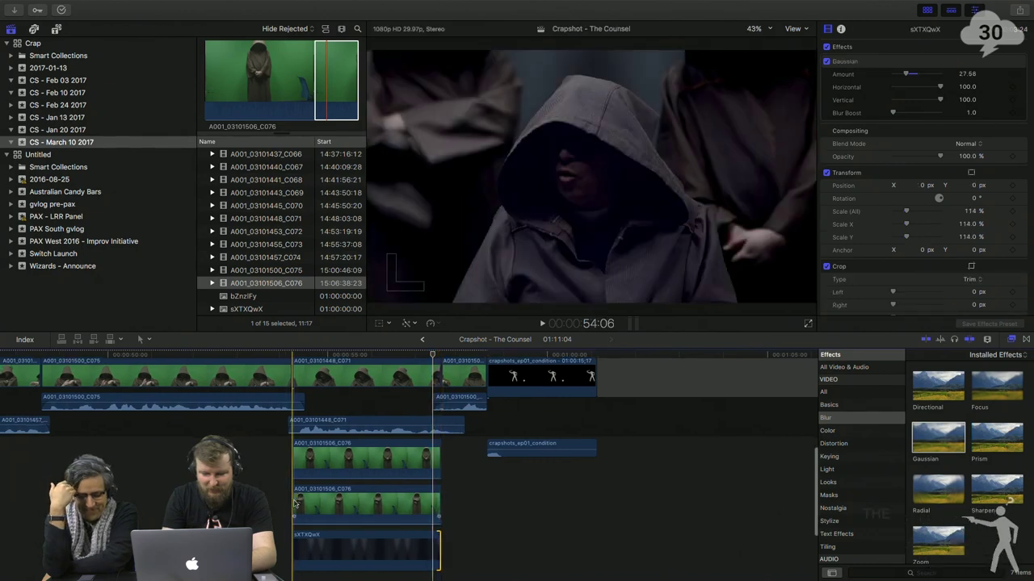
- Copy the figure and background from the short A001_03101500_C075 shot near 24 seconds to the next two long A001_03101500_C075 clips and fit them to those clips' lengths
scroll(295, 503, "left", 5)
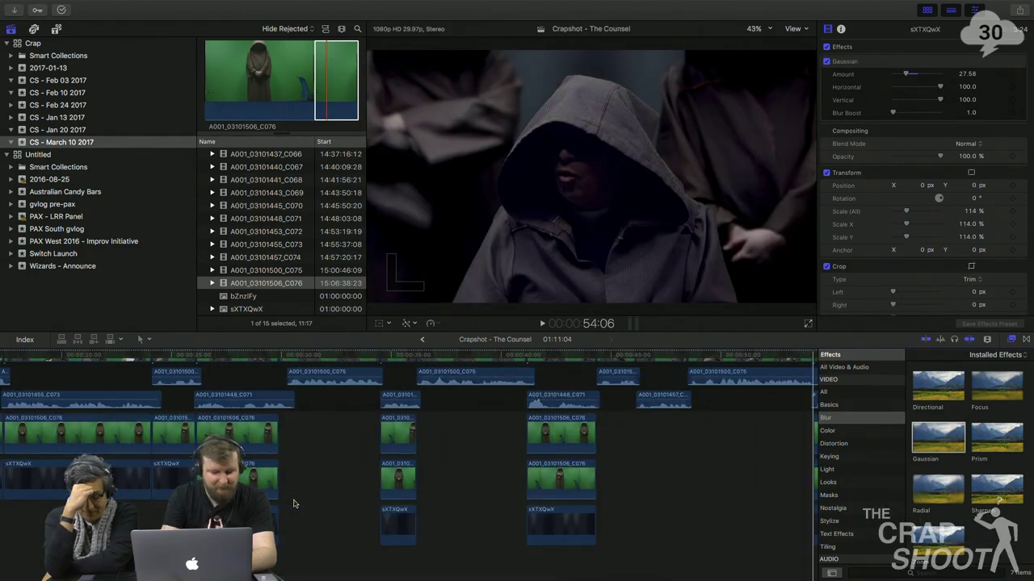
scroll(294, 504, "left", 3)
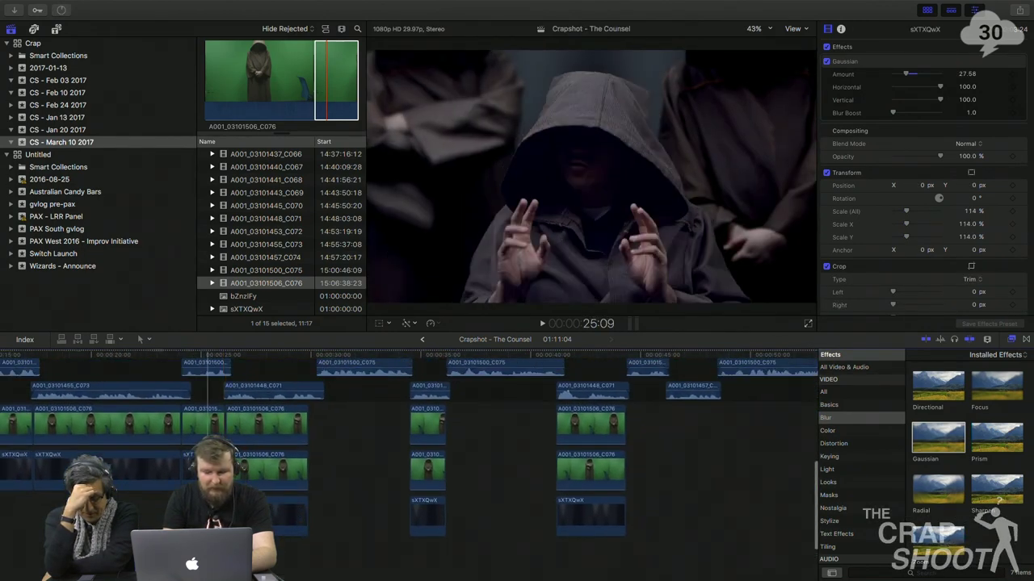
left_click(207, 432)
scroll(208, 432, "up", 5)
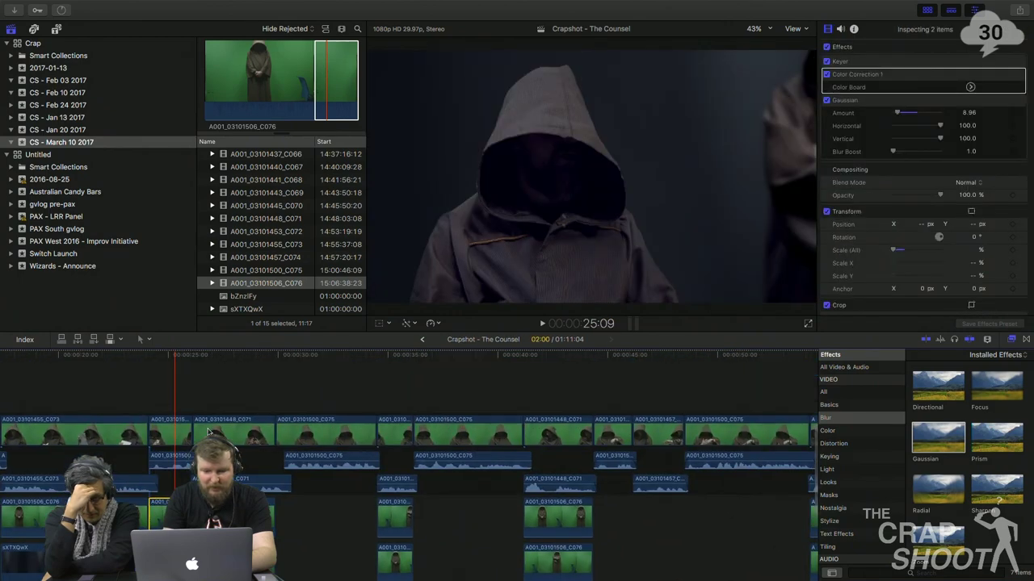
left_click_drag(168, 478, 376, 490)
left_click_drag(319, 534, 376, 534)
left_click_drag(331, 570, 523, 489)
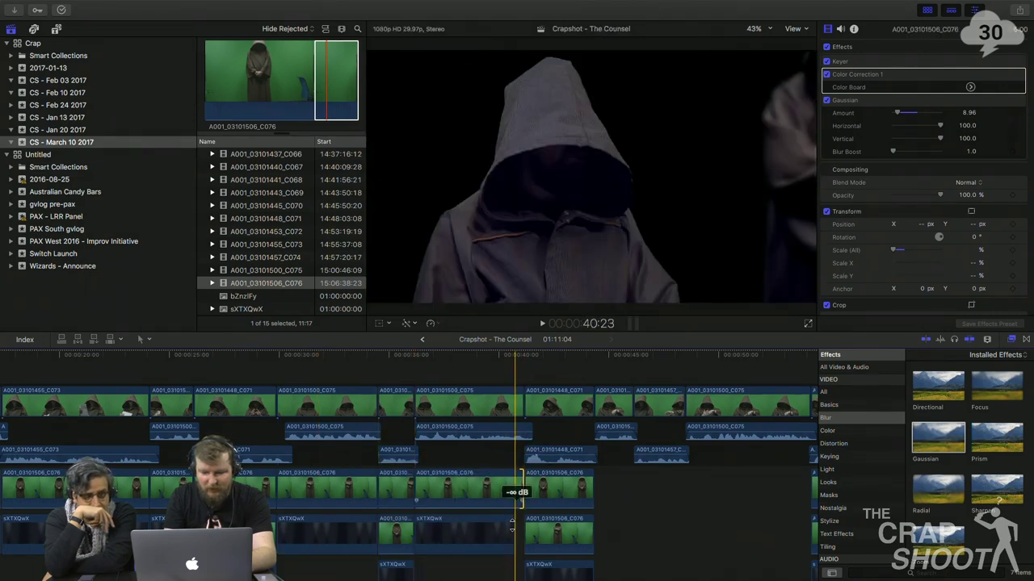
- Copy the figure and background pair to the A001_03101500_C075 clips starting at 44:11 and 48:15, and fit each pair to its clip's end
left_click(452, 487)
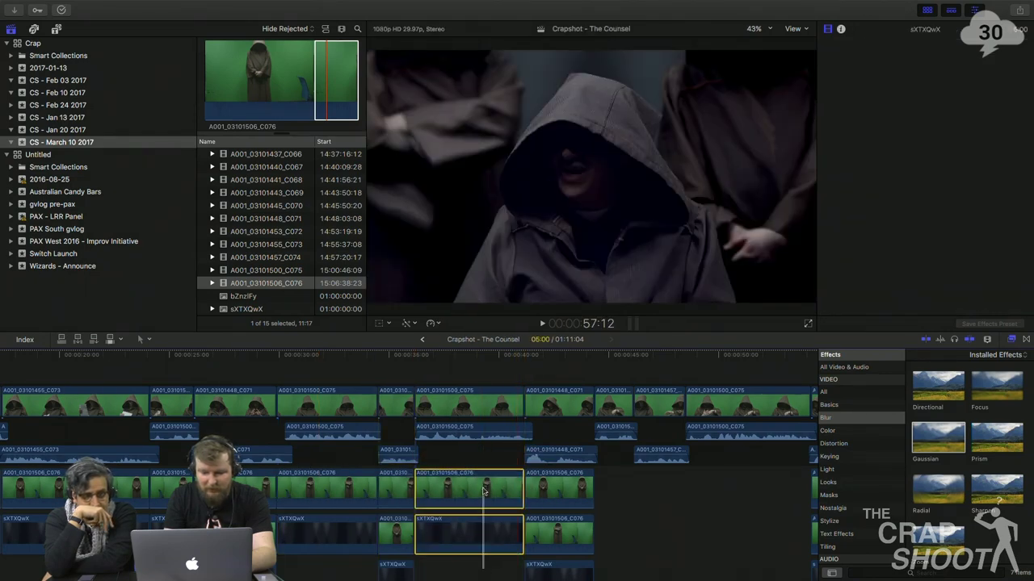
left_click_drag(452, 487, 634, 490)
scroll(634, 490, "right", 8)
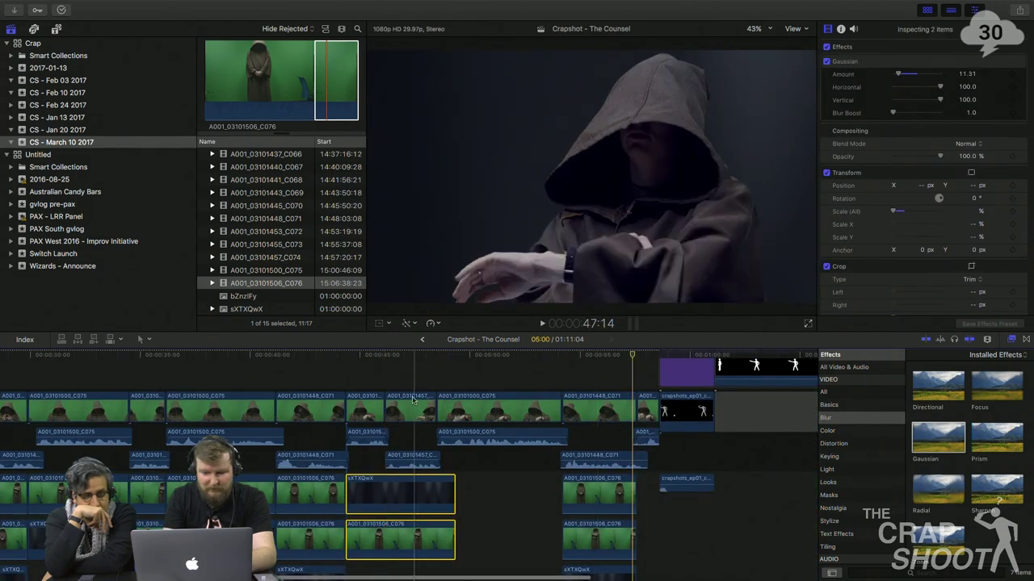
key("Up")
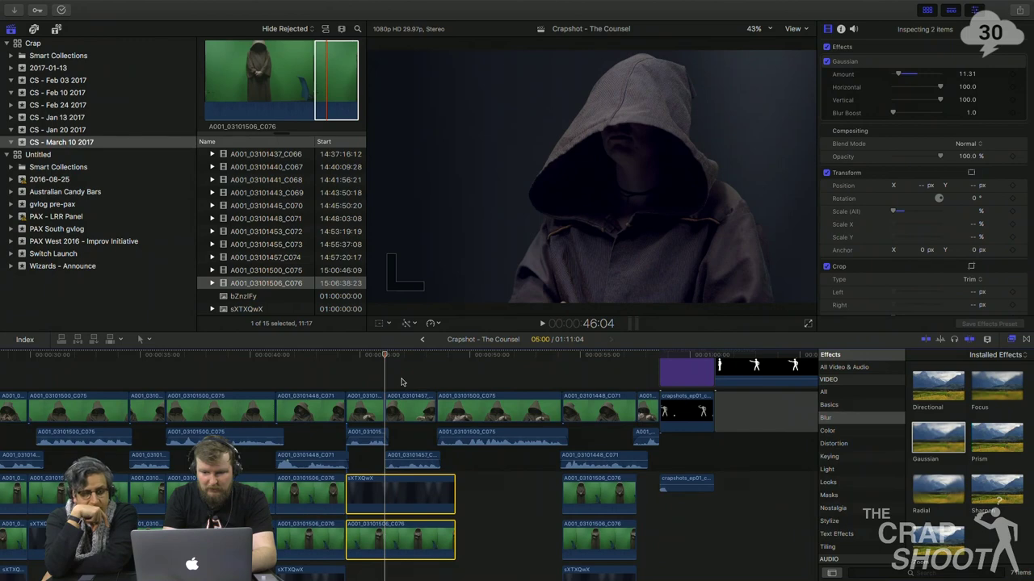
key("alt+]")
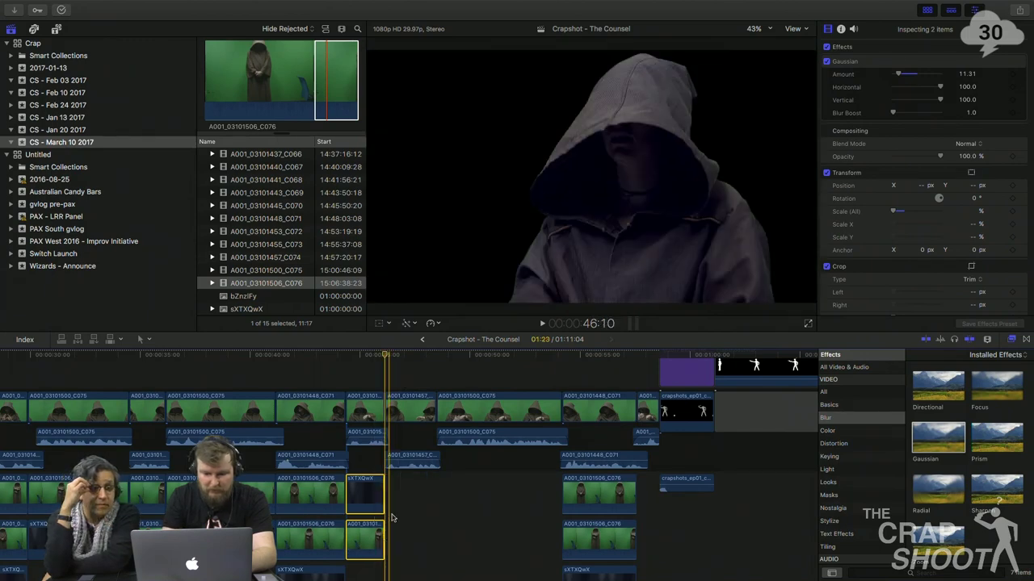
left_click_drag(363, 525, 559, 489)
left_click_drag(475, 533, 558, 532)
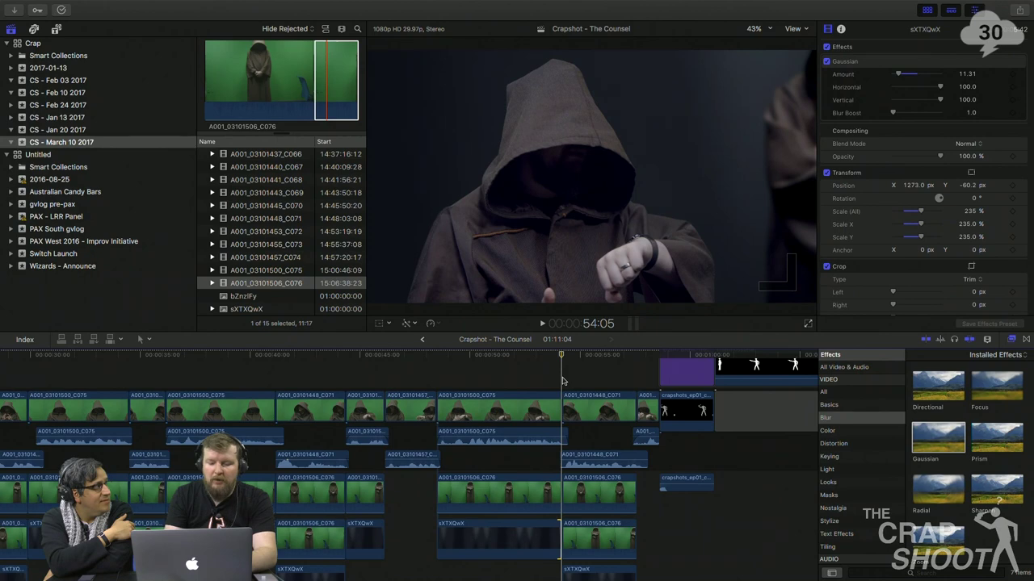
- Copy the robed figure and background pair from beneath the A001_03101455_C073 clip to the empty spot below the A001_03101457_C074 clip near 46:10
scroll(563, 381, "left", 5)
scroll(563, 381, "down", 2)
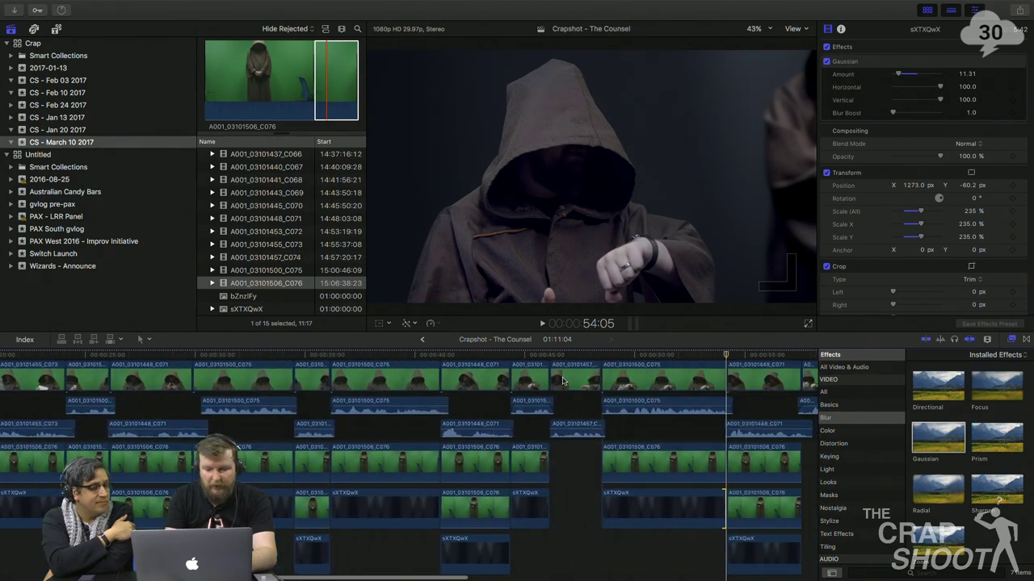
scroll(563, 381, "up", 2)
scroll(562, 381, "right", 2)
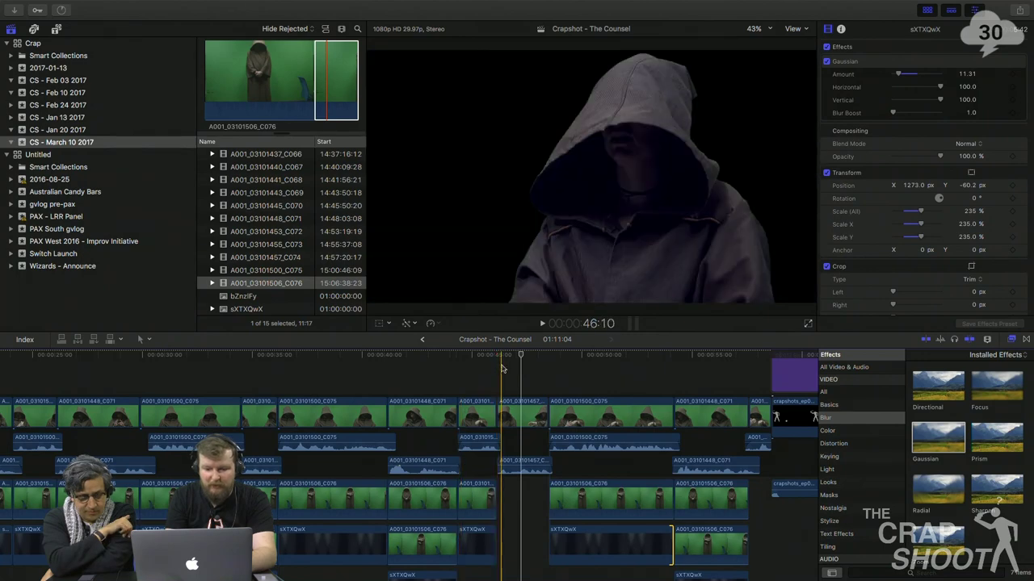
scroll(341, 369, "left", 4)
scroll(341, 368, "down", 1)
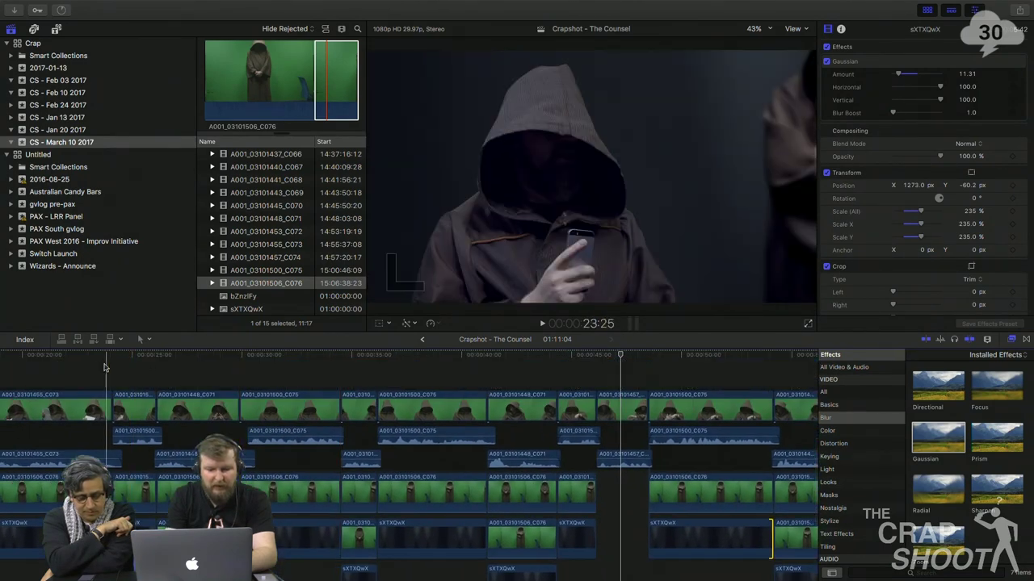
left_click(73, 539)
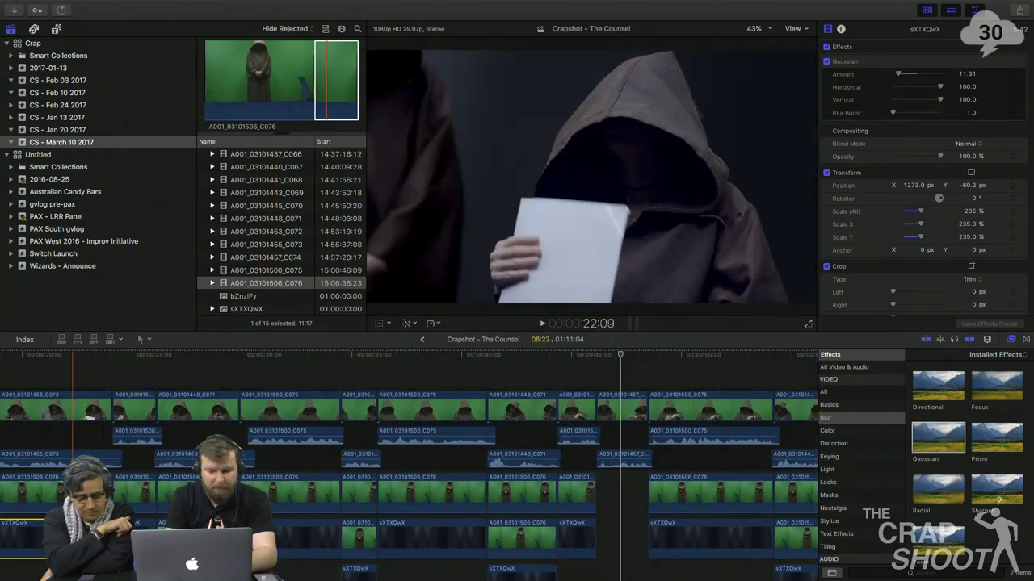
left_click(45, 495, "super")
left_click_drag(54, 498, 673, 509)
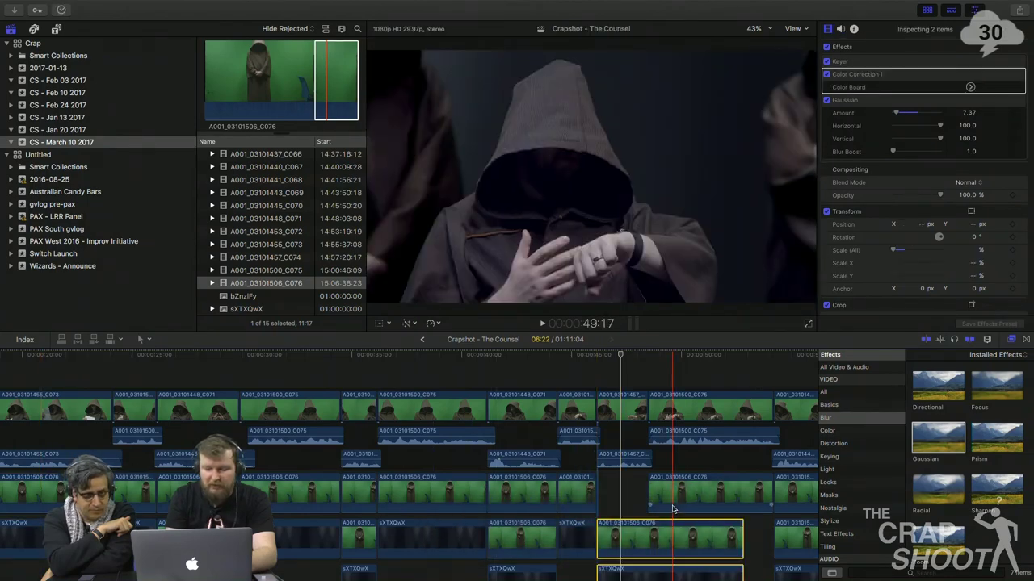
- Trim the copied figure and background pair to the end of the A001_03101457_C074 clip at 48:15
key("Down")
key("space")
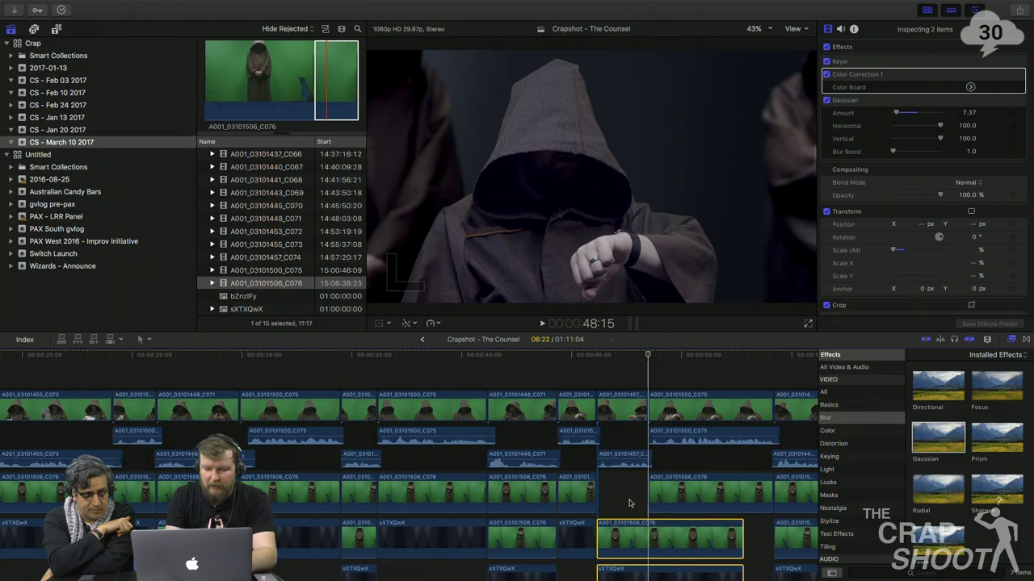
key("alt+bracketright")
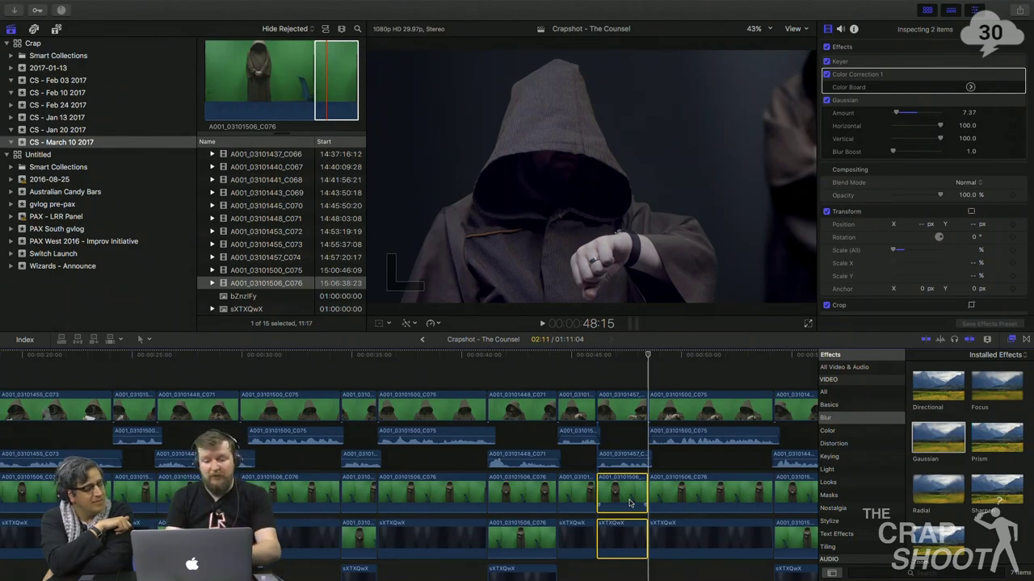
- Set the Gaussian blur amount to 8.9 on the upper background figure beneath the A001_03101448_C071 clip at 42:19
key("shift+z")
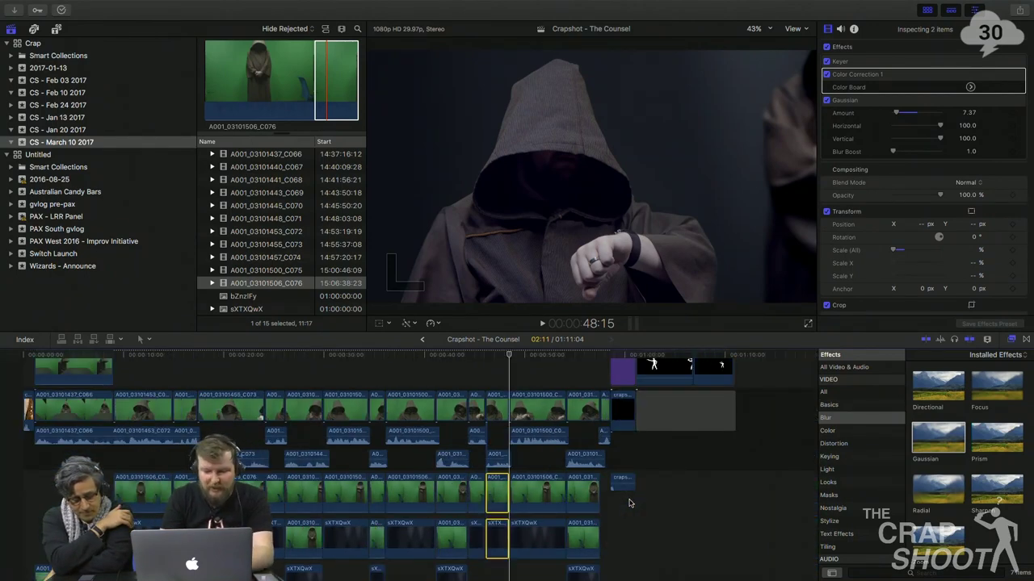
scroll(629, 503, "up", 4)
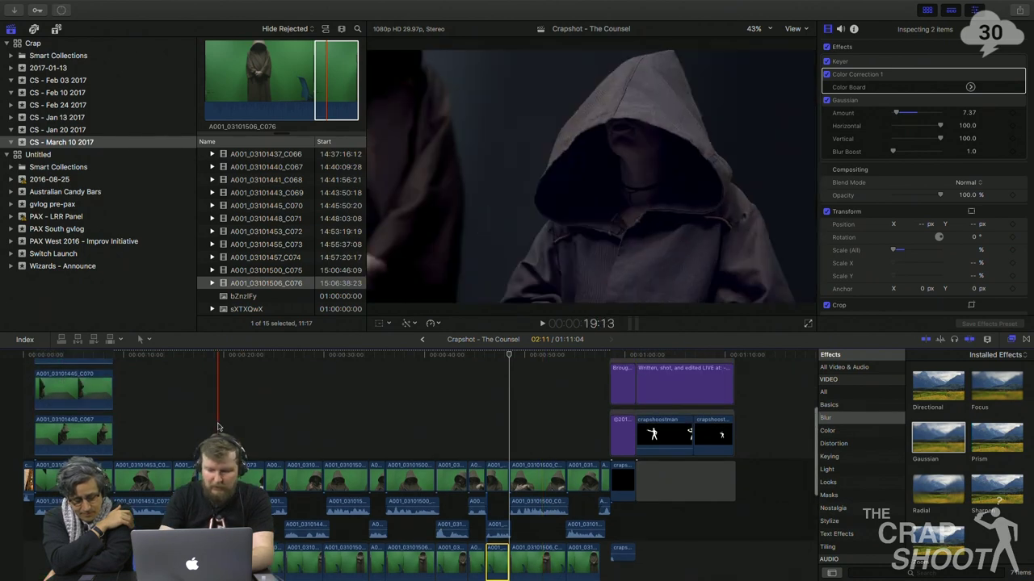
key("Home")
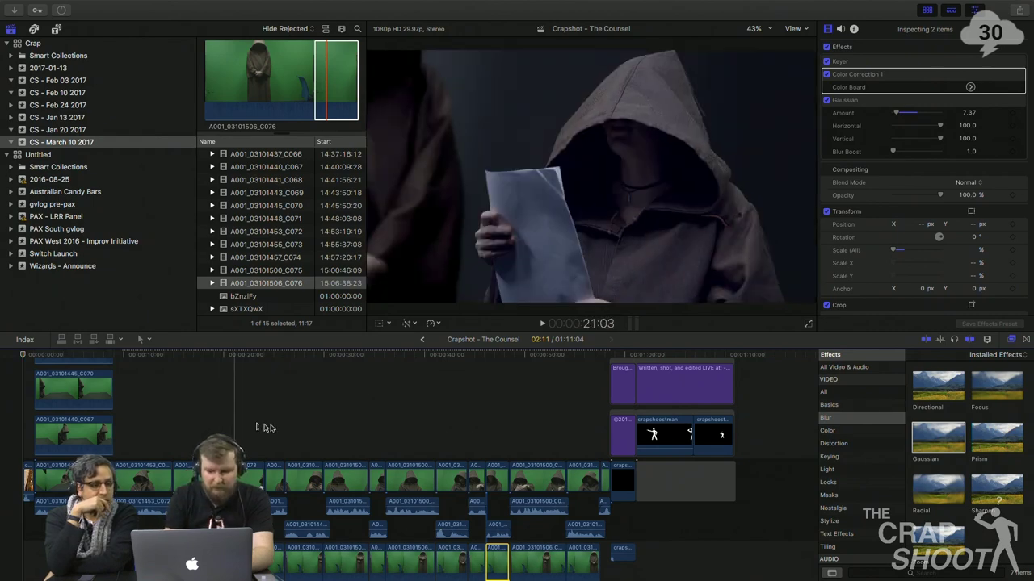
left_click(303, 566)
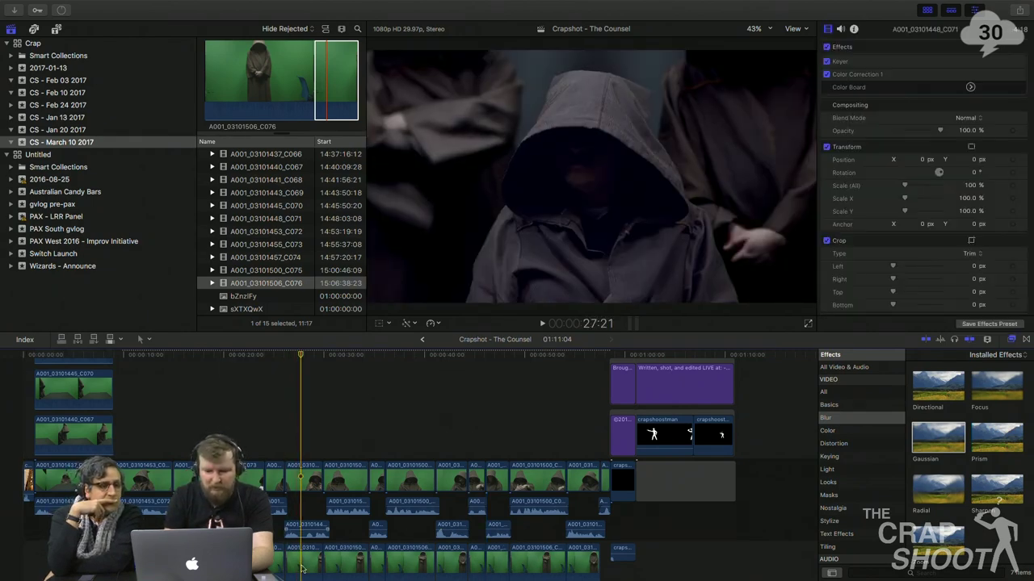
scroll(303, 563, "down", 5)
left_click(308, 442)
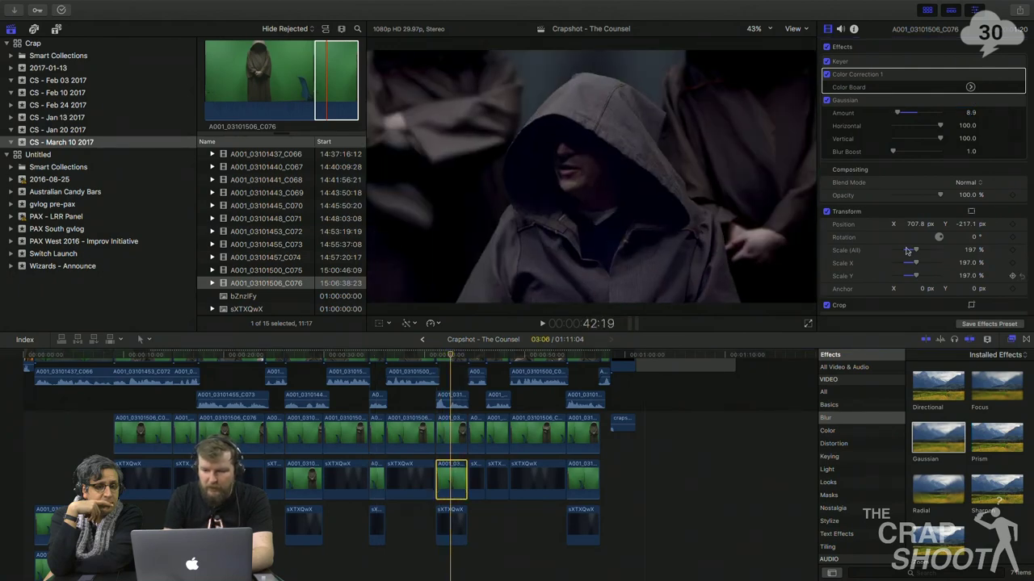
left_click(450, 437)
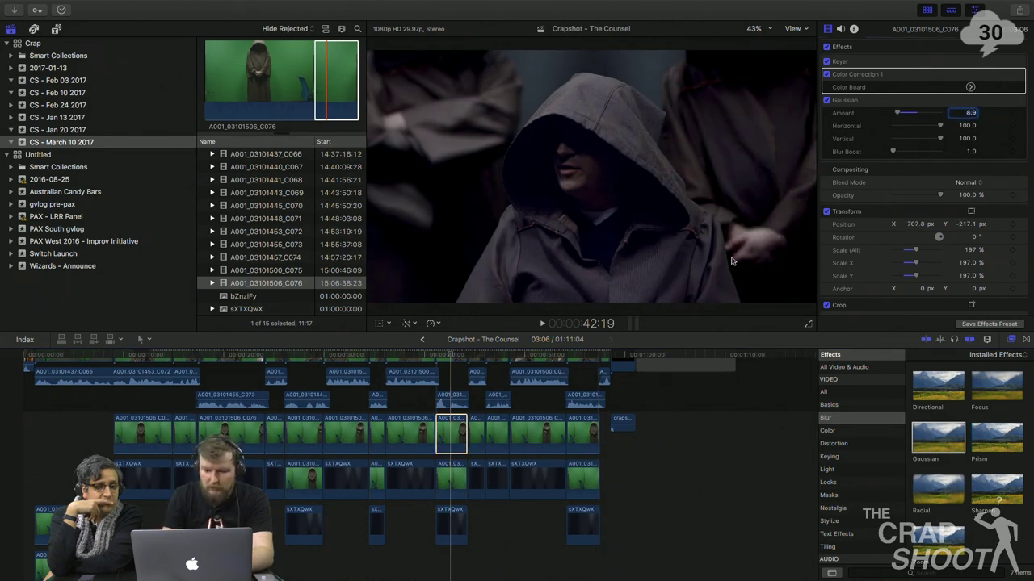
- Set the Gaussian blur amount to 8.9 on the upper figure at 55:29 and return the playhead to the start of the timeline
left_click(584, 355)
left_click(584, 437)
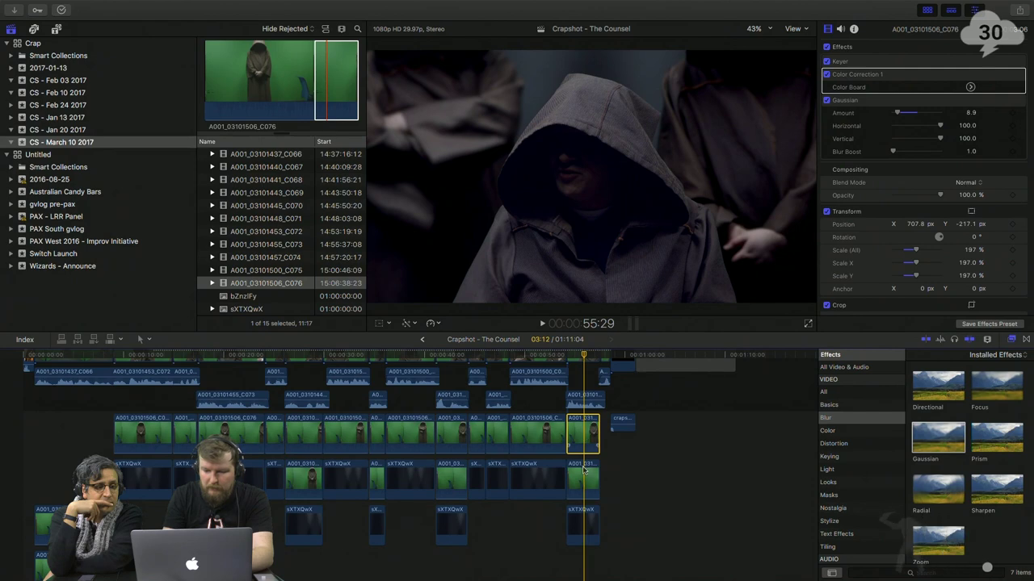
left_click(970, 114)
type("8.9")
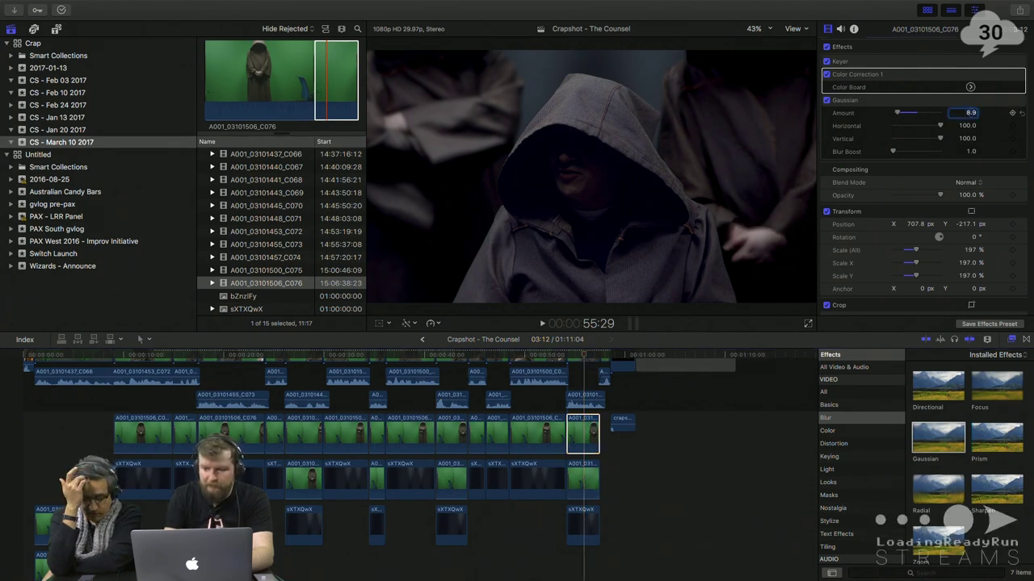
key("Down")
key("Down")
key("Down")
key("Down")
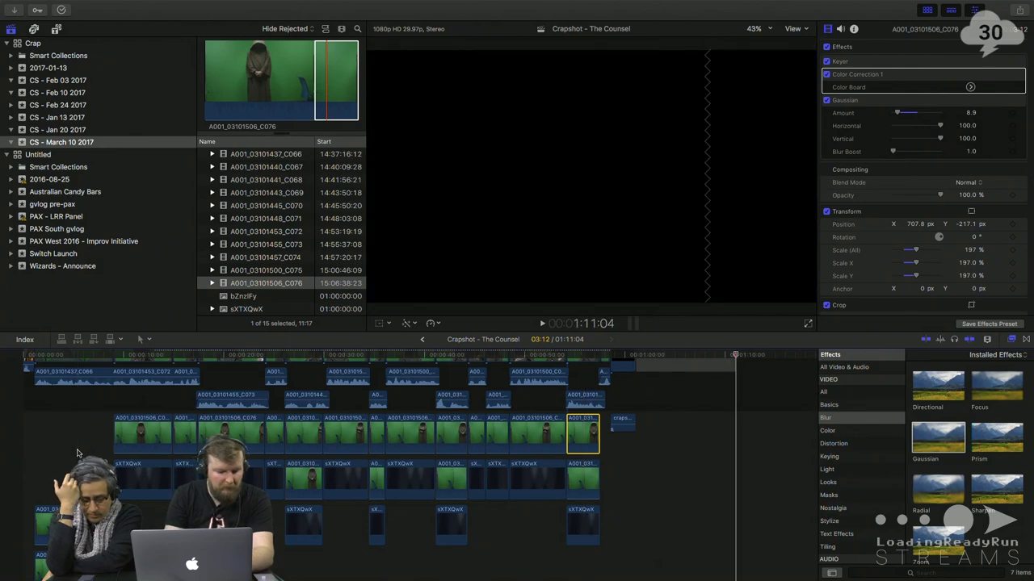
key("Home")
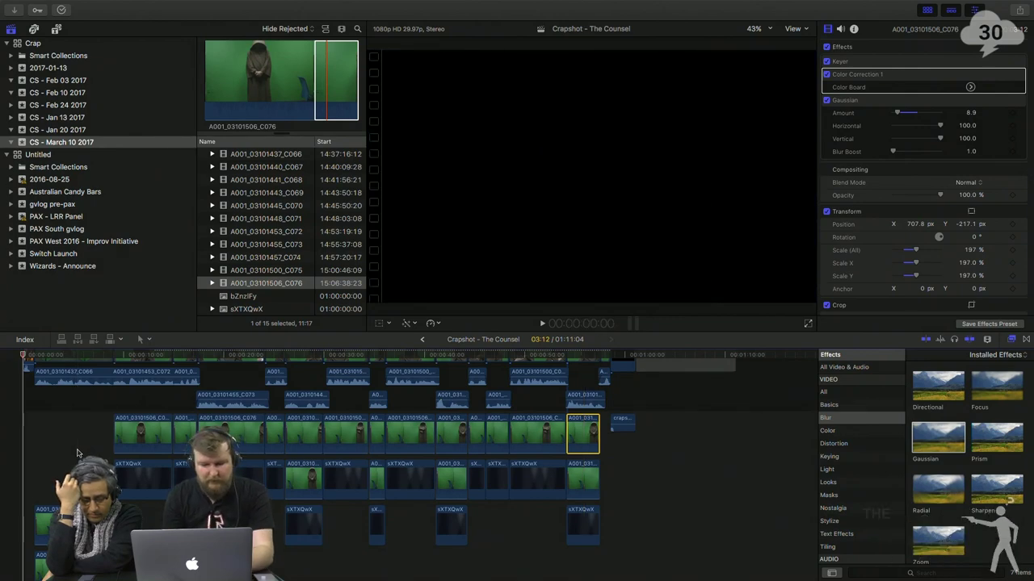